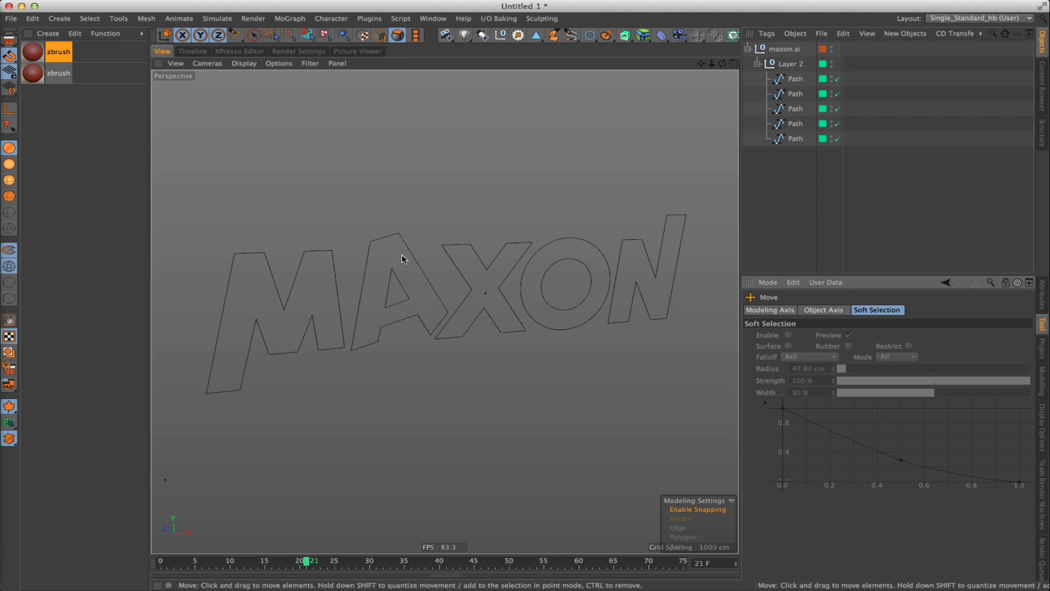
Frame the letter M in the Front view and activate the Polygon Pen.
middle_click_drag(409, 251, 593, 183, "alt")
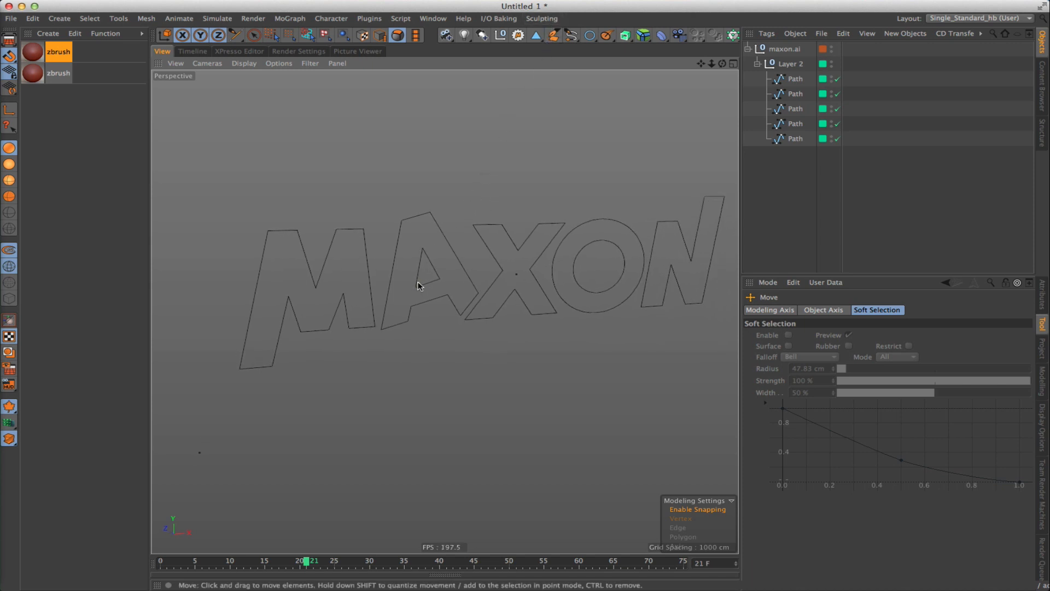
key("F4")
scroll(488, 211, "down", 4)
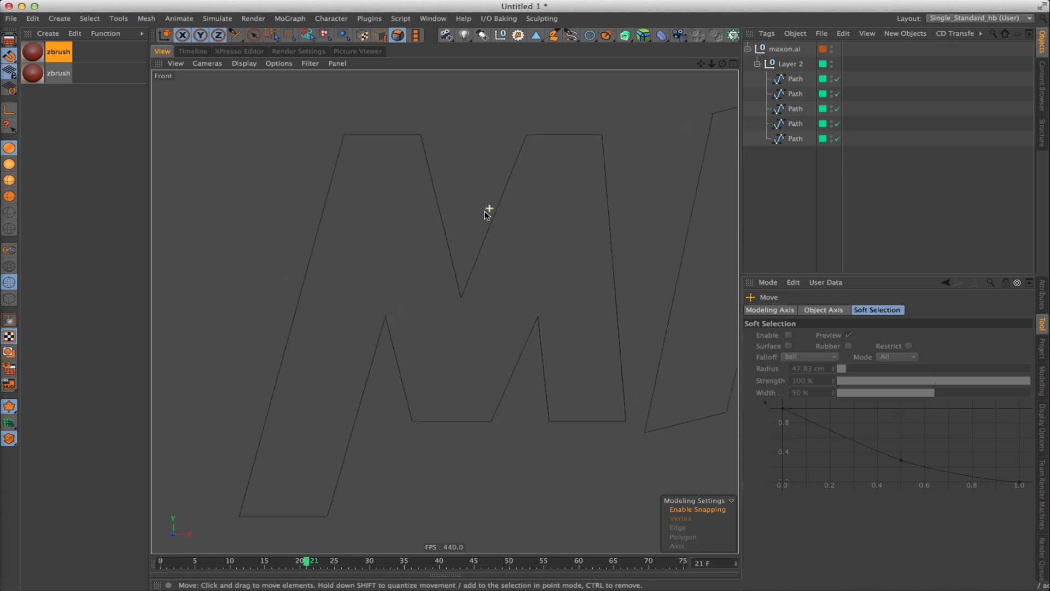
middle_click_drag(453, 194, 455, 191, "alt")
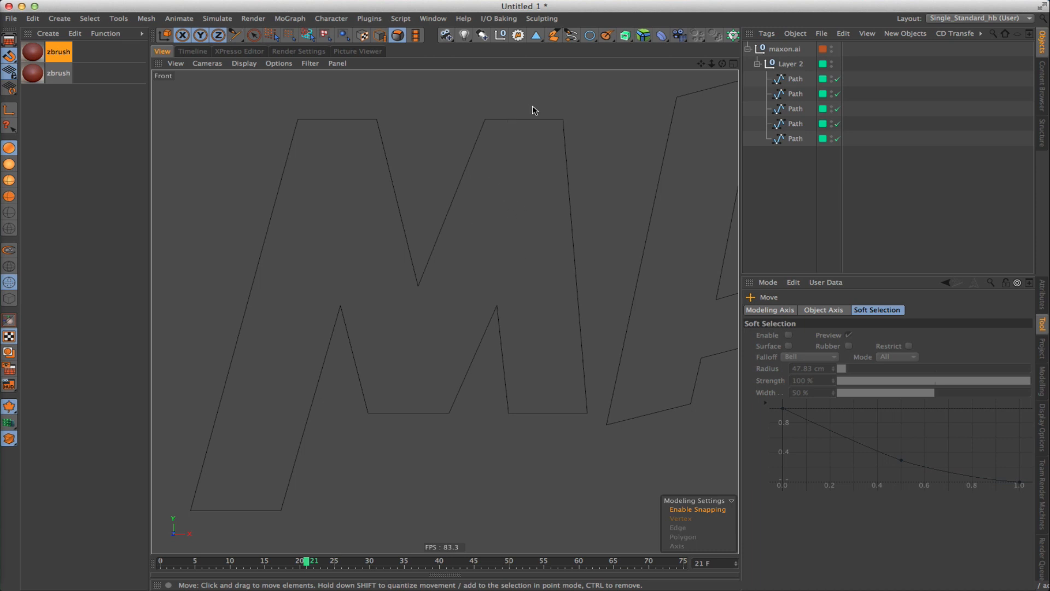
left_click(554, 36)
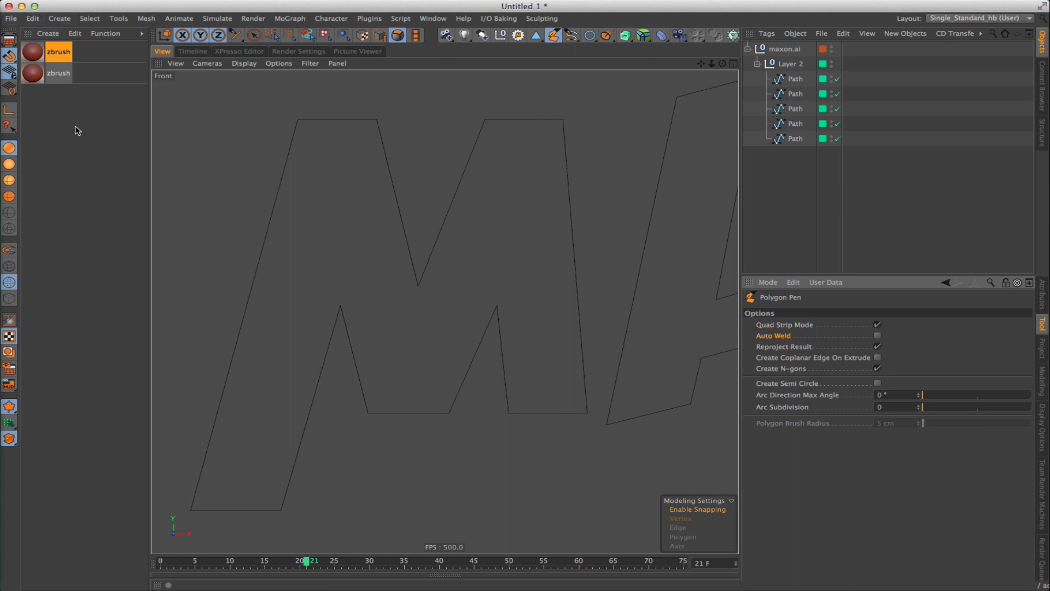
Detach the Modes commands as a floating palette and place it beside the letter M.
left_click(119, 19)
mouse_move(164, 152)
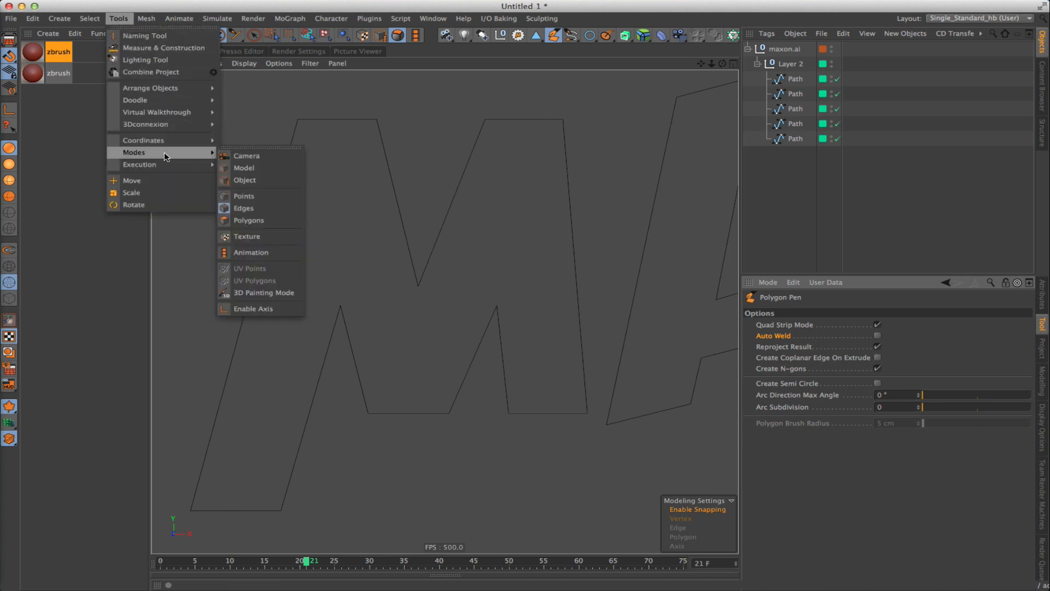
left_click(239, 146)
left_click_drag(265, 143, 222, 88)
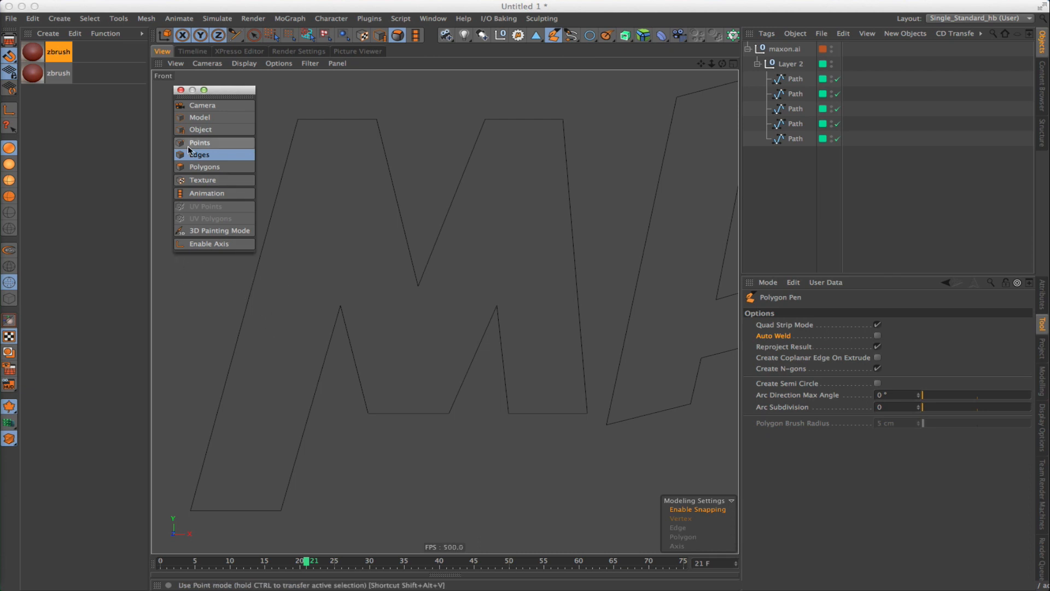
Draw a trial strip of four connected quads across the M in edge mode with the Polygon Pen.
left_click_drag(279, 282, 314, 332)
left_click_drag(315, 248, 356, 308)
left_click_drag(354, 224, 389, 278)
left_click_drag(385, 195, 422, 239)
left_click_drag(405, 165, 437, 196)
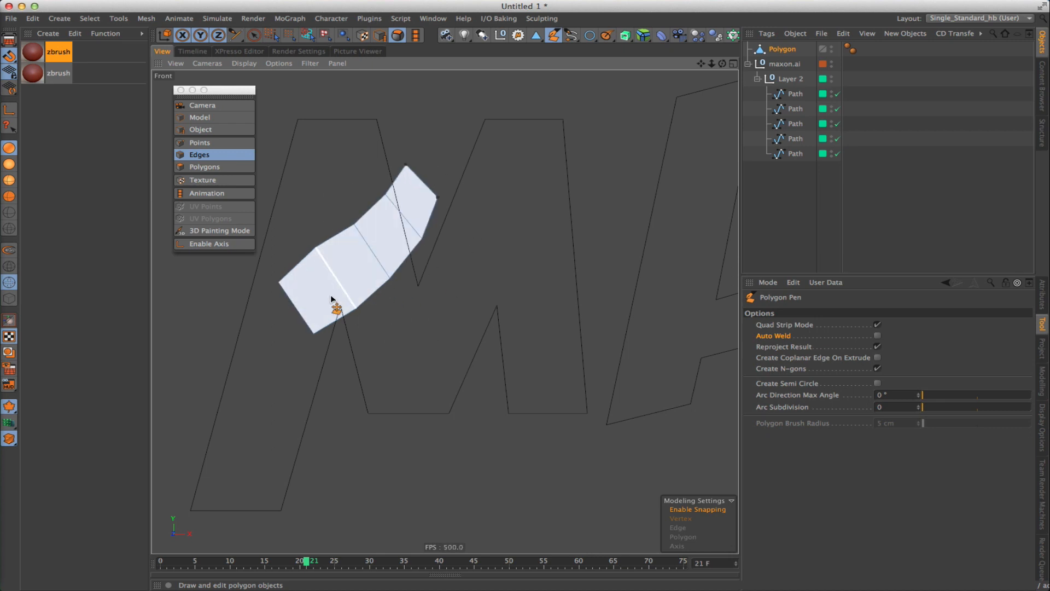
Delete the trial strip's four polygons and the leftover edge with the Polygon Pen.
left_click(314, 297, "ctrl")
left_click(354, 262, "ctrl")
left_click(386, 224, "ctrl")
left_click(409, 187, "ctrl")
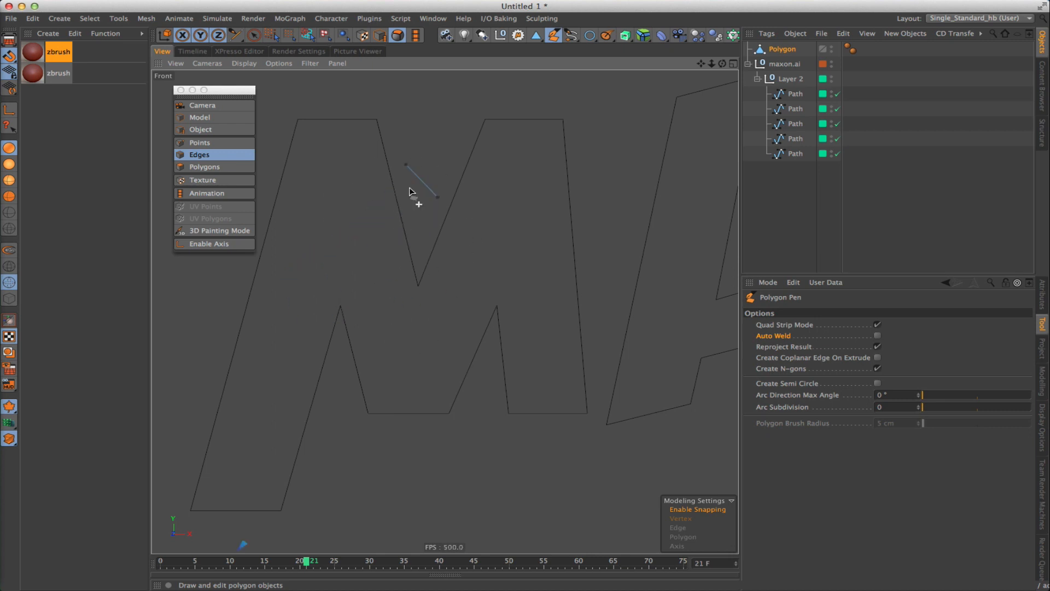
left_click(427, 184, "ctrl")
Switch to point mode and place points across the M to build a trial strip of five quads.
left_click(192, 142)
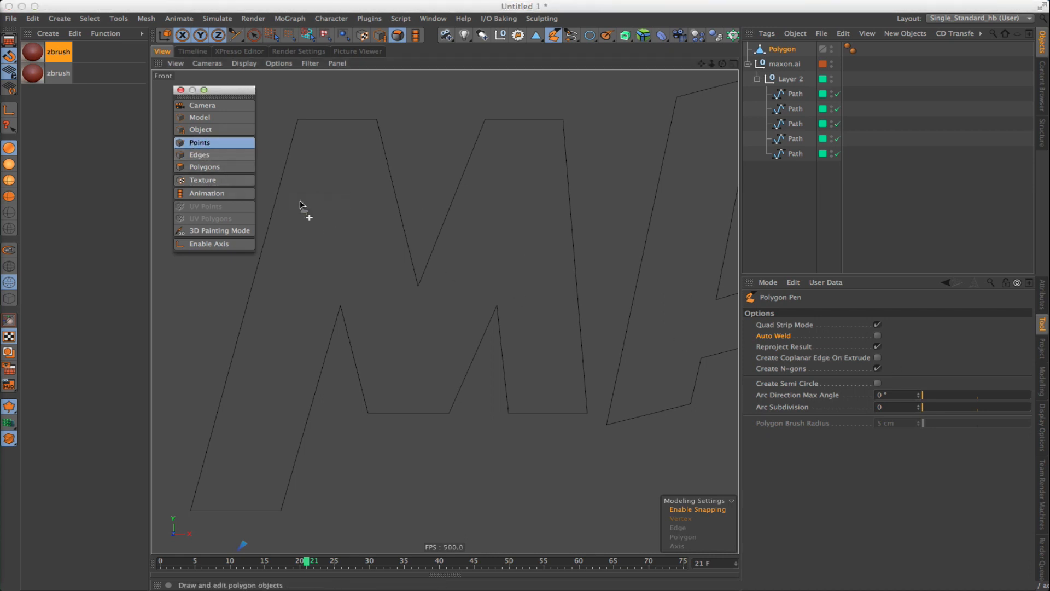
left_click(304, 201)
left_click(293, 250)
left_click(372, 237)
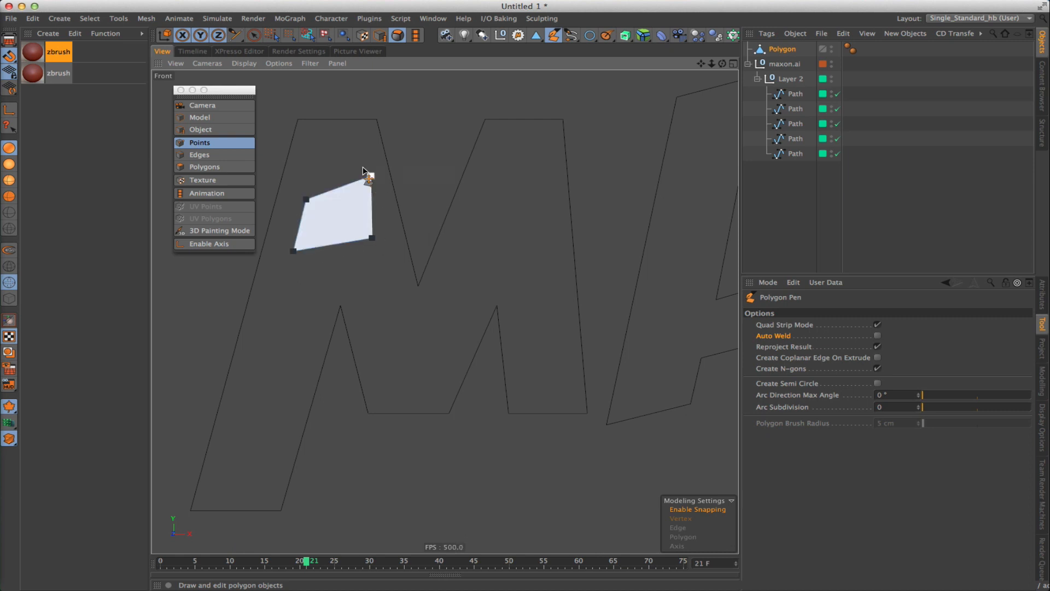
left_click(370, 175)
left_click(442, 156)
left_click(466, 201)
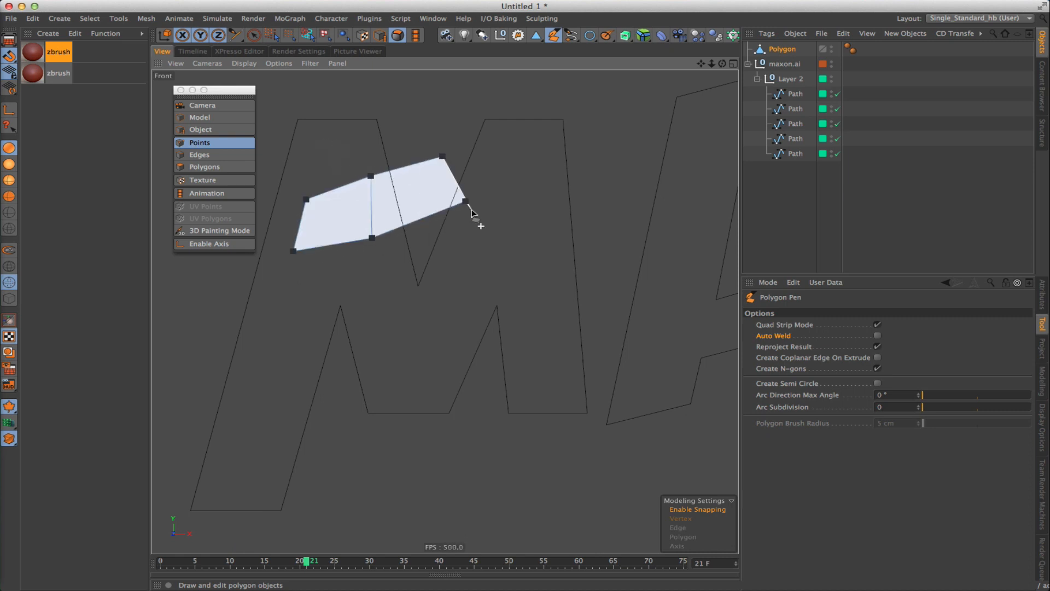
left_click(515, 132)
left_click(530, 186)
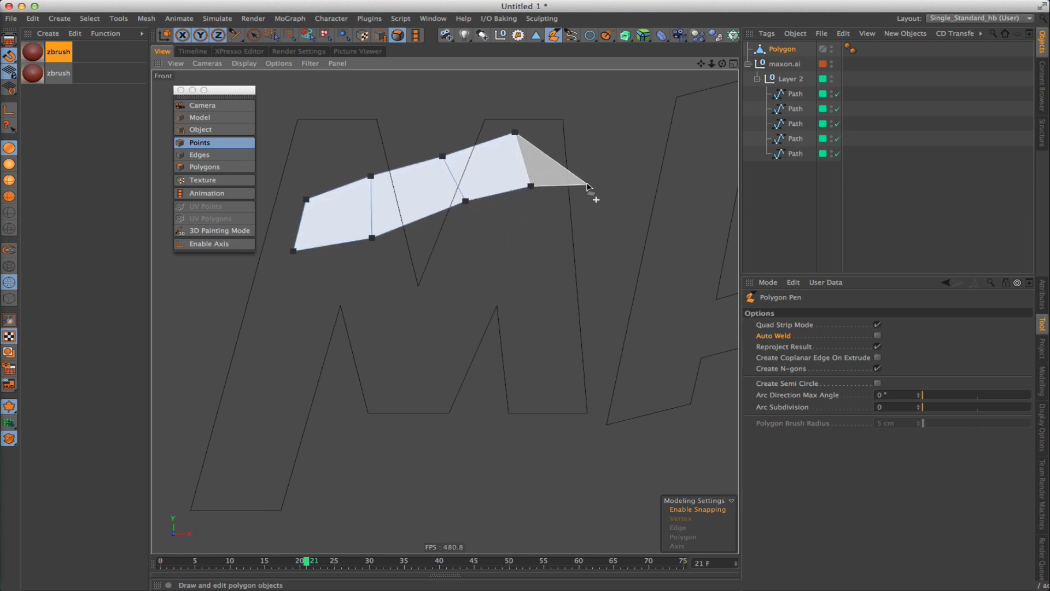
left_click(588, 184)
left_click(590, 118)
left_click(639, 176)
double_click(636, 115)
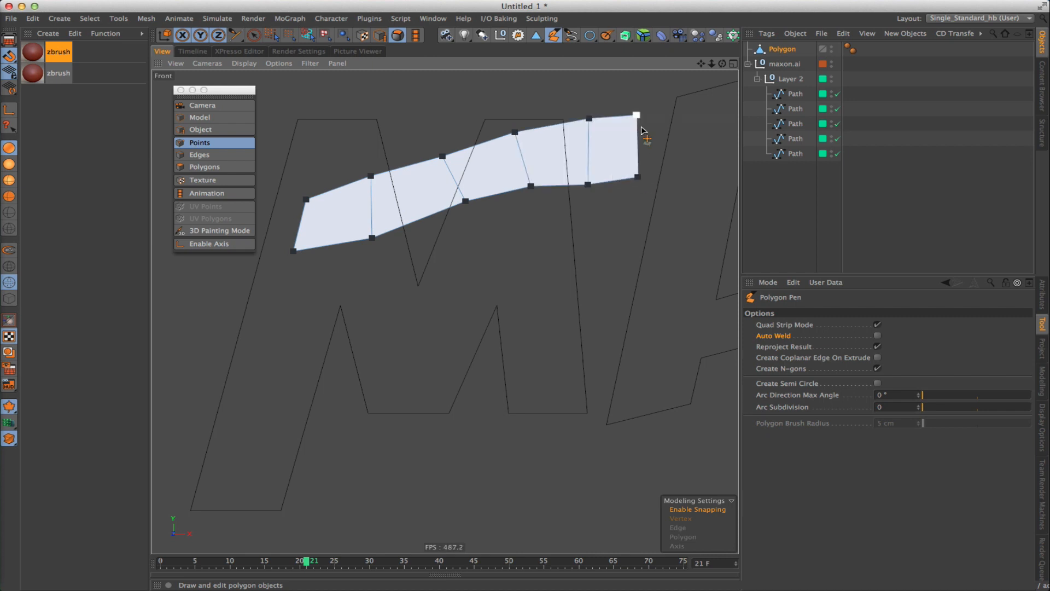
Delete all five quads of the point-by-point trial strip.
left_click(614, 155, "ctrl")
left_click(563, 156, "ctrl")
left_click(488, 169, "ctrl")
left_click(414, 194, "ctrl")
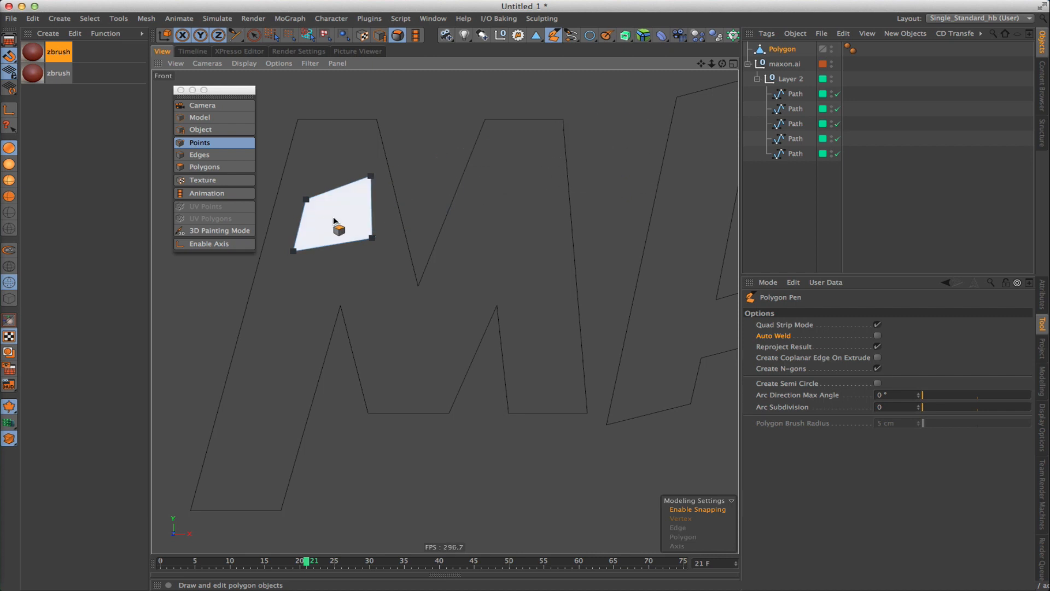
left_click(334, 217, "ctrl")
Try painting a polygon strip across the M in polygon mode, and undo the stroke.
left_click(188, 167)
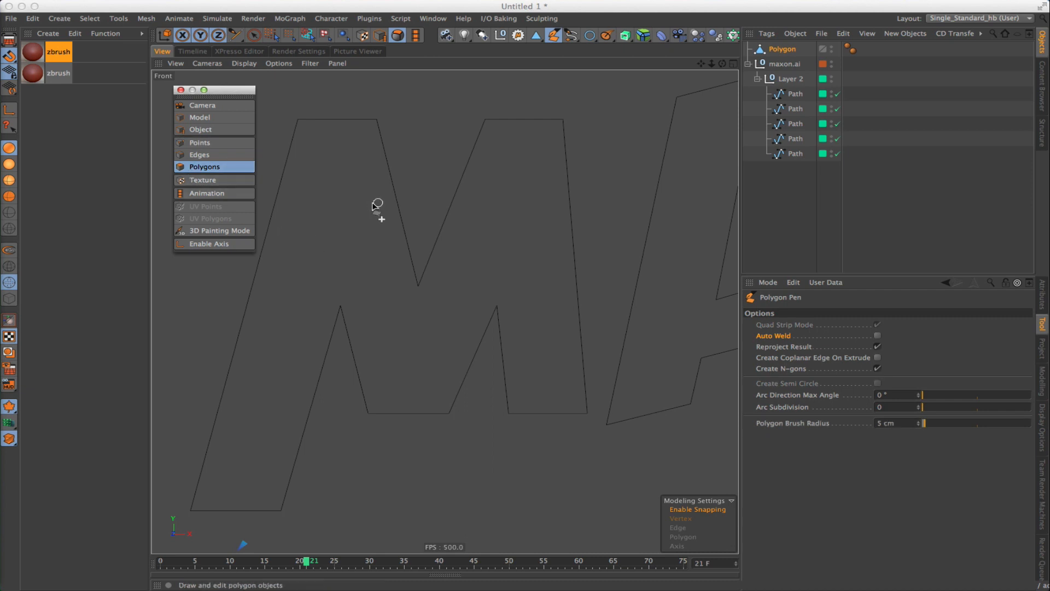
mouse_move(357, 212)
left_mouse_down()
mouse_move(377, 283)
mouse_move(436, 222)
mouse_move(450, 159)
mouse_move(563, 160)
mouse_move(586, 107)
mouse_move(602, 217)
mouse_move(585, 324)
left_mouse_up()
key("ctrl+z")
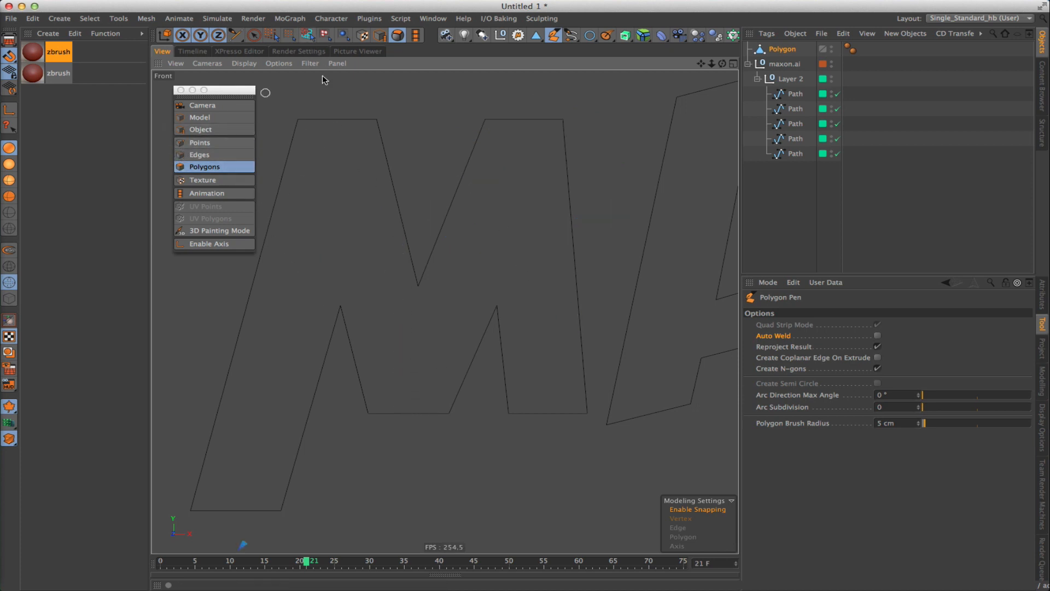
In edge mode, build snapped quads along the M's outline from the left leg's foot up to its top edge.
middle_click_drag(325, 154, 387, 150, "alt")
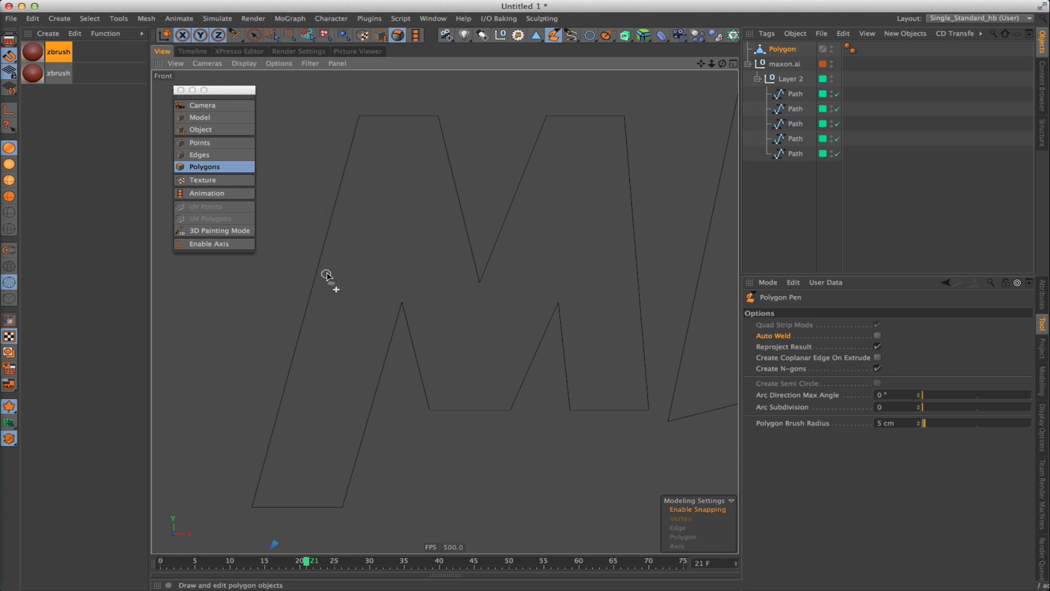
middle_click_drag(327, 271, 367, 233, "alt")
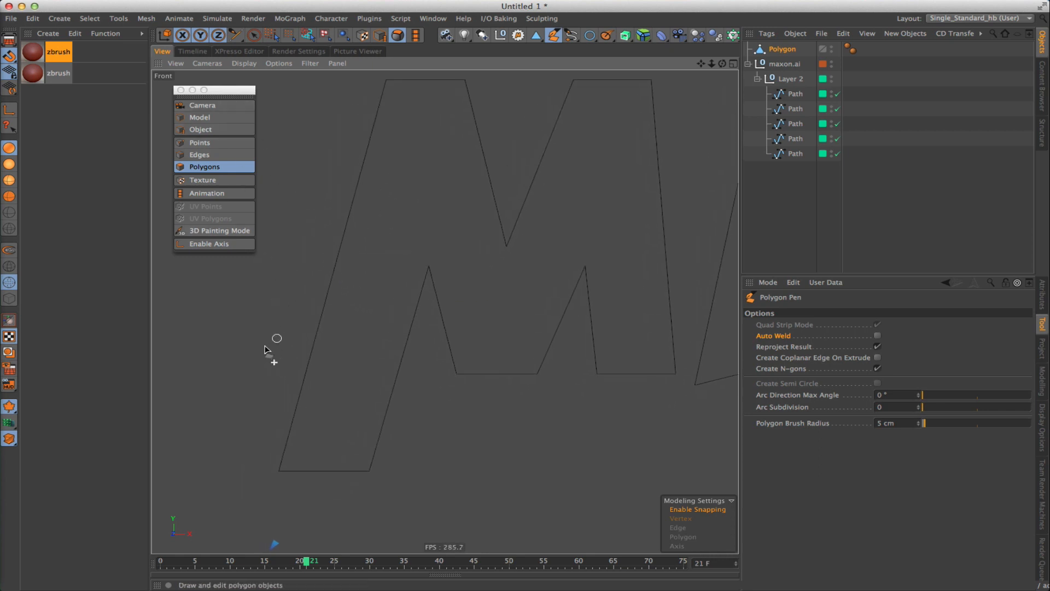
left_click(200, 155)
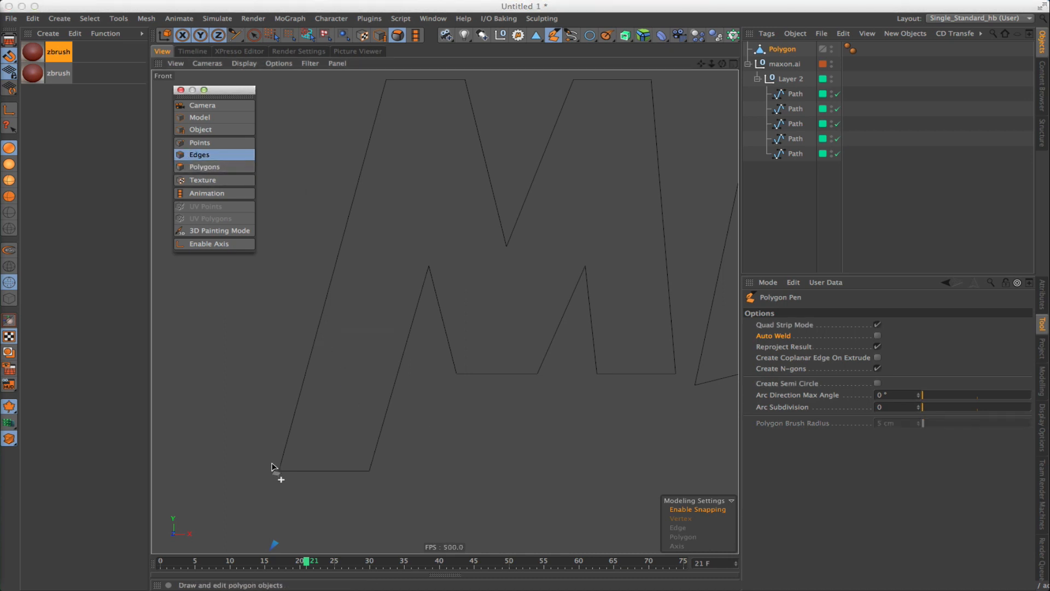
key("F5")
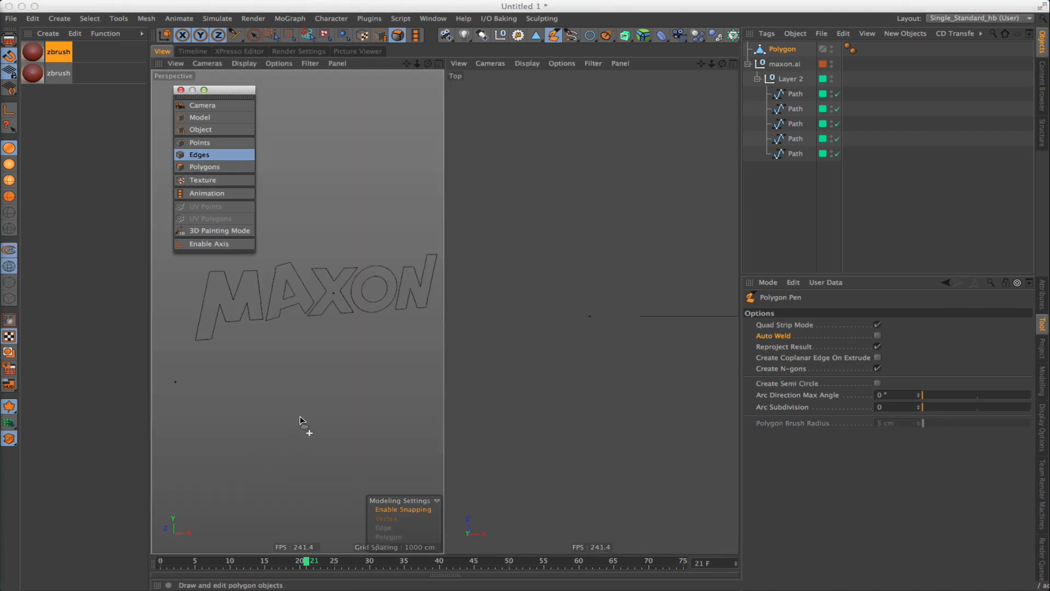
key("F4")
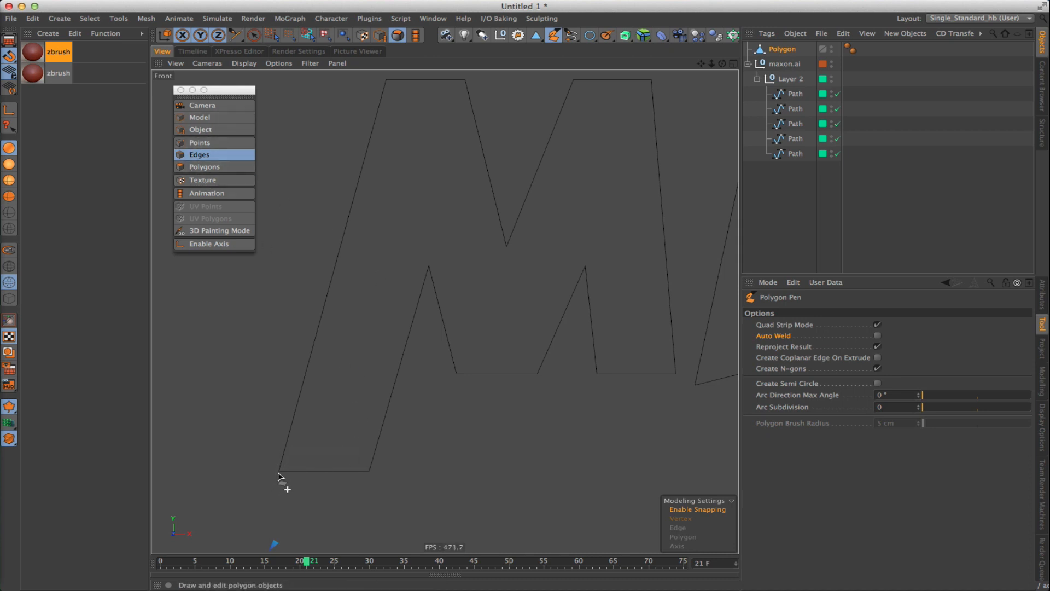
left_click_drag(278, 471, 368, 472)
middle_click_drag(438, 163, 404, 243, "alt")
left_click_drag(350, 161, 390, 356)
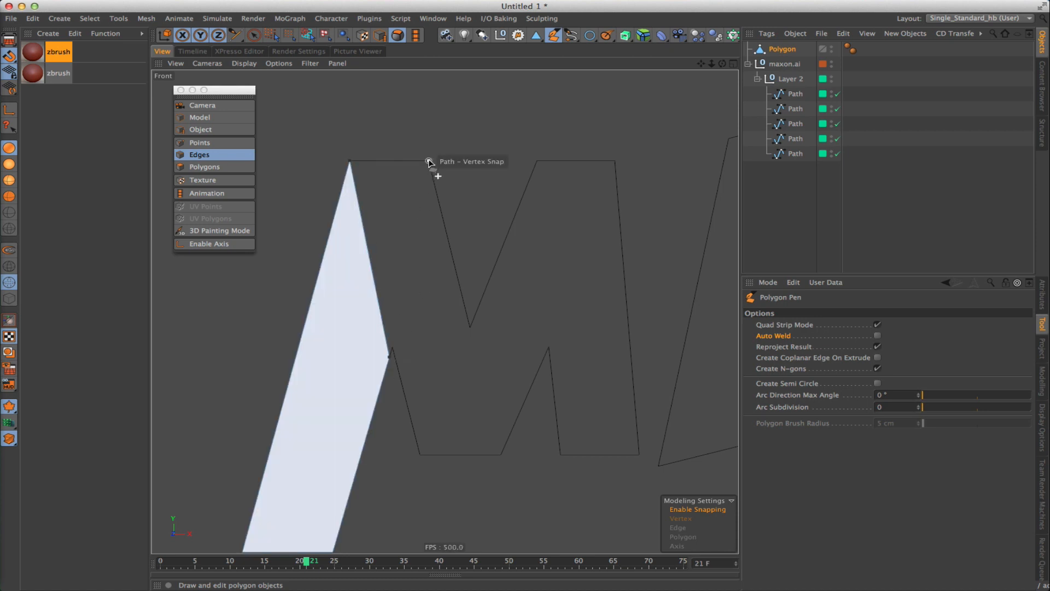
left_click_drag(429, 161, 395, 358)
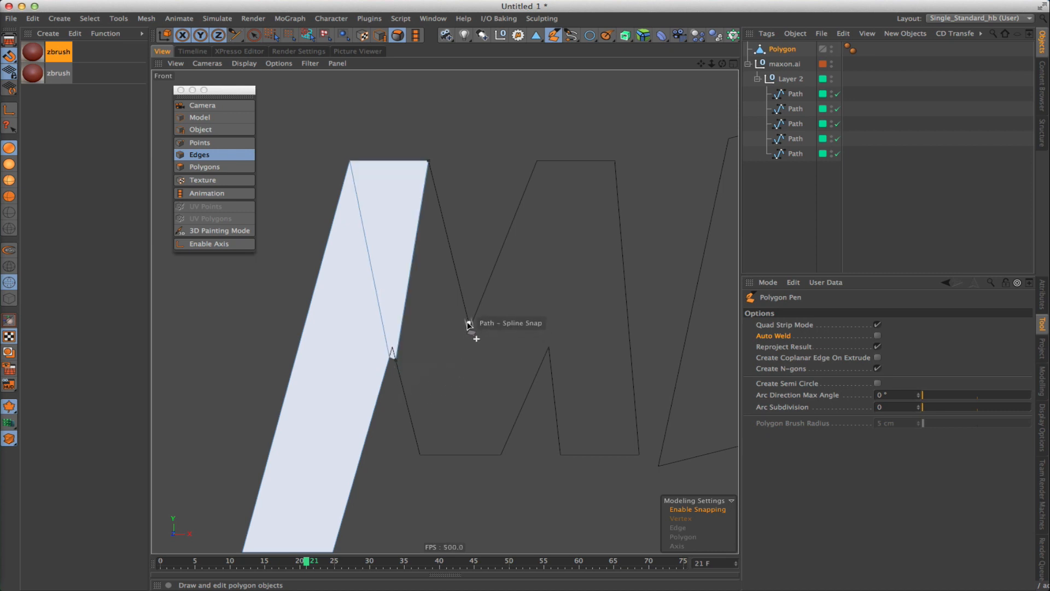
Continue the snapped quads through the M's central V and right leg, ending at the right foot.
left_click_drag(469, 323, 419, 453)
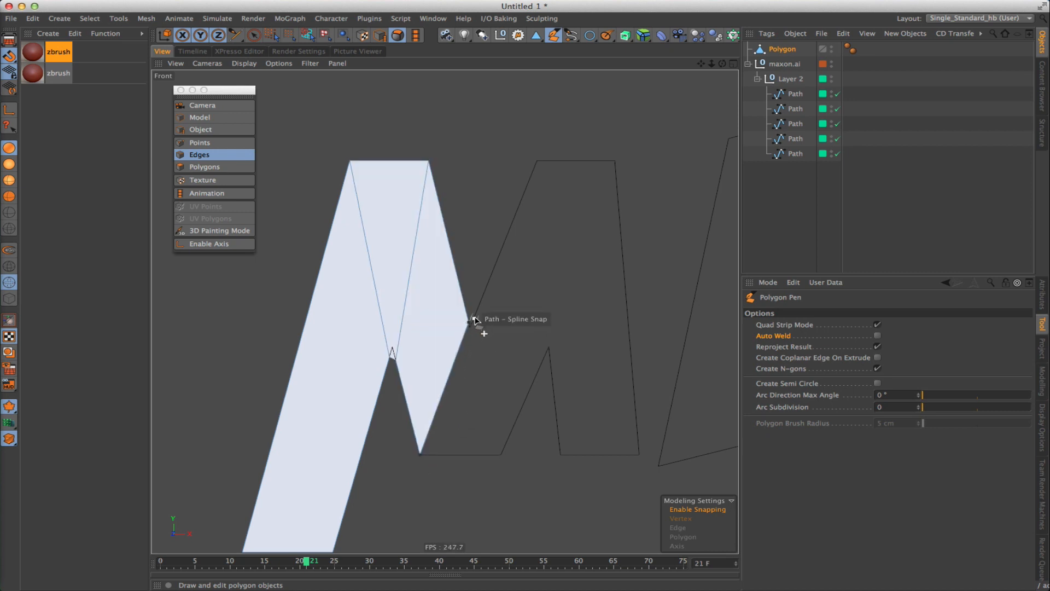
left_click_drag(474, 320, 500, 454)
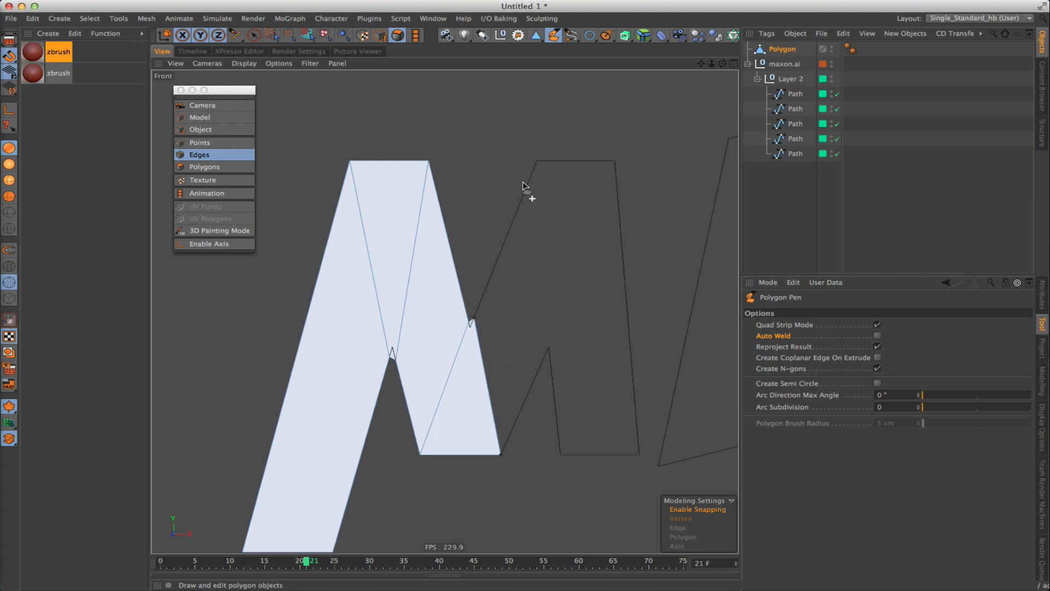
left_click_drag(538, 161, 546, 353)
left_click_drag(614, 161, 550, 356)
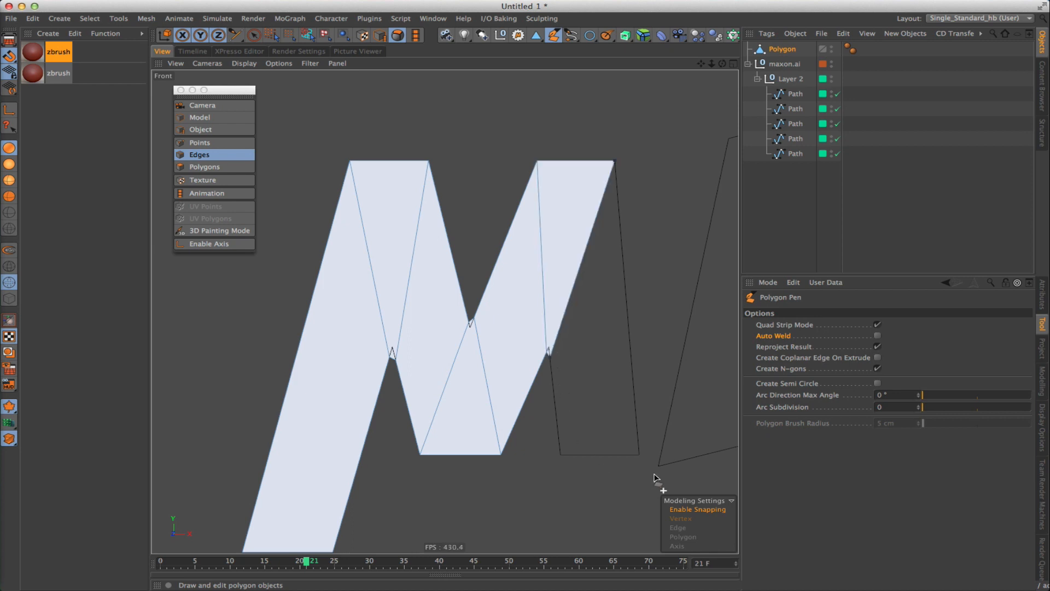
left_click_drag(639, 455, 561, 460)
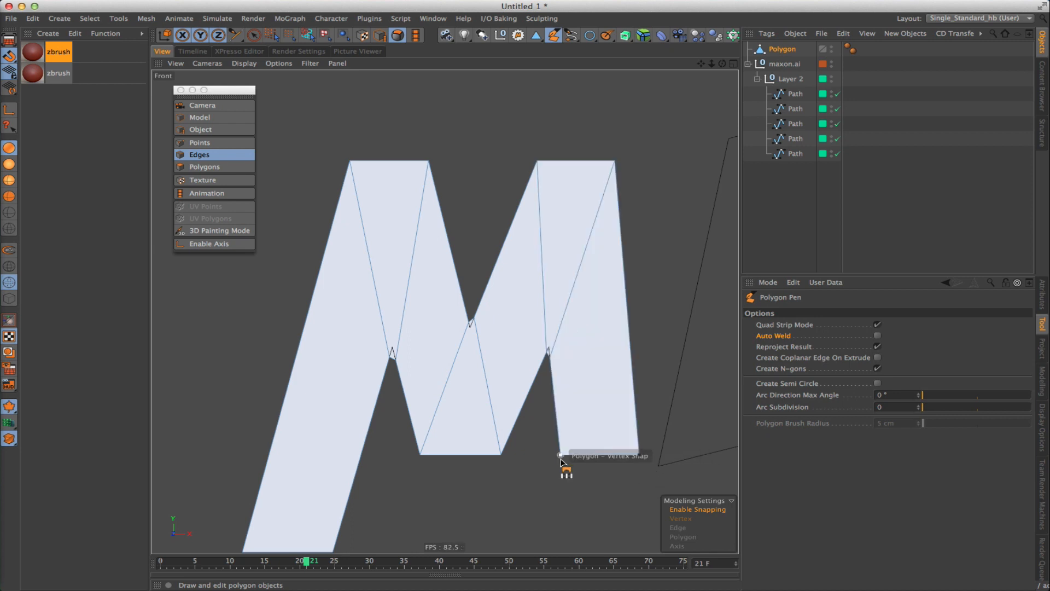
Cut the M's upper left polygon from its top edge's midpoint down to the inner notch, and switch to point mode.
scroll(560, 351, "up", 5)
scroll(539, 347, "down", 5)
scroll(393, 318, "up", 2)
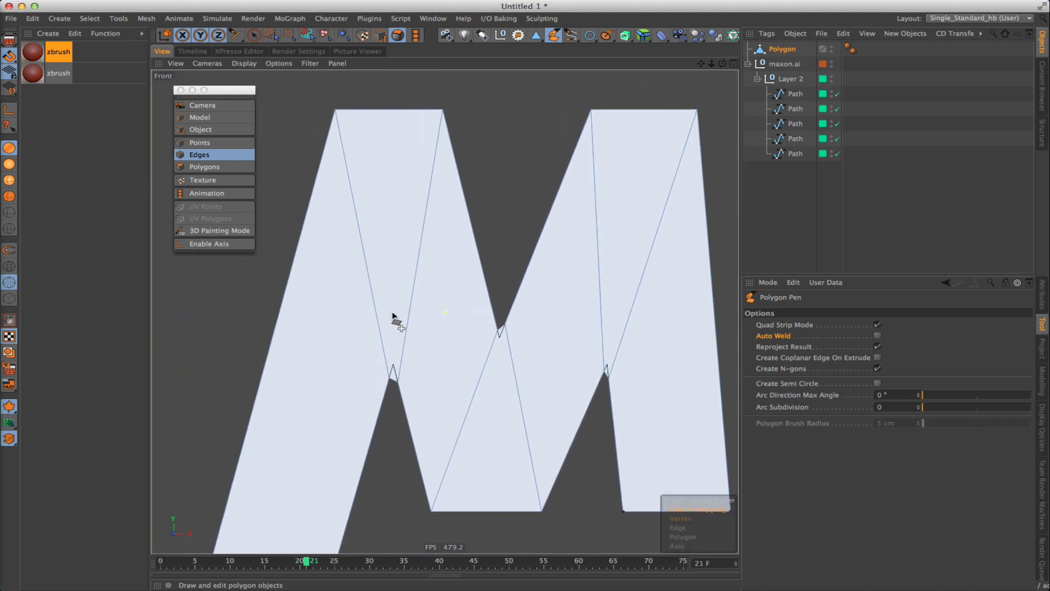
middle_click_drag(393, 316, 410, 318, "alt")
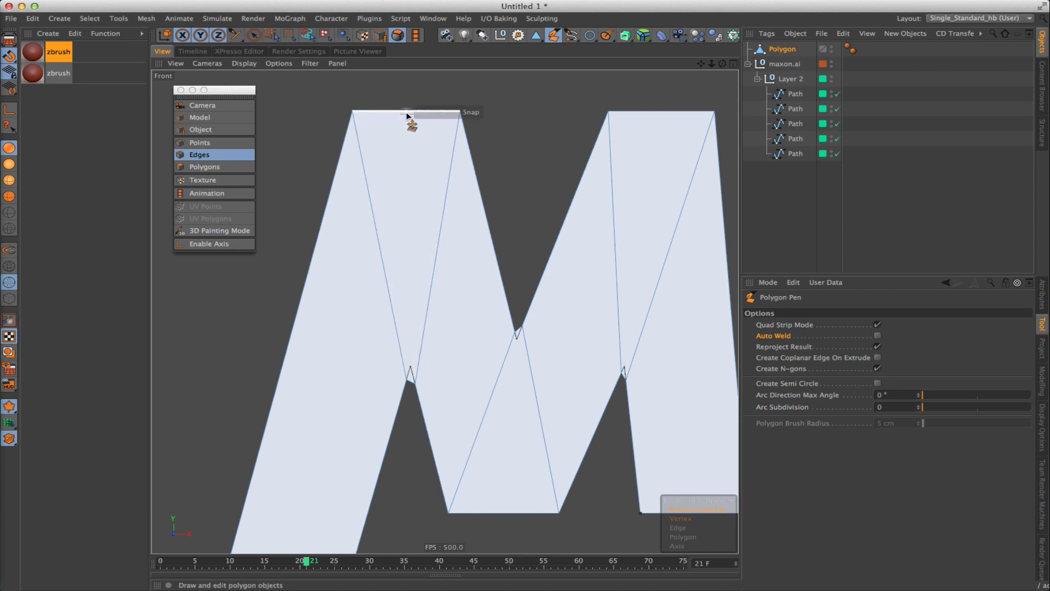
left_click_drag(406, 113, 409, 382)
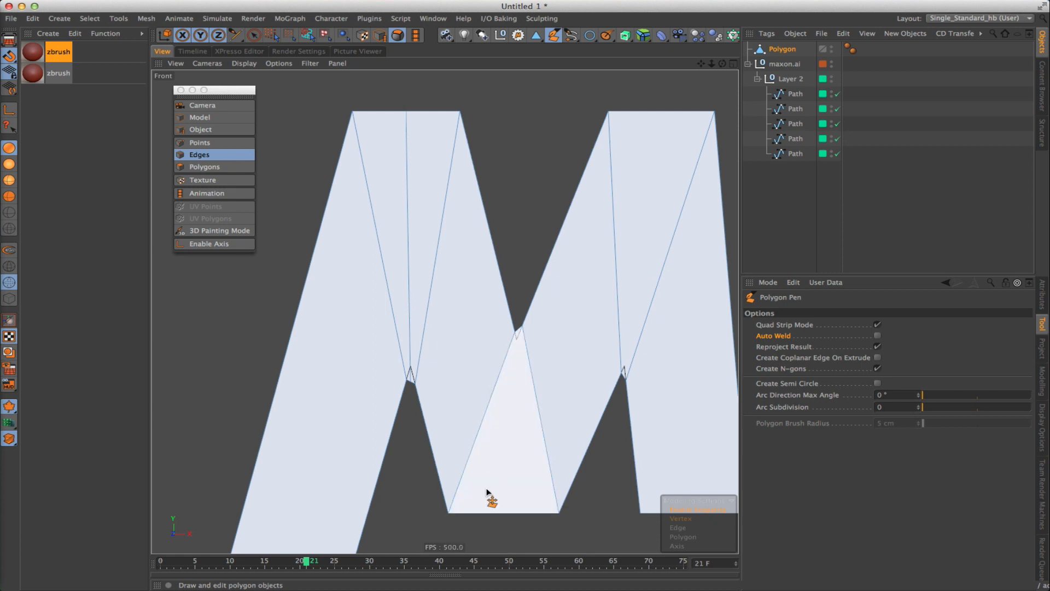
left_click(200, 143)
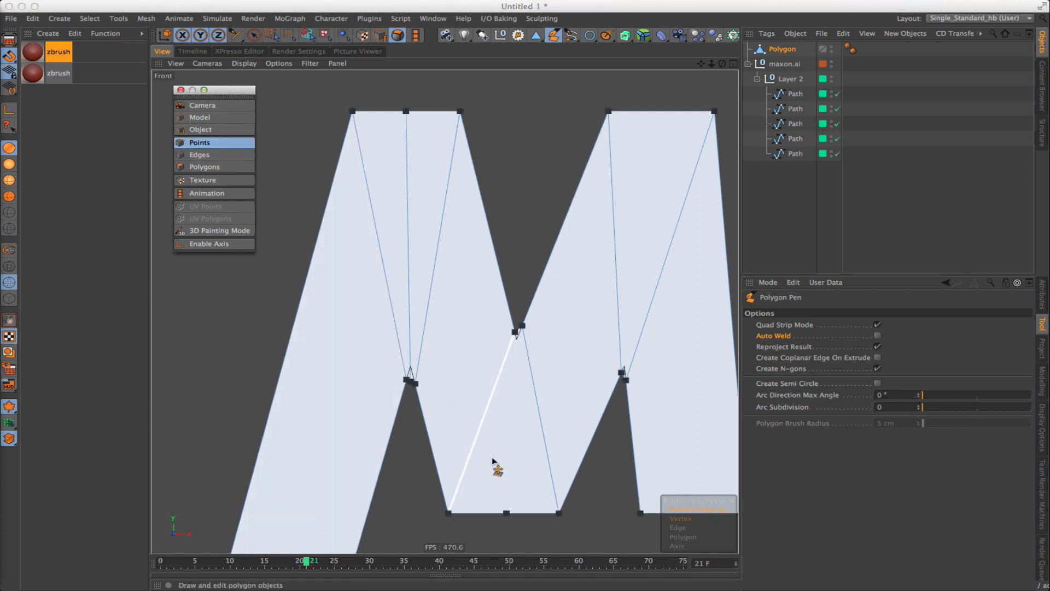
Try adding and moving a point on the lower edge of the M's central V, and undo both changes.
left_click(505, 514)
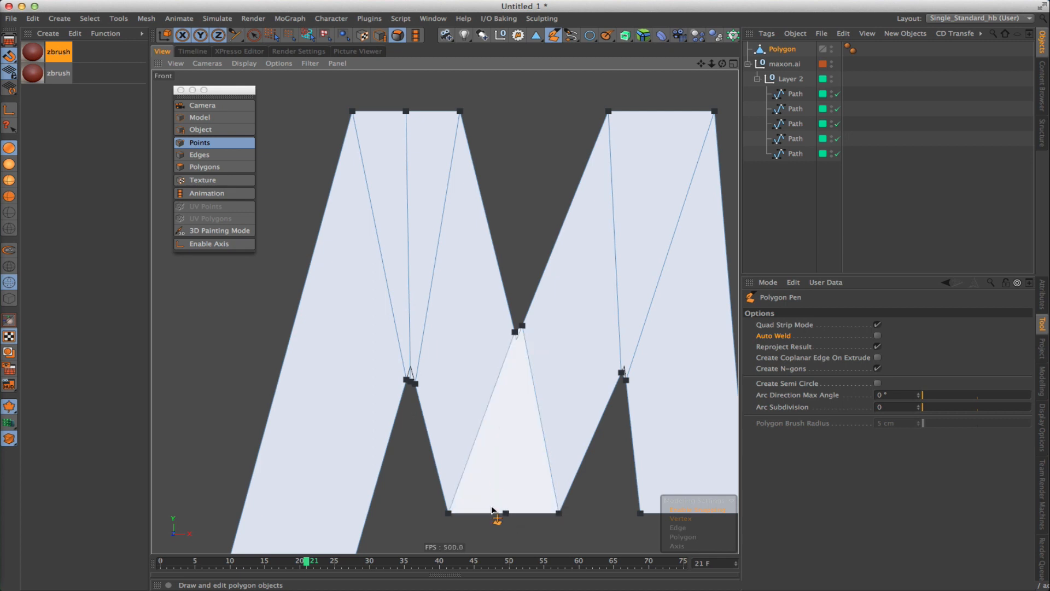
left_click_drag(505, 514, 504, 530)
key("super+z")
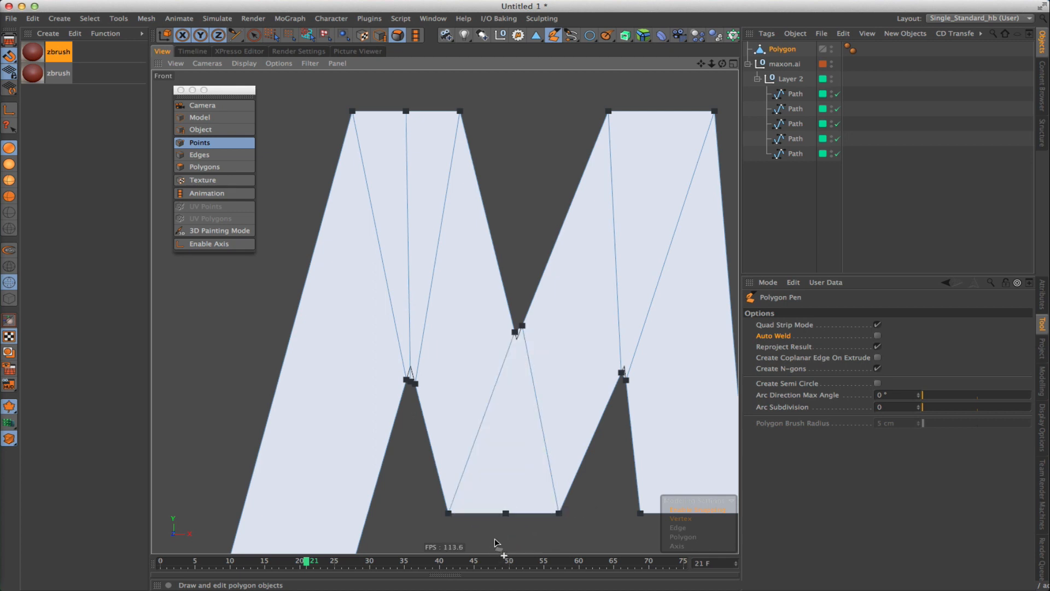
key("super+z")
Cut the M's central polygon from the middle of its lower edge up to its short upper edge.
scroll(503, 529, "up", 3)
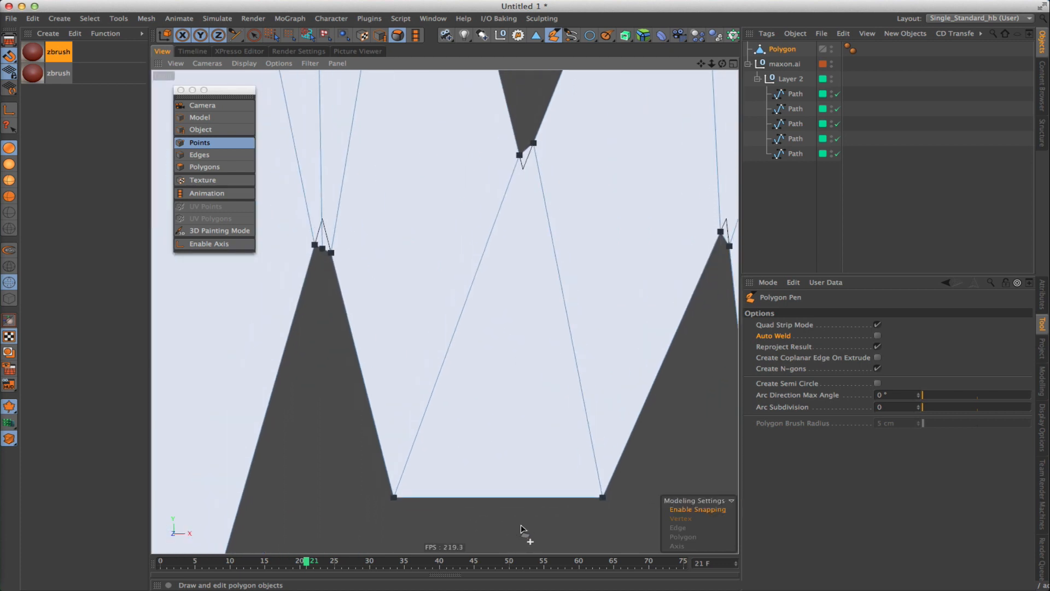
left_click(504, 498)
left_click(527, 151)
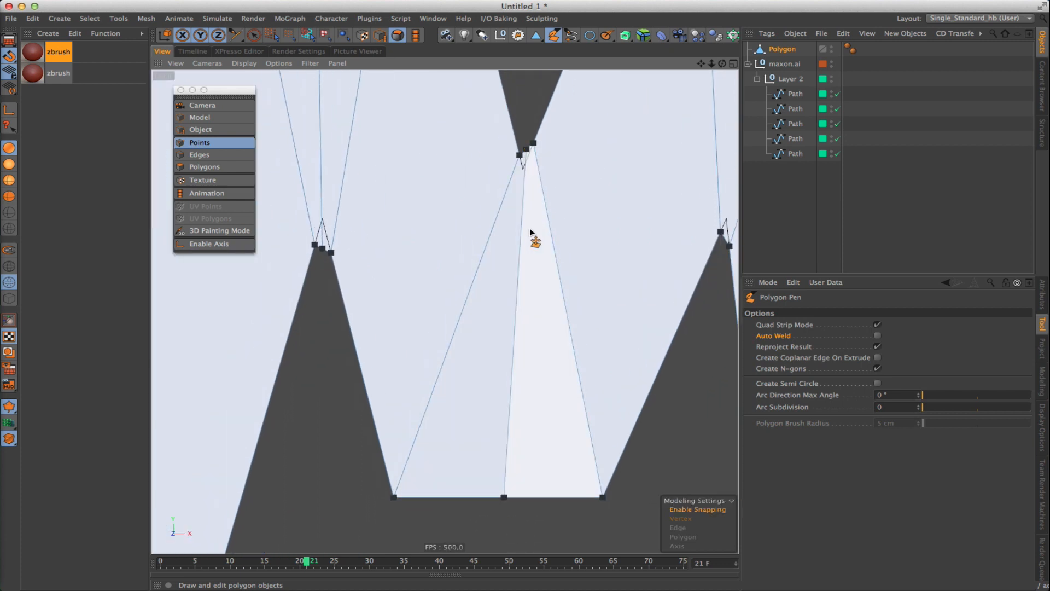
Cut the M's upper right polygon from the middle of its top edge down to the right inner notch.
scroll(534, 323, "down", 5)
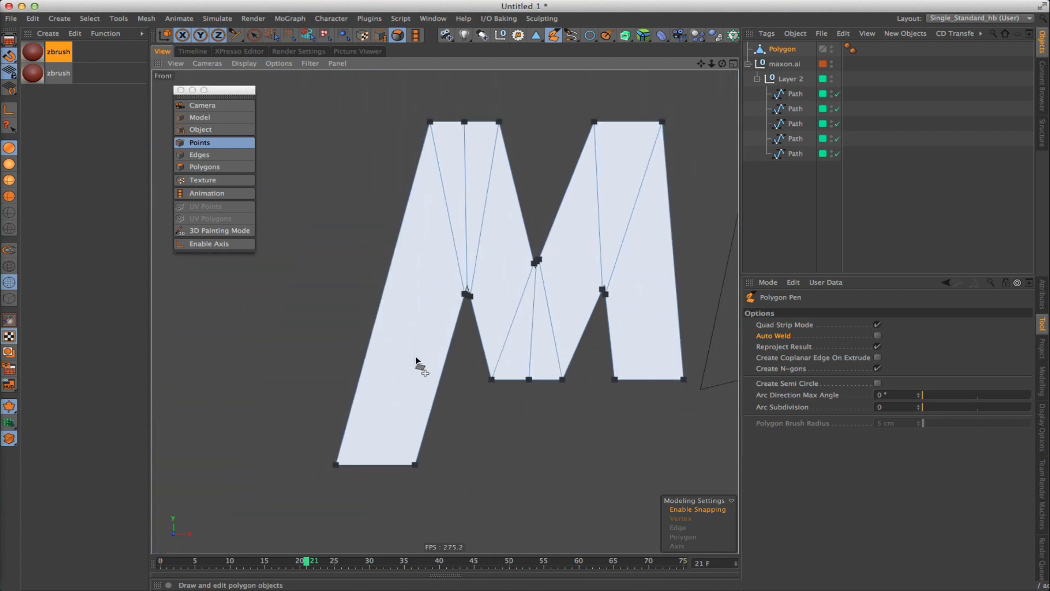
middle_click_drag(416, 356, 403, 455, "alt")
scroll(589, 246, "up", 4)
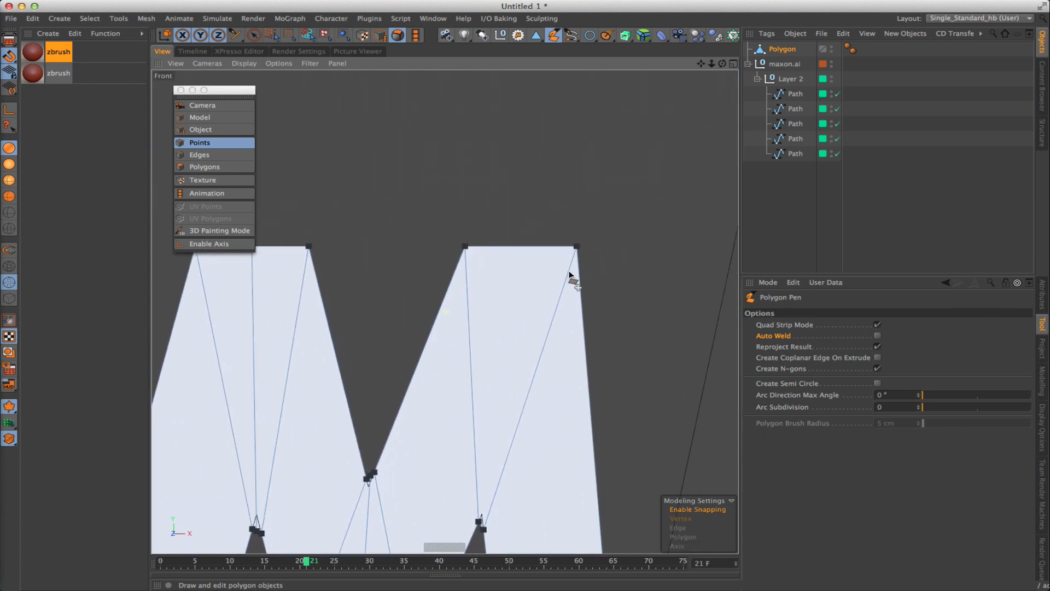
scroll(493, 526, "up", 10)
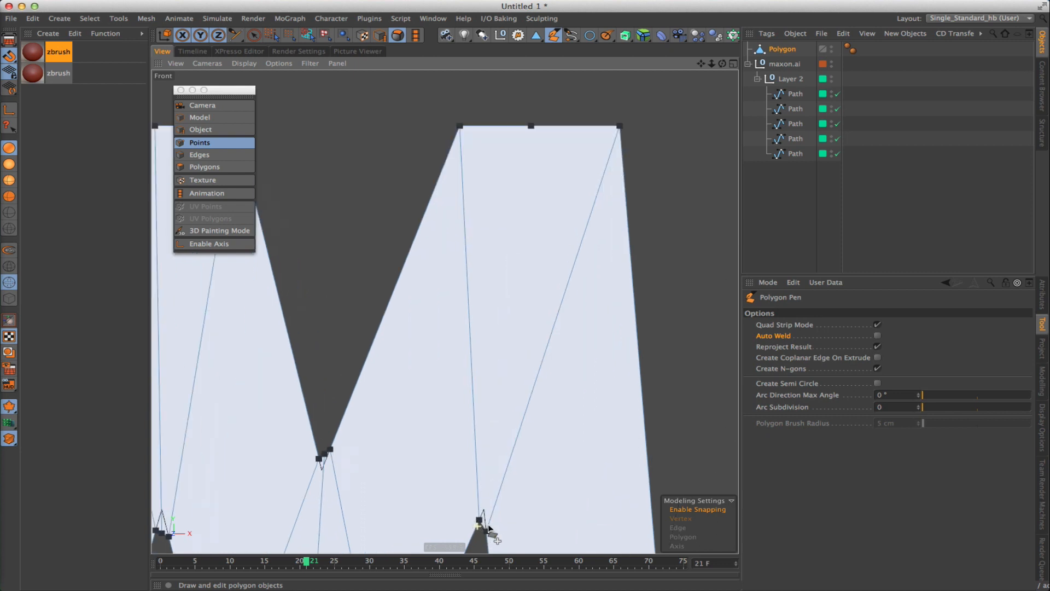
middle_click_drag(492, 527, 499, 367, "alt")
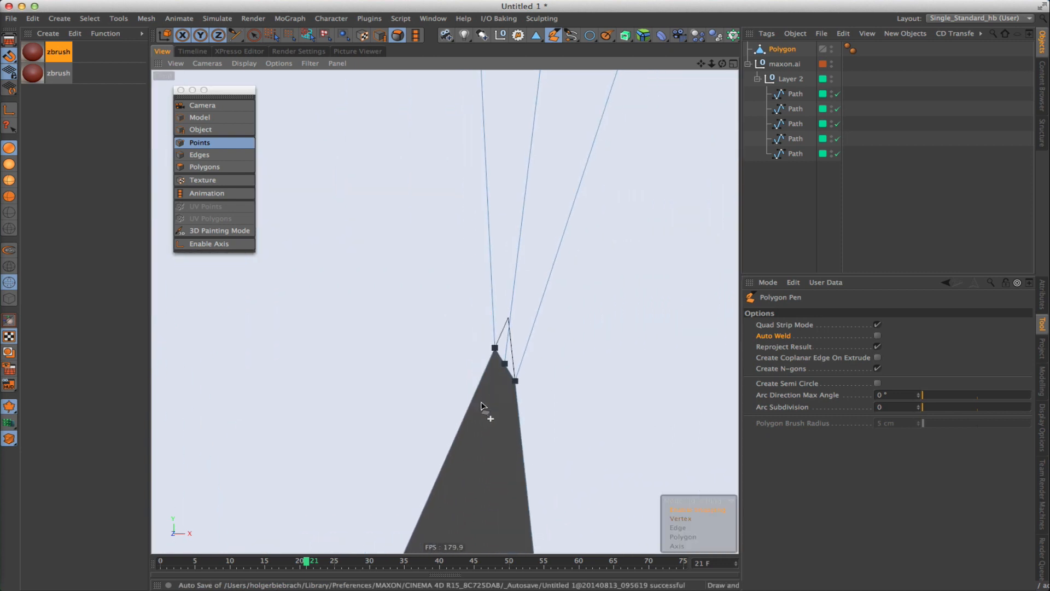
Snap the middle point of the M's right inner notch onto the logo spline's peak.
left_click_drag(499, 365, 509, 319)
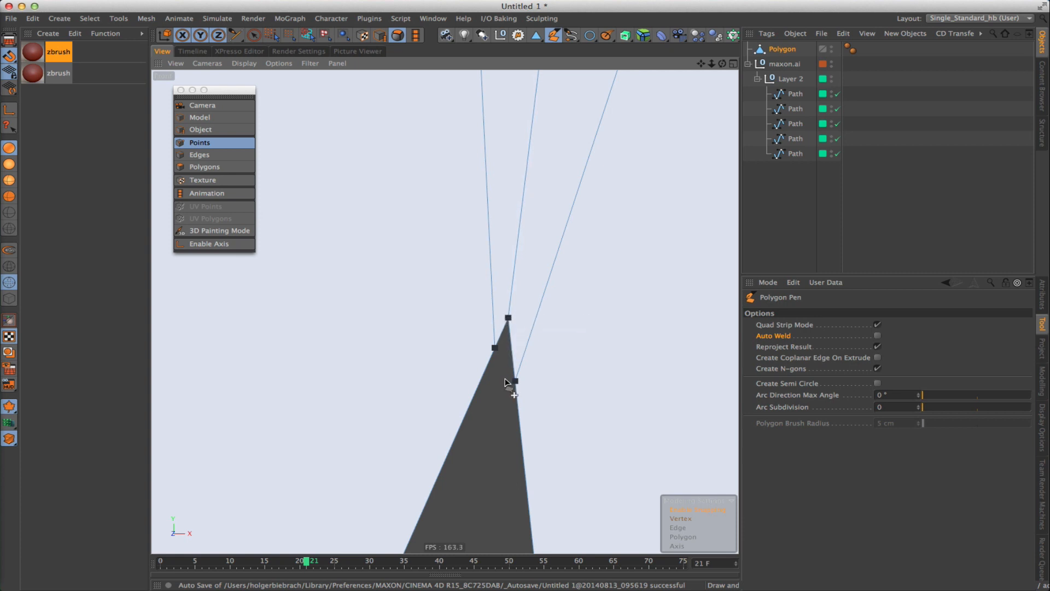
left_click(512, 346)
scroll(509, 383, "down", 5)
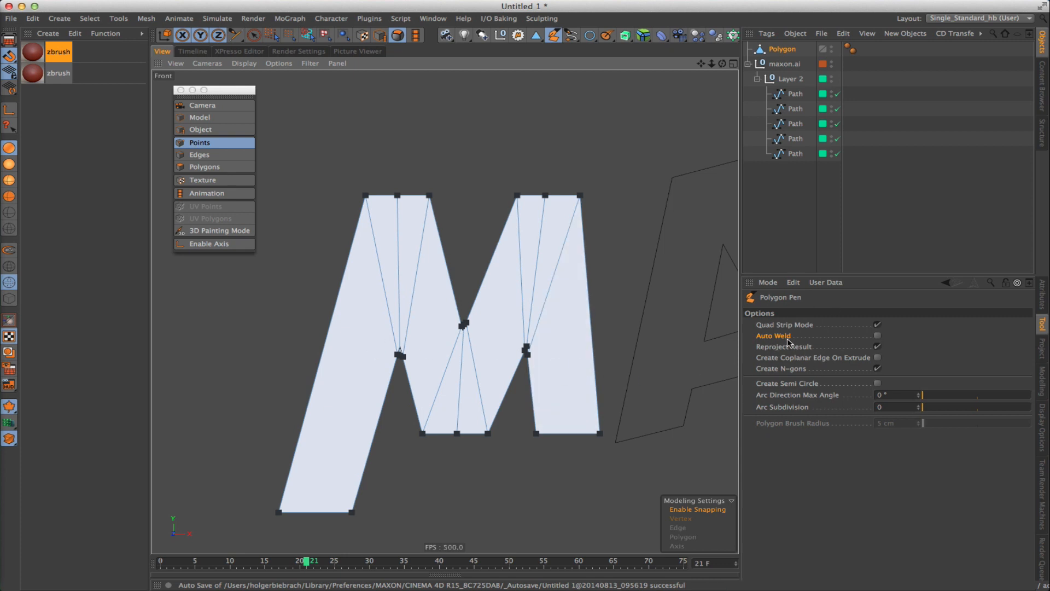
Select all points of the M mesh.
scroll(402, 383, "up", 6)
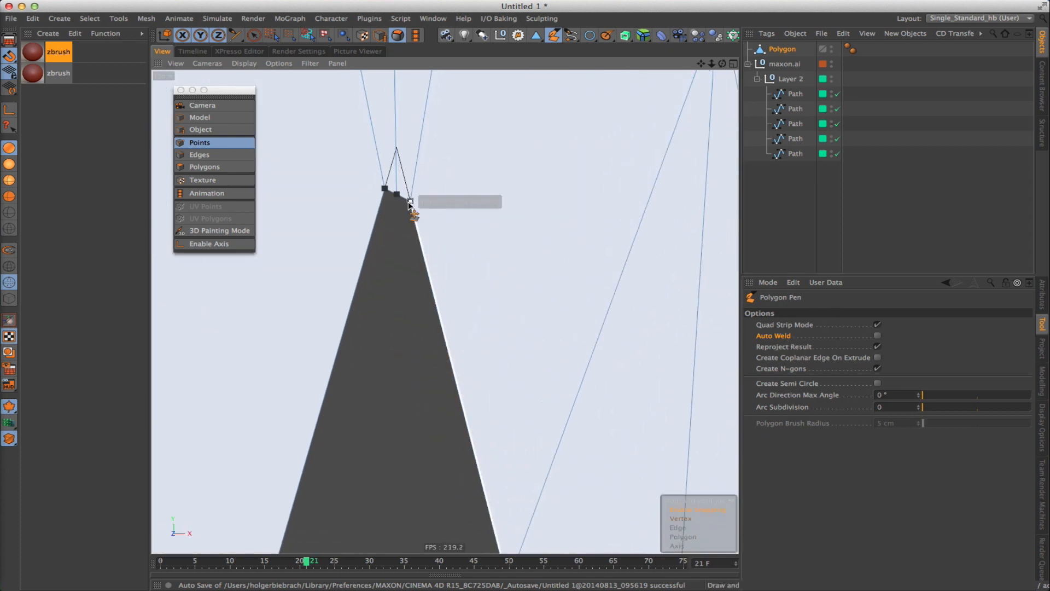
left_click_drag(438, 269, 404, 257)
scroll(465, 235, "down", 2)
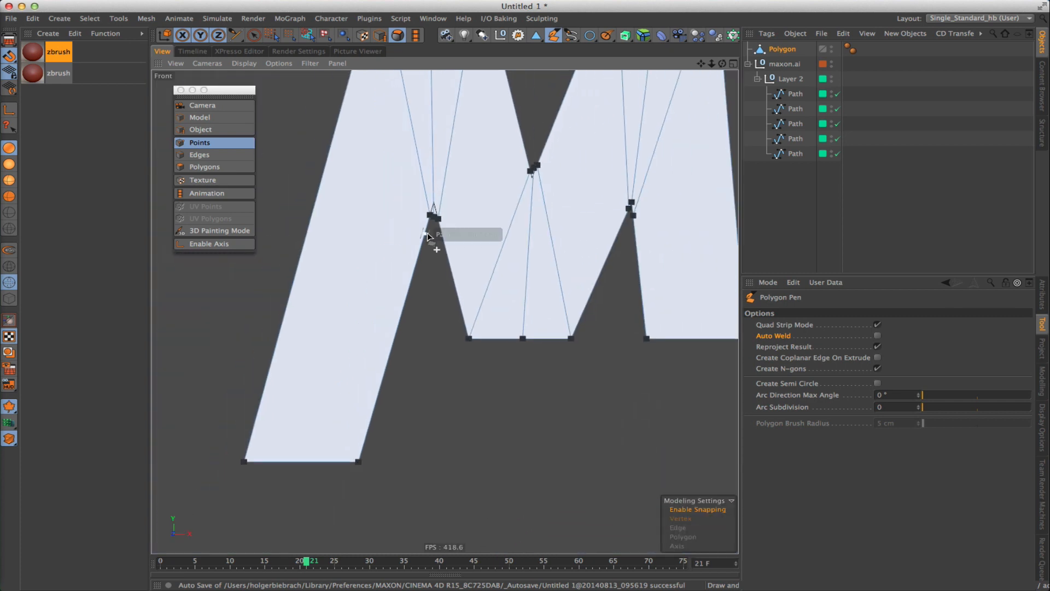
middle_click_drag(425, 407, 409, 483, "alt")
key("super+a")
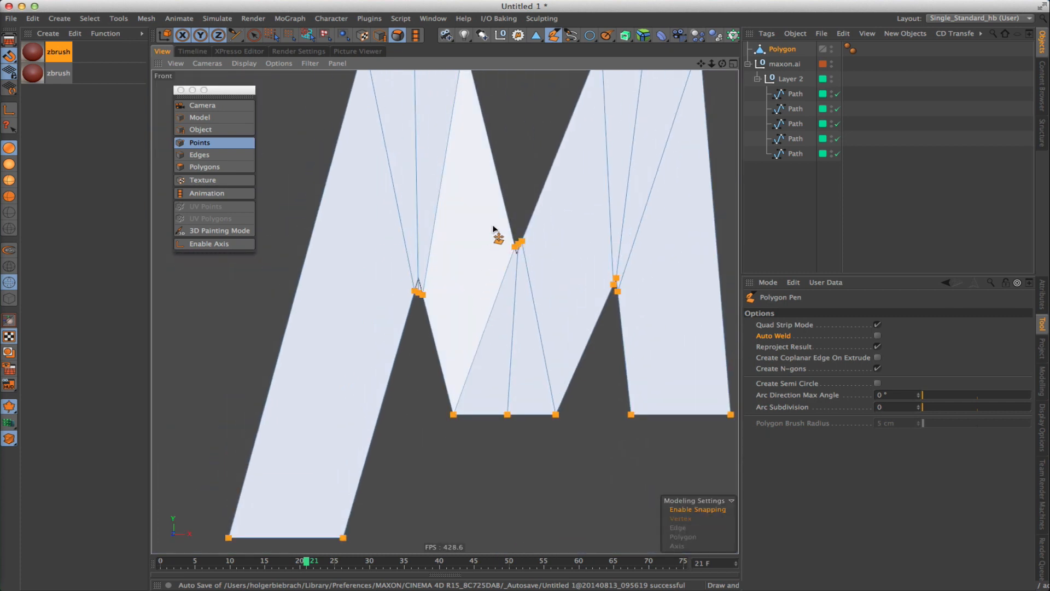
right_click(487, 253)
left_click(512, 141)
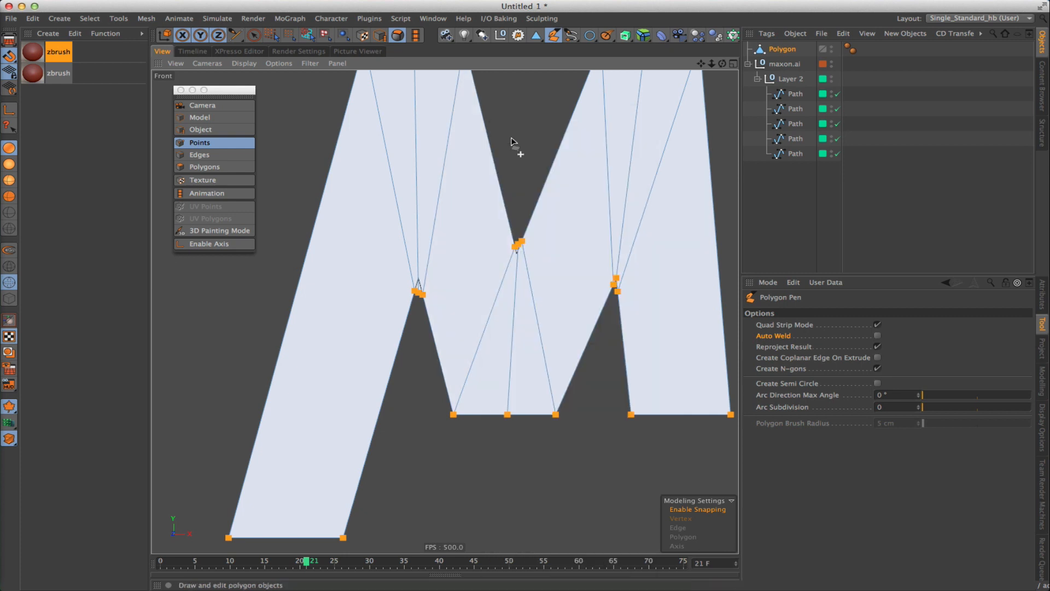
Snap the left notch's middle point to the spline's peak and slide its two outer points along the spline close to it.
scroll(417, 274, "up", 5)
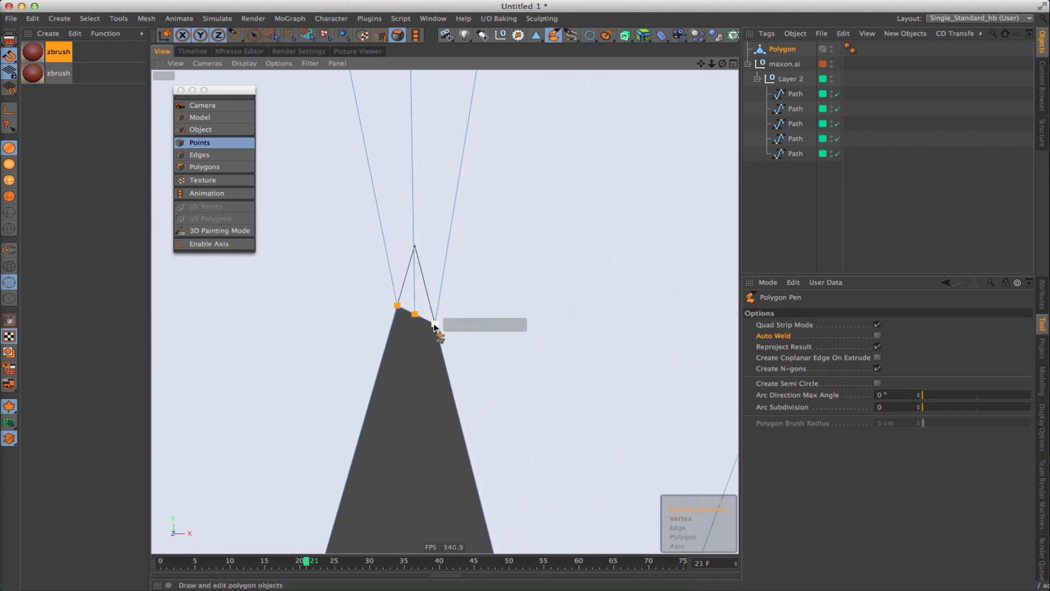
left_click_drag(436, 324, 416, 245)
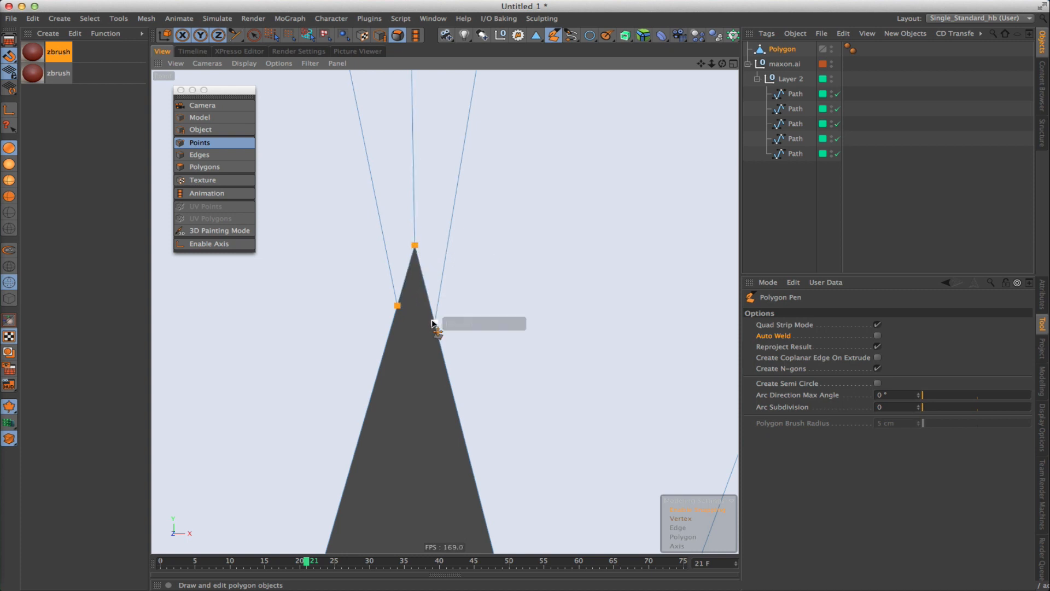
left_click_drag(430, 321, 404, 278)
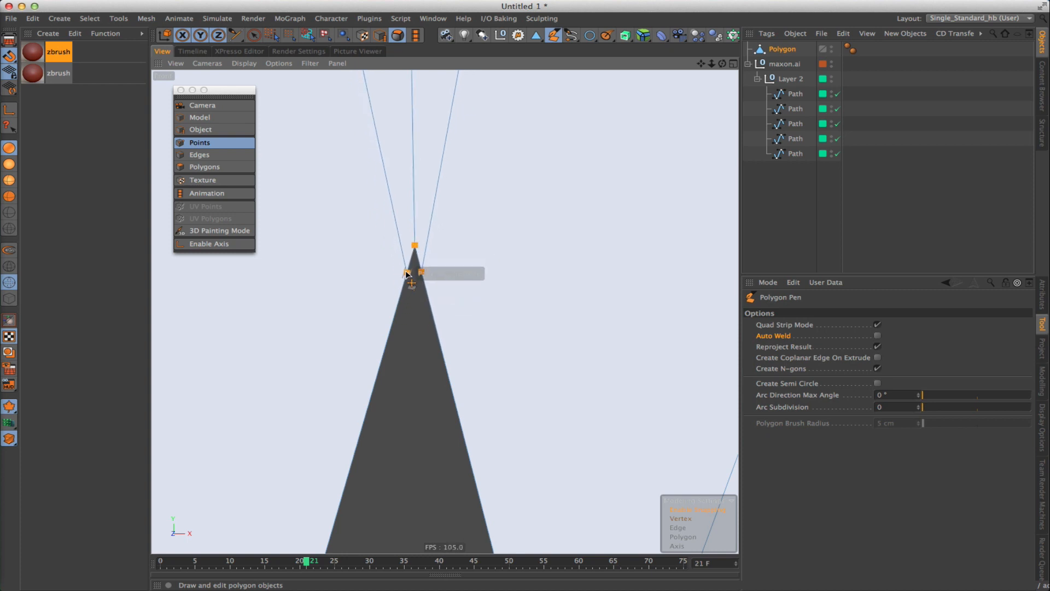
scroll(508, 281, "down", 3)
Snap the upper central notch's middle point to the spline's lowest point and slide its neighbouring points along the spline towards it.
scroll(517, 270, "up", 2)
right_click_drag(519, 273, 541, 241, "alt")
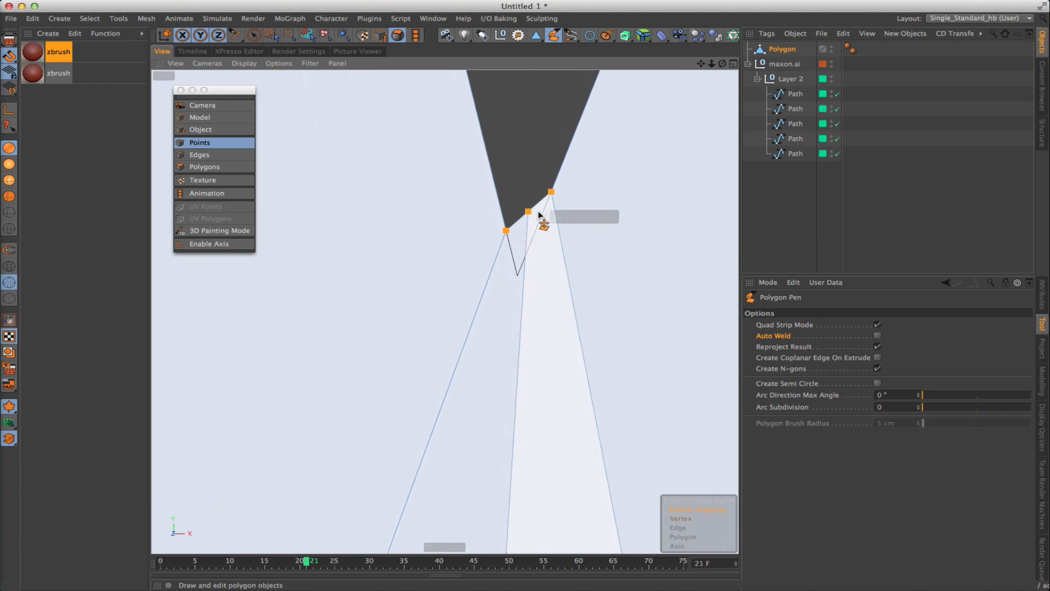
left_click_drag(529, 211, 519, 273)
left_click_drag(552, 192, 532, 240)
scroll(549, 258, "down", 5)
Slide the outer points of the right notch up along the spline until they sit close to its peak.
middle_click_drag(542, 275, 490, 265, "alt")
scroll(530, 252, "up", 6)
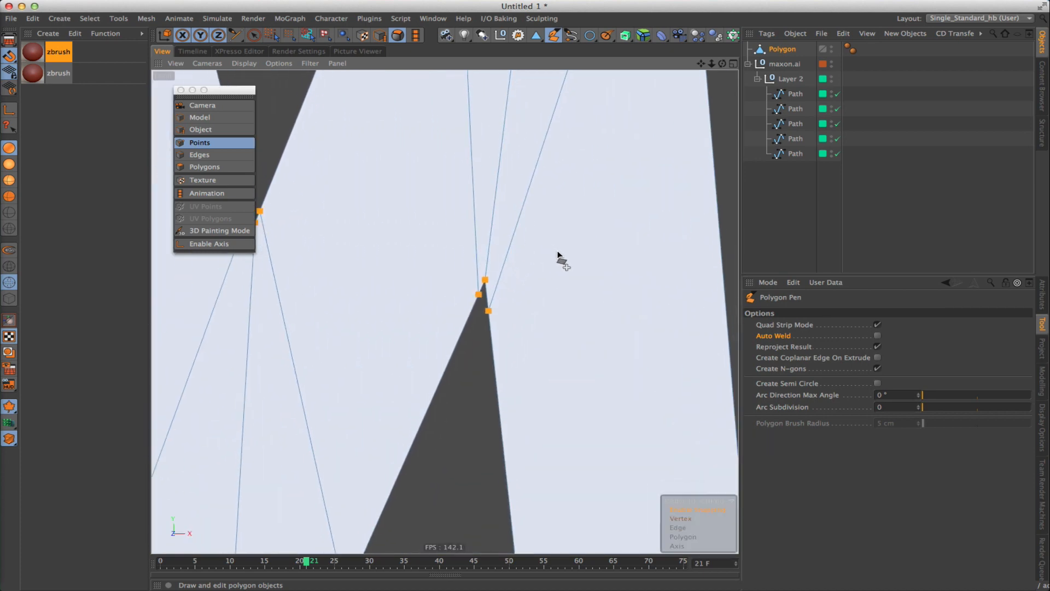
left_click_drag(497, 334, 495, 306)
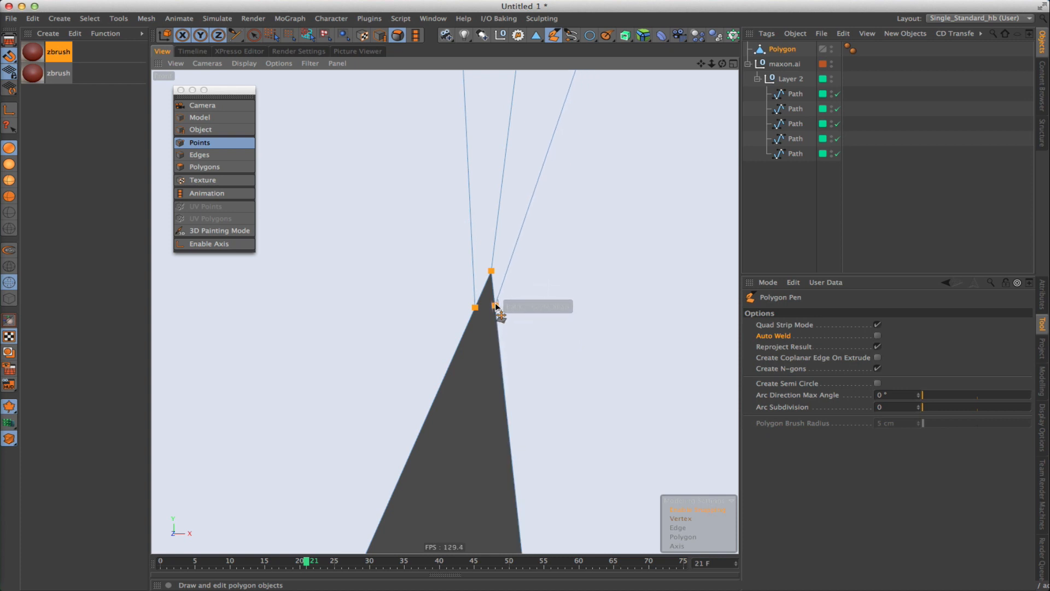
scroll(498, 315, "down", 8)
middle_click_drag(468, 324, 539, 315, "alt")
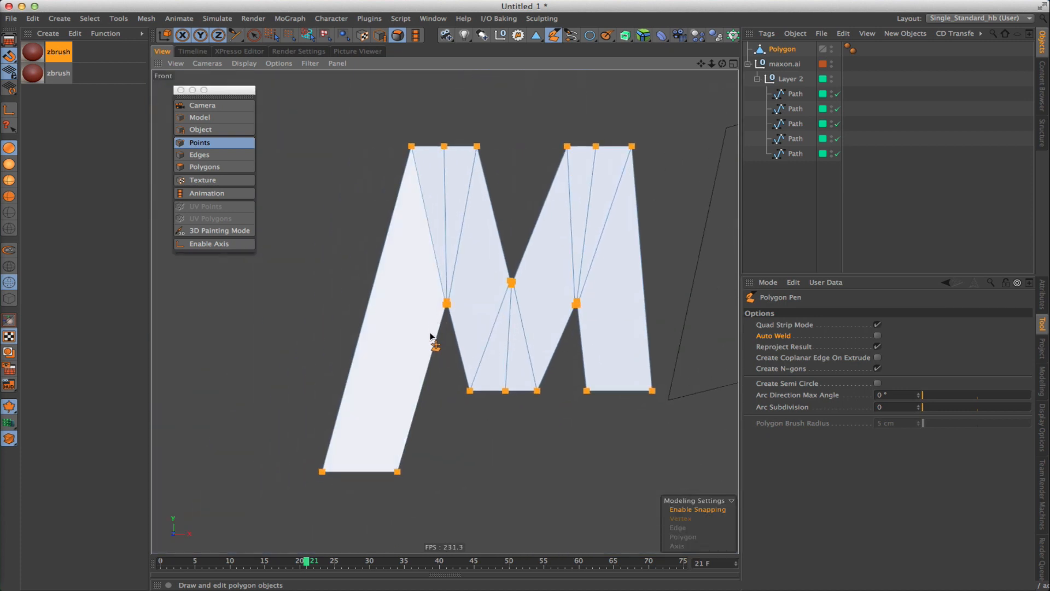
Loop-cut the M lengthwise with the Knife through the middle of the left foot's lower edge.
key("k")
key("l")
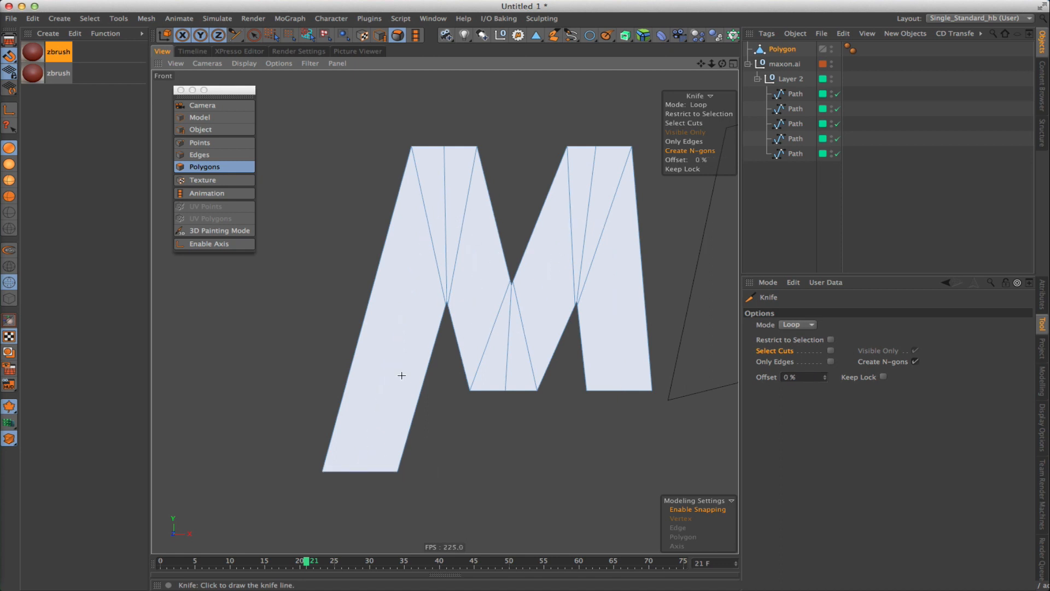
left_click(365, 470)
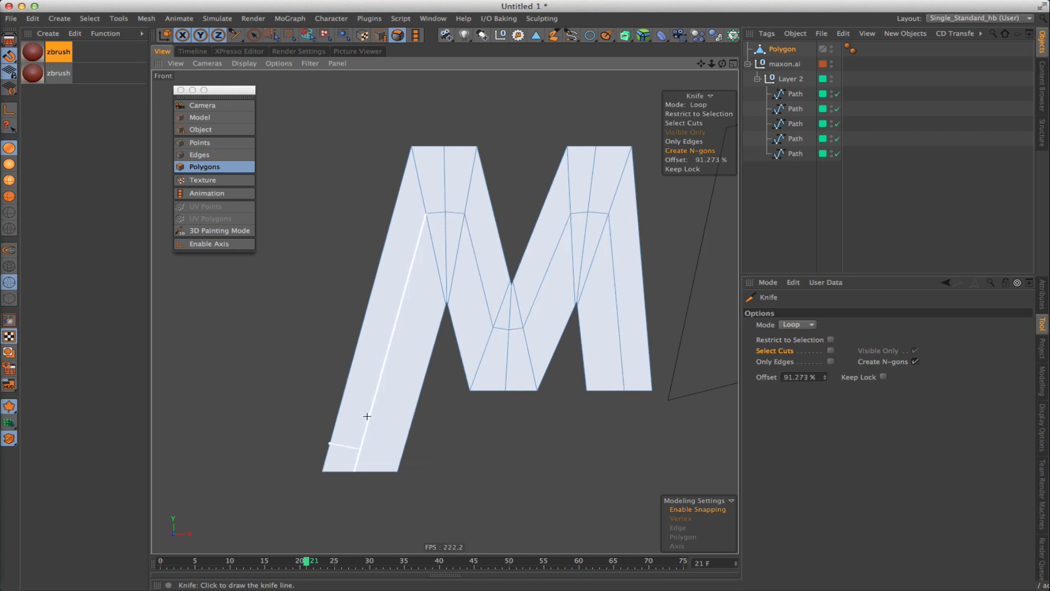
Add three loop cuts across the M's left leg and two across its right leg.
left_click(433, 352)
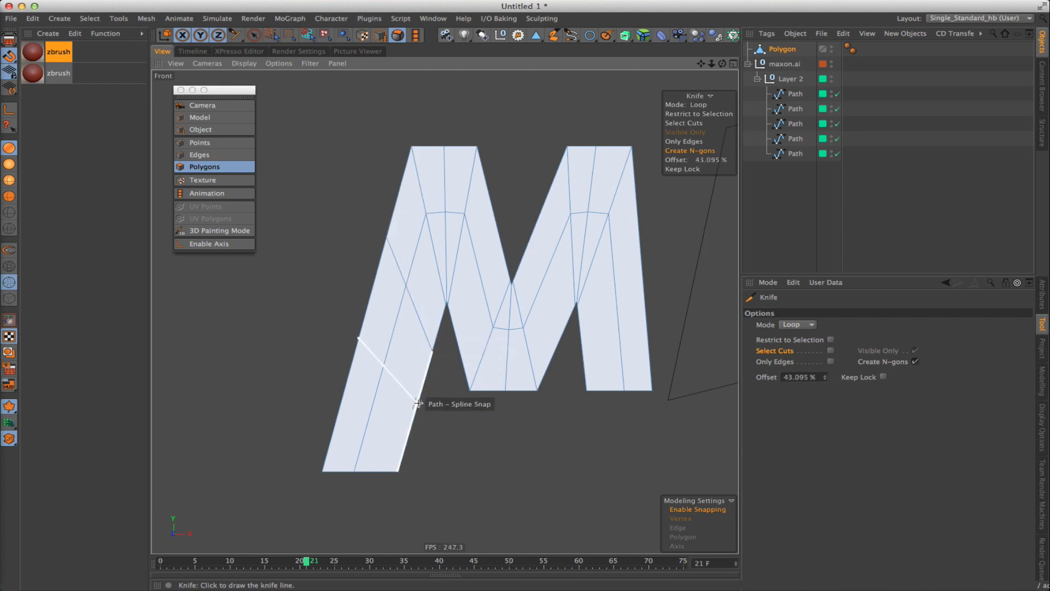
left_click(417, 404)
left_click(407, 437)
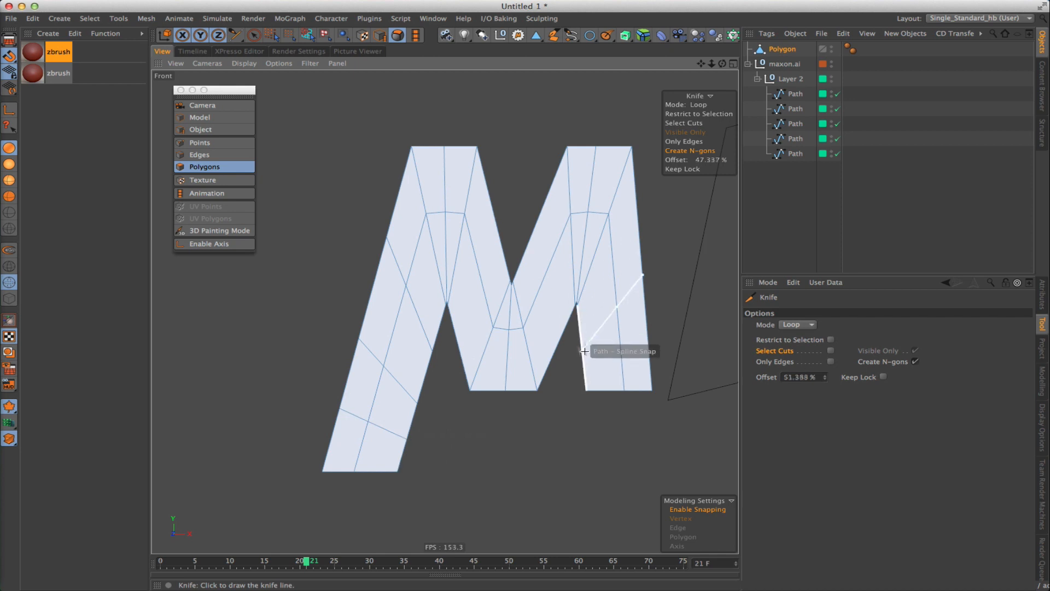
left_click(582, 335)
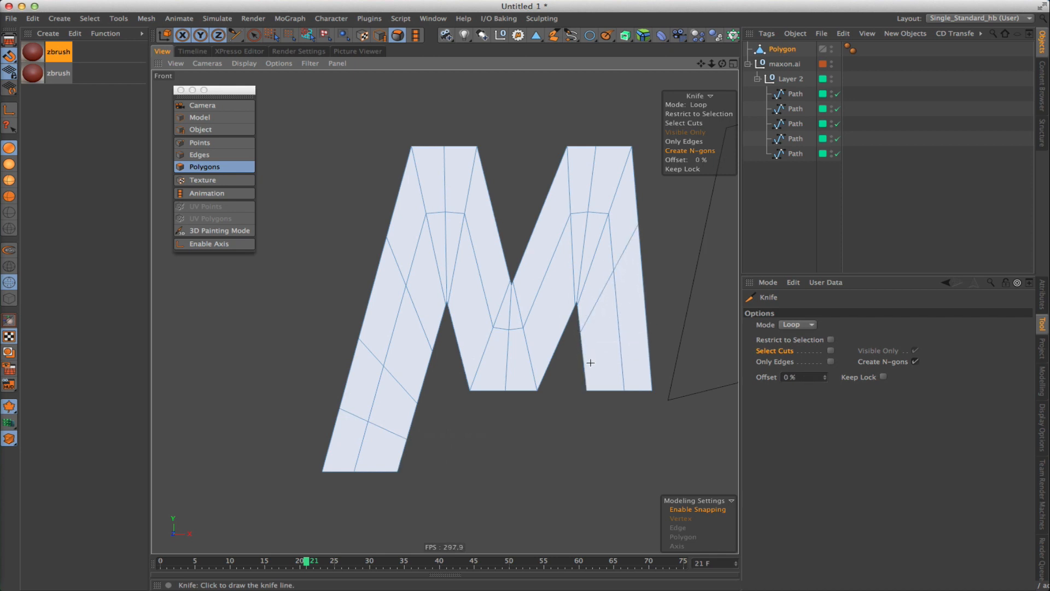
left_click(584, 364)
Add two more lengthwise loop cuts through the M, one on each side of the central loop.
left_click(341, 474)
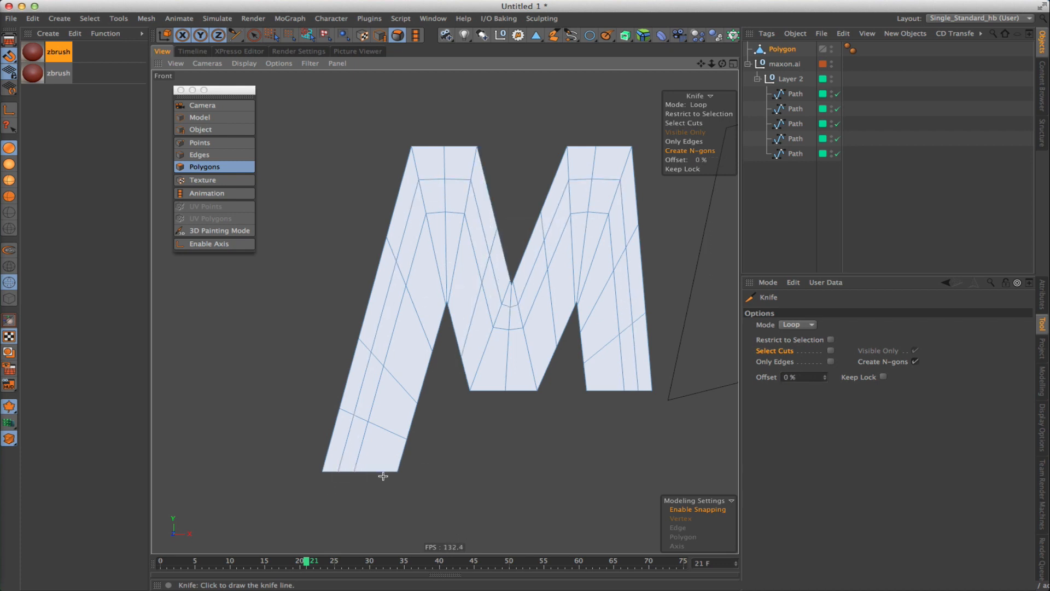
left_click(372, 469)
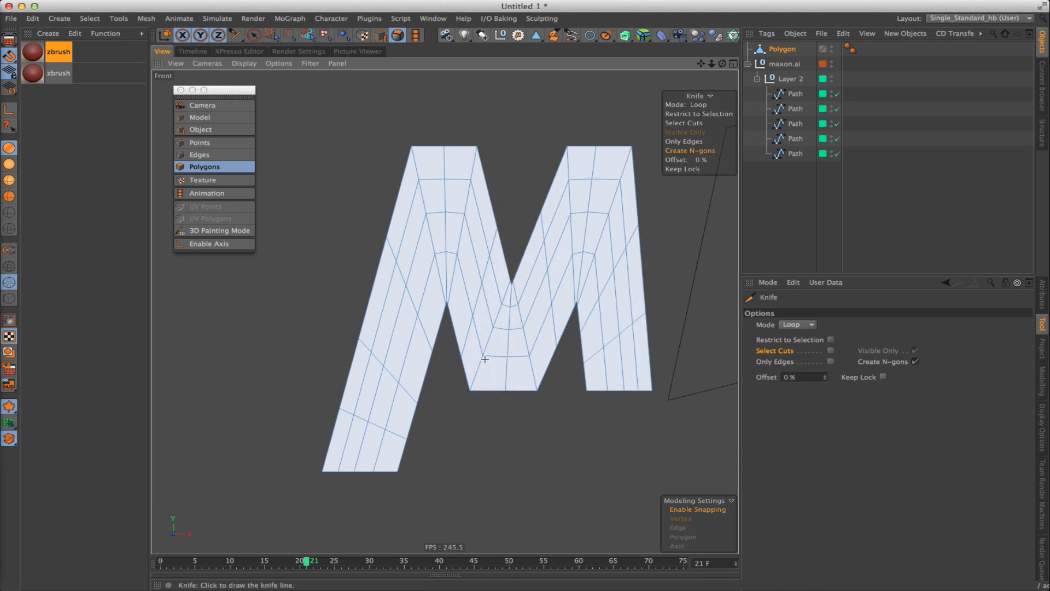
middle_click_drag(494, 281, 444, 297, "alt")
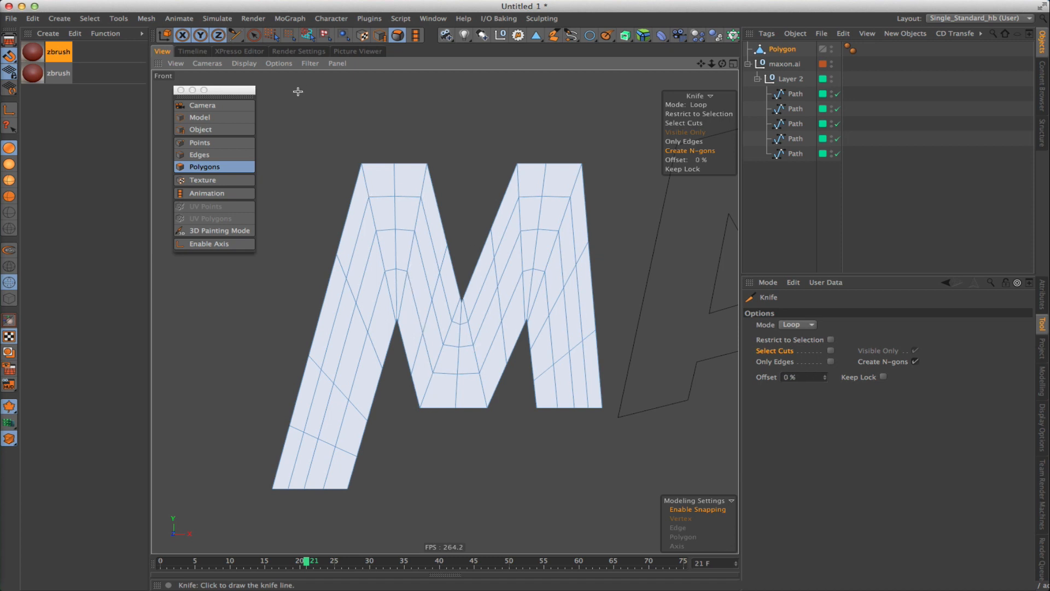
In the perspective view, select all of the M's polygons and extrude them about 79 cm.
key("F1")
middle_click_drag(281, 284, 405, 300, "alt")
scroll(404, 300, "up", 3)
key("Return")
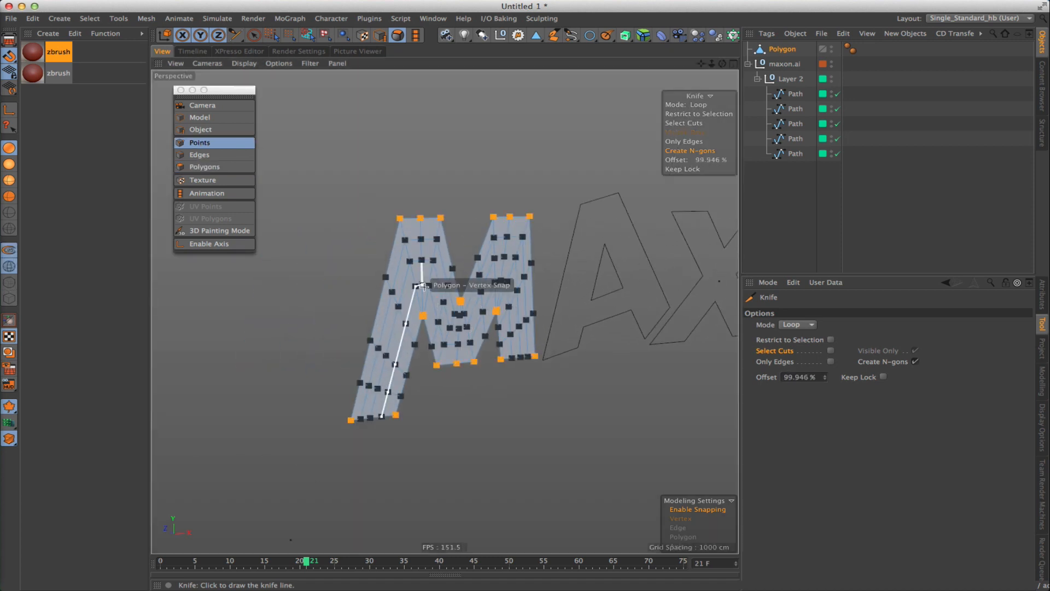
key("Return")
key("Return")
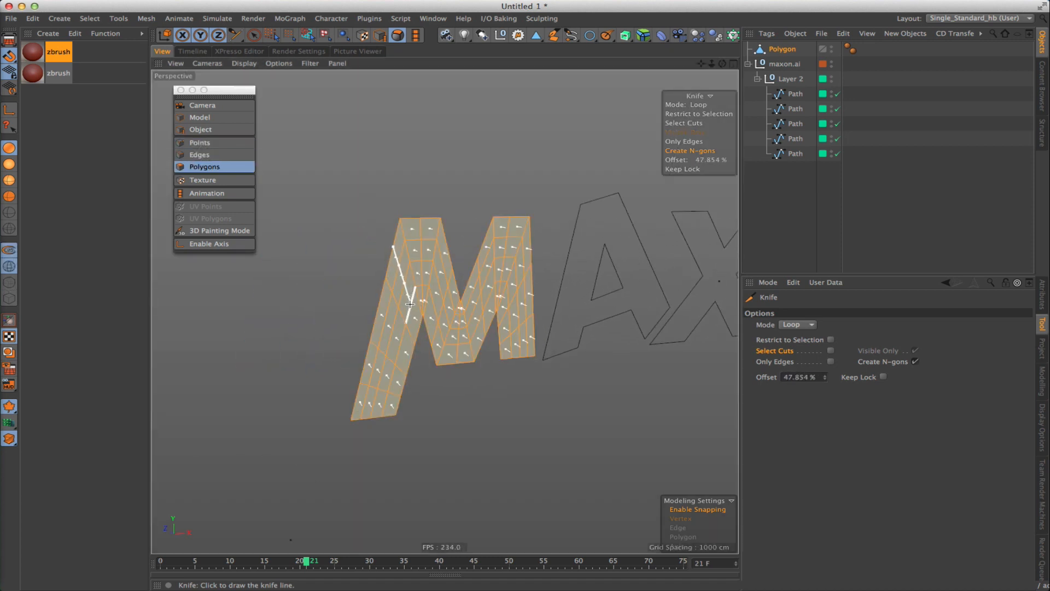
key("d")
left_click_drag(397, 177, 446, 175)
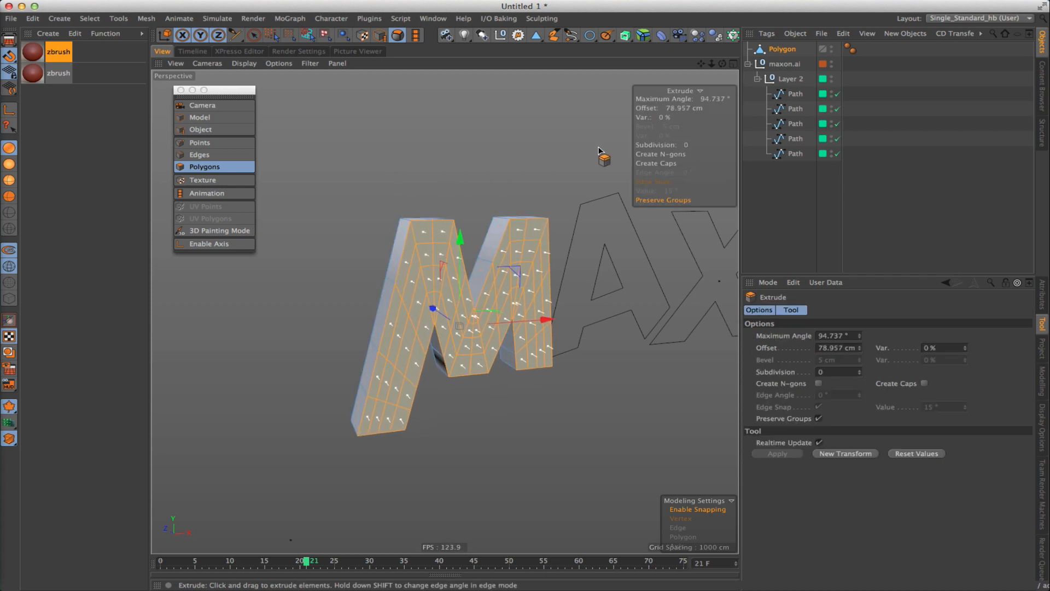
Switch to model mode and smooth the M by making its Polygon object a child of a Subdivision Surface.
key("e")
key("Return")
left_click_drag(503, 287, 497, 310, "alt")
key("q")
left_click(489, 174)
left_click(748, 49)
left_click(777, 64)
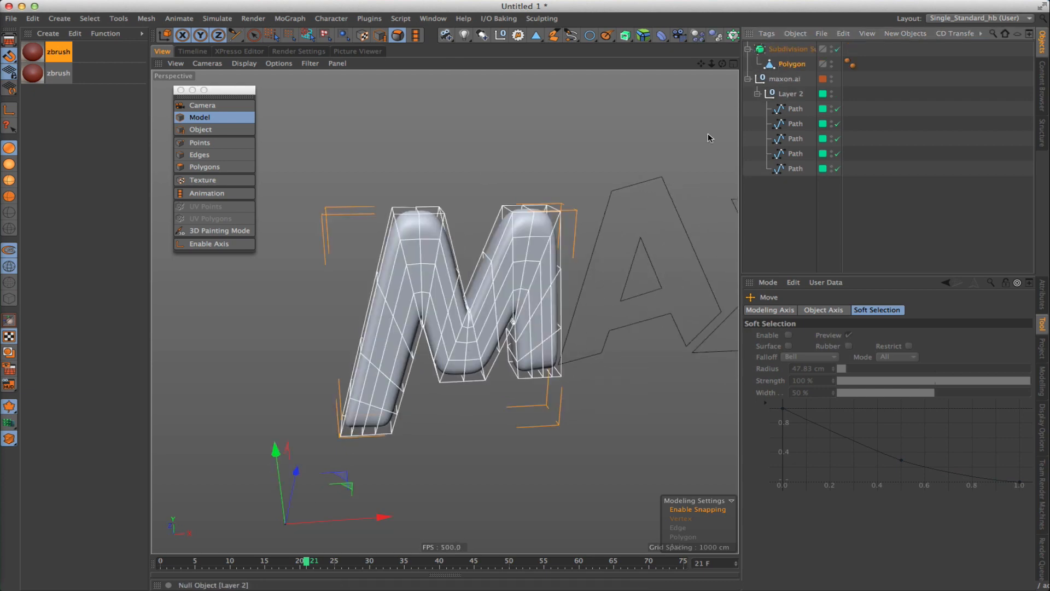
scroll(405, 254, "up", 10)
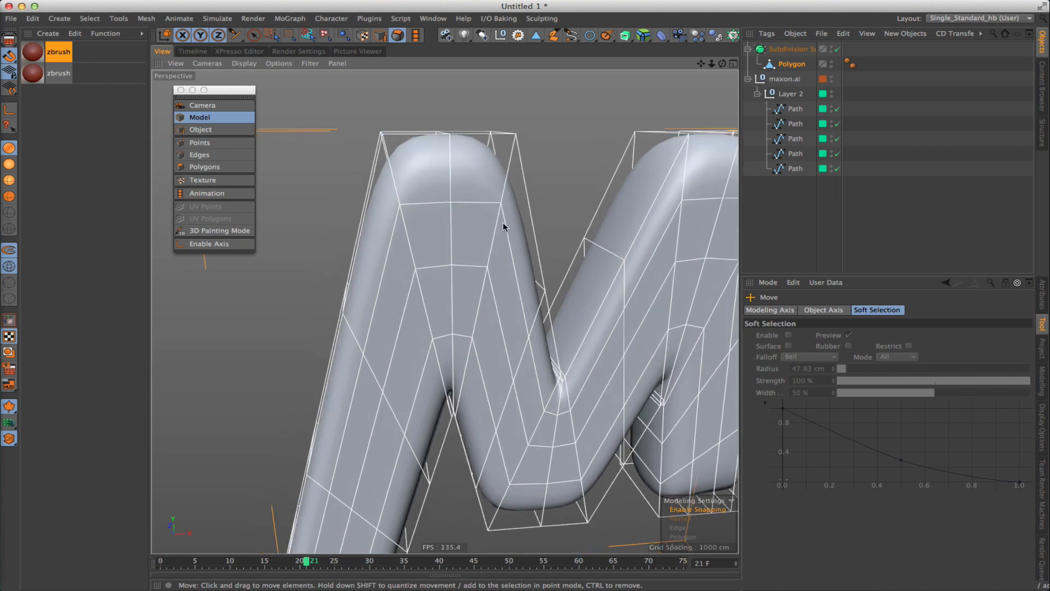
scroll(503, 223, "down", 5)
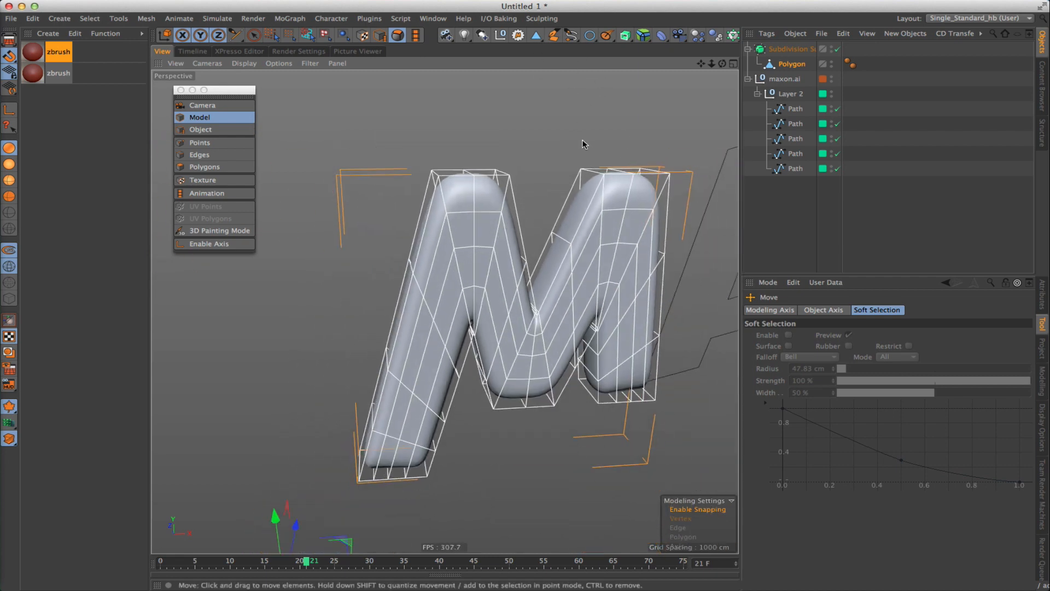
Add a Bevel deformer and make it a child of the Polygon object.
key("shift+c")
type("bevel")
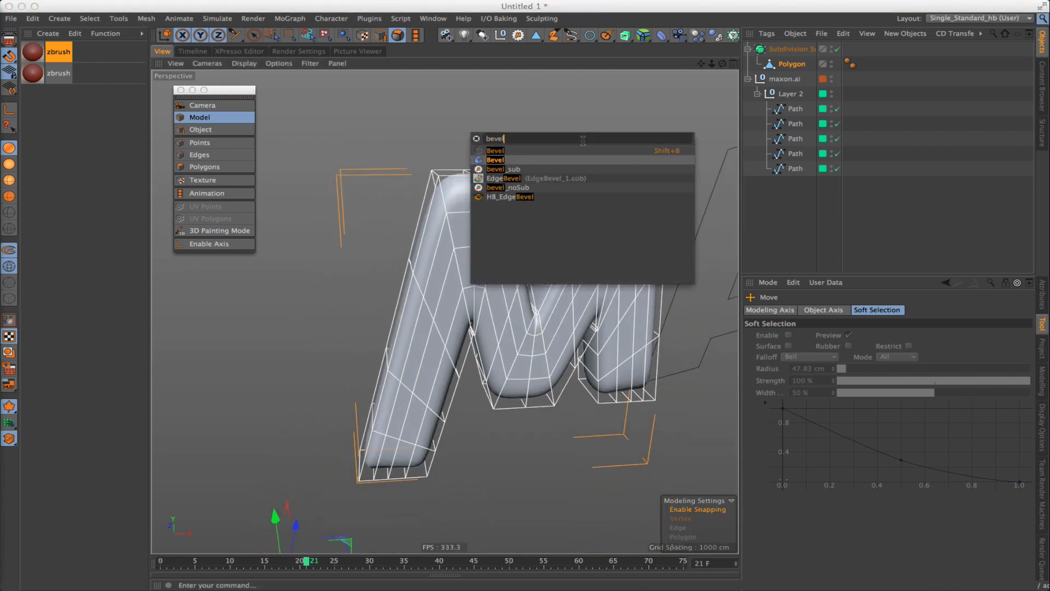
key("Return")
left_click_drag(777, 49, 793, 82)
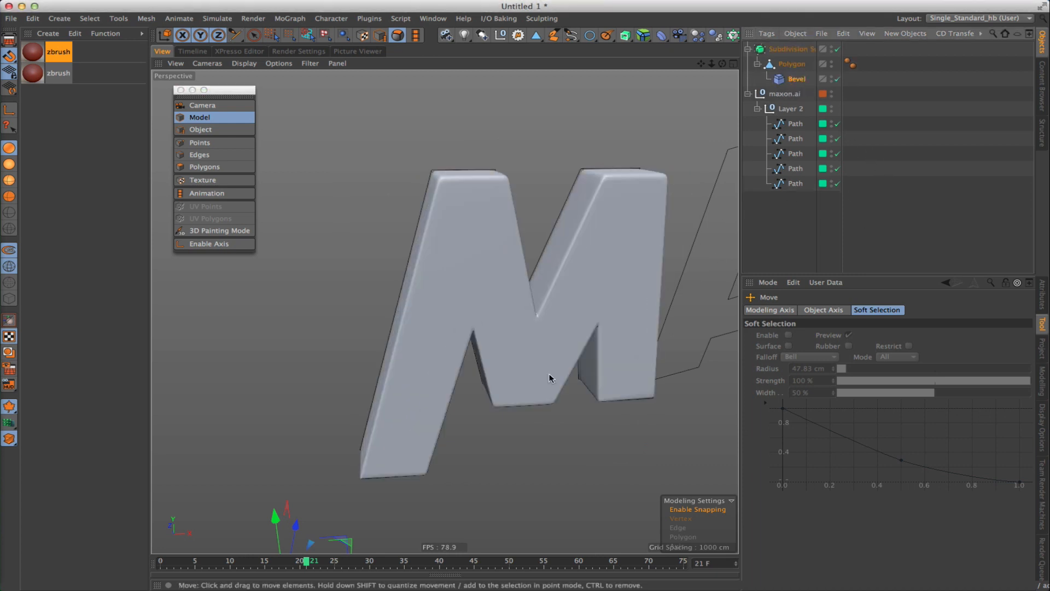
Turn off the Subdivision Surface and set the Polygon's Phong tag to a 40° angle with Use Edge Breaks disabled.
left_click(838, 49)
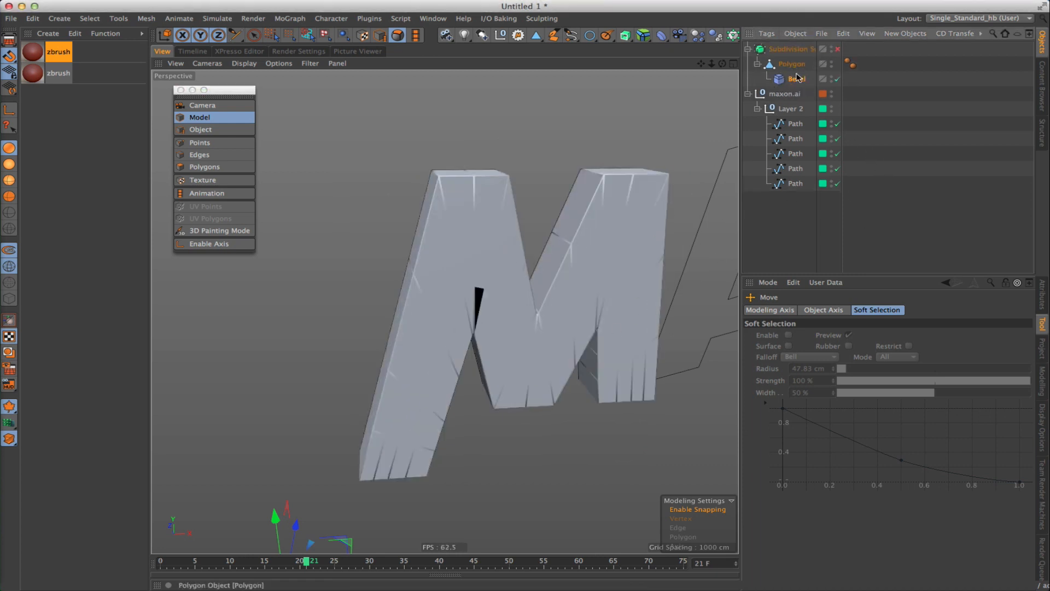
left_click(851, 64)
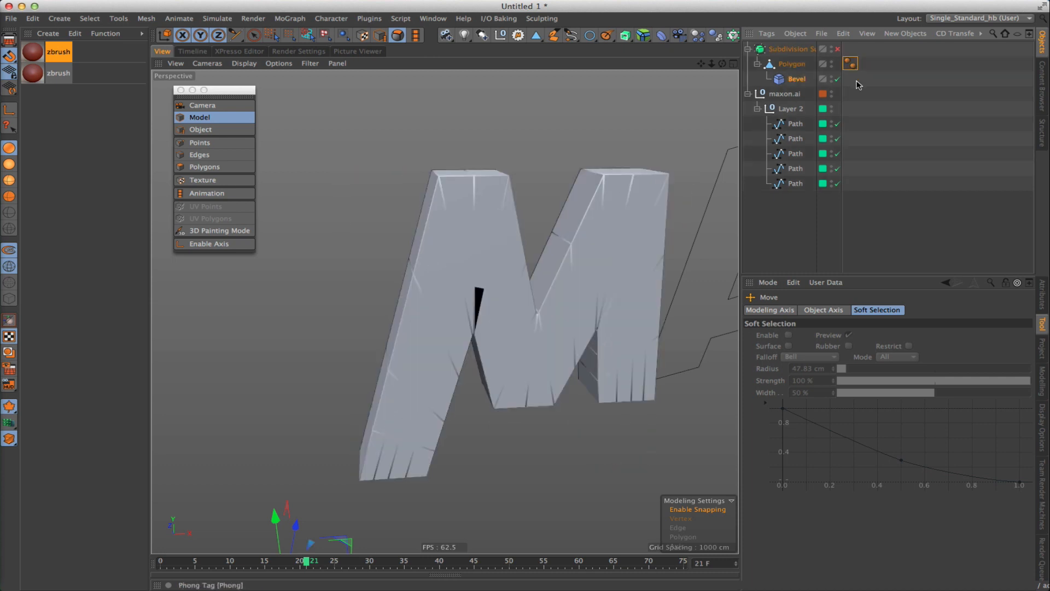
double_click(854, 69)
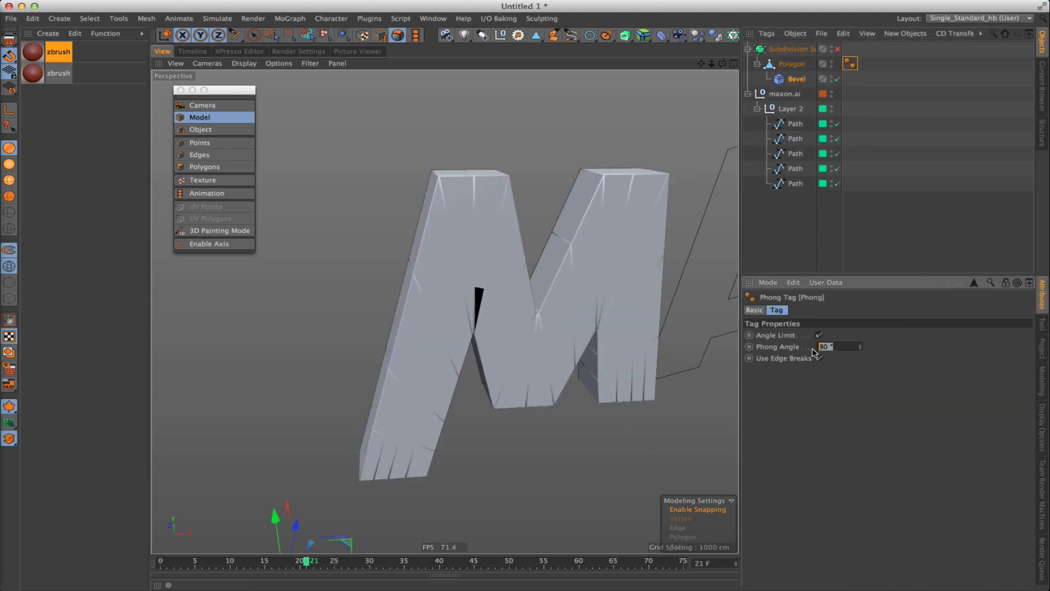
type("45")
left_click(819, 358)
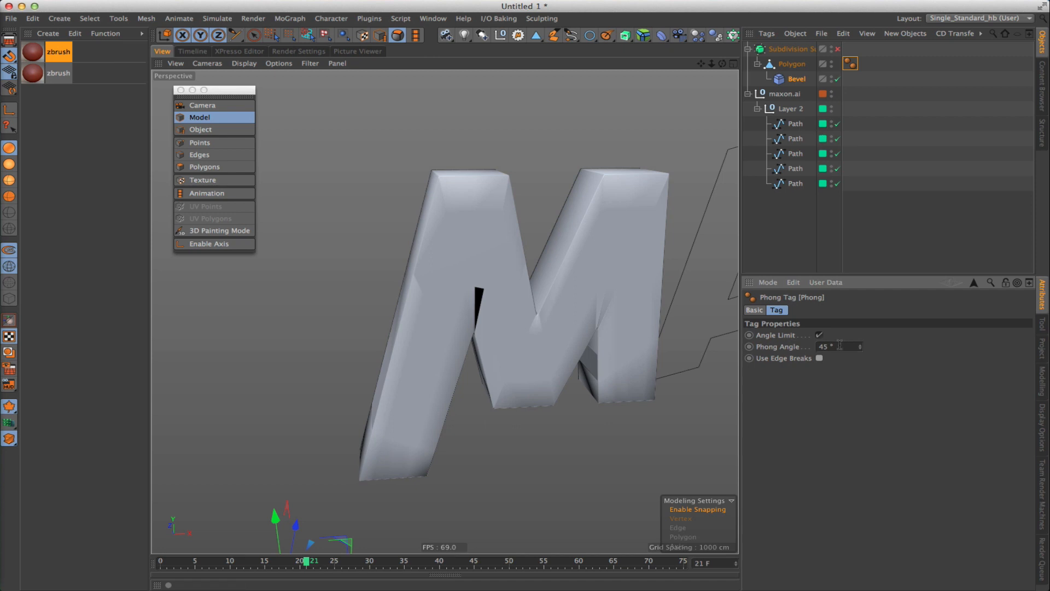
type("40")
key("Return")
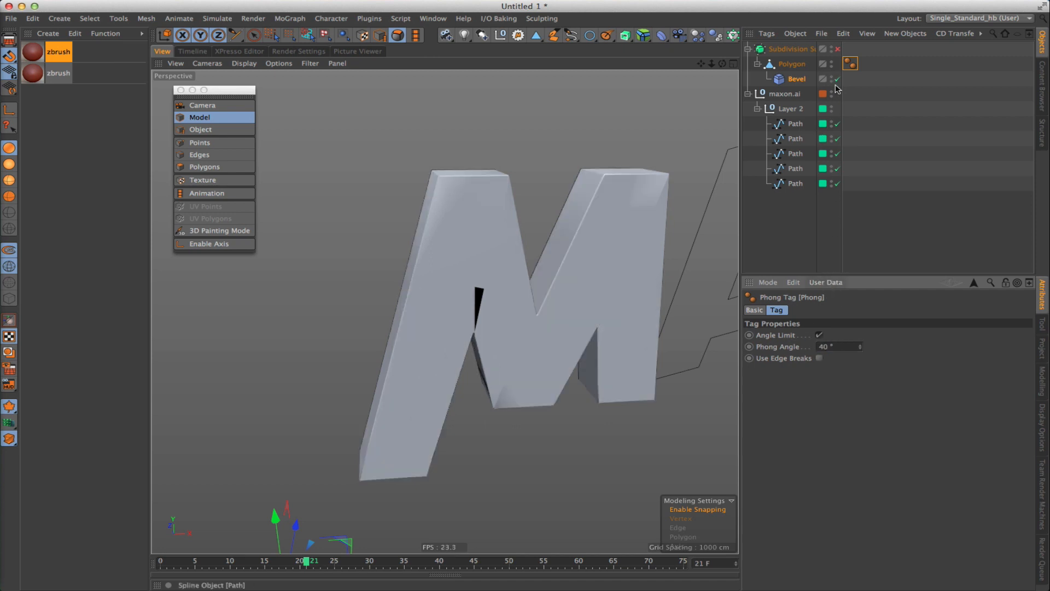
Set the Bevel deformer to Solid mode with a Proportional offset, and display the M with Gouraud Shading (Lines).
left_click(791, 80)
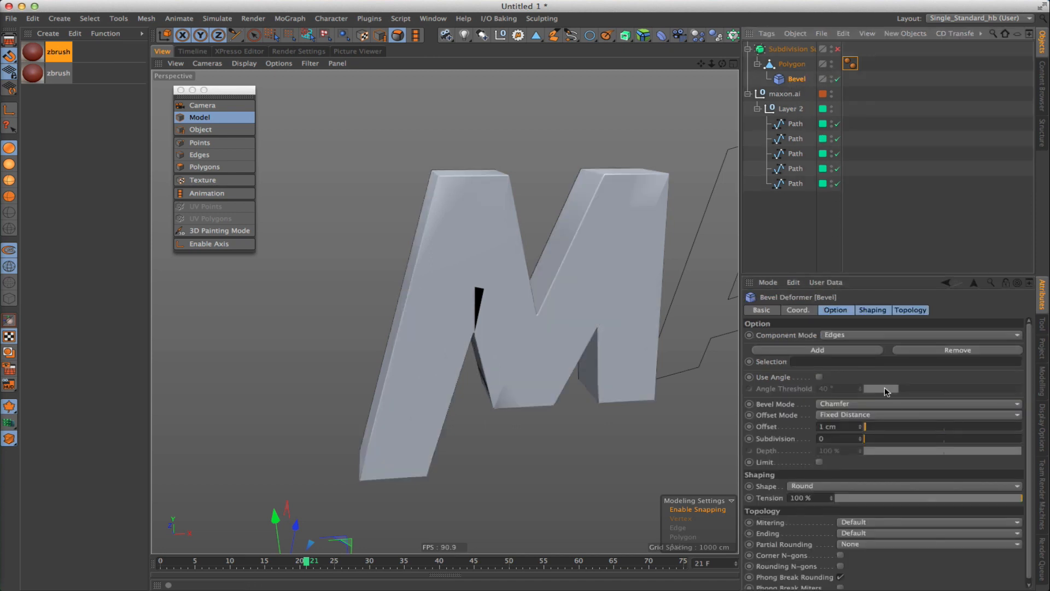
left_click(823, 405)
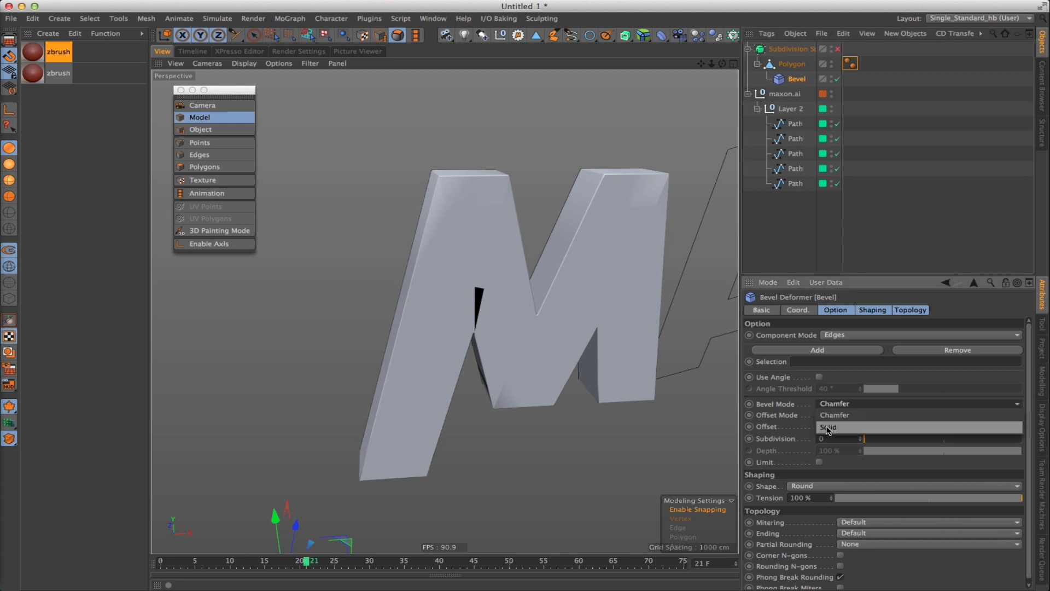
left_click(827, 427)
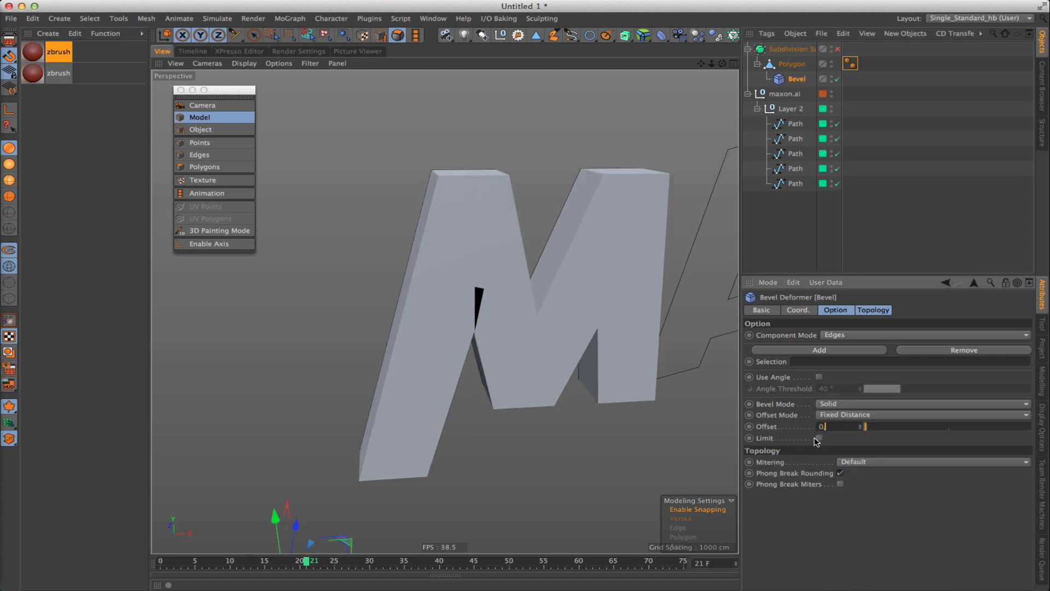
left_click(828, 419)
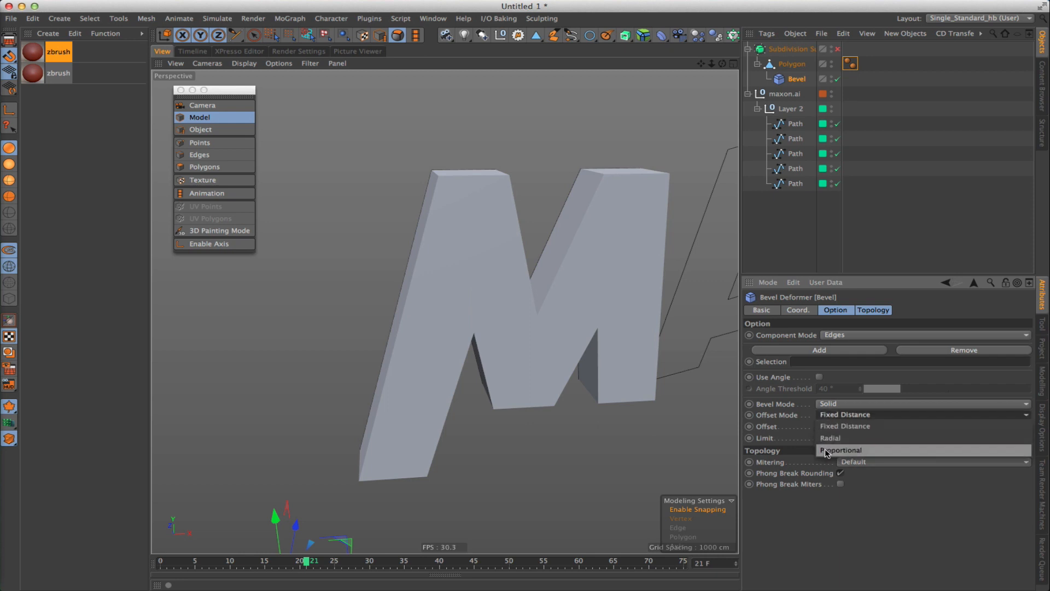
left_click(825, 449)
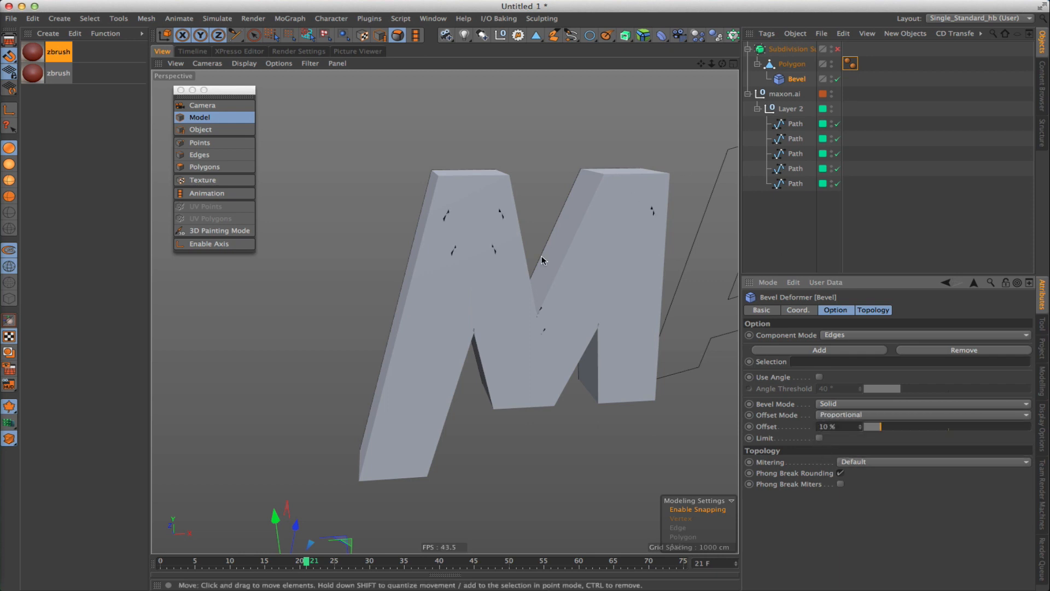
key("n")
key("b")
scroll(513, 240, "up", 2)
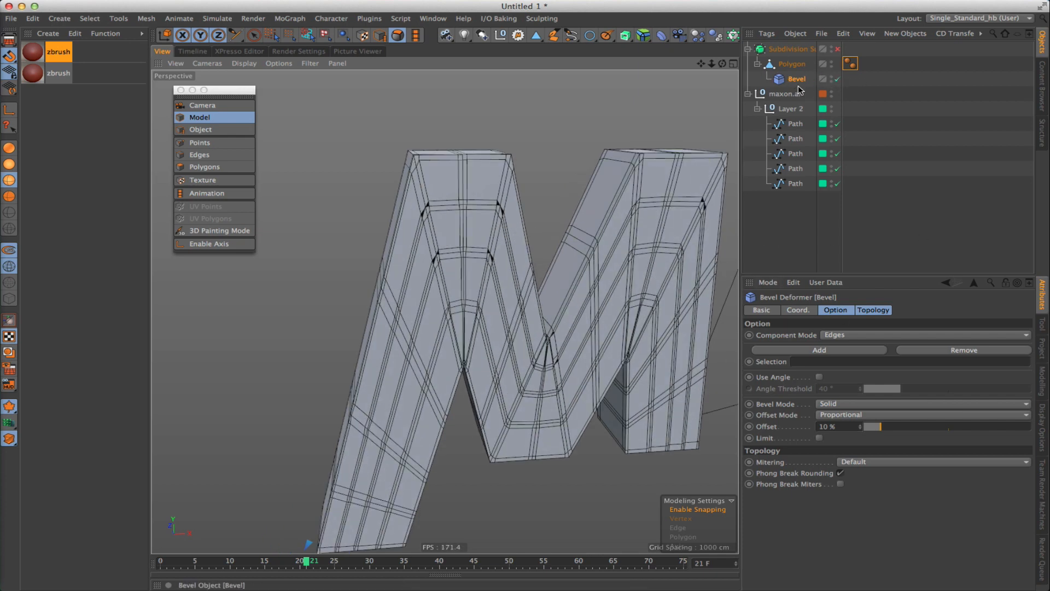
Turn off the Bevel deformer and, in edge mode, select the six diagonal edge lines running across the M's corners.
left_click(836, 79)
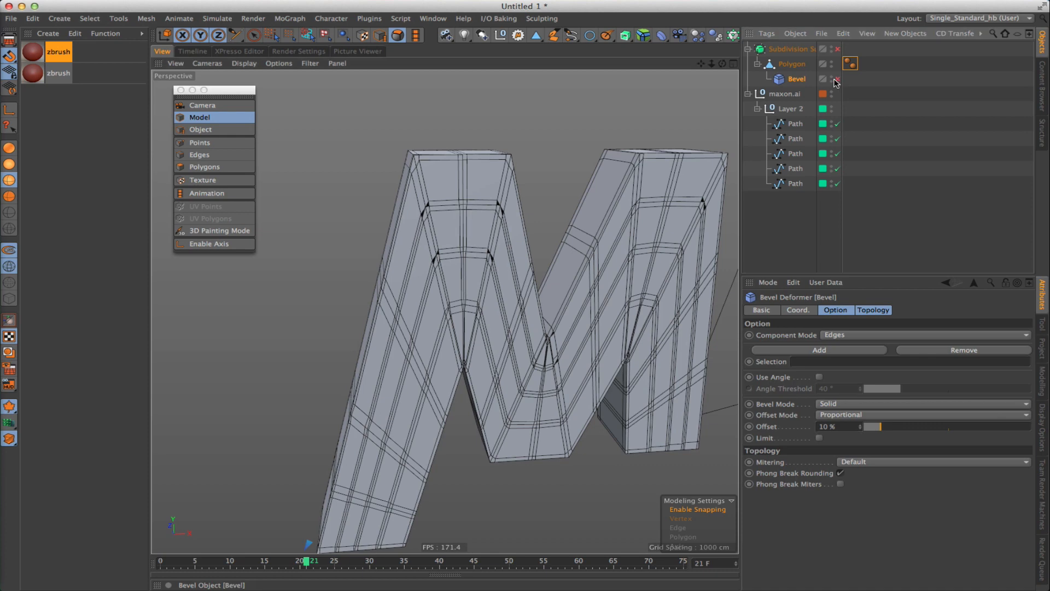
left_click(773, 66)
key("Return")
key("Return")
key("Return")
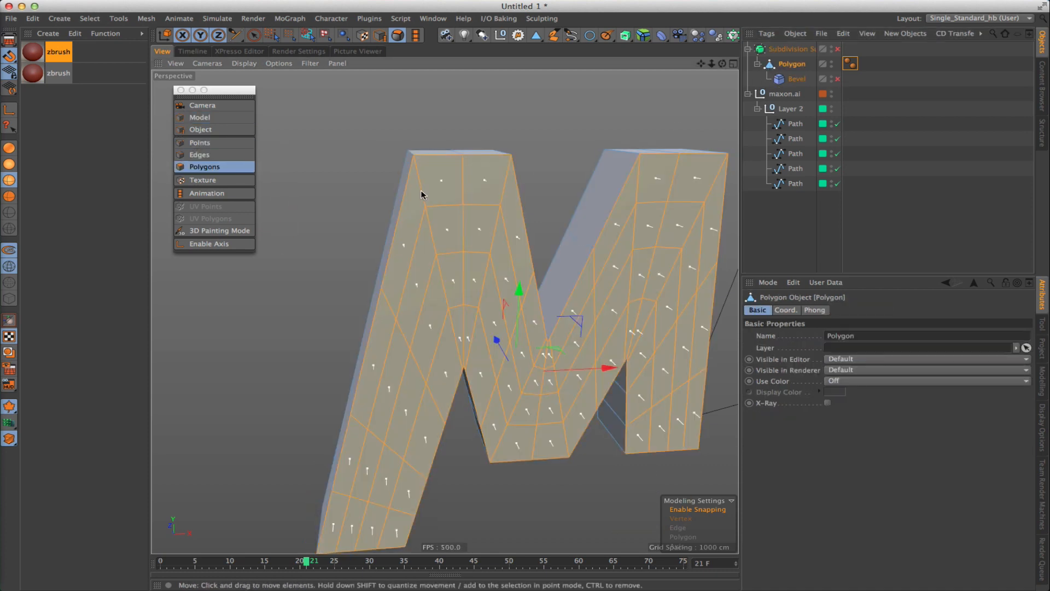
key("Return")
double_click(422, 198)
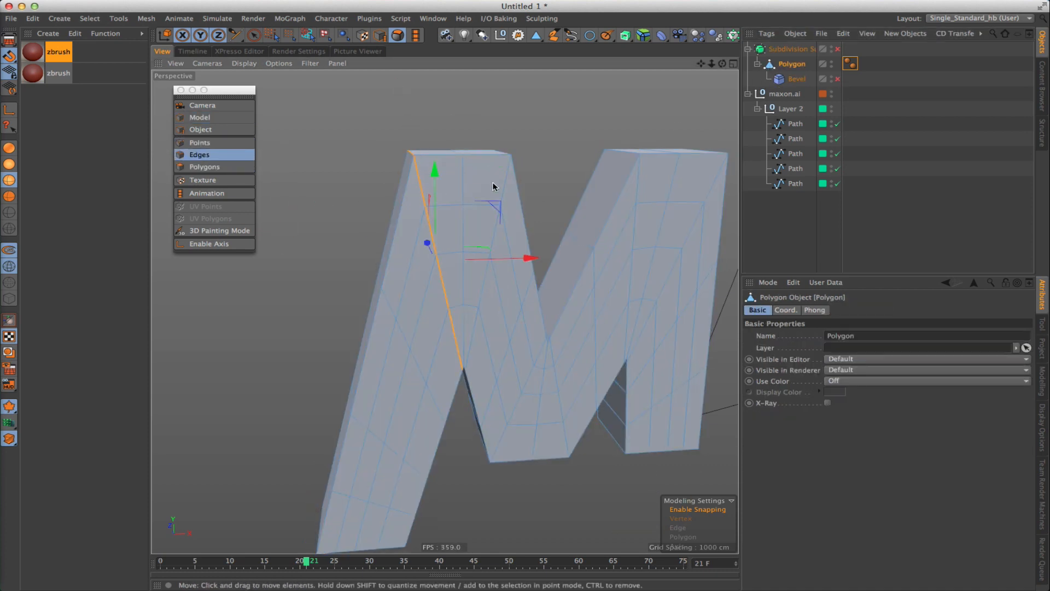
double_click(527, 387, "shift")
double_click(556, 381, "shift")
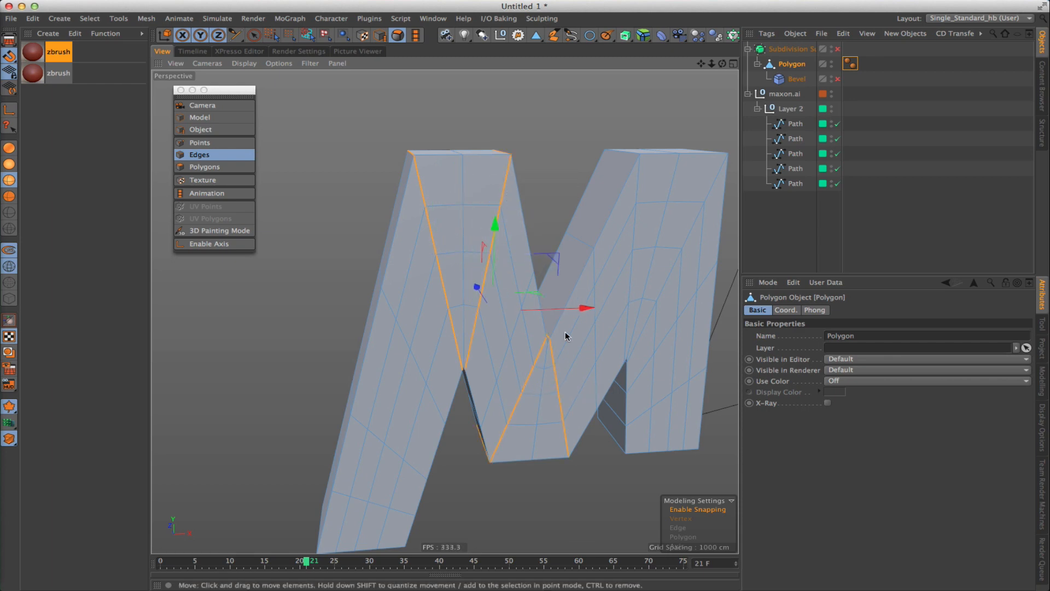
double_click(638, 196, "shift")
double_click(716, 177, "shift")
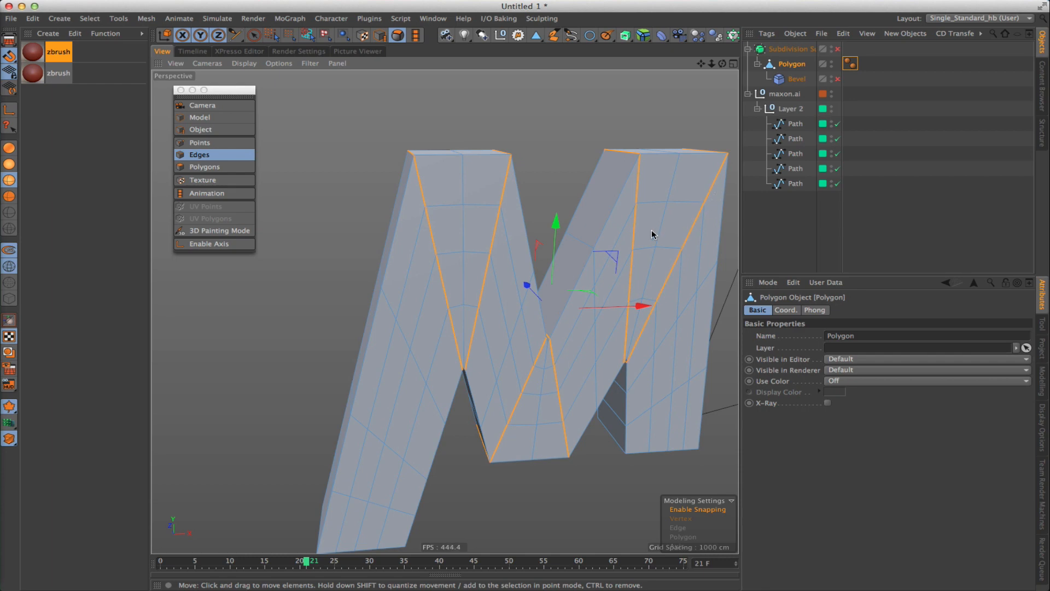
Turn the Bevel deformer back on and store the Polygon's selected diagonal edges in an edge selection tag.
middle_click_drag(651, 234, 624, 212, "alt")
mouse_move(486, 291)
left_mouse_down("alt")
mouse_move(482, 304)
mouse_move(480, 268)
mouse_move(476, 305)
left_mouse_up("alt")
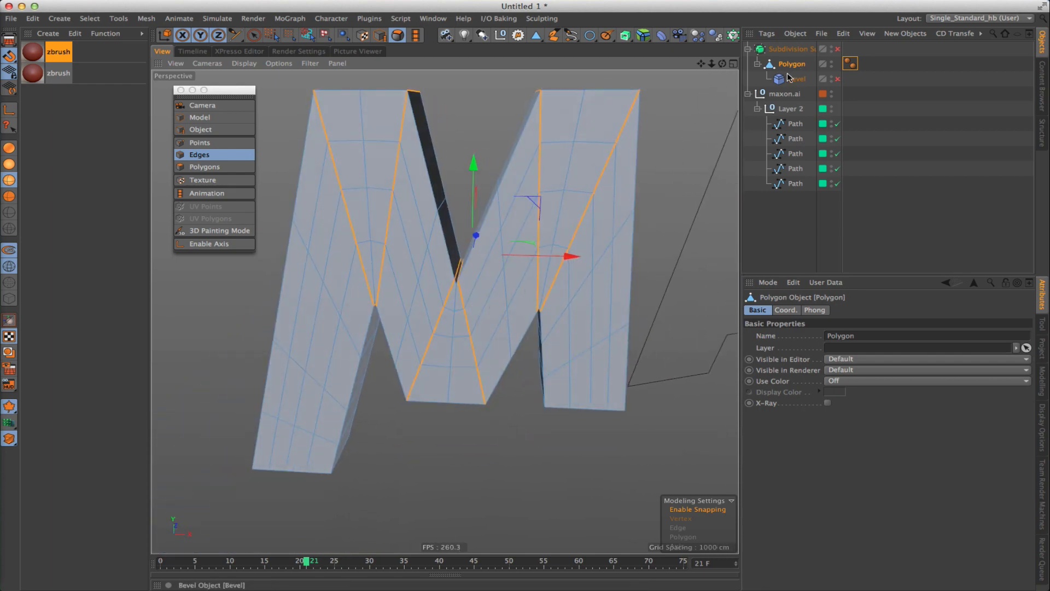
left_click(793, 79)
left_click(837, 79)
left_click(791, 64)
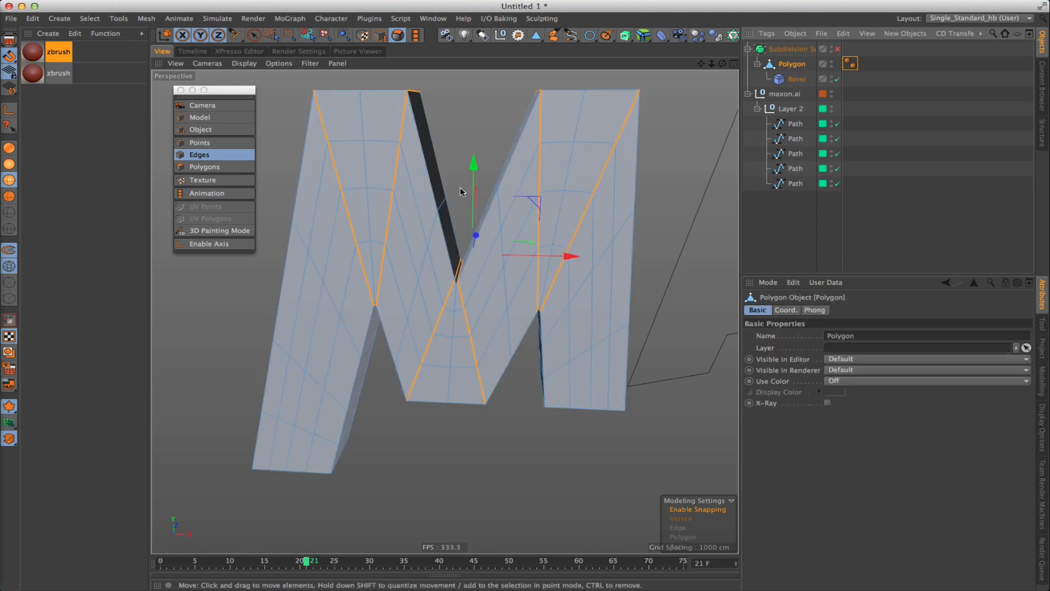
key("alt+s")
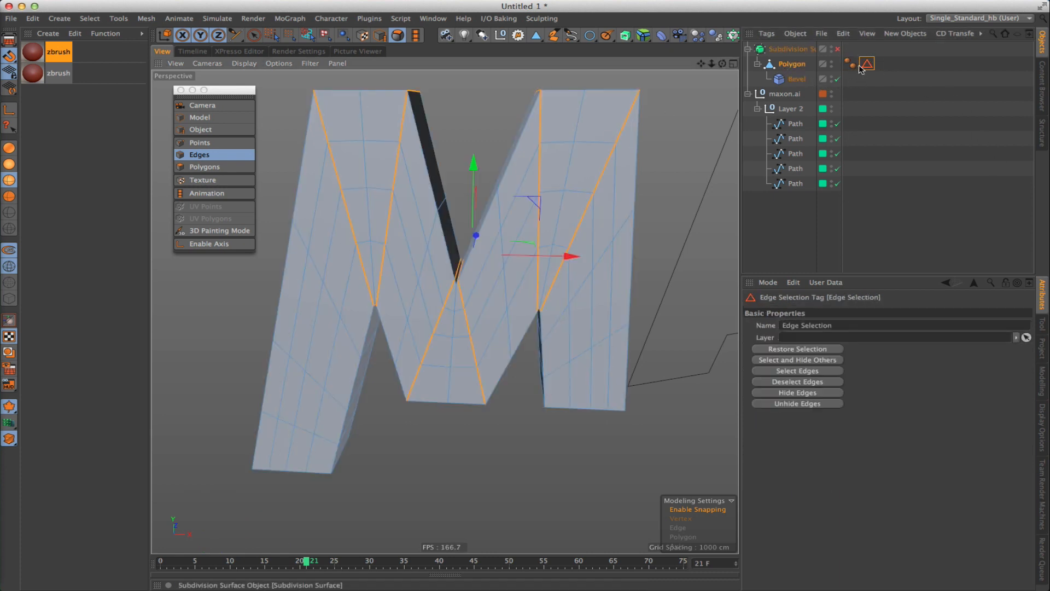
Assign the Polygon's Edge Selection tag to the Bevel deformer's selection so it bevels just those edges.
left_click(796, 80)
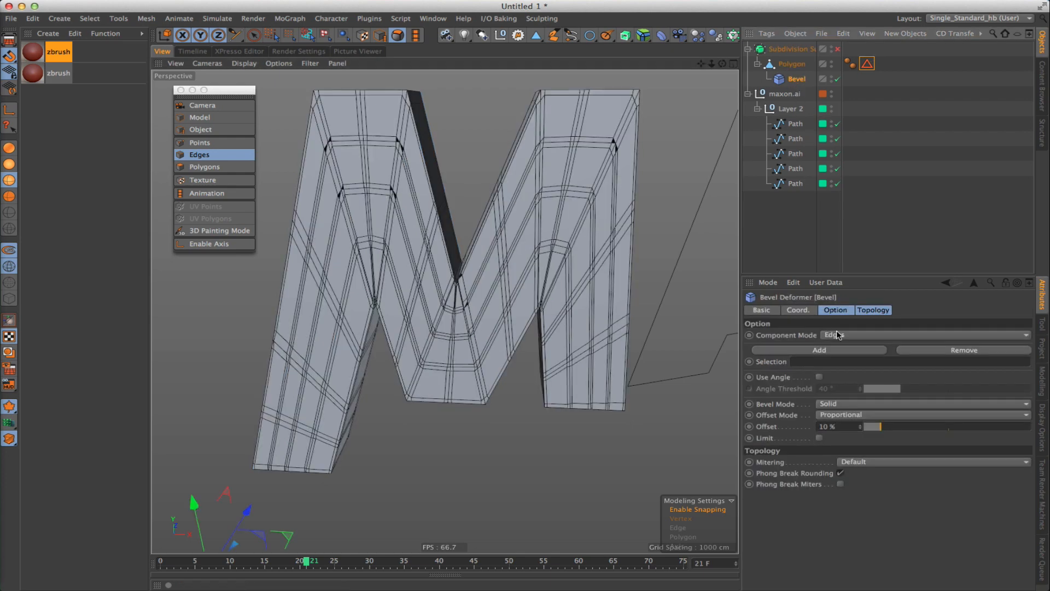
left_click_drag(867, 64, 853, 200)
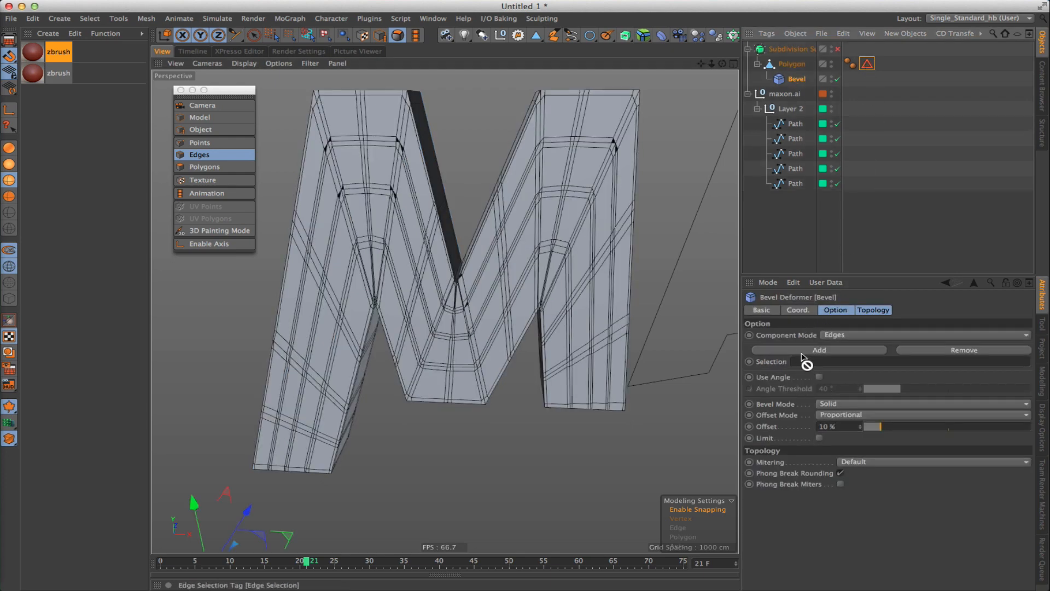
left_click_drag(812, 363, 812, 363)
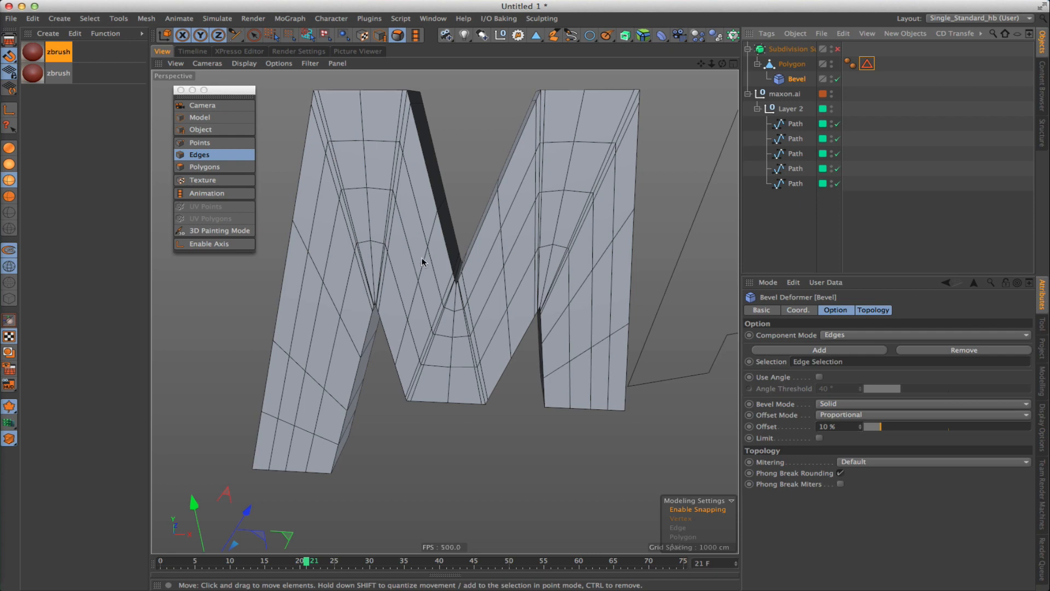
Return to model mode, turn the Subdivision Surface back on and display the M with Gouraud Shading without lines.
key("Return")
left_click_drag(378, 253, 426, 253, "alt")
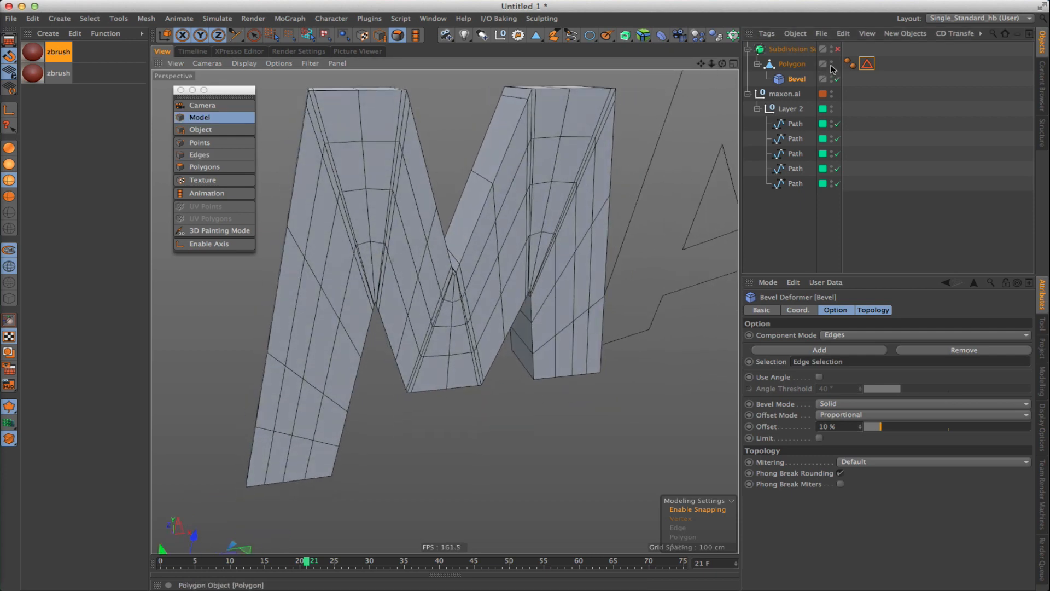
left_click(838, 48)
left_click(769, 204)
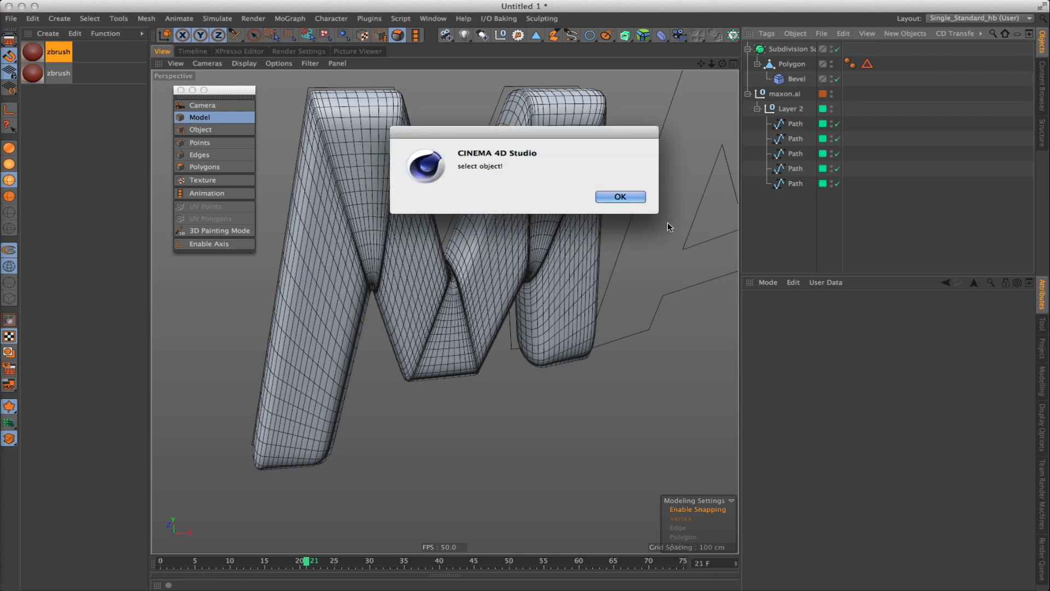
key("Return")
key("n")
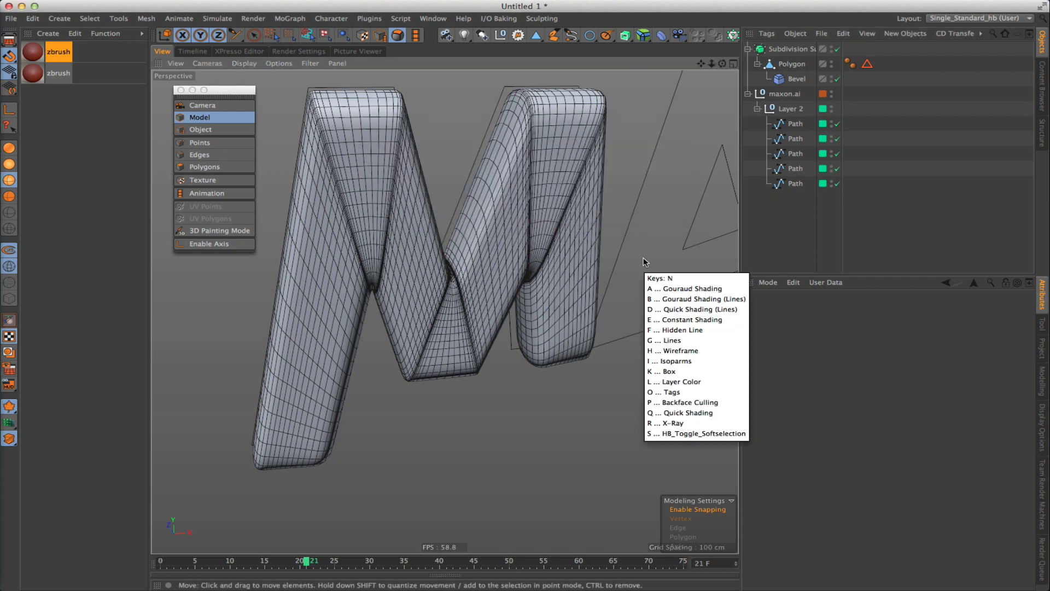
key("a")
In polygon mode, add a Knife loop cut around the M's side walls close to the front face, offset about 12%.
left_click_drag(403, 205, 349, 136, "alt")
left_click(795, 64)
key("Return")
key("k")
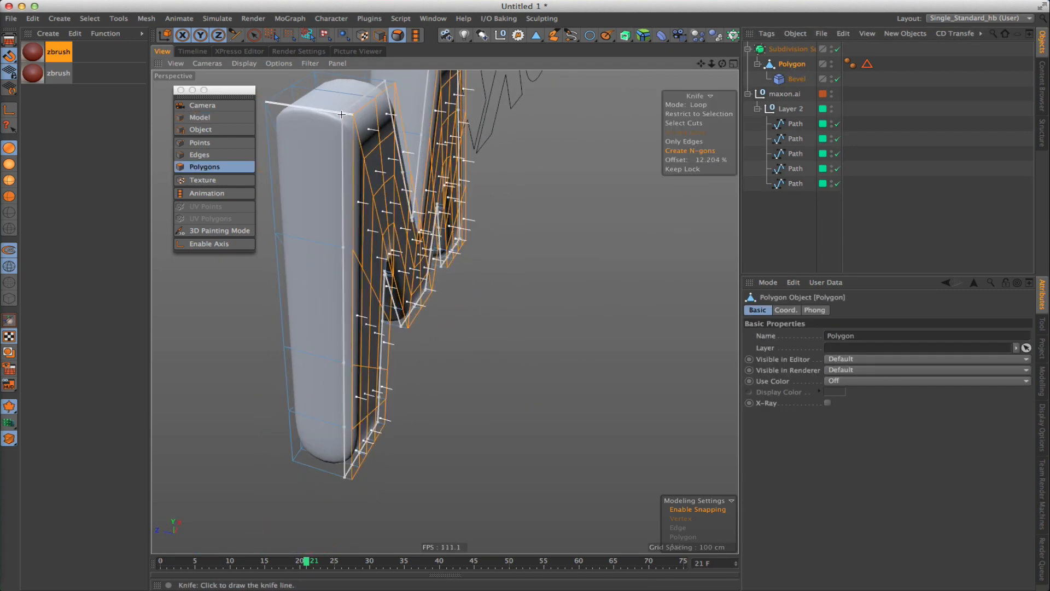
left_click(342, 114)
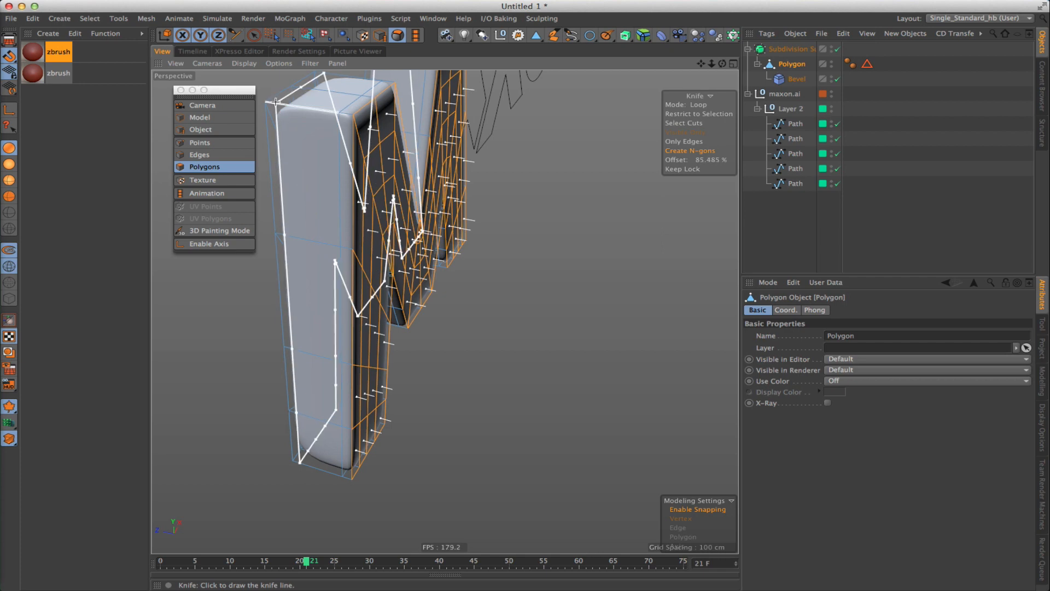
Add Knife loop cuts close to the bottom ends of the M's left and right legs to tighten their corners.
mouse_move(361, 190)
left_mouse_down("alt")
mouse_move(336, 183)
mouse_move(356, 197)
left_mouse_up("alt")
middle_click_drag(353, 328, 400, 186, "alt")
left_click_drag(359, 325, 376, 332, "alt")
right_click_drag(376, 332, 429, 359, "alt")
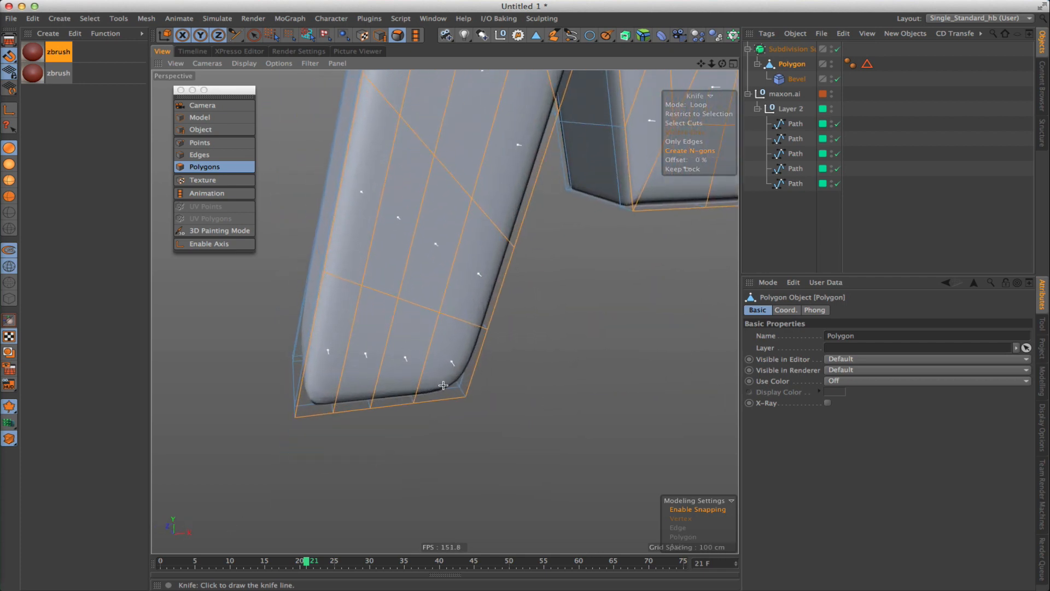
left_click_drag(444, 386, 478, 394, "alt")
left_click(469, 385)
left_click_drag(445, 312, 477, 331, "alt")
middle_click_drag(477, 332, 385, 371, "alt")
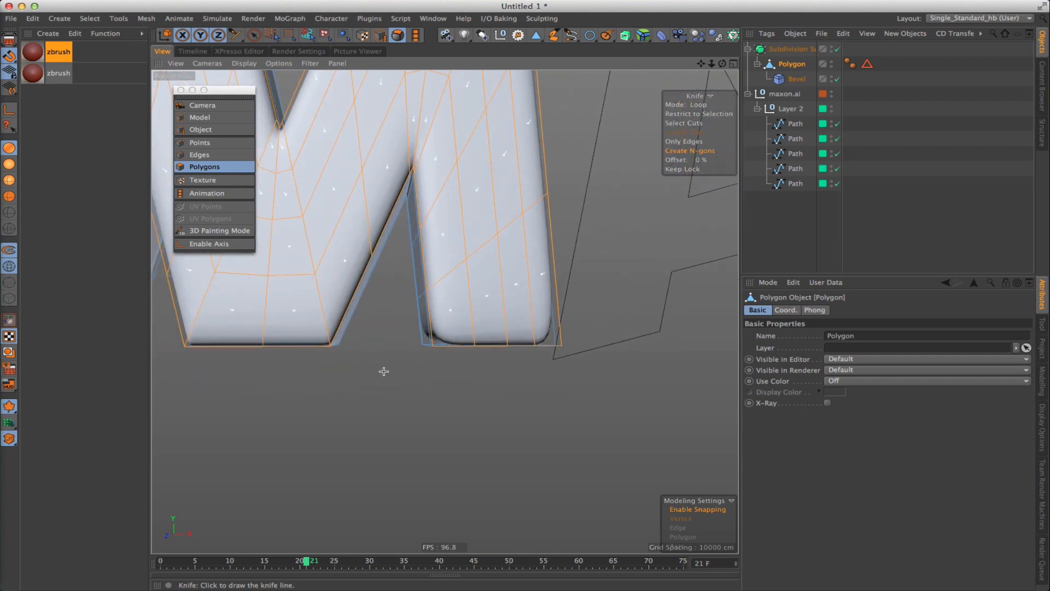
left_click(433, 337)
Leave the Knife tool, deselect everything and examine the smoothed M's tightened corners from several angles.
key("e")
right_click_drag(465, 274, 412, 269, "alt")
key("super+shift+a")
left_click_drag(405, 265, 360, 199, "alt")
right_click_drag(359, 200, 385, 221, "alt")
left_click_drag(386, 221, 452, 190, "alt")
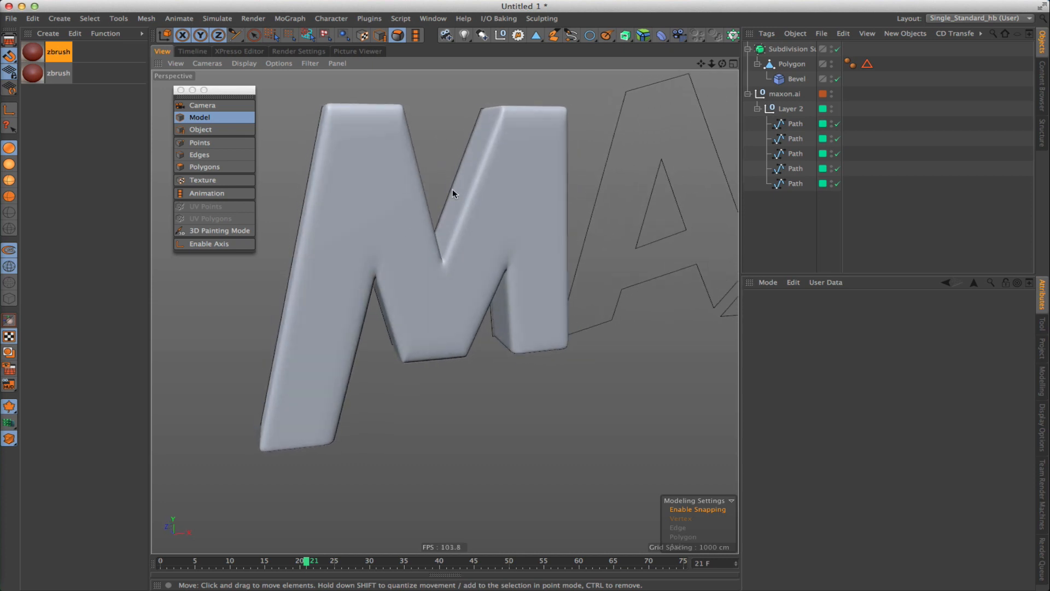
Select the M's polygon object, switch to edge mode and pick an edge along the left leg's front face.
left_click(772, 64)
key("Return")
key("Return")
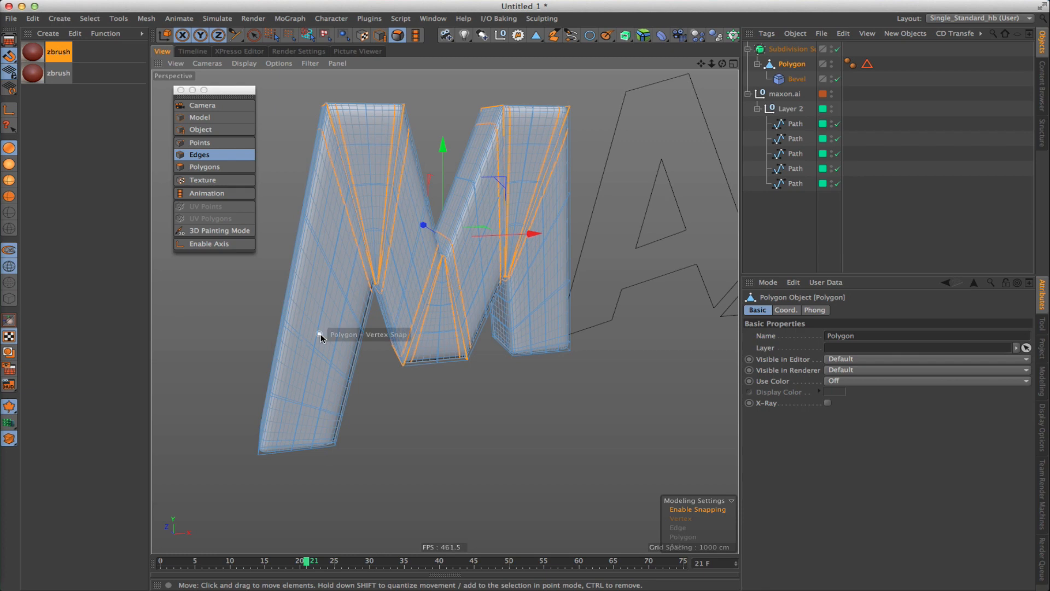
key("Return")
key("Return")
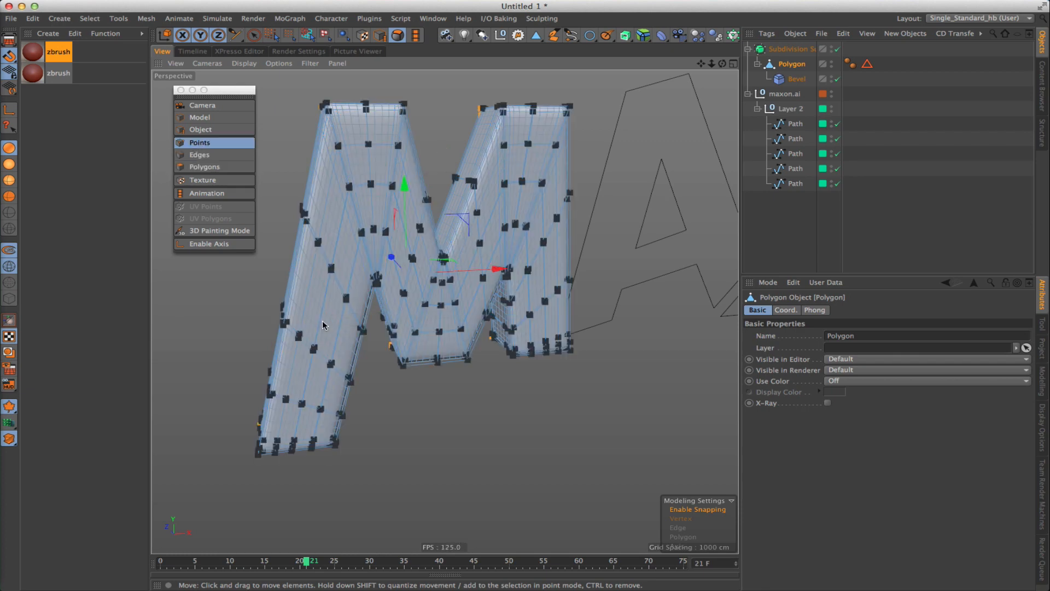
key("Return")
double_click(319, 321)
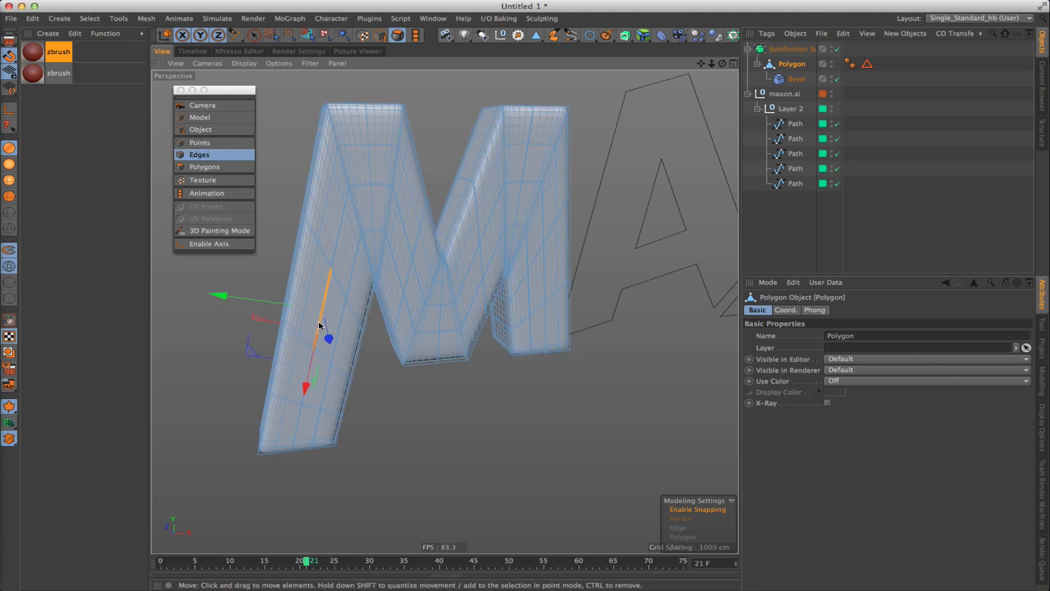
Select the two edge loops following the M's strokes across its front face and pull them forward along Z.
left_click_drag(314, 306, 333, 307, "alt")
mouse_move(377, 250)
left_mouse_down("alt")
mouse_move(359, 235)
mouse_move(361, 270)
mouse_move(375, 274)
mouse_move(368, 265)
left_mouse_up("alt")
double_click(299, 270)
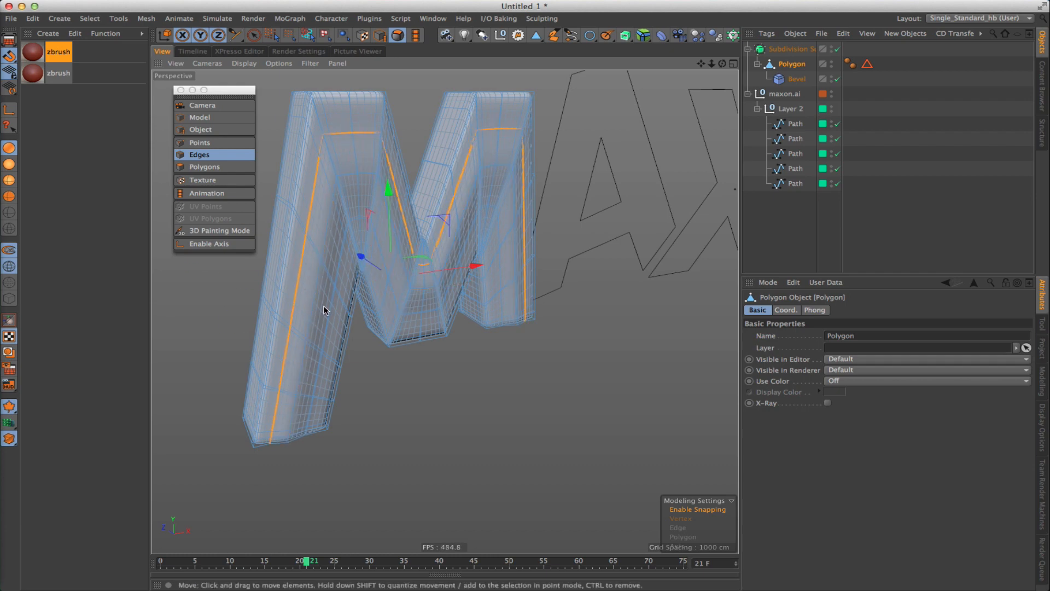
double_click(328, 306, "shift")
left_click_drag(361, 260, 361, 257)
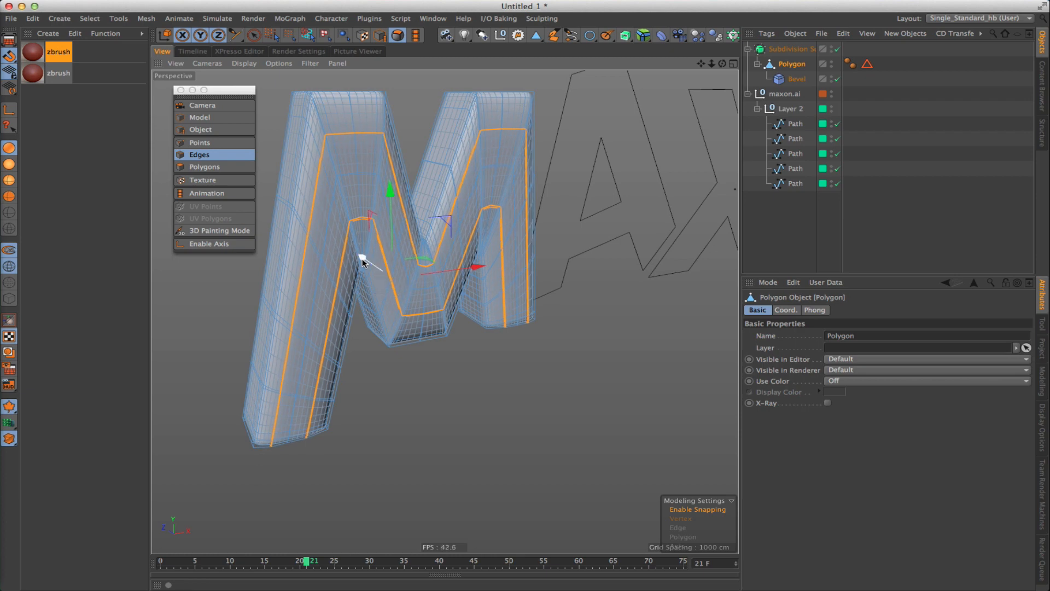
Return to model mode, clear the selection and examine the M's bulged front face.
key("Return")
left_click(392, 385)
left_click_drag(406, 283, 389, 276, "alt")
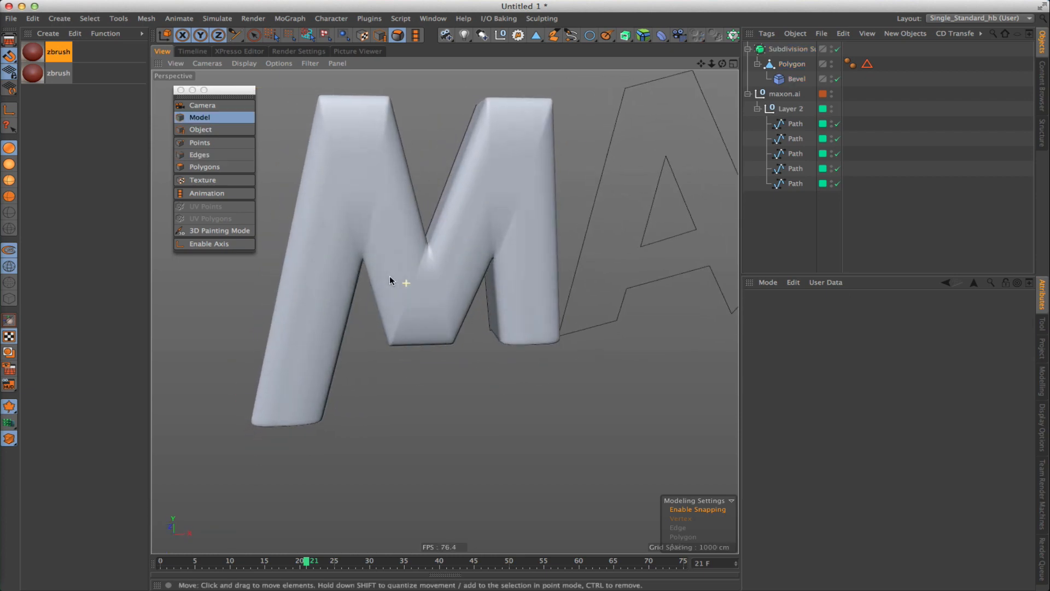
right_click_drag(547, 117, 563, 118, "alt")
left_click_drag(536, 132, 496, 153, "alt")
Turn off the Subdivision Surface and select the M's polygon object.
left_click(495, 154)
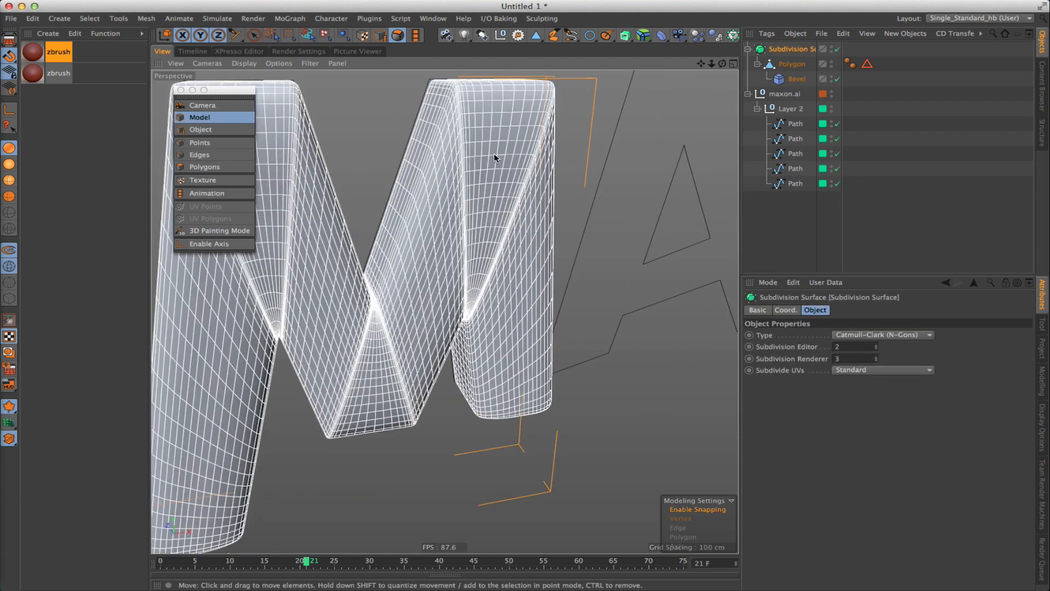
key("q")
left_click_drag(404, 311, 406, 302, "alt")
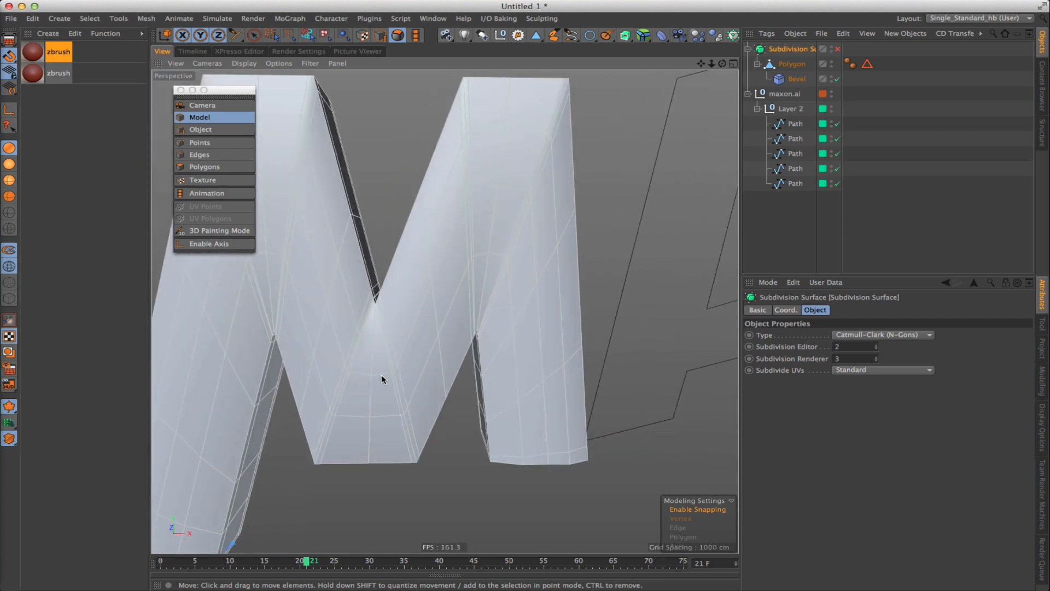
left_click(793, 64)
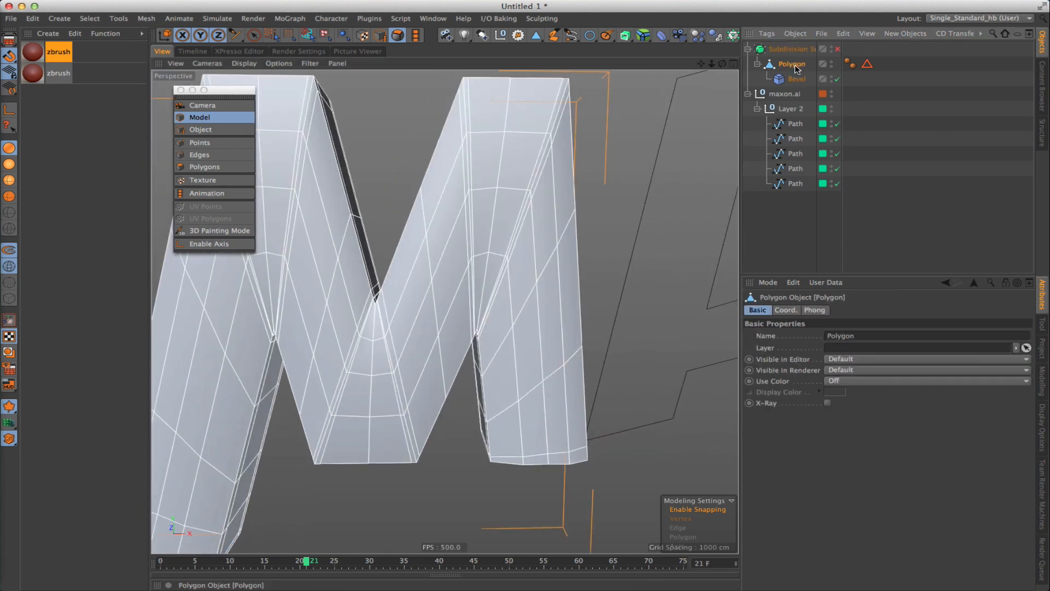
Smooth the front-face points around the M's stroke junctions with the Brush tool in Smooth mode.
key("m")
key("c")
mouse_move(399, 364)
middle_mouse_down()
mouse_move(336, 363)
mouse_move(385, 364)
middle_mouse_up()
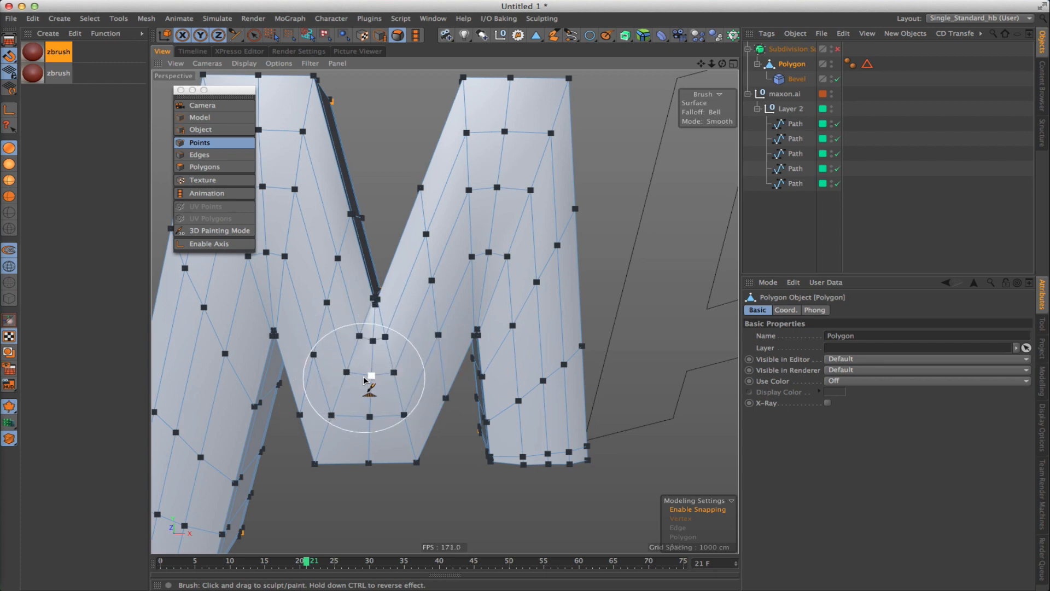
mouse_move(363, 378)
left_mouse_down()
mouse_move(363, 356)
mouse_move(476, 246)
mouse_move(504, 178)
left_mouse_up()
left_click_drag(504, 224, 507, 248)
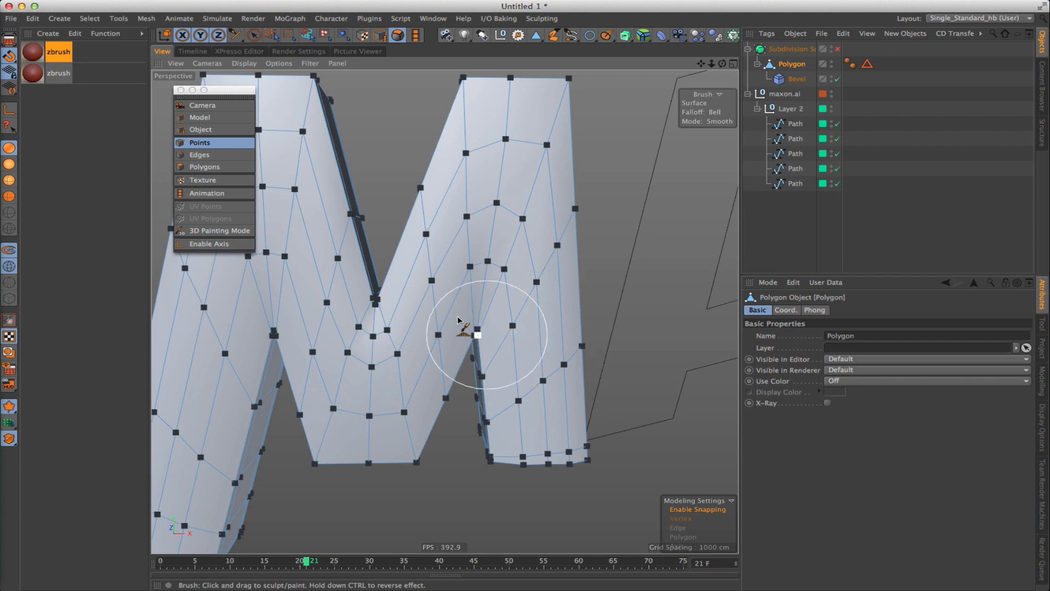
mouse_move(458, 324)
middle_mouse_down("alt")
mouse_move(424, 317)
mouse_move(502, 257)
middle_mouse_up("alt")
left_click_drag(504, 255, 499, 332)
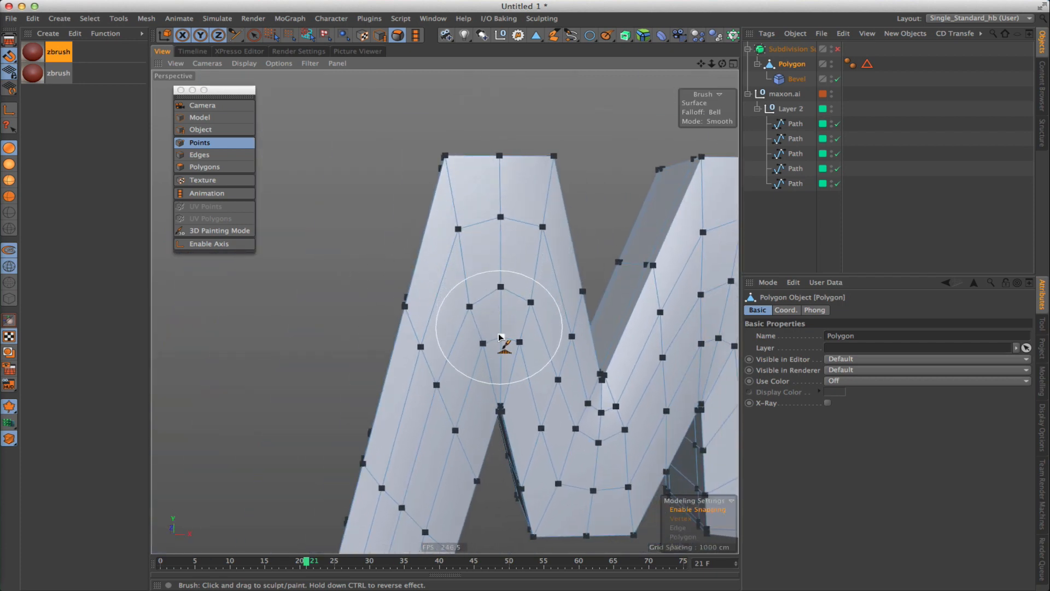
Turn the Subdivision Surface back on, return to model mode and examine the smoothed M without a selection.
key("q")
key("Return")
middle_click_drag(522, 336, 468, 283, "alt")
right_click_drag(469, 284, 460, 305, "alt")
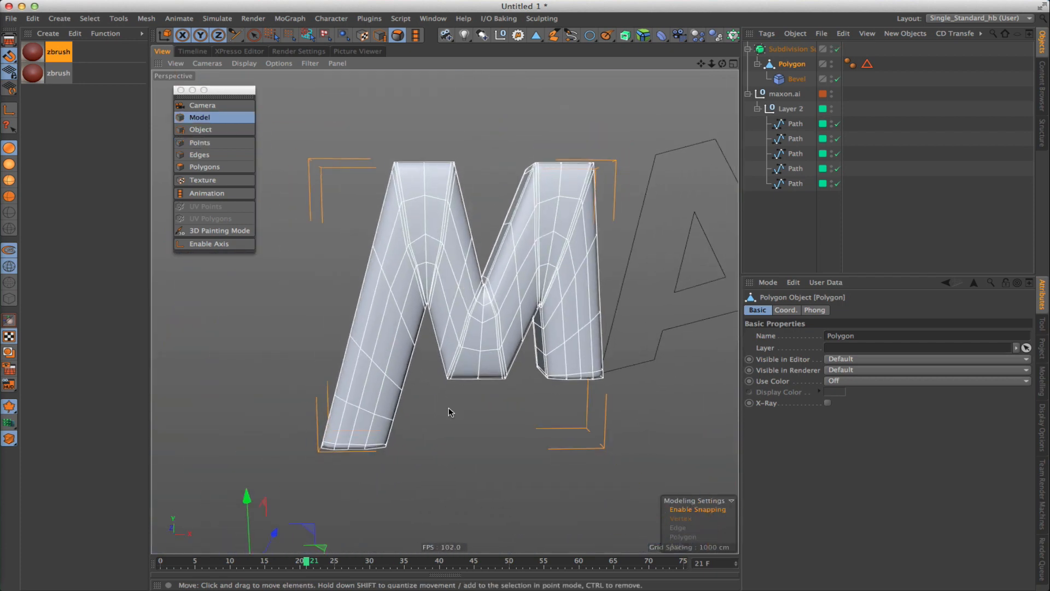
left_click(448, 408)
left_click_drag(469, 341, 406, 315, "alt")
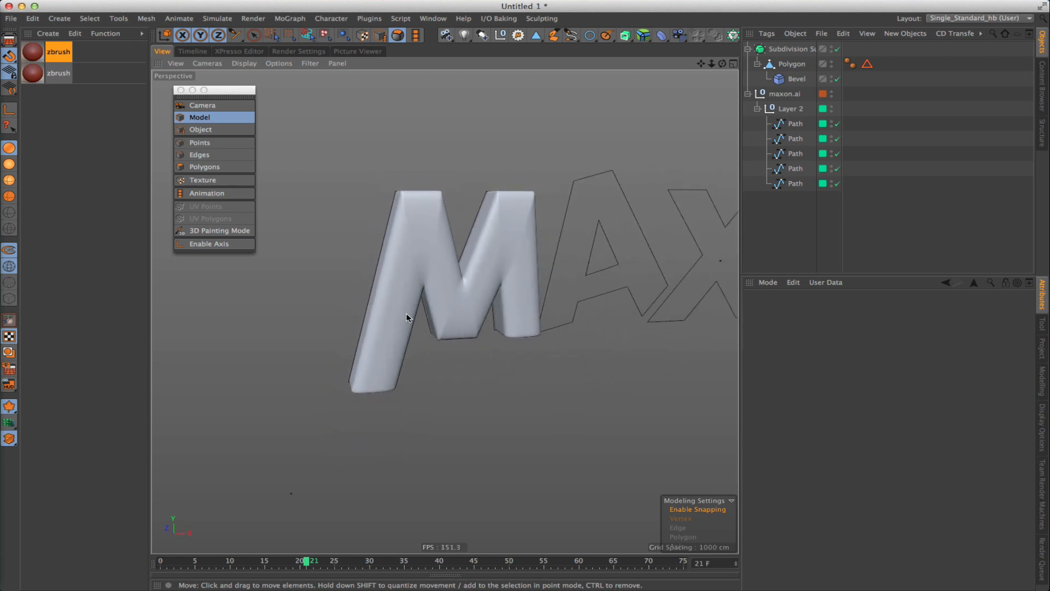
Disable the Bevel deformer, examine the fully rounded M from several angles and delete the deformer.
left_click(838, 78)
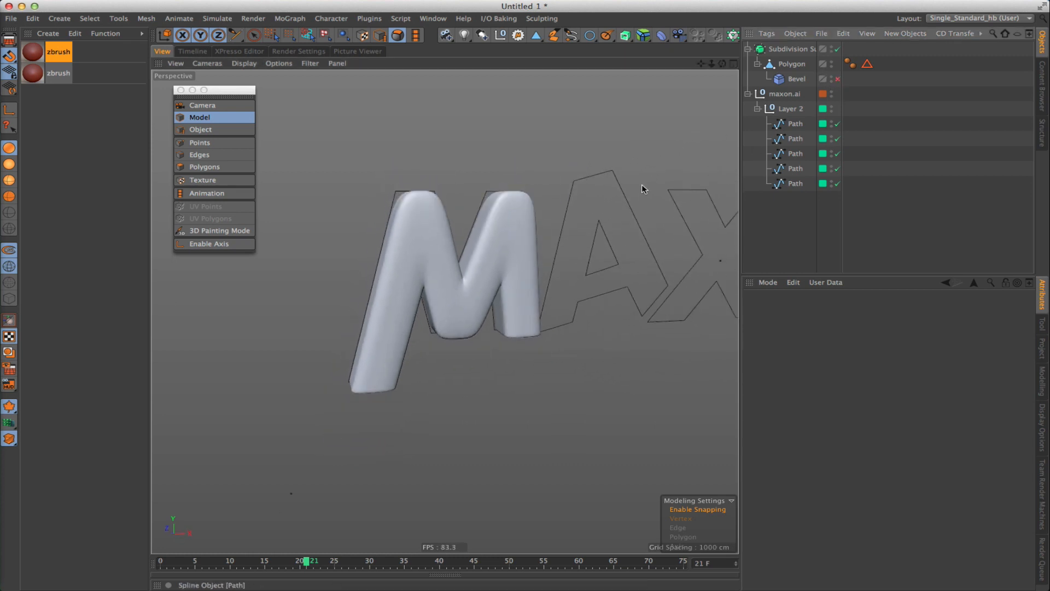
scroll(421, 244, "up", 2)
left_click_drag(420, 245, 535, 194, "alt")
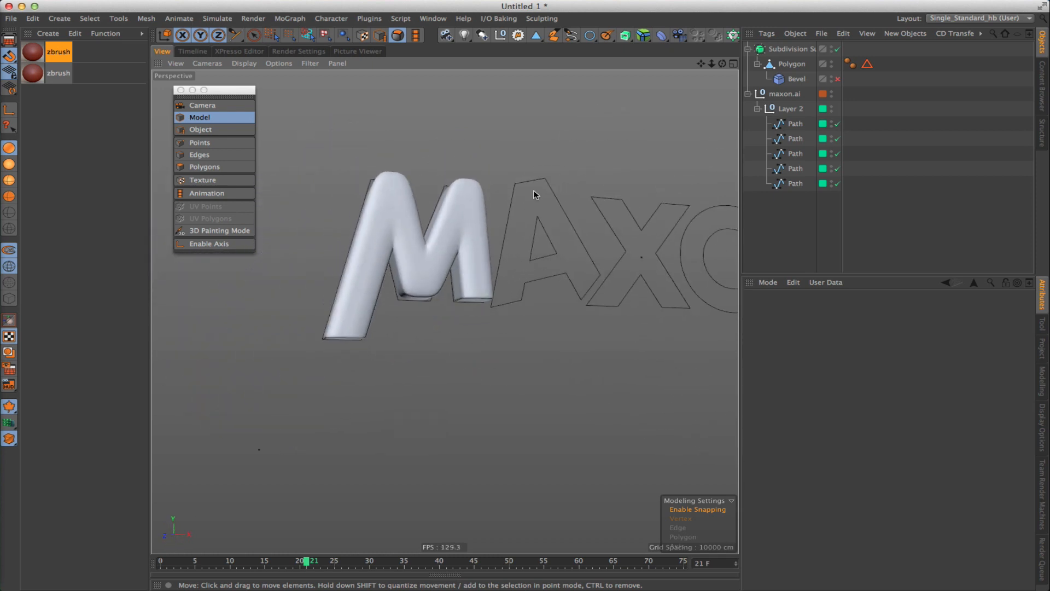
left_click_drag(454, 225, 456, 253, "alt")
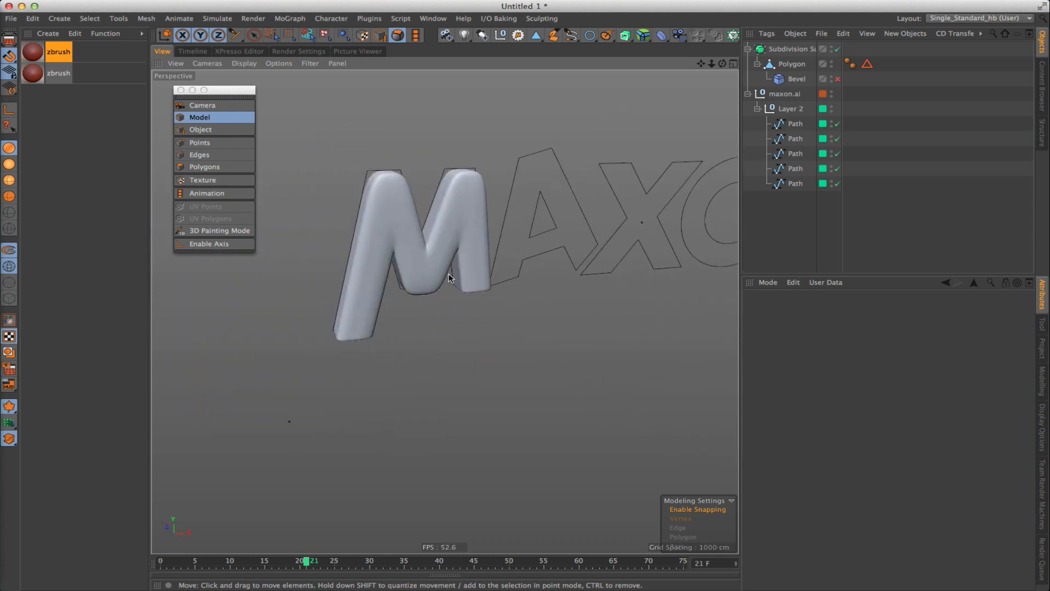
left_click(793, 79)
key("Delete")
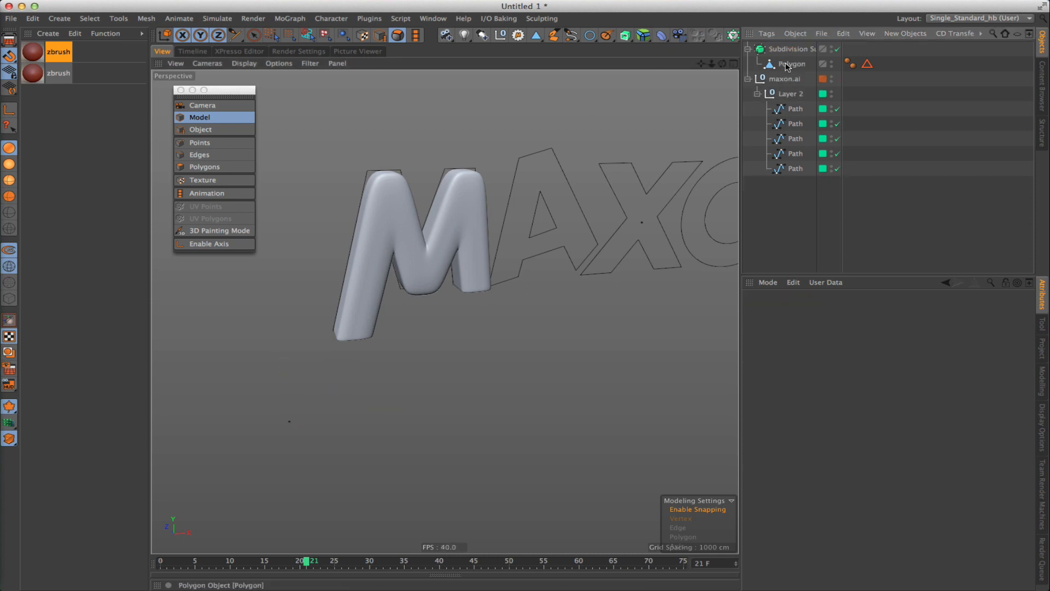
Hide the Subdivision Surface with the M, select the maxon.ai group and collapse its Layer 2 paths.
left_click(807, 50)
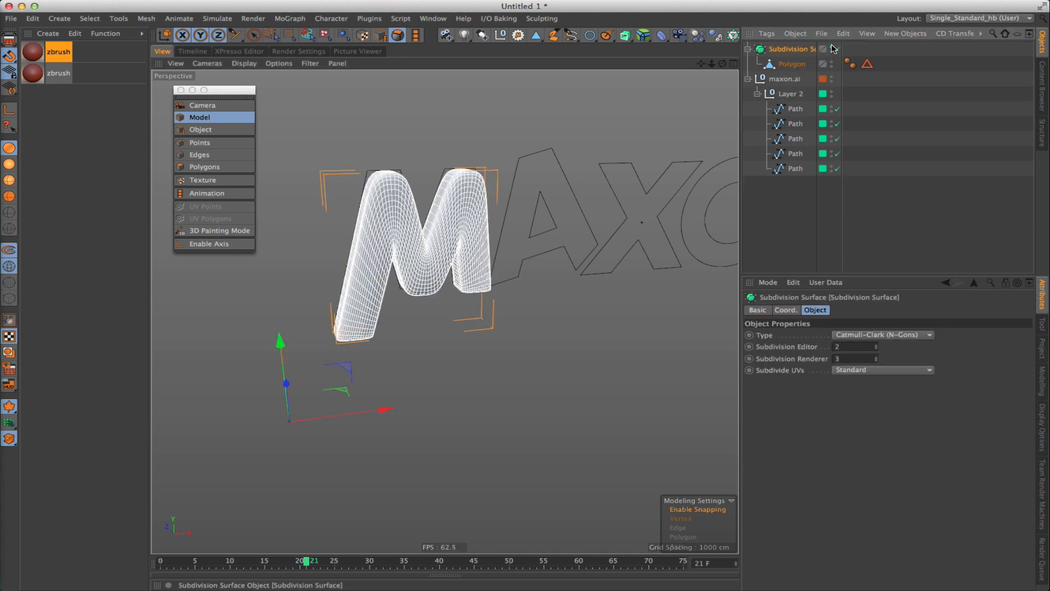
left_click(832, 47)
left_click(780, 80)
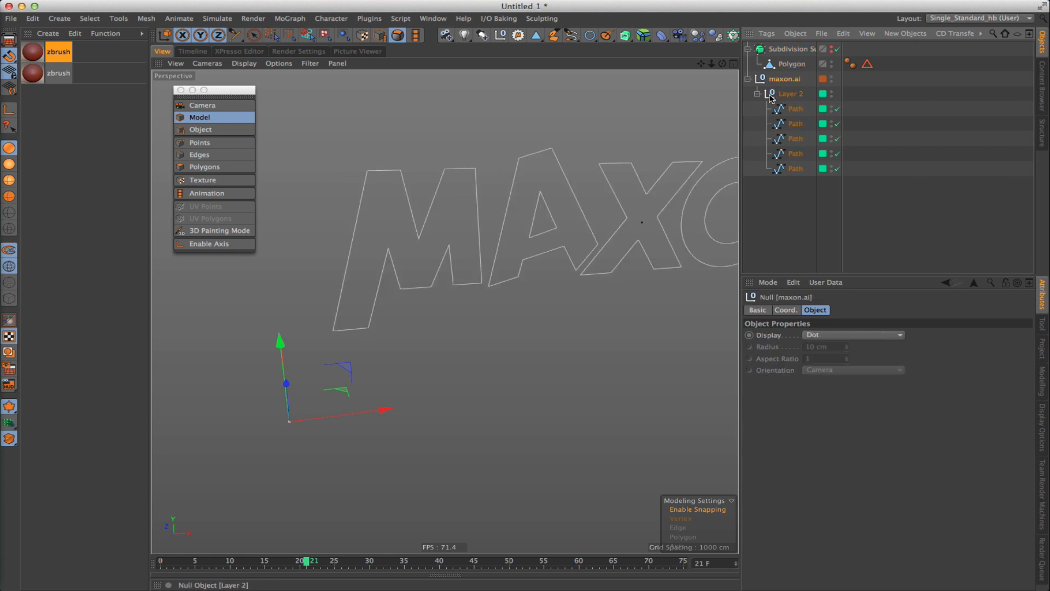
left_click(758, 94)
left_click_drag(702, 187, 523, 248, "alt")
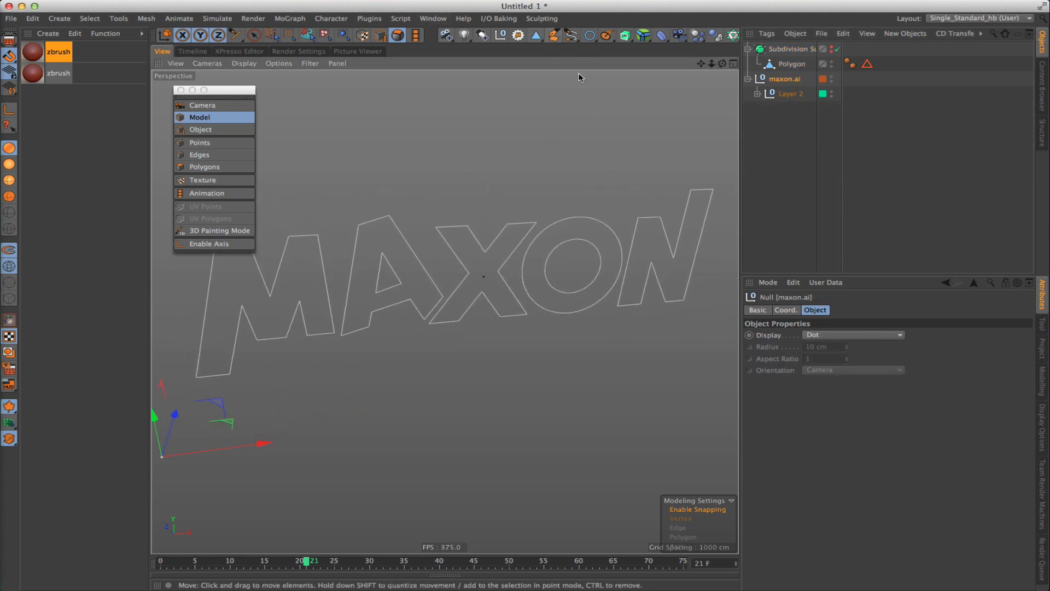
Put the maxon.ai splines under a new Extrude object with Hierarchical enabled and a Z movement of 0 cm.
left_click(625, 35, "alt")
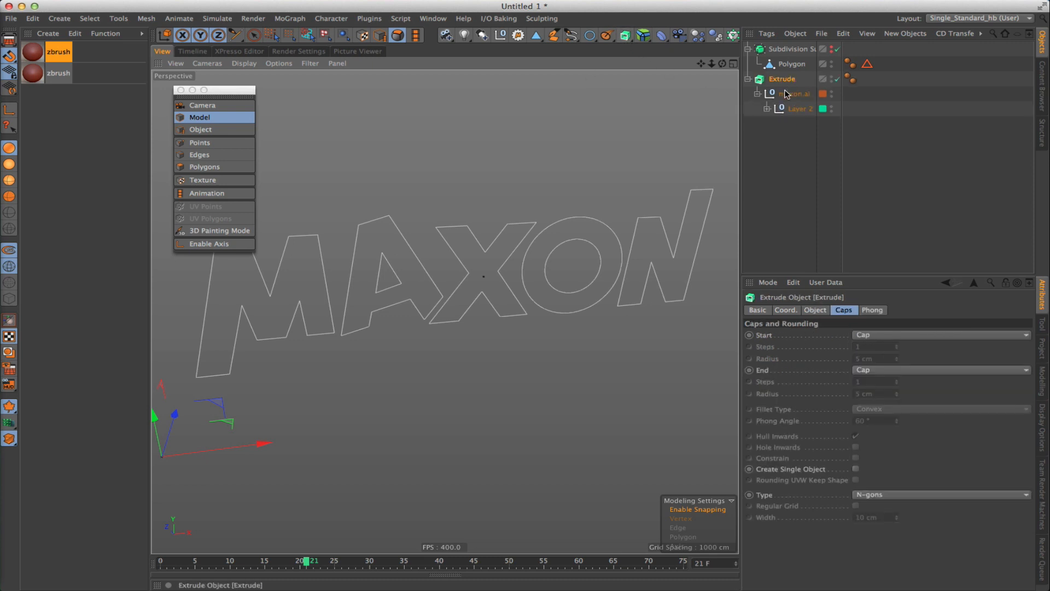
left_click(814, 309)
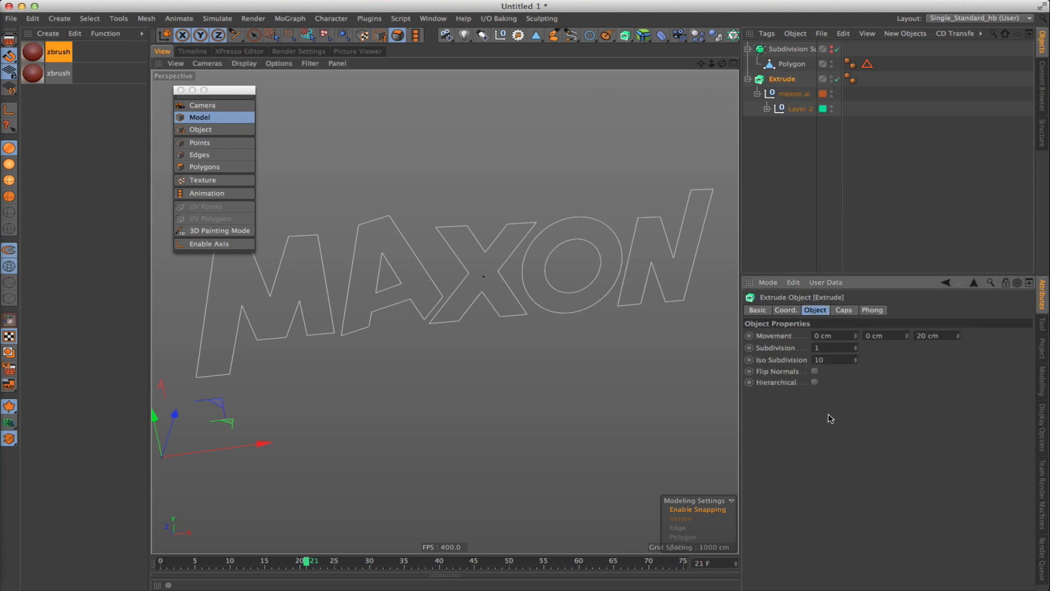
left_click(815, 382)
left_click(933, 335)
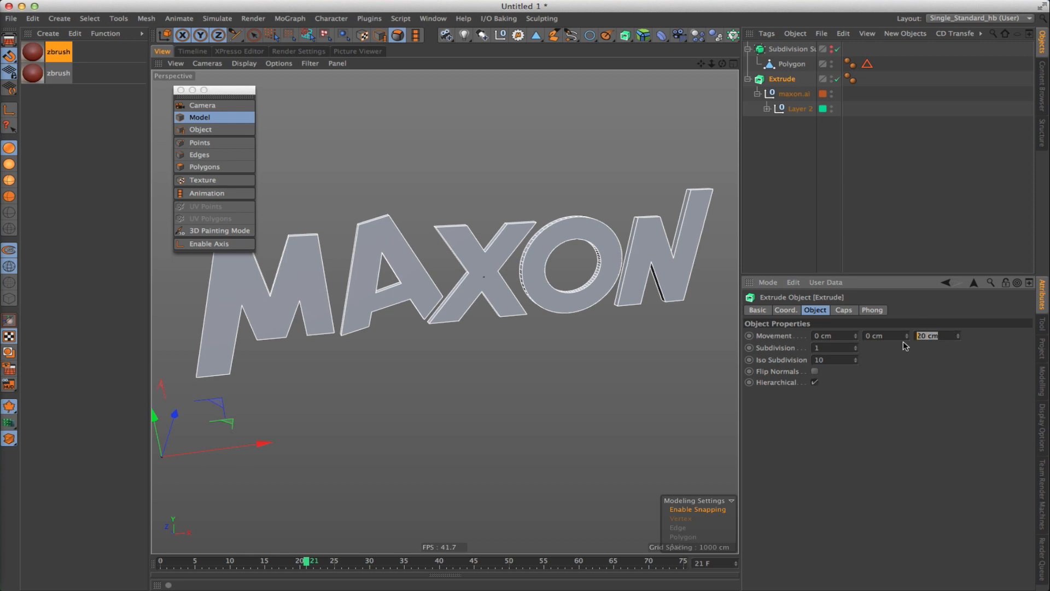
type("0")
key("Return")
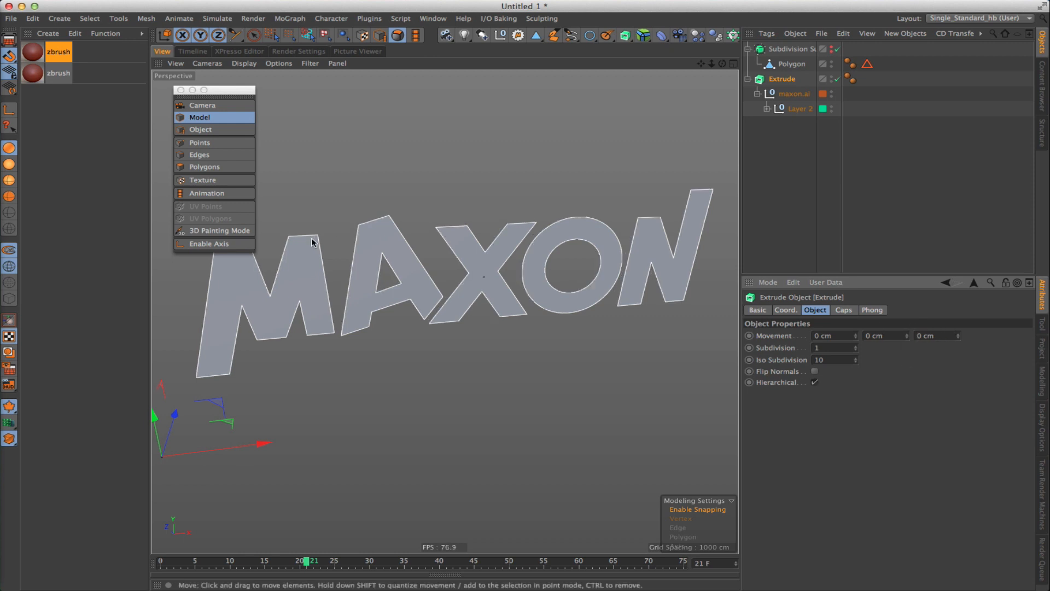
Set the Extrude's cap type to Quadrangles for the flat MAXON letters.
left_click_drag(333, 288, 364, 280, "alt")
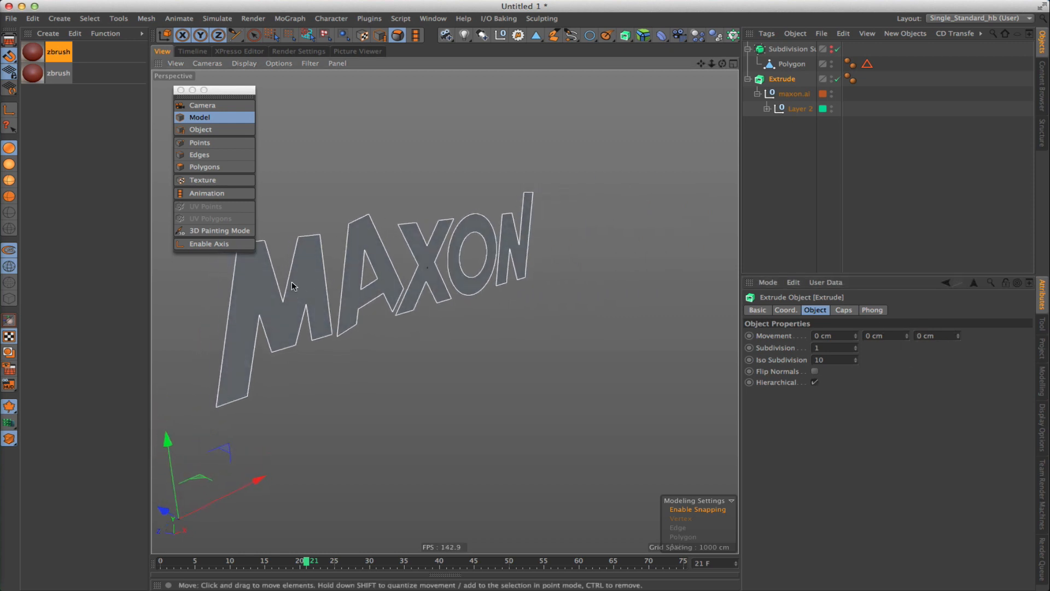
left_click_drag(293, 285, 537, 358, "alt")
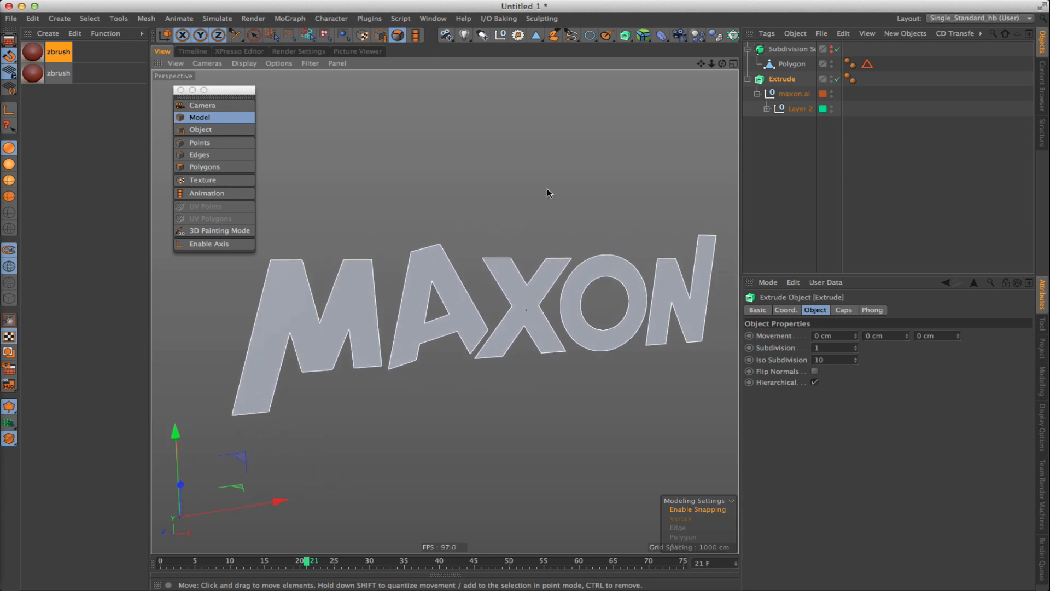
left_click_drag(483, 290, 540, 311, "alt")
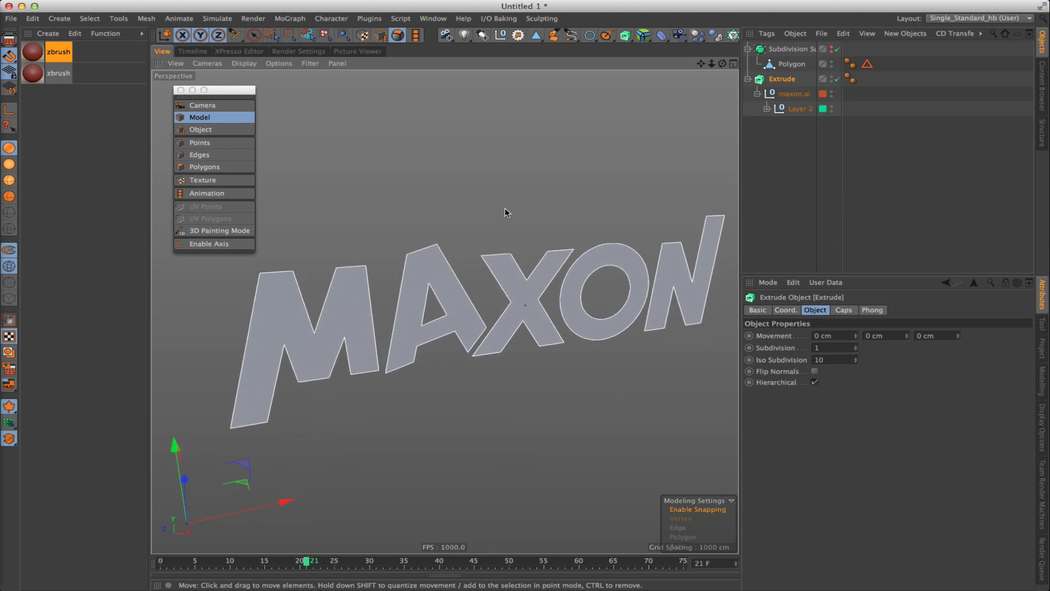
left_click(841, 311)
left_click(872, 495)
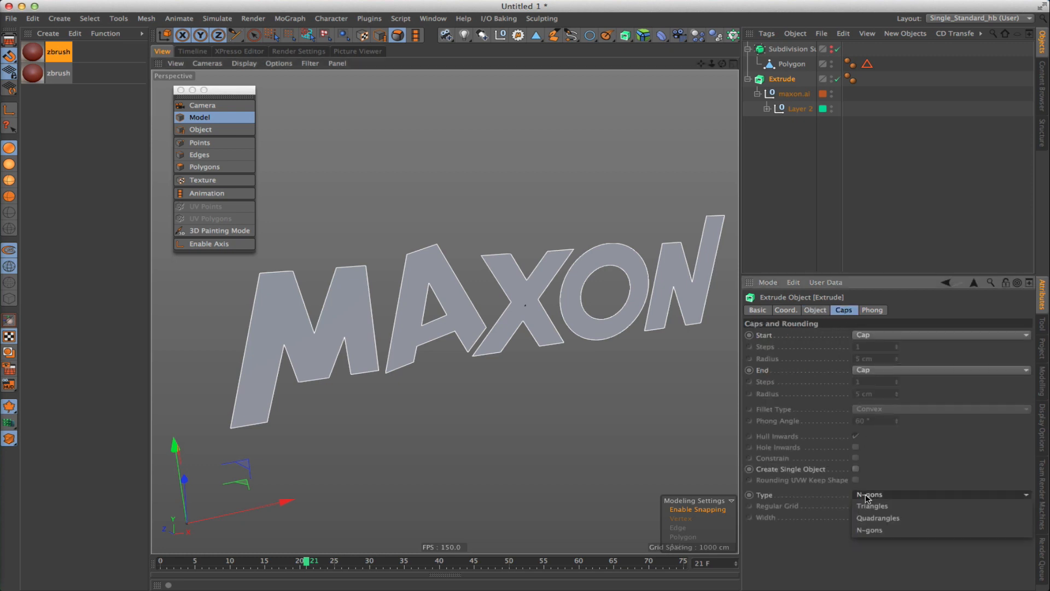
left_click(865, 522)
Examine how the quadrangle caps divide each MAXON letter, up close and from an overview.
middle_click_drag(378, 291, 376, 210, "alt")
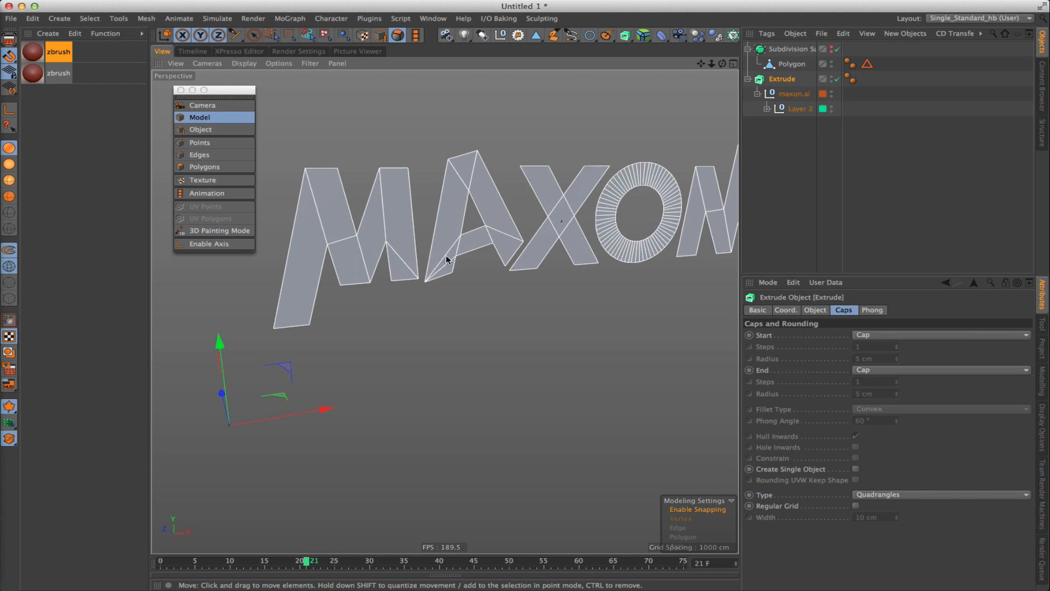
scroll(445, 255, "up", 8)
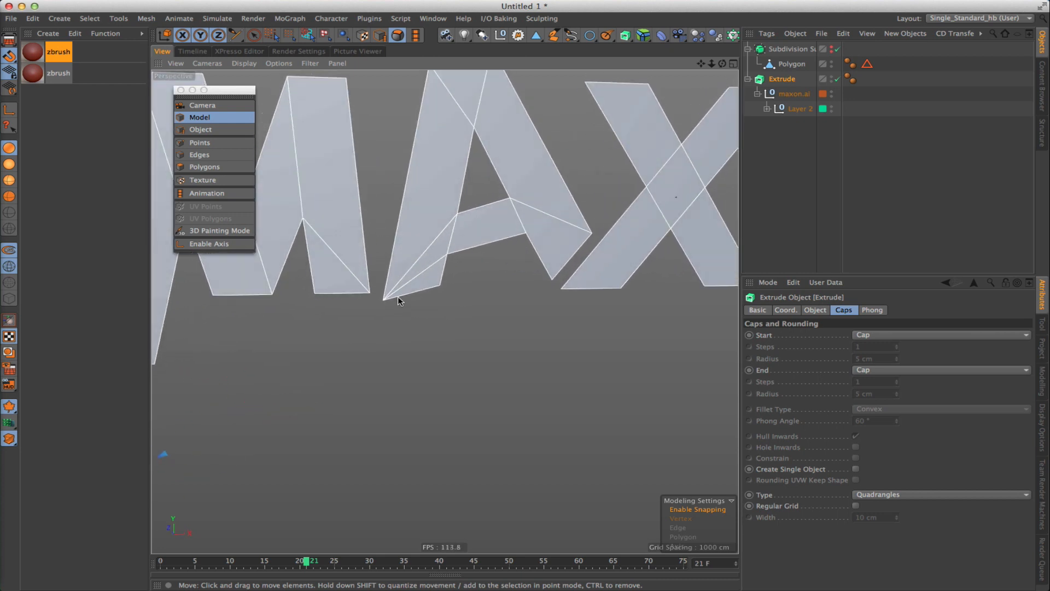
scroll(561, 148, "down", 6)
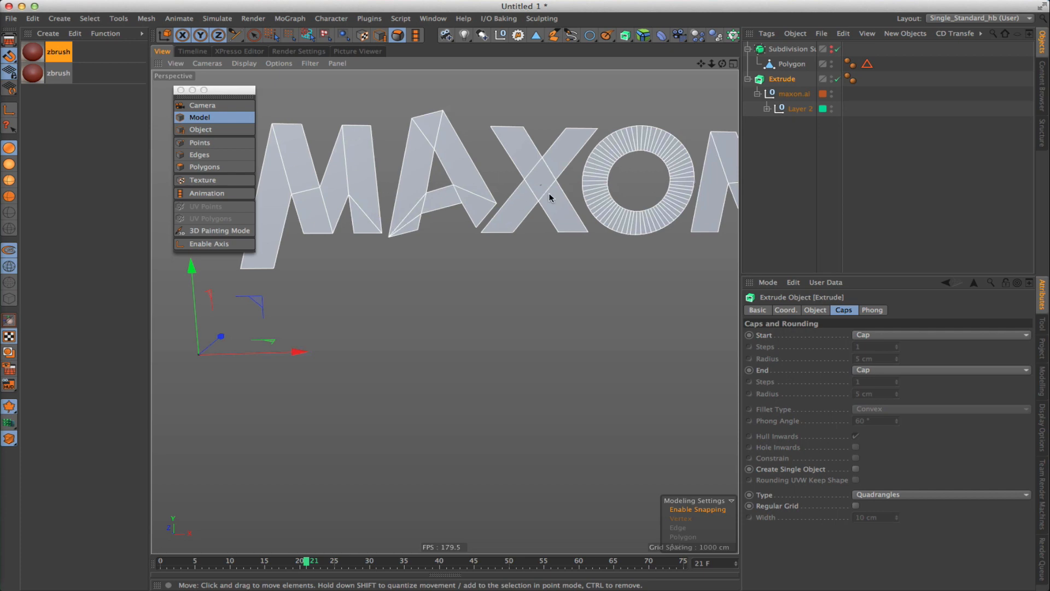
left_click_drag(521, 143, 499, 172, "alt")
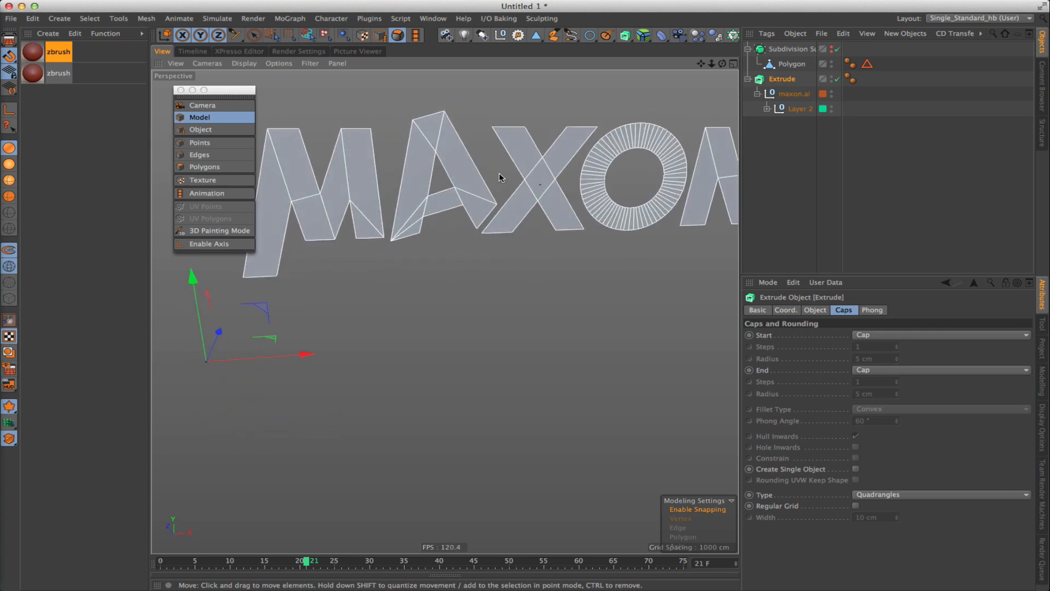
middle_click_drag(322, 231, 346, 253, "alt")
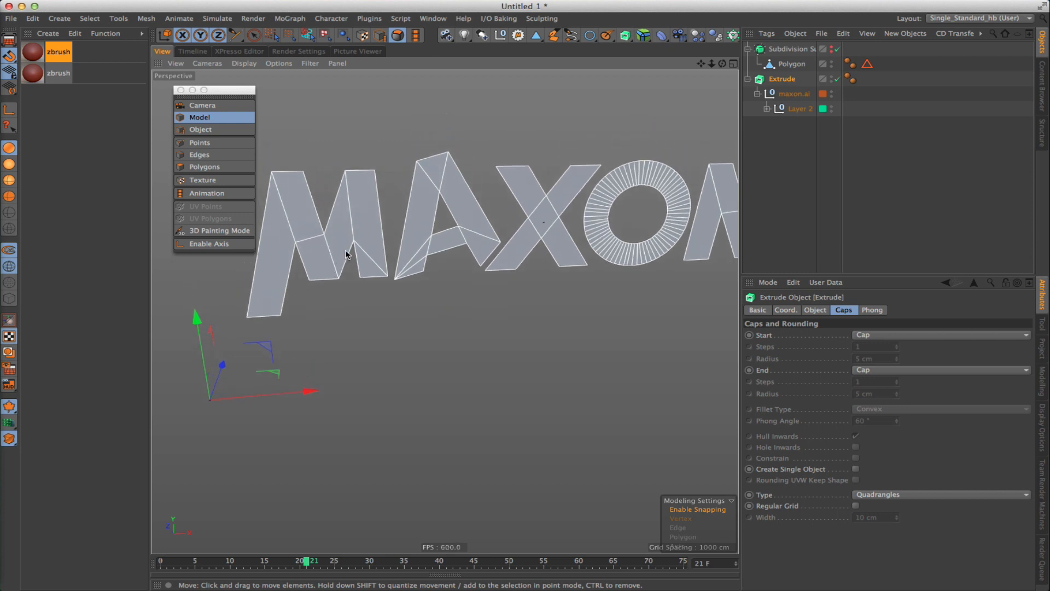
mouse_move(422, 235)
left_mouse_down("alt")
mouse_move(438, 257)
mouse_move(421, 251)
left_mouse_up("alt")
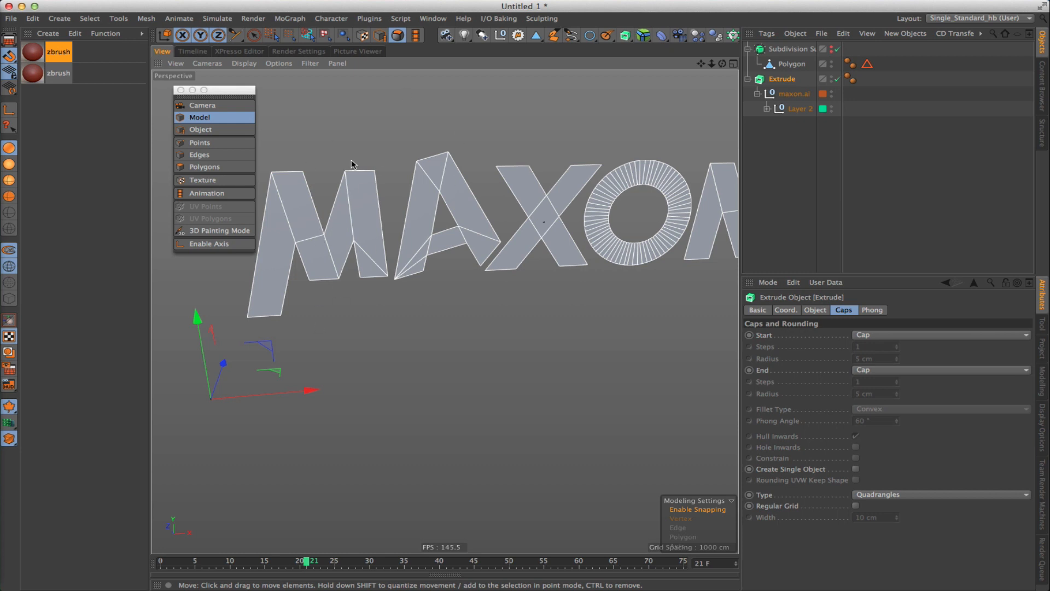
Enable Regular Grid for the quadrangle caps of the MAXON Extrude.
left_click_drag(451, 253, 491, 252, "alt")
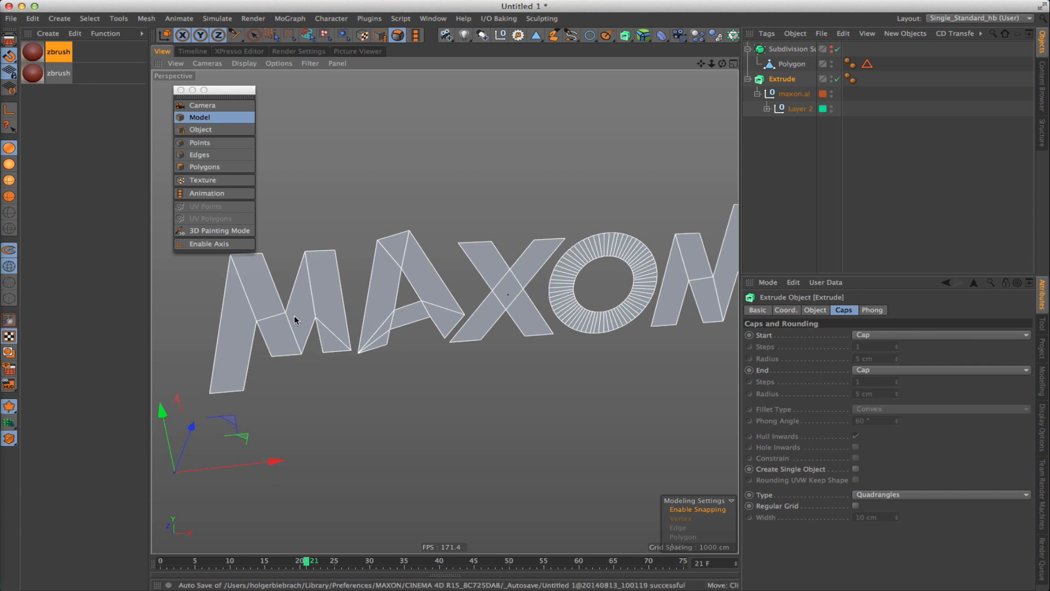
left_click_drag(307, 323, 331, 336, "alt")
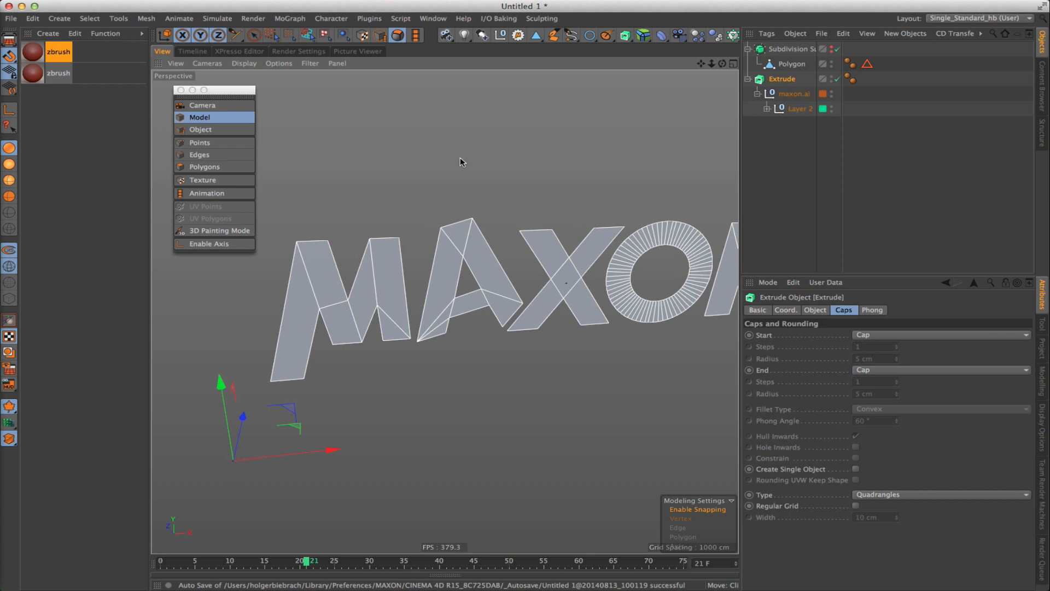
left_click_drag(364, 294, 432, 251, "alt")
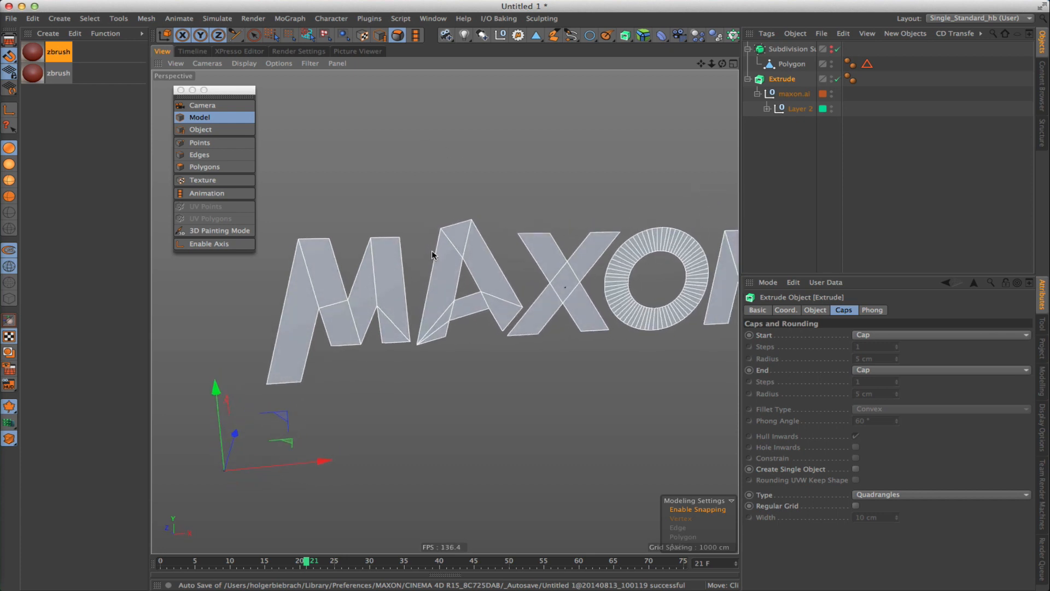
left_click(857, 506)
Examine the regular grid inside the M and A and how it connects to the letters' outer edges.
scroll(454, 237, "up", 5)
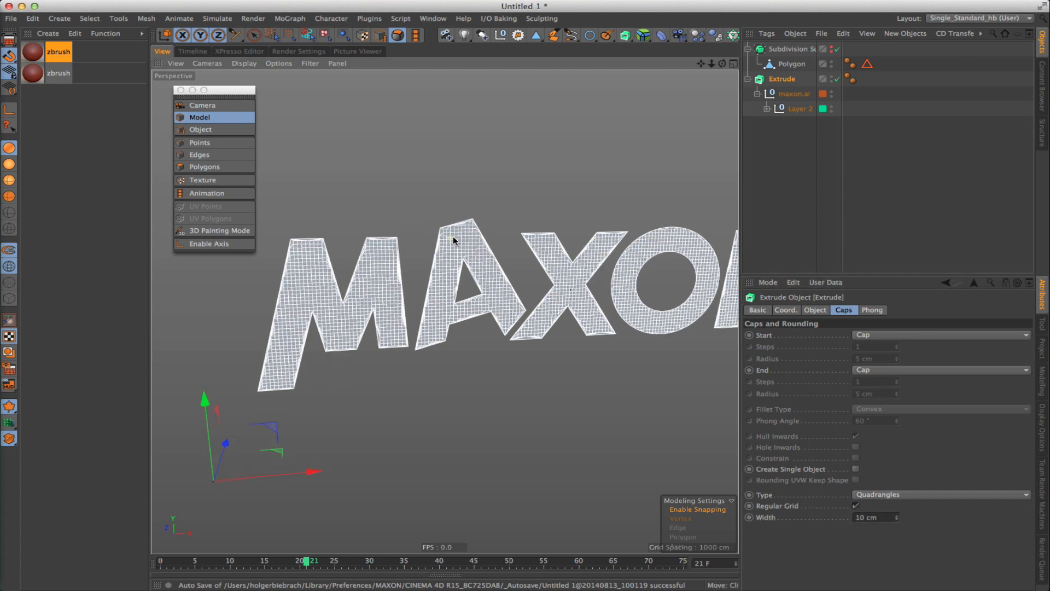
scroll(495, 235, "up", 3)
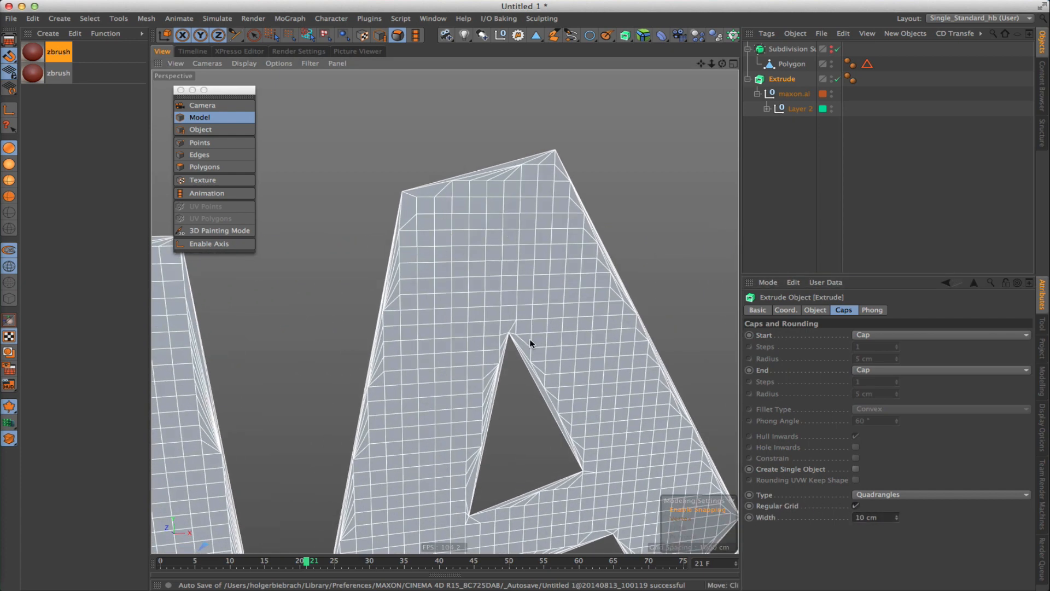
mouse_move(529, 339)
left_mouse_down("alt")
mouse_move(457, 297)
mouse_move(475, 350)
mouse_move(524, 353)
left_mouse_up("alt")
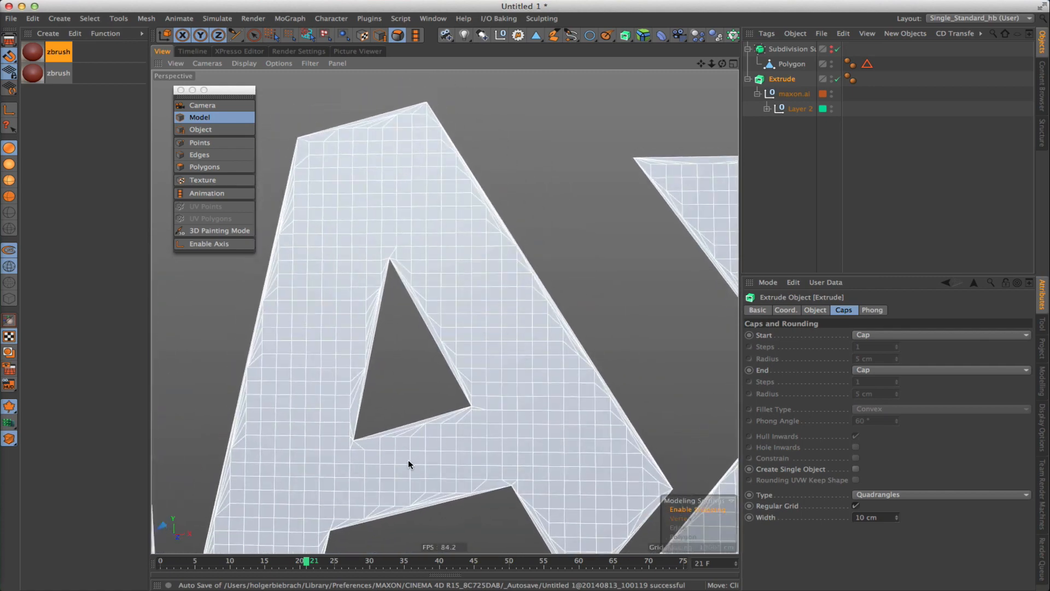
left_click_drag(410, 464, 473, 320, "alt")
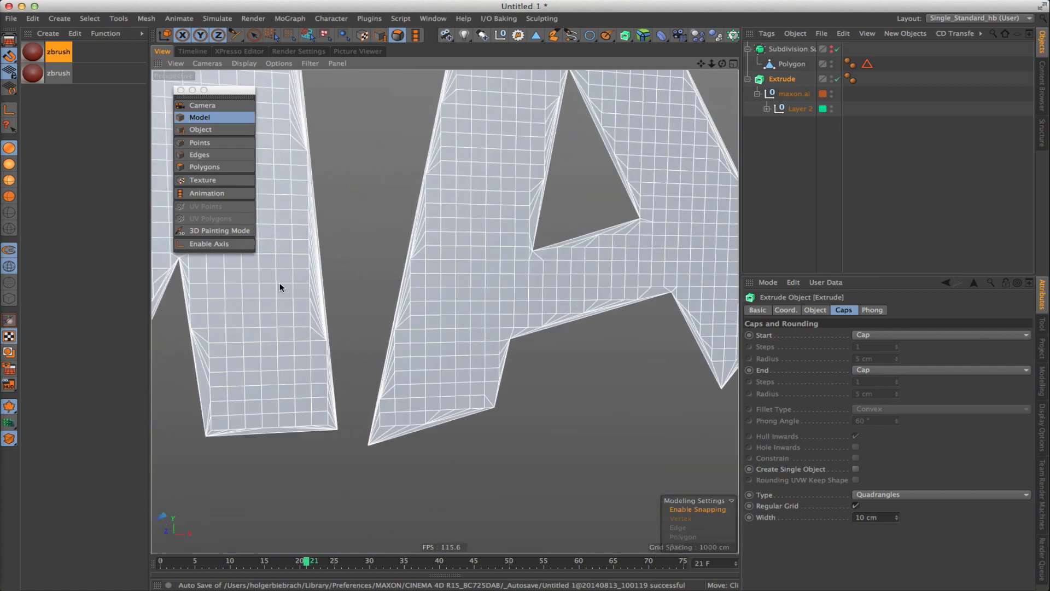
left_click_drag(280, 284, 366, 347, "alt")
left_click_drag(438, 331, 437, 326, "alt")
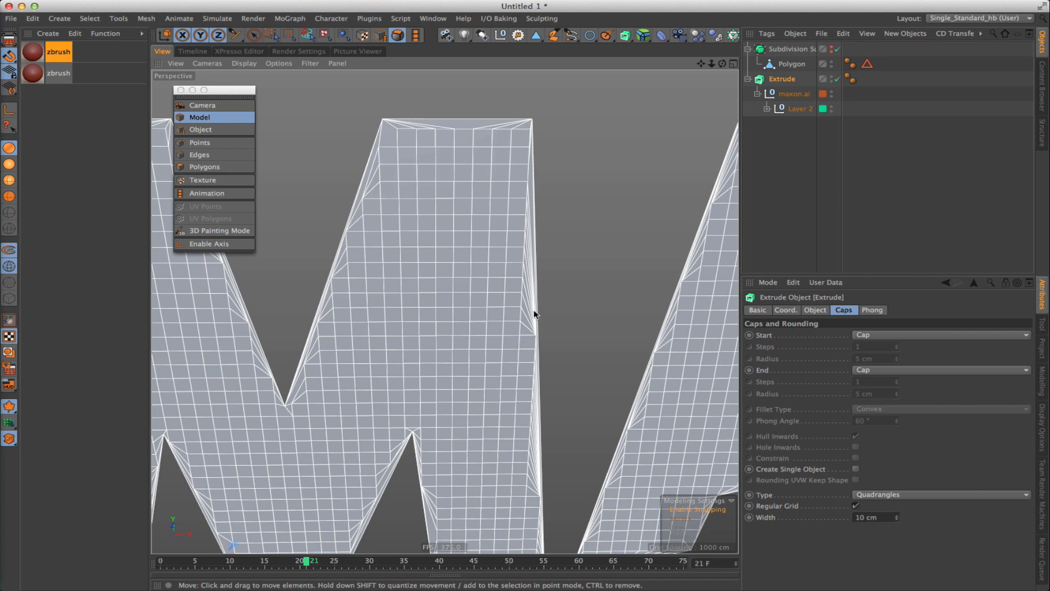
scroll(524, 317, "up", 10)
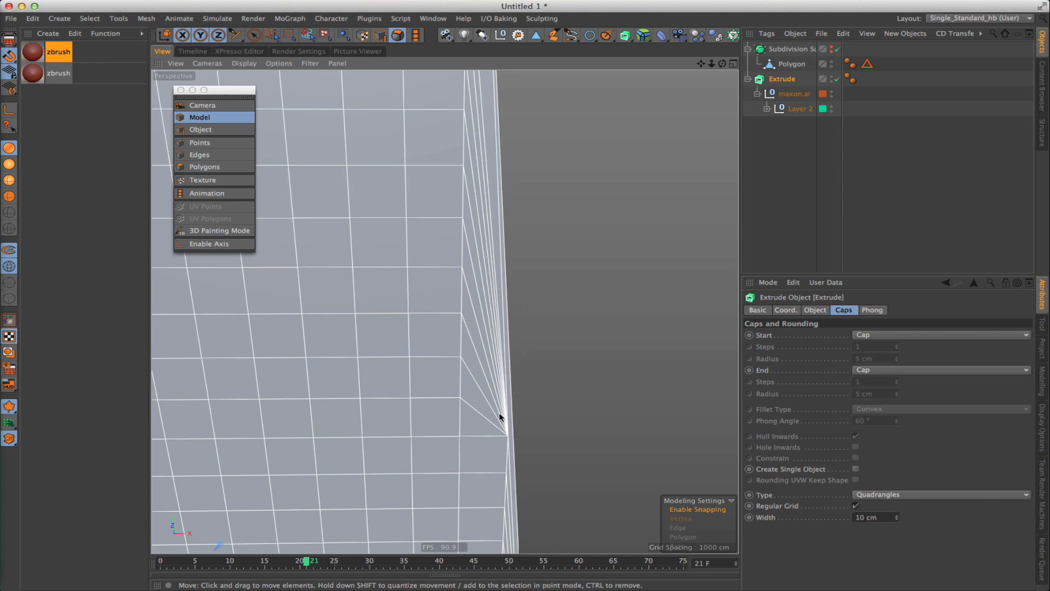
scroll(493, 414, "down", 3)
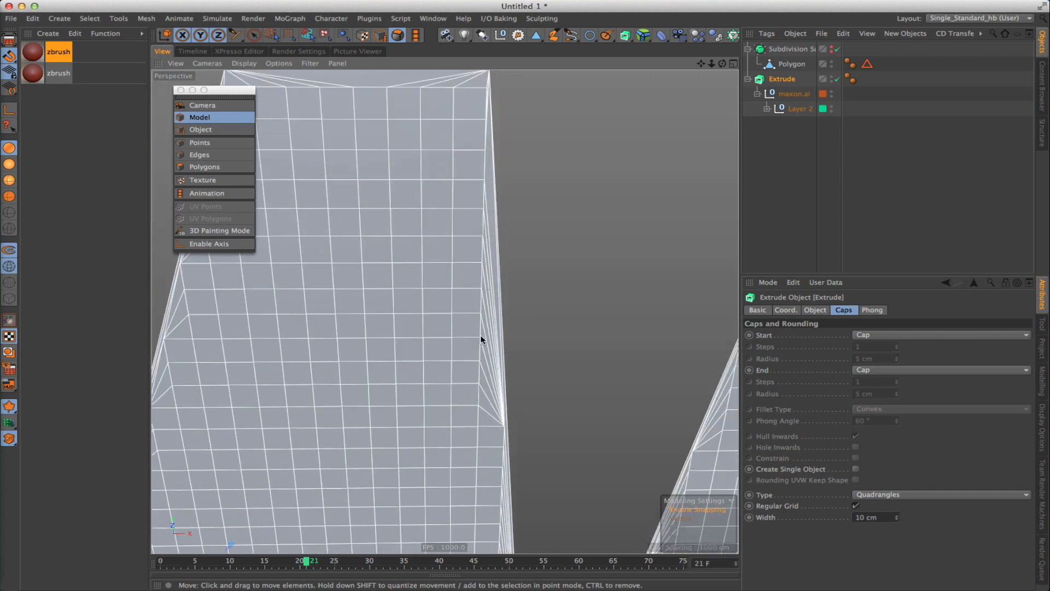
scroll(481, 336, "down", 5)
scroll(496, 340, "up", 3)
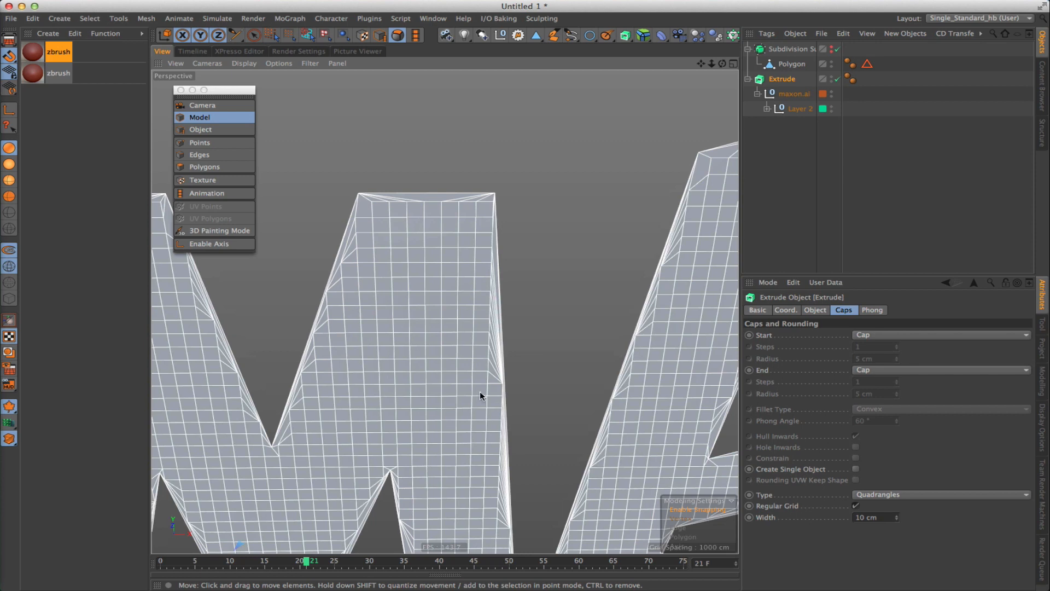
middle_click_drag(492, 382, 472, 354, "alt")
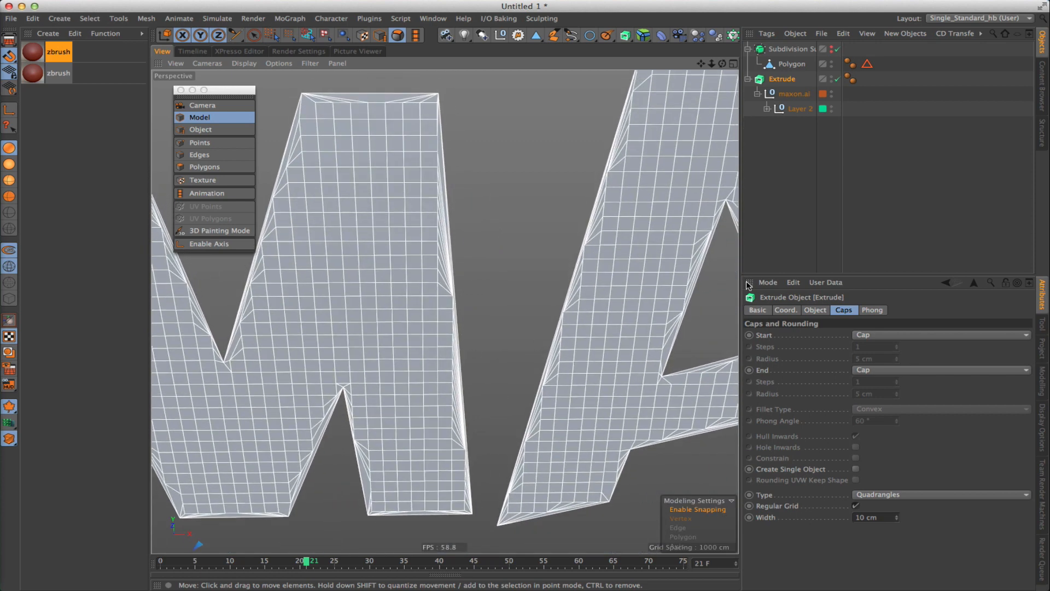
Set the intermediate points of all five Layer 2 path splines to Uniform and show the letters shaded with lines.
left_click(767, 108)
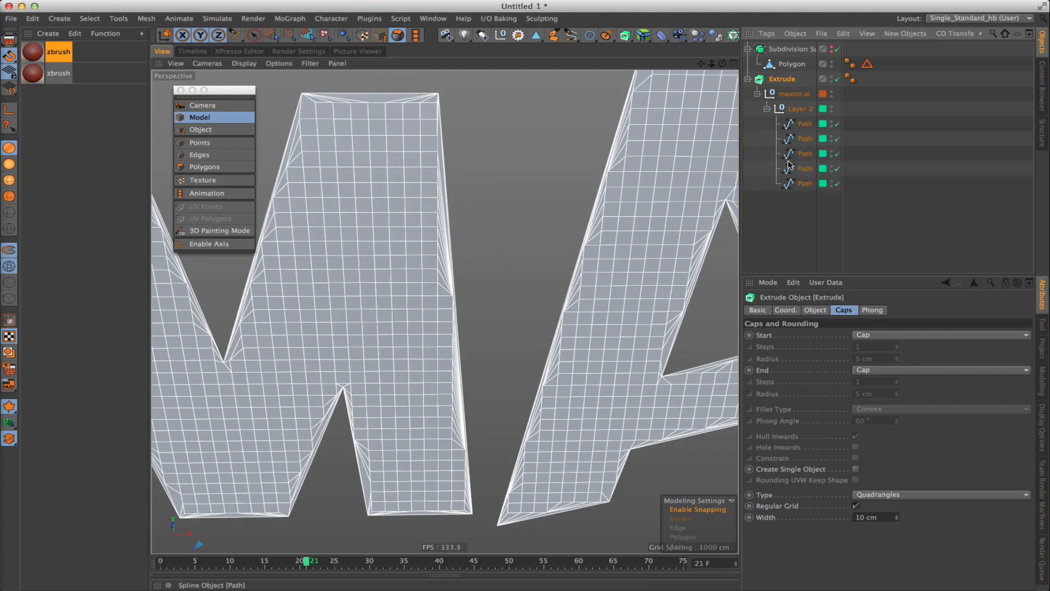
left_click_drag(805, 200, 790, 121)
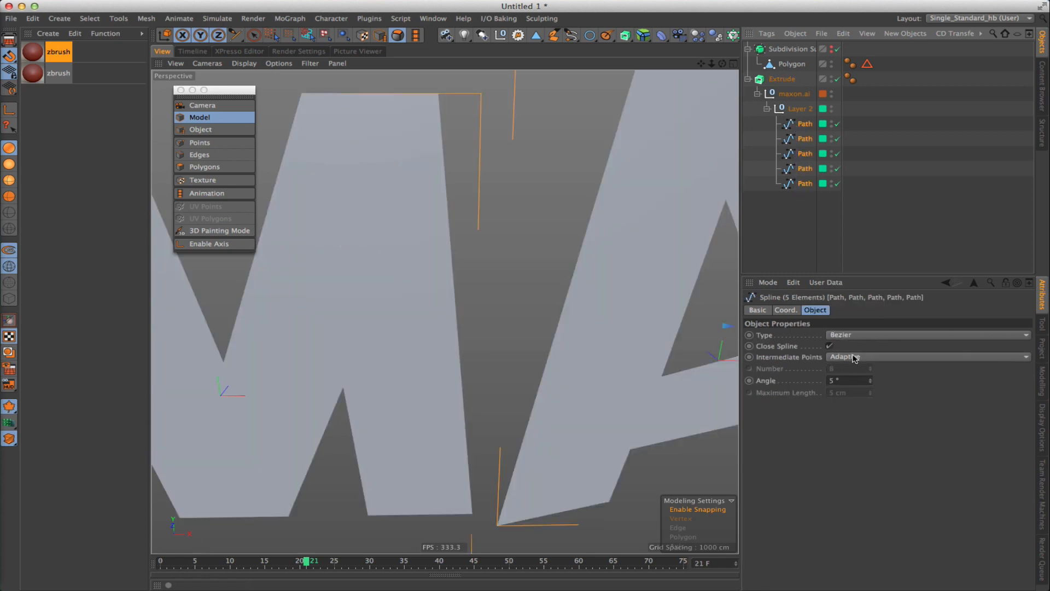
left_click(836, 359)
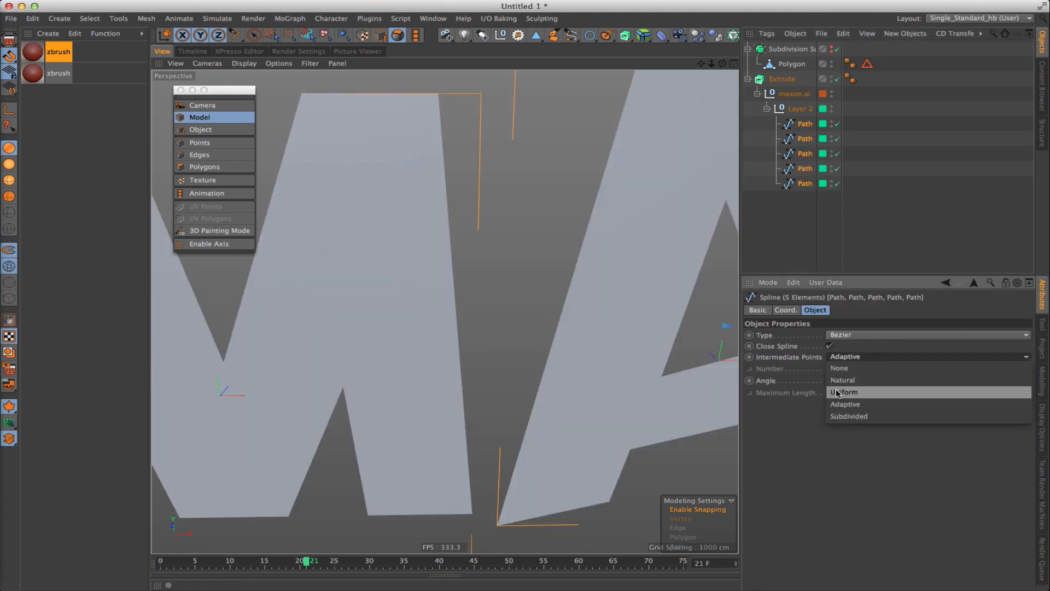
left_click(836, 393)
scroll(569, 243, "up", 2)
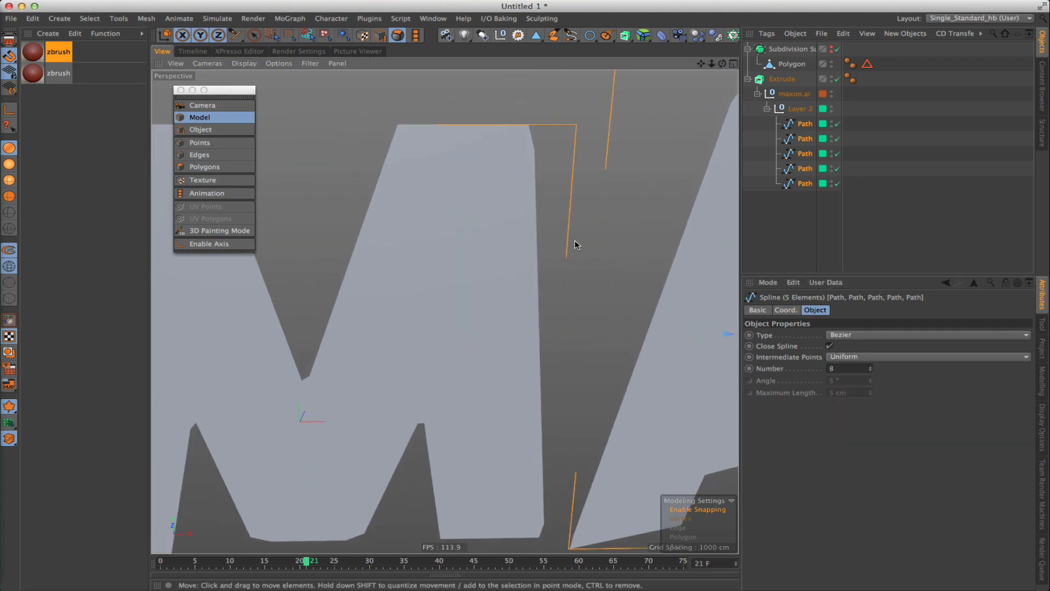
key("n")
key("b")
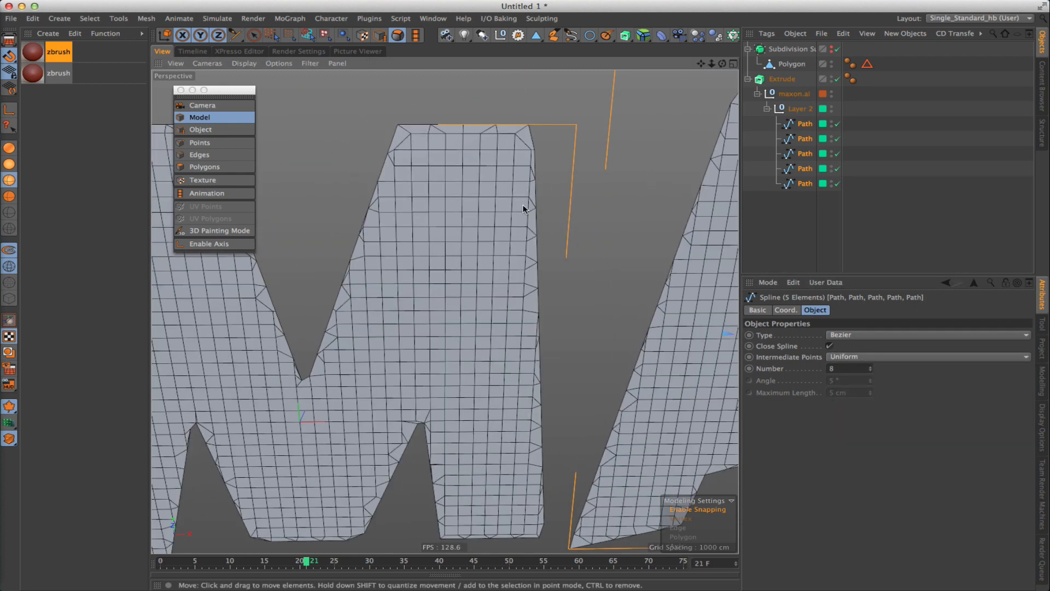
Raise the selected path splines' number of intermediate points to 46.
mouse_move(481, 251)
left_mouse_down("alt")
mouse_move(501, 220)
mouse_move(572, 225)
left_mouse_up("alt")
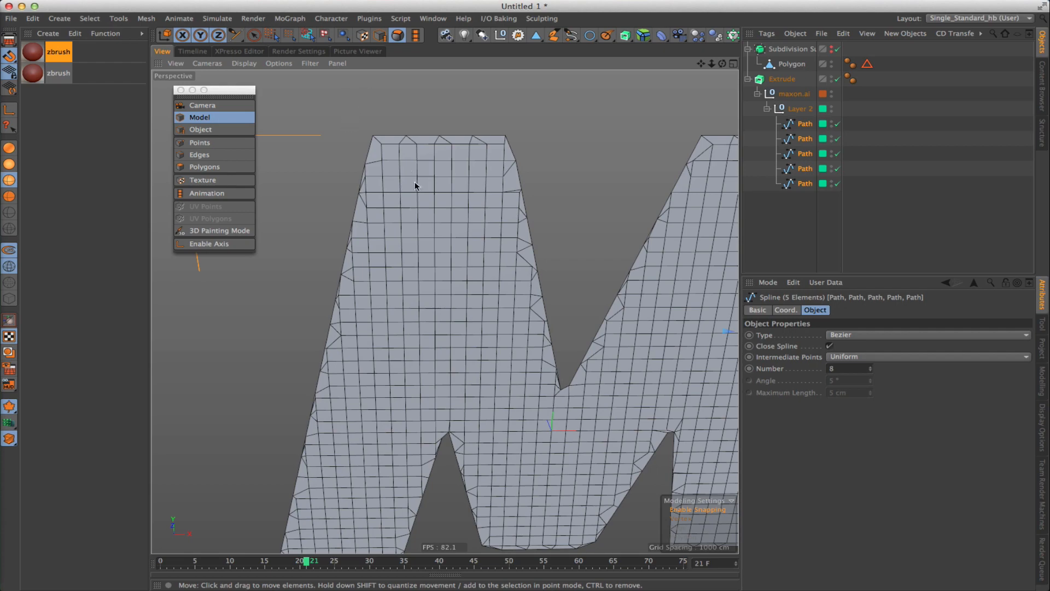
left_click_drag(415, 185, 469, 159, "alt")
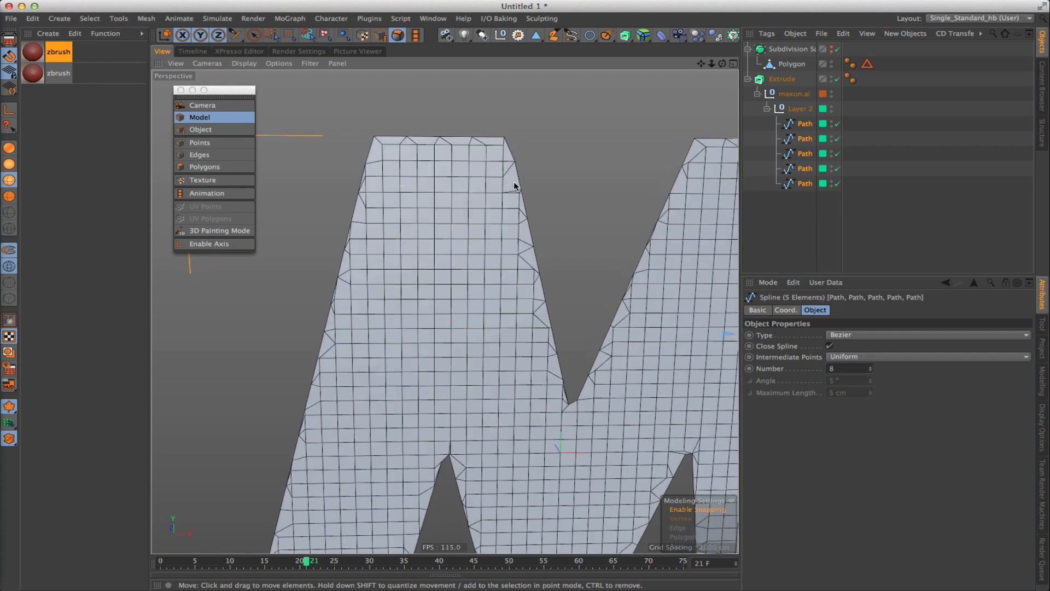
left_click_drag(513, 186, 535, 213, "alt")
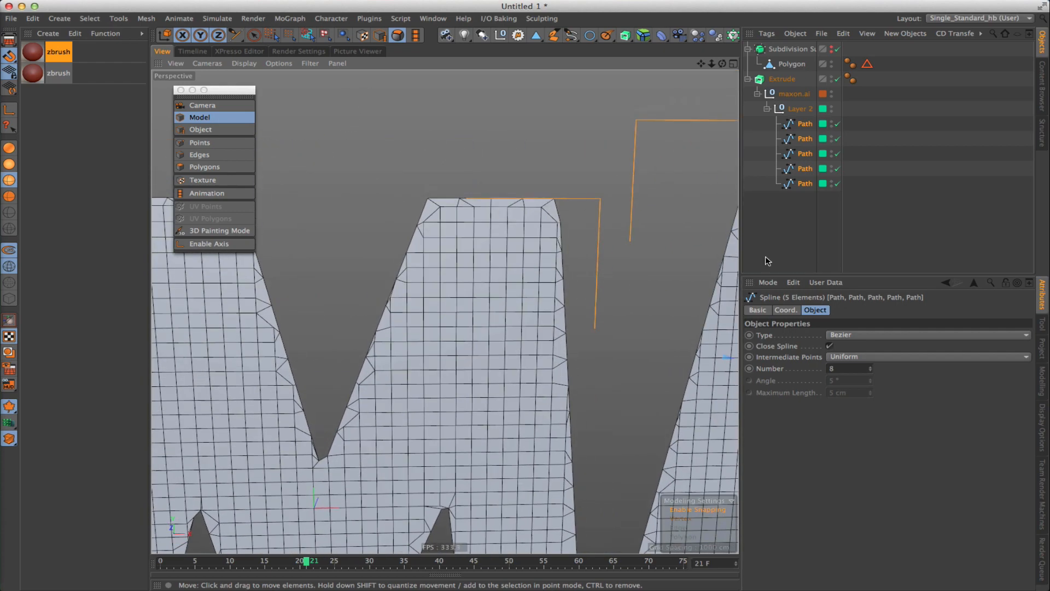
left_click_drag(871, 372, 867, 351)
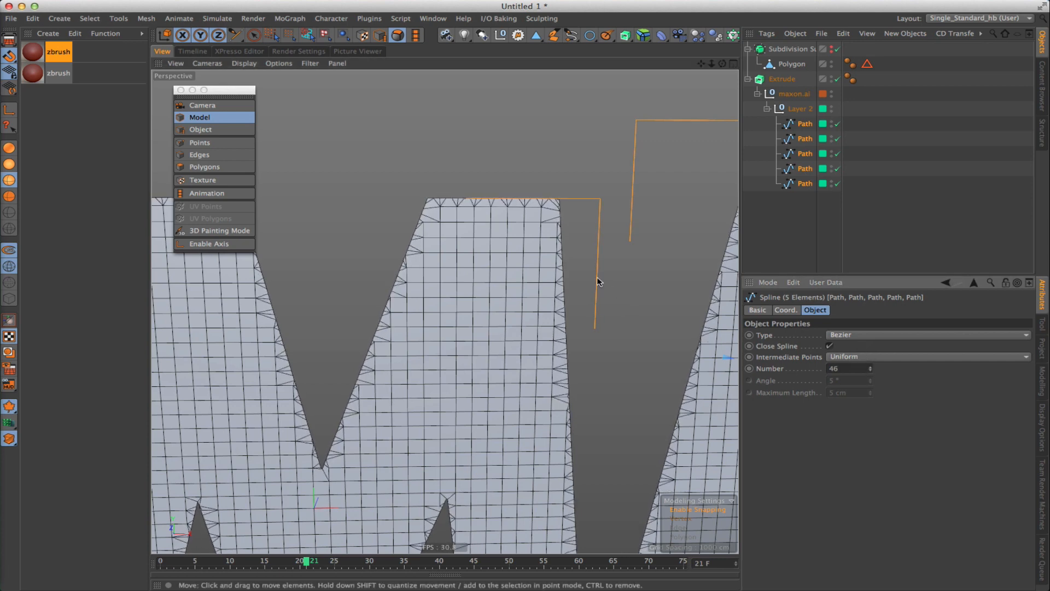
Examine up close how the grid meets the outlines of the A, X and O.
middle_click_drag(597, 278, 434, 255, "alt")
middle_click_drag(730, 126, 579, 147, "alt")
middle_click_drag(698, 406, 629, 307, "alt")
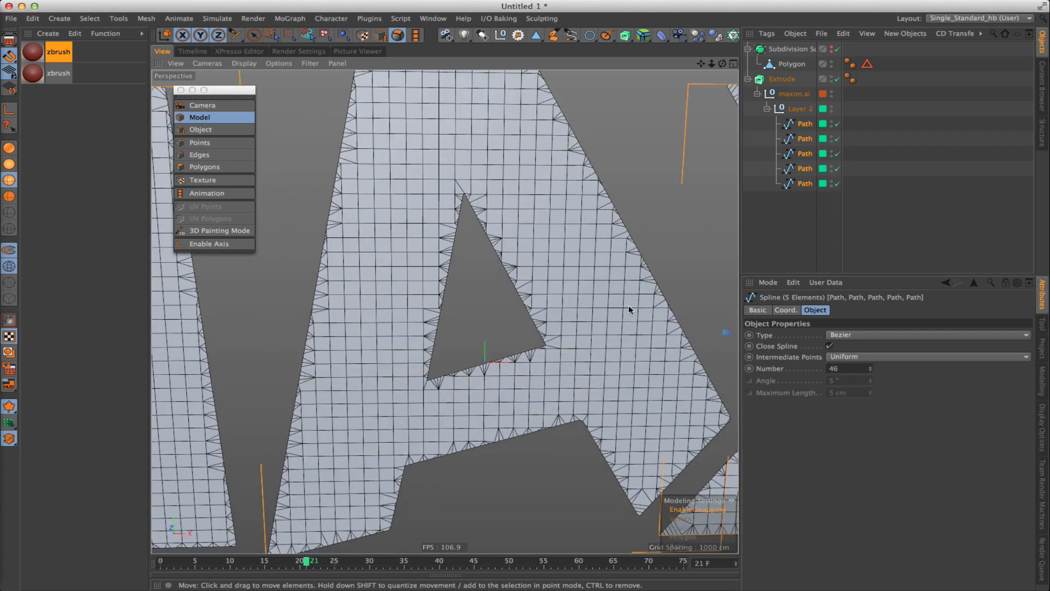
middle_click_drag(581, 362, 545, 309, "alt")
middle_click_drag(597, 386, 528, 273, "alt")
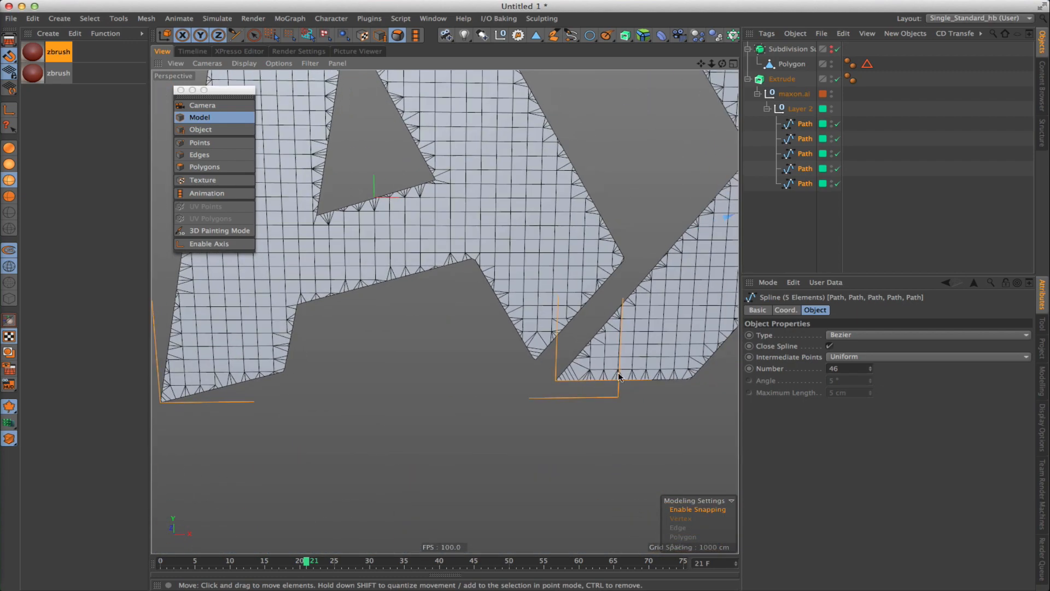
mouse_move(718, 242)
middle_mouse_down("alt")
mouse_move(647, 274)
mouse_move(510, 425)
middle_mouse_up("alt")
middle_click_drag(679, 307, 592, 302, "alt")
middle_click_drag(683, 224, 602, 211, "alt")
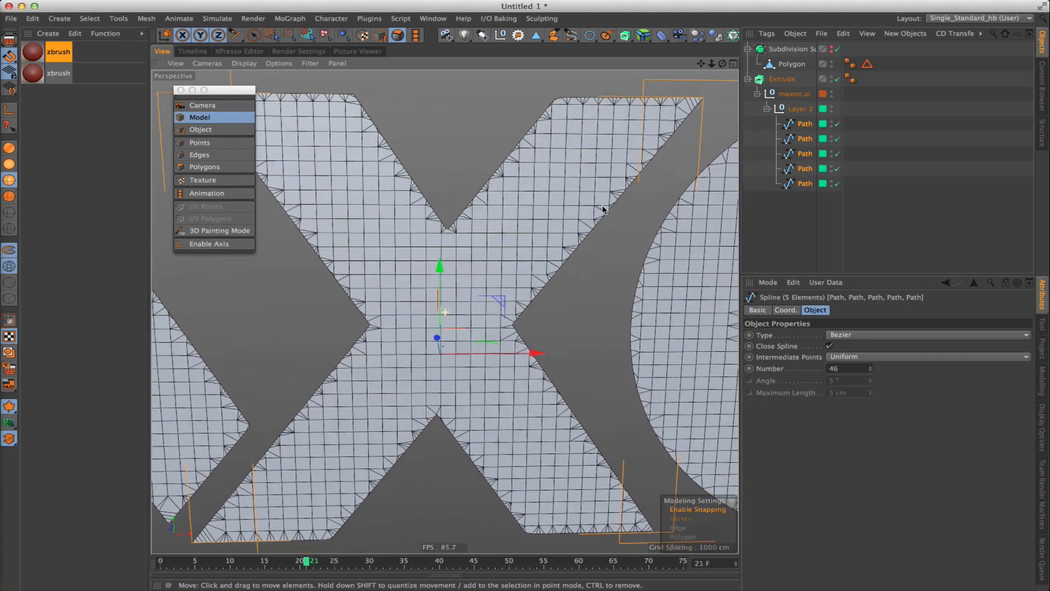
middle_click_drag(685, 200, 461, 218, "alt")
scroll(609, 231, "down", 2)
middle_click_drag(721, 312, 607, 326, "alt")
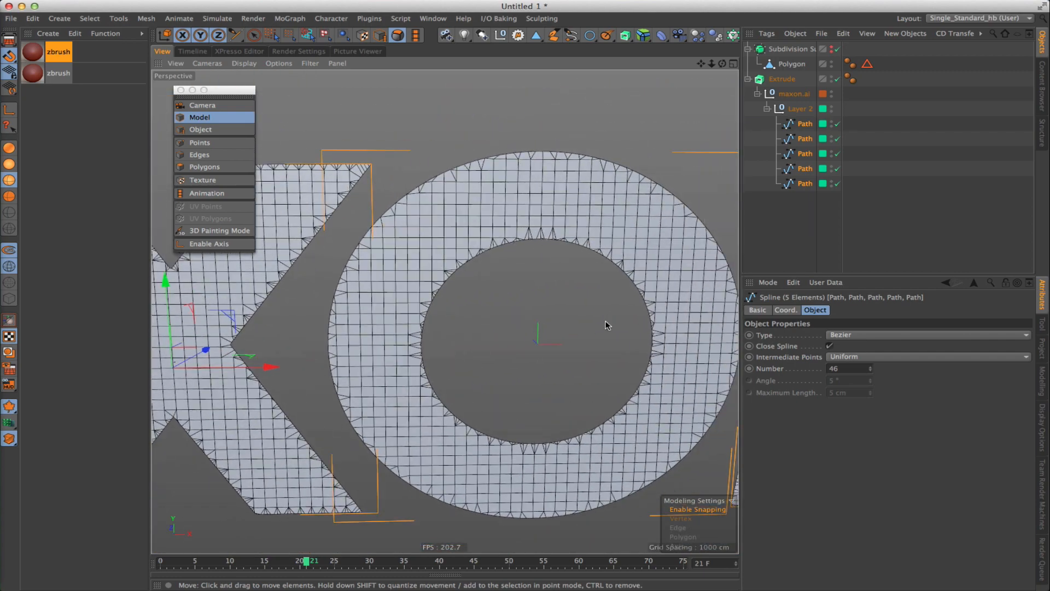
Review the regular cap grid across the MAXON letters from wider and angled views, from the O back to the M.
left_click_drag(607, 325, 681, 240, "alt")
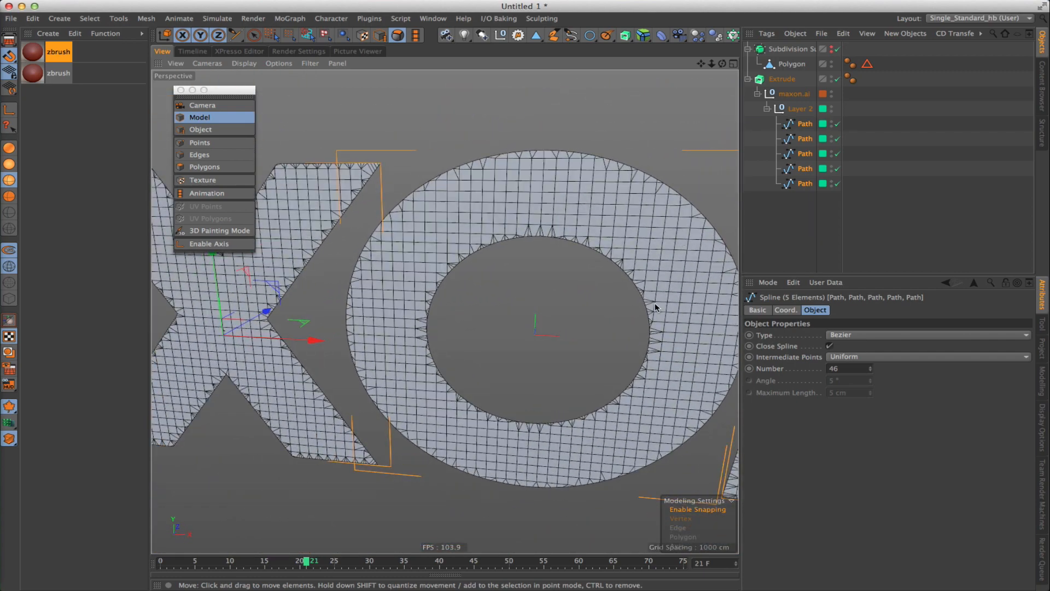
middle_click_drag(488, 189, 678, 178, "alt")
middle_click_drag(407, 230, 669, 173, "alt")
right_click_drag(424, 159, 402, 143, "alt")
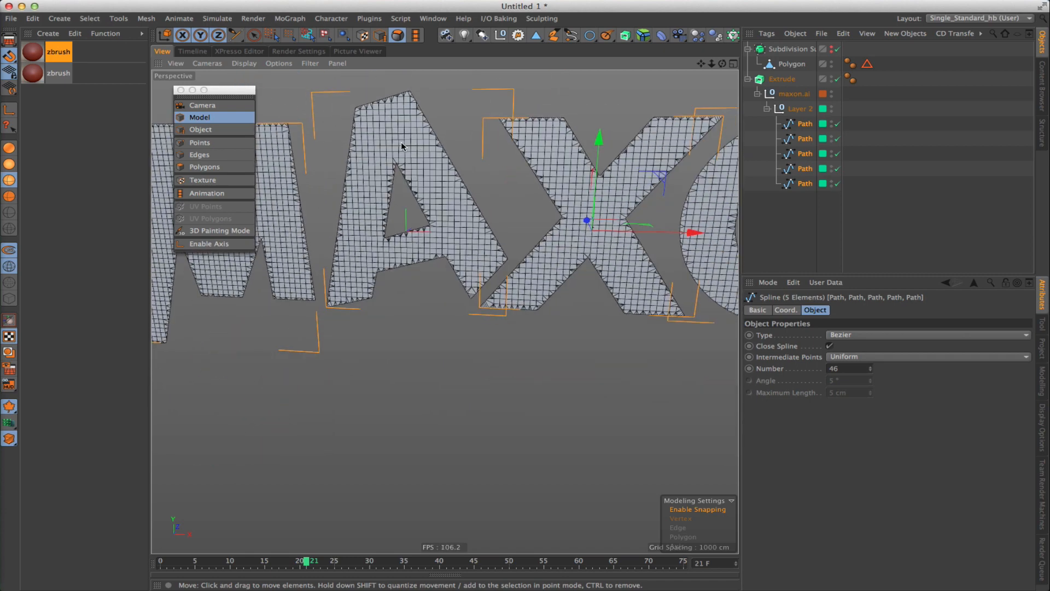
left_click_drag(401, 142, 409, 156, "alt")
middle_click_drag(409, 157, 539, 170, "alt")
left_click_drag(534, 204, 447, 258, "alt")
left_click_drag(428, 202, 378, 271, "alt")
left_click_drag(534, 177, 600, 132, "alt")
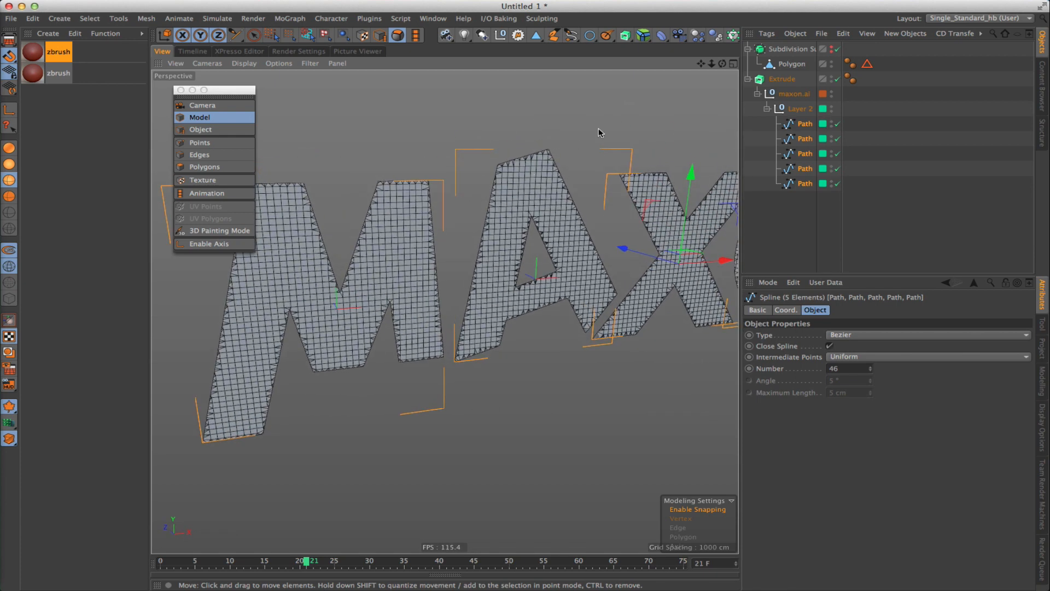
Collapse the Extrude hierarchy and make the Extrude object editable.
left_click(748, 79)
left_click(779, 80)
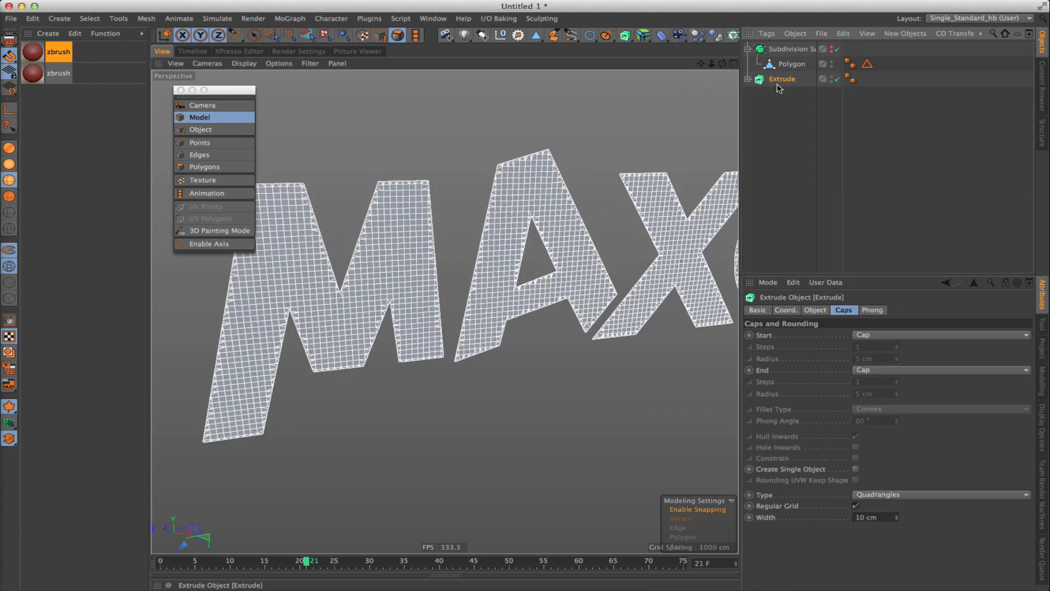
key("c")
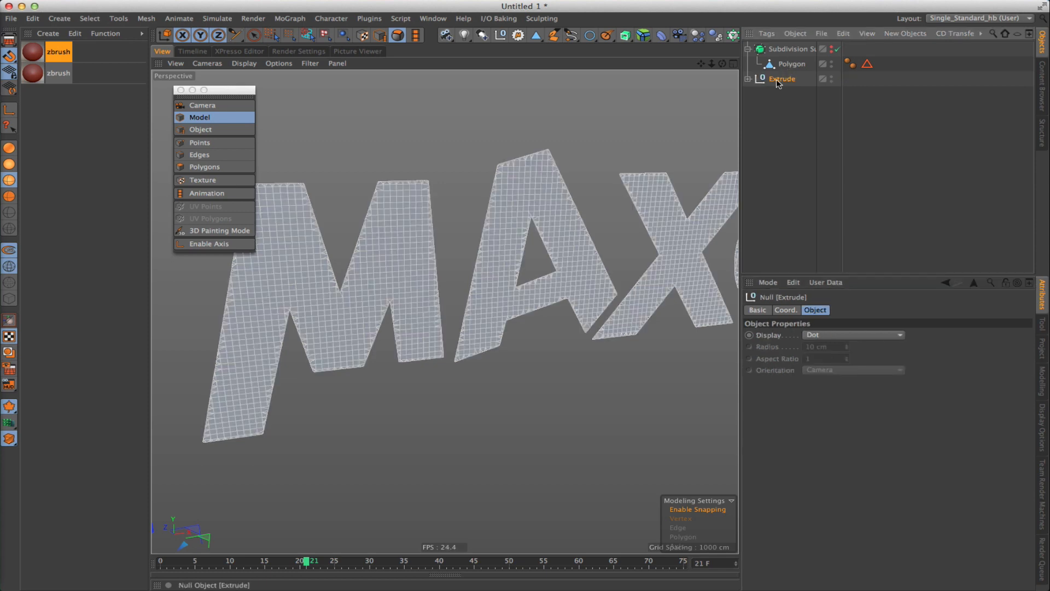
Try to merge the converted Extrude null and its maxon.ai children into one object, and undo the merge.
left_click_drag(787, 116, 774, 82)
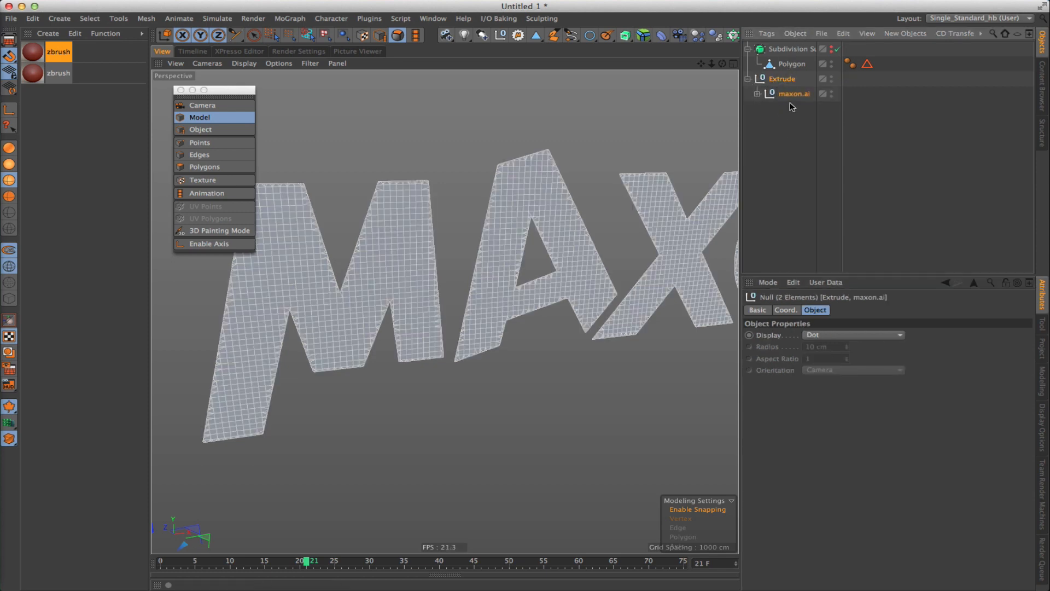
left_click(795, 34)
left_click(804, 44)
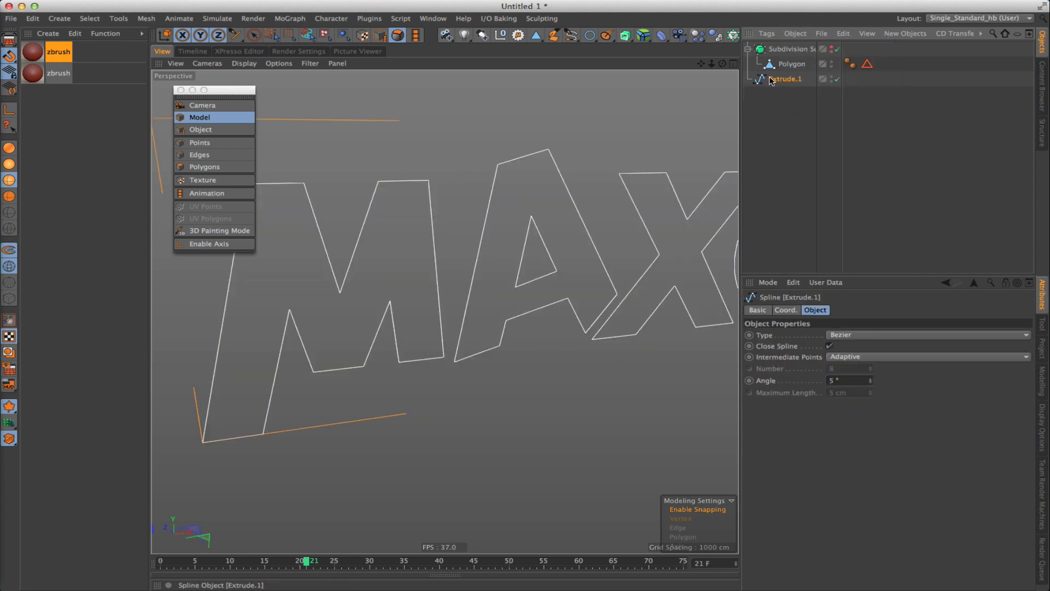
key("super+z")
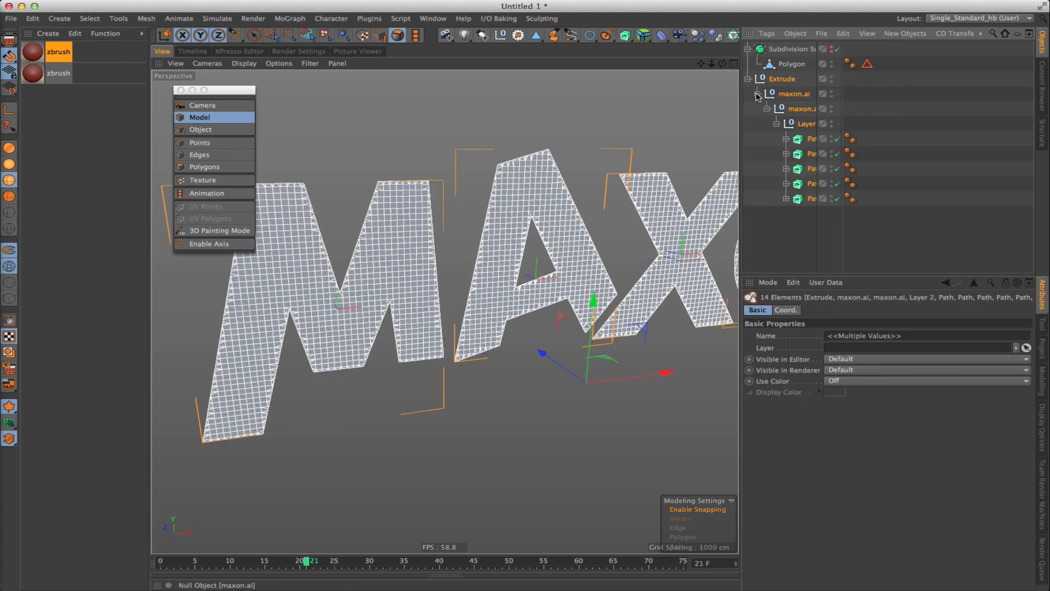
Make the five Path extrudes editable and merge them with their parent nulls into a single polygon object.
left_click_drag(809, 233, 791, 133)
key("c")
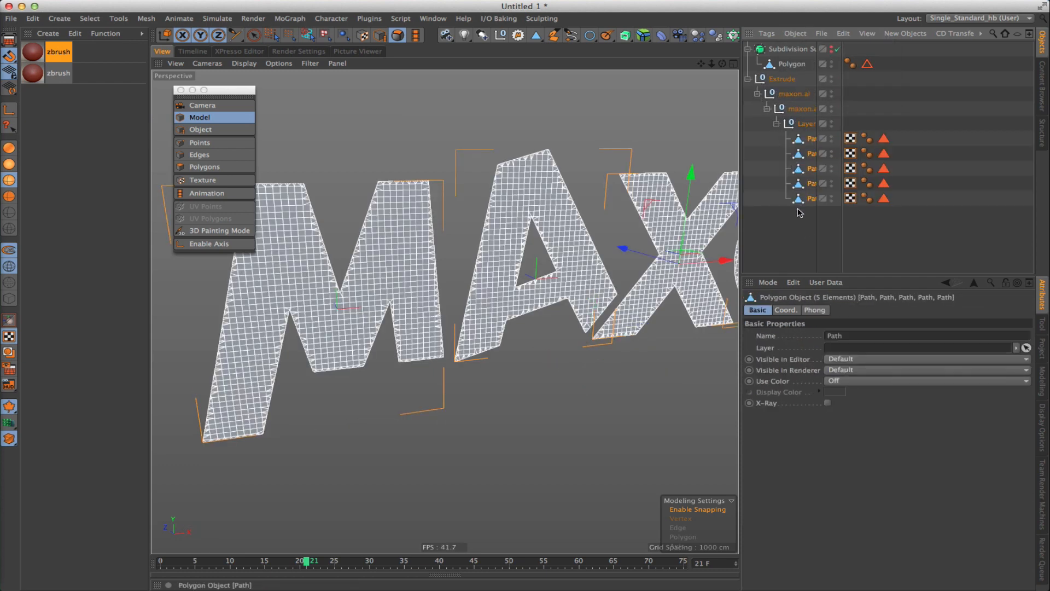
left_click_drag(805, 228, 766, 47)
left_click_drag(807, 230, 780, 71)
right_click(794, 40)
left_click(799, 52)
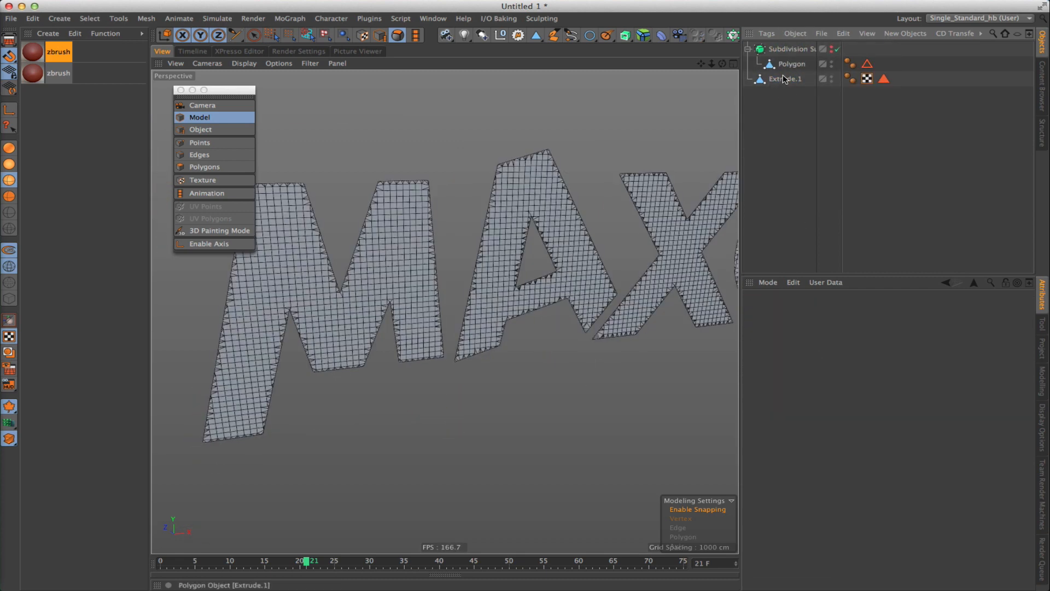
Rename the merged Extrude.1 polygon object as MAXON.
left_click(783, 80)
double_click(783, 80)
type("MAX")
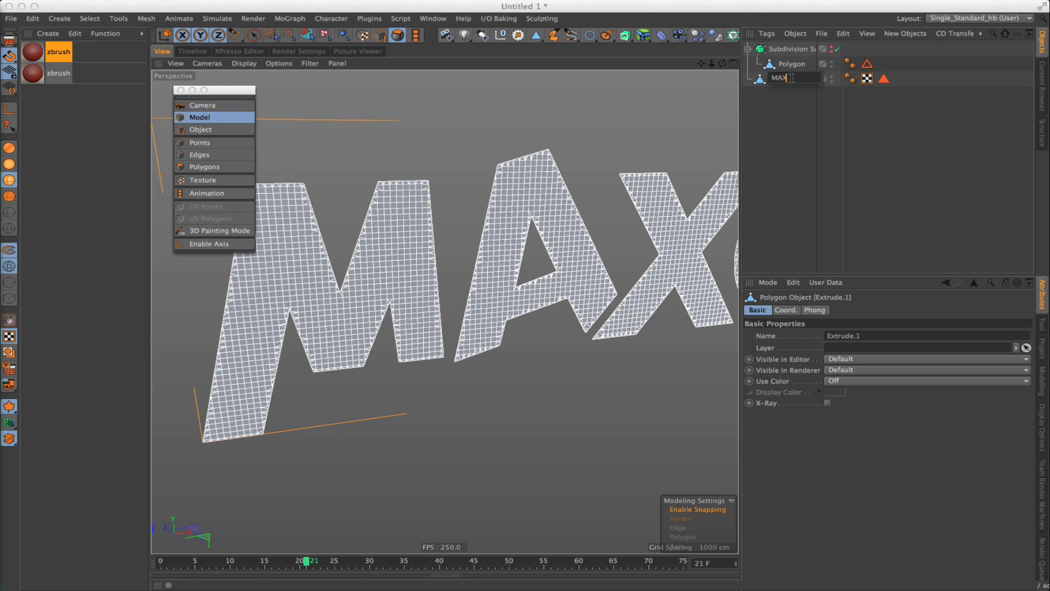
type("ON")
key("Return")
Delete the Subdivision Surface together with its Polygon child, and select the MAXON object.
left_click(766, 52)
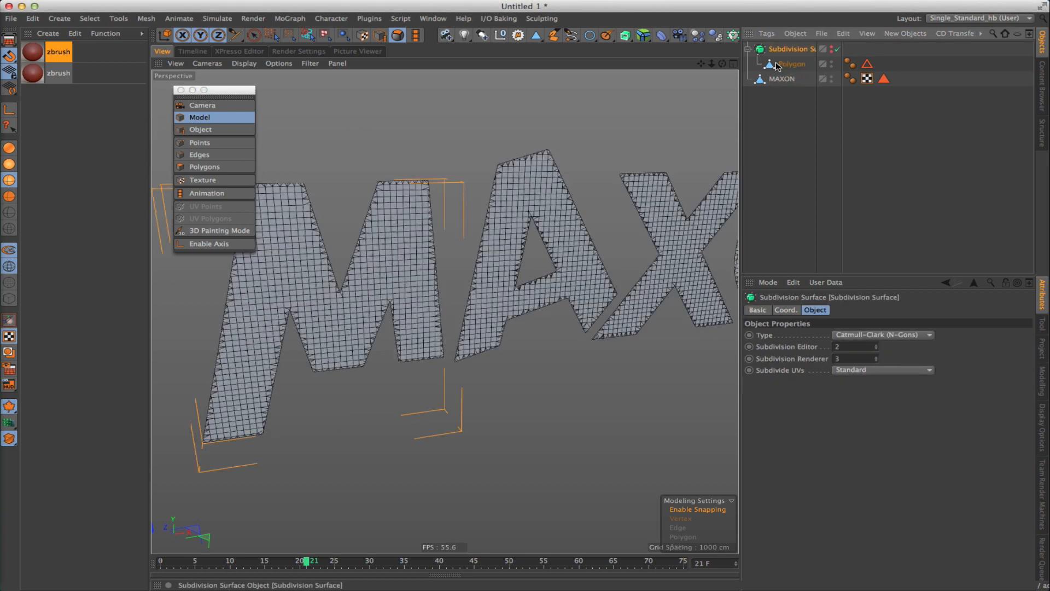
key("Delete")
left_click(769, 50)
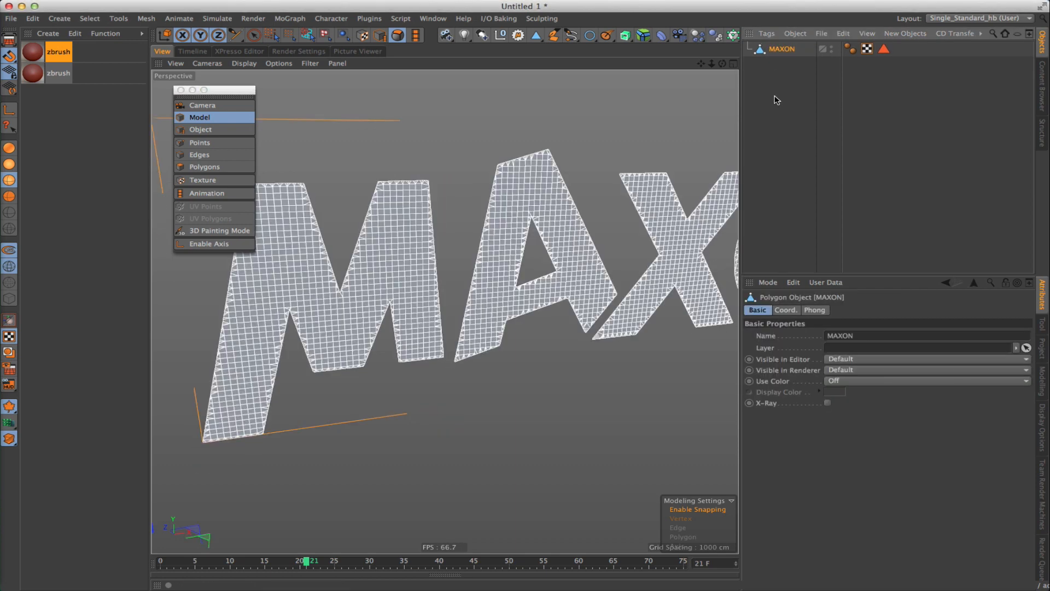
left_click_drag(434, 261, 476, 258, "alt")
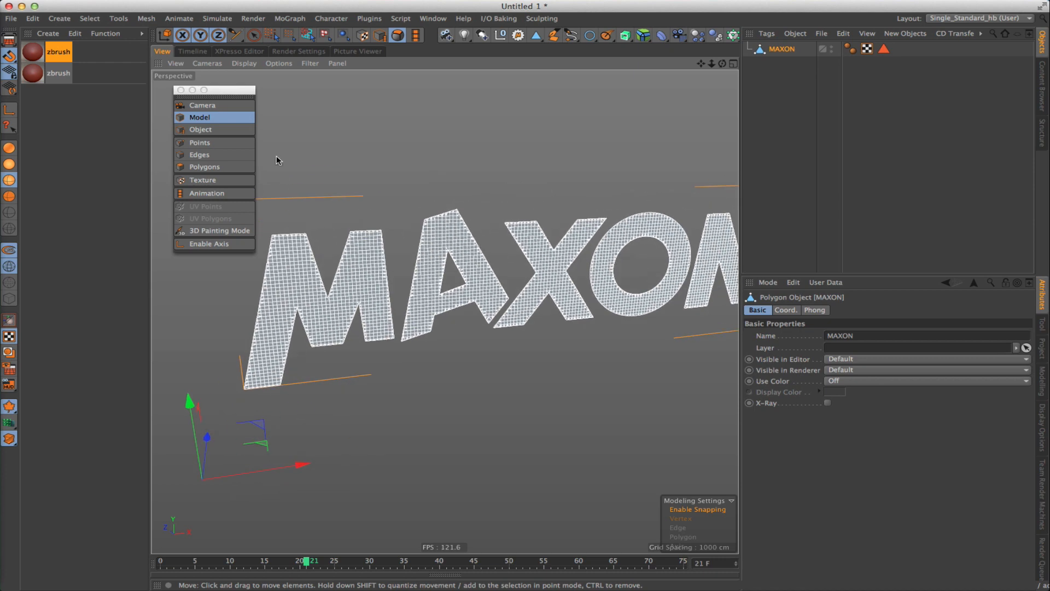
Export the scene as a Wavefront OBJ file named maxon, at the default scale in centimeters.
left_click(11, 18)
mouse_move(121, 320)
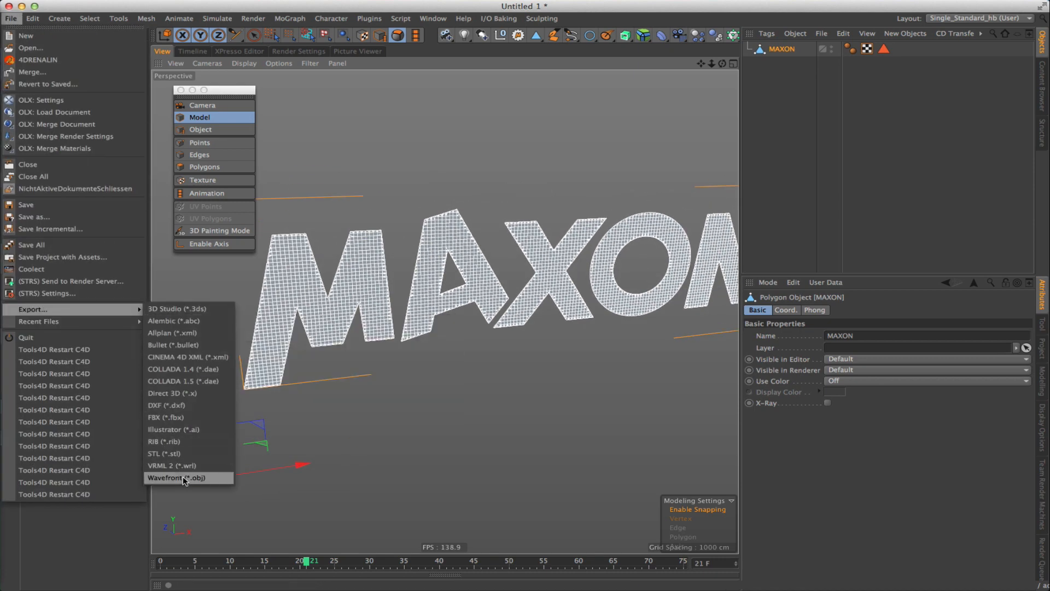
left_click(184, 478)
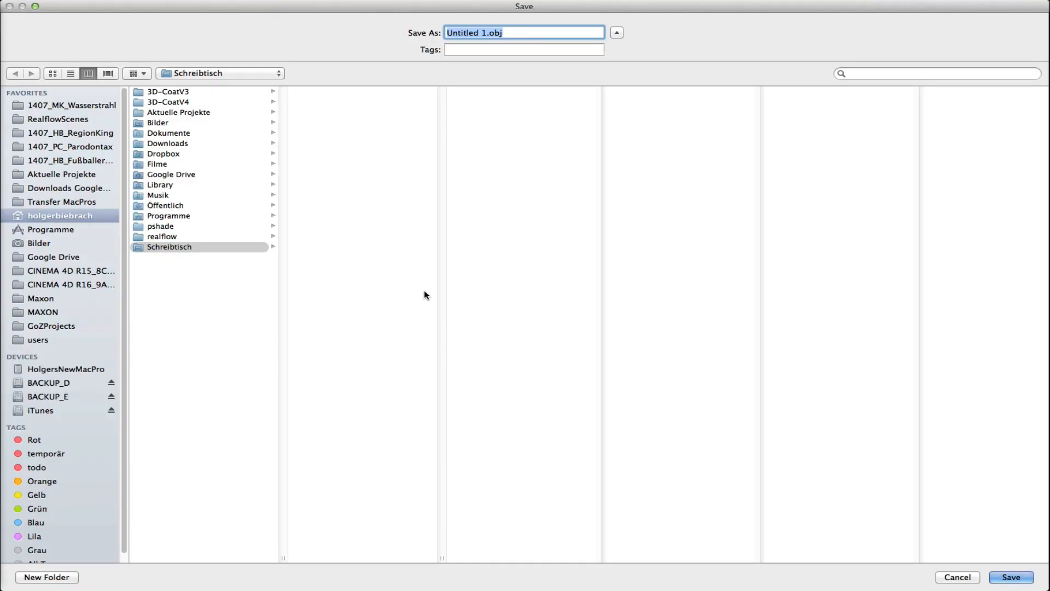
type("maxon")
key("Return")
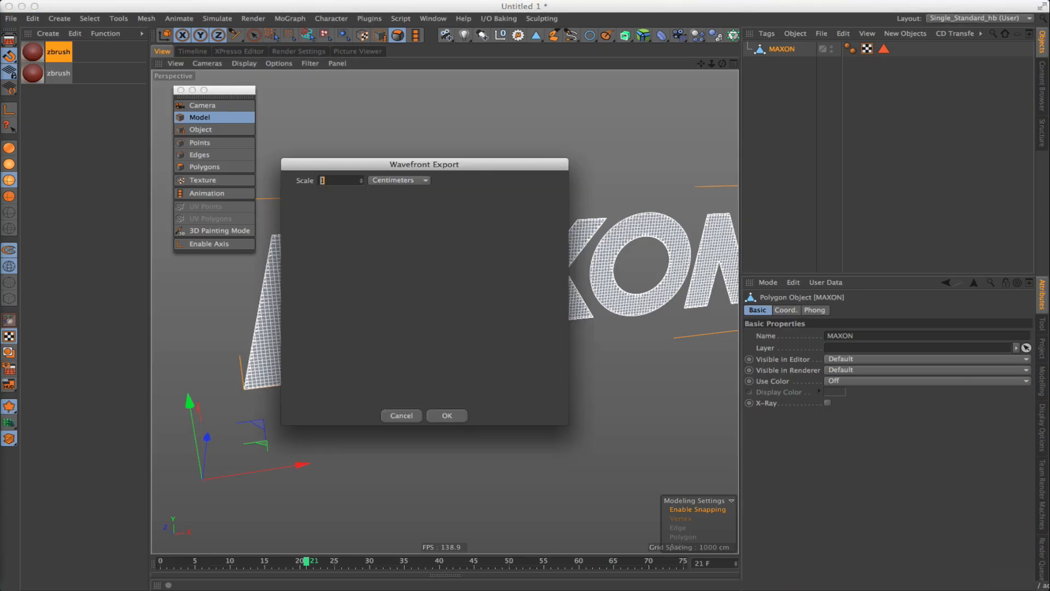
left_click(454, 417)
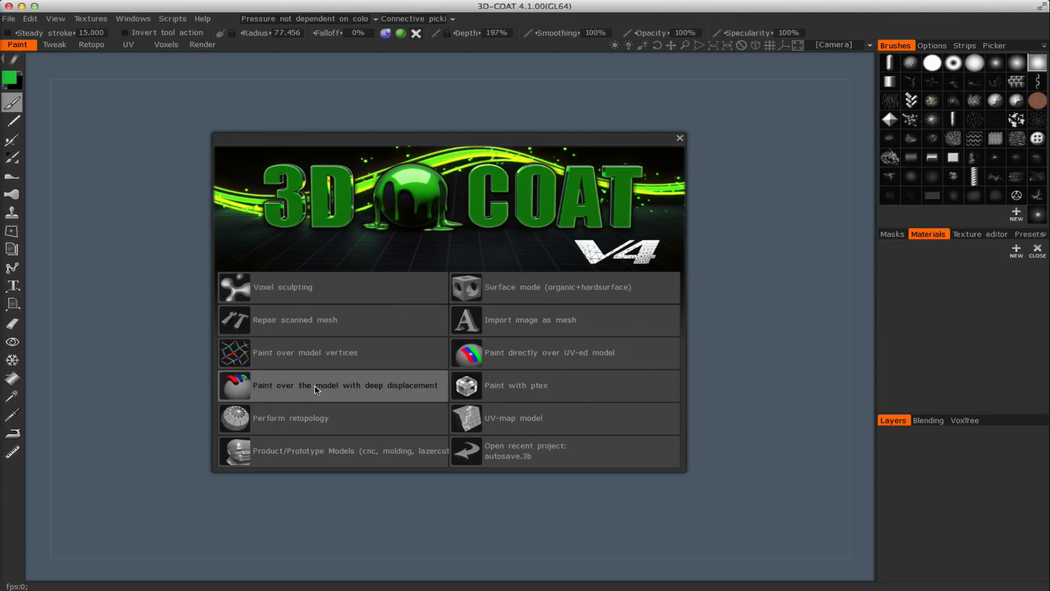
Switch to 3D-Coat and start an auto-retopology with maxon.obj from the desktop as the source mesh.
left_click(276, 420)
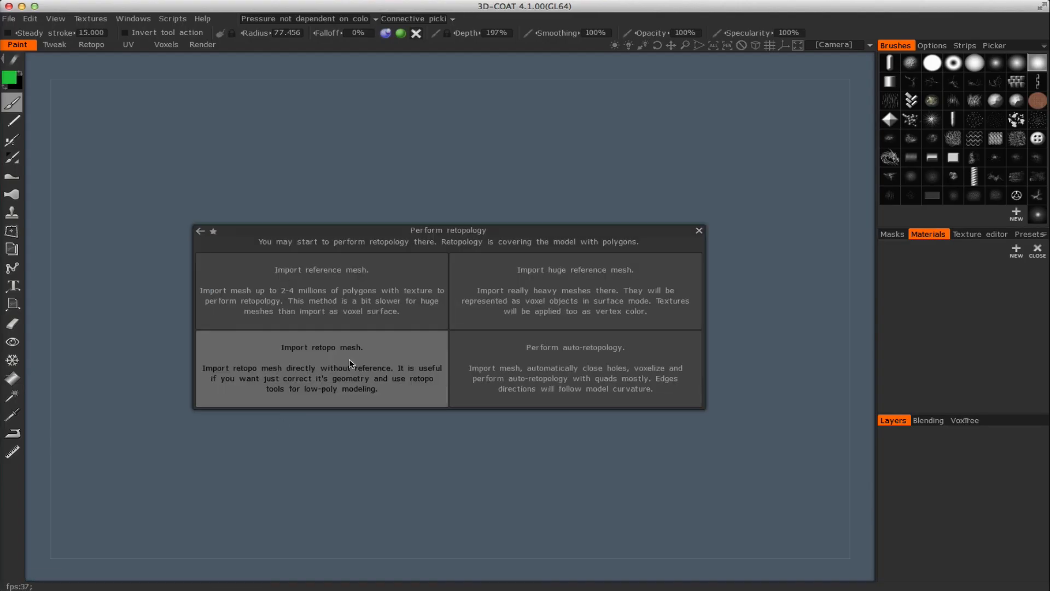
left_click(577, 363)
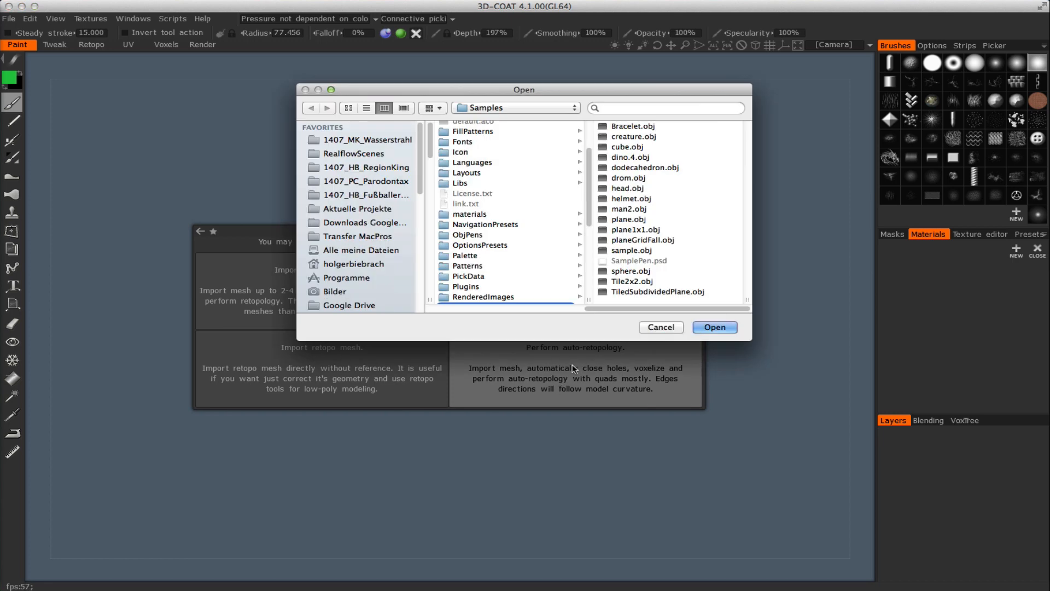
key("super+shift+d")
left_click(611, 129)
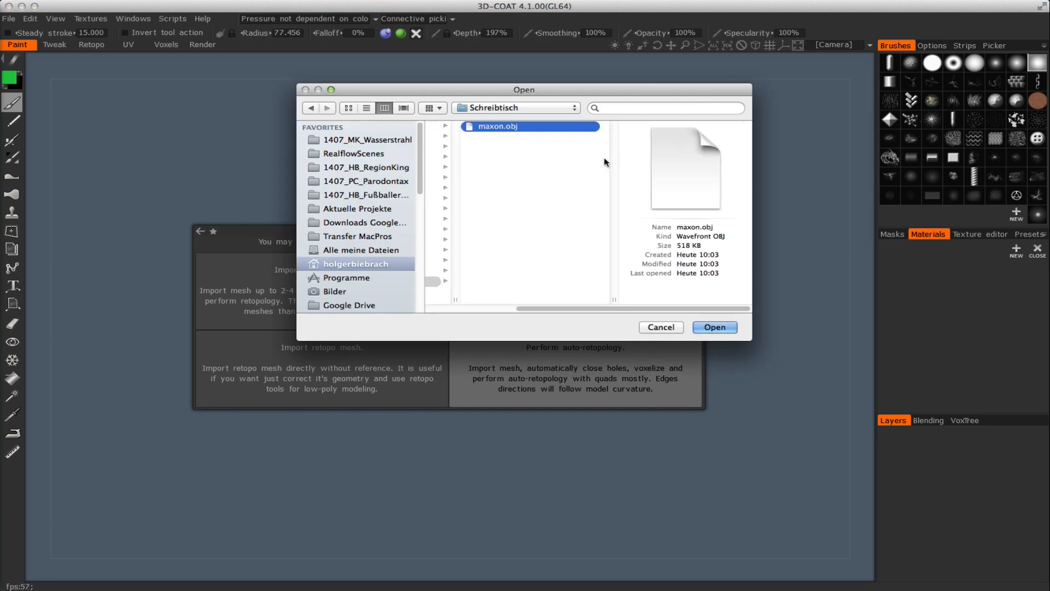
key("Return")
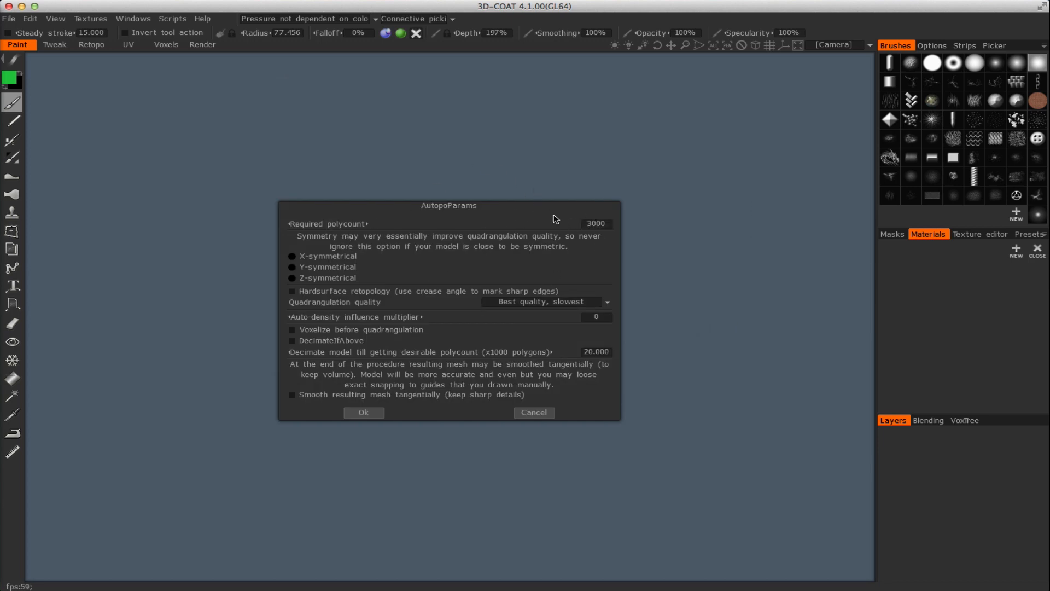
Set the required polycount of the auto-retopology to 2000.
left_click(587, 224)
left_click(636, 224)
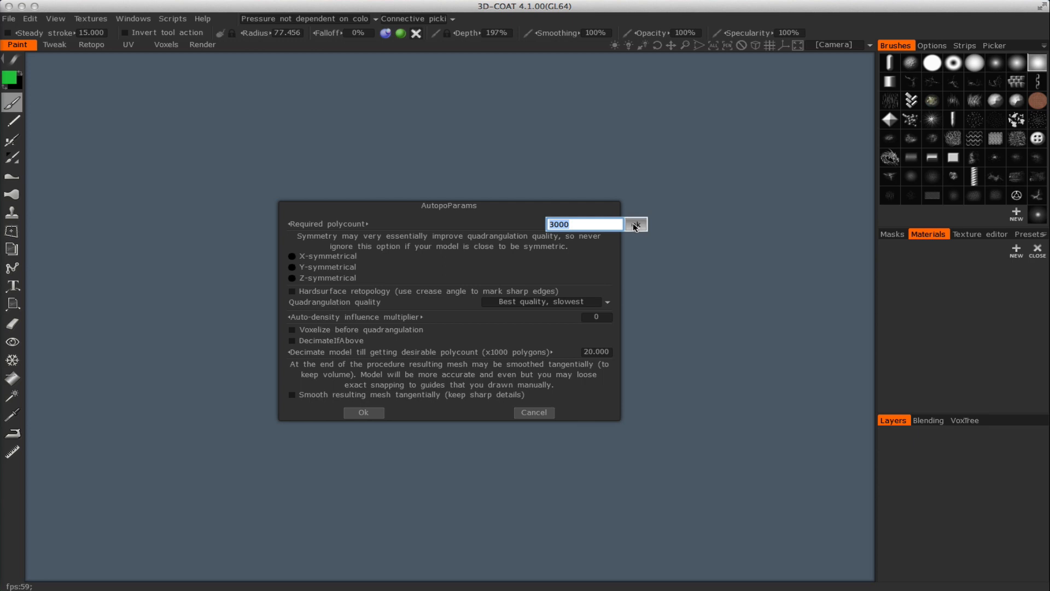
left_click(588, 227)
type("2000")
key("Return")
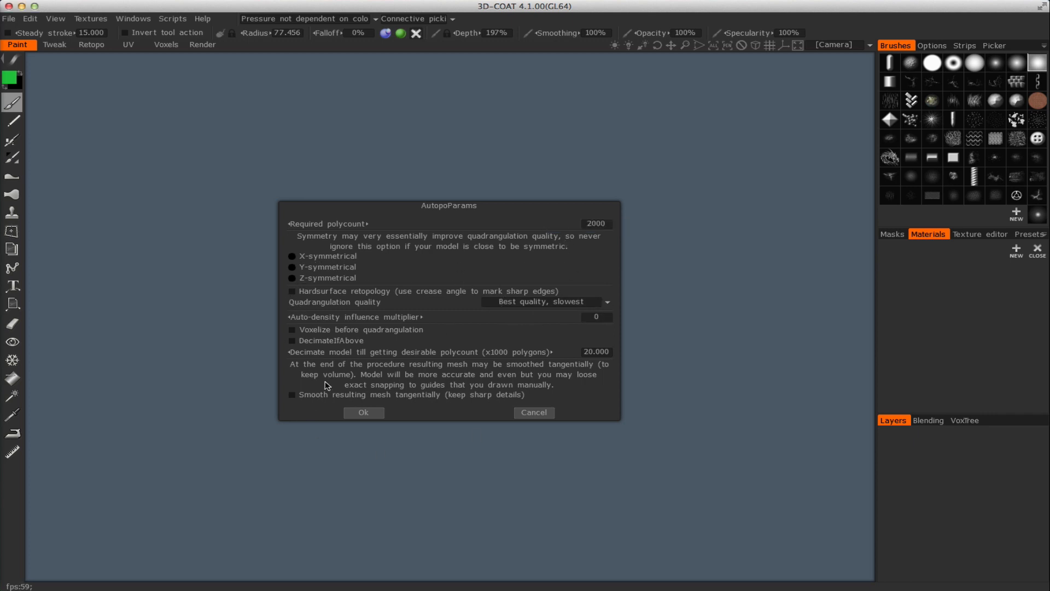
Toggle hardsurface retopology on and off again, and run the auto-retopology without drawing guide strokes.
left_click(290, 292)
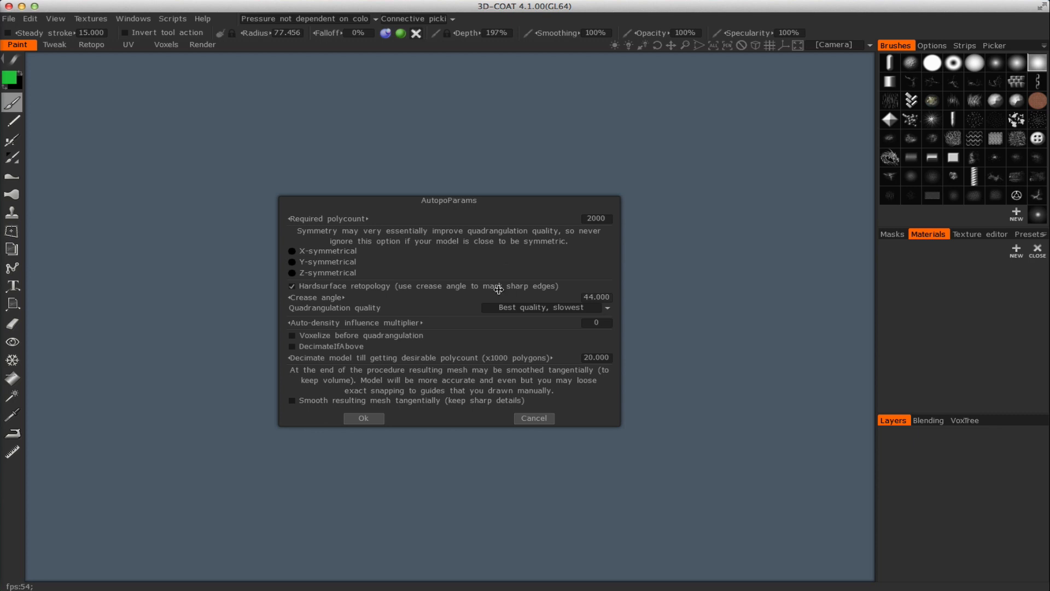
left_click(292, 287)
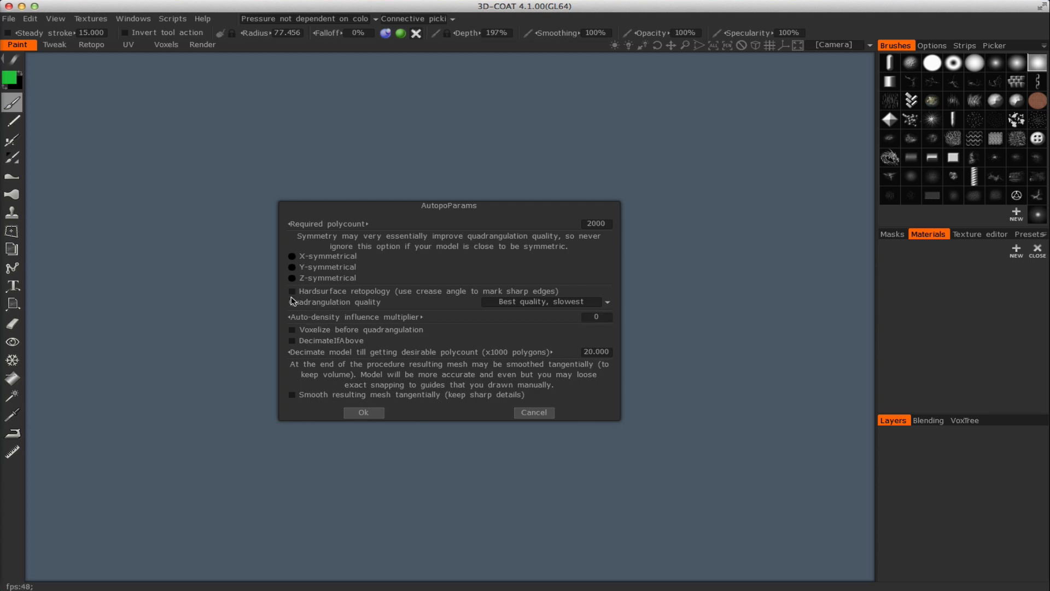
left_click(364, 414)
left_click(364, 123)
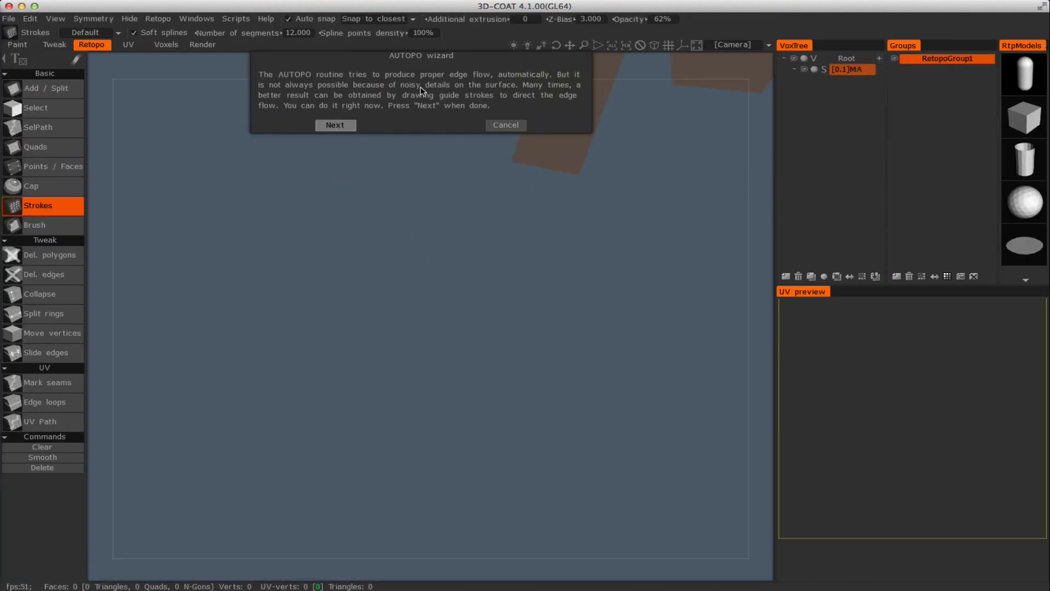
left_click(330, 124)
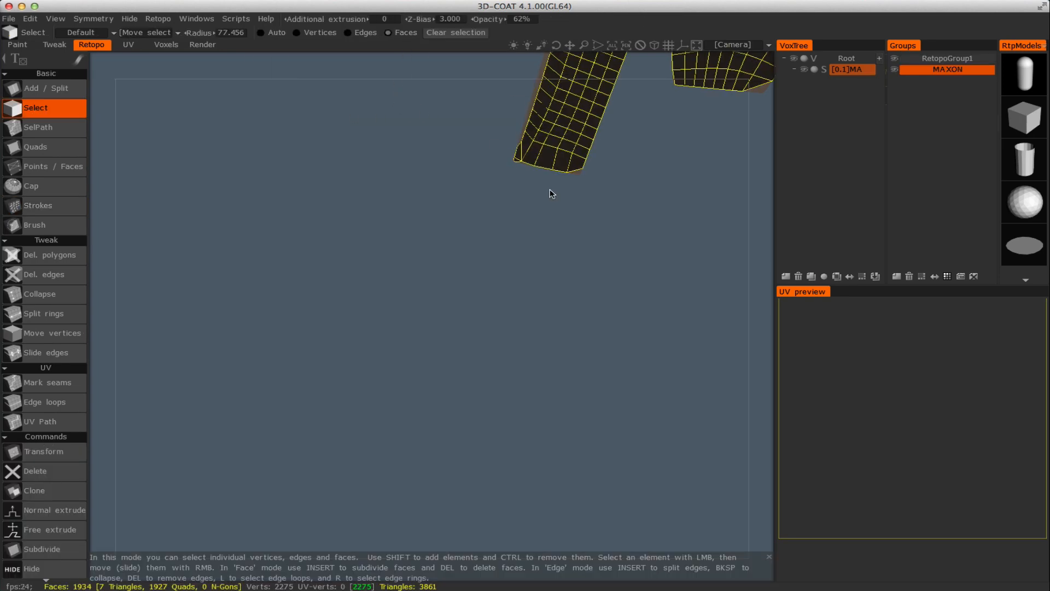
Examine the quad flow of the retopology mesh across the MAXON letters, from the M over to the N.
middle_click_drag(527, 192, 386, 324, "alt")
right_click_drag(387, 323, 427, 260, "alt")
left_click_drag(427, 259, 521, 253, "alt")
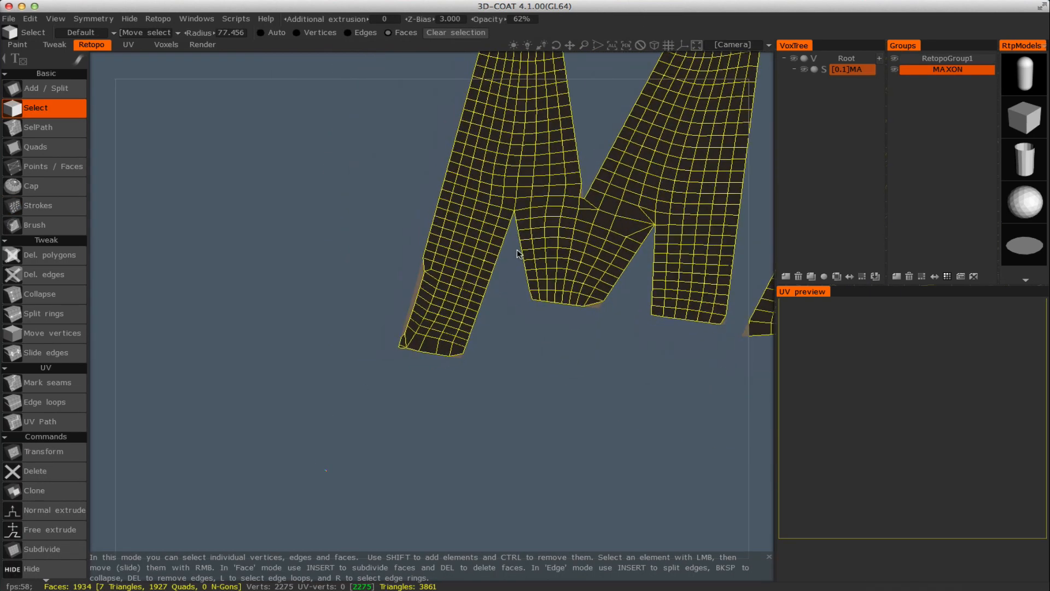
right_click_drag(520, 253, 486, 241, "alt")
middle_click_drag(486, 241, 347, 239, "alt")
left_click_drag(346, 239, 433, 245, "alt")
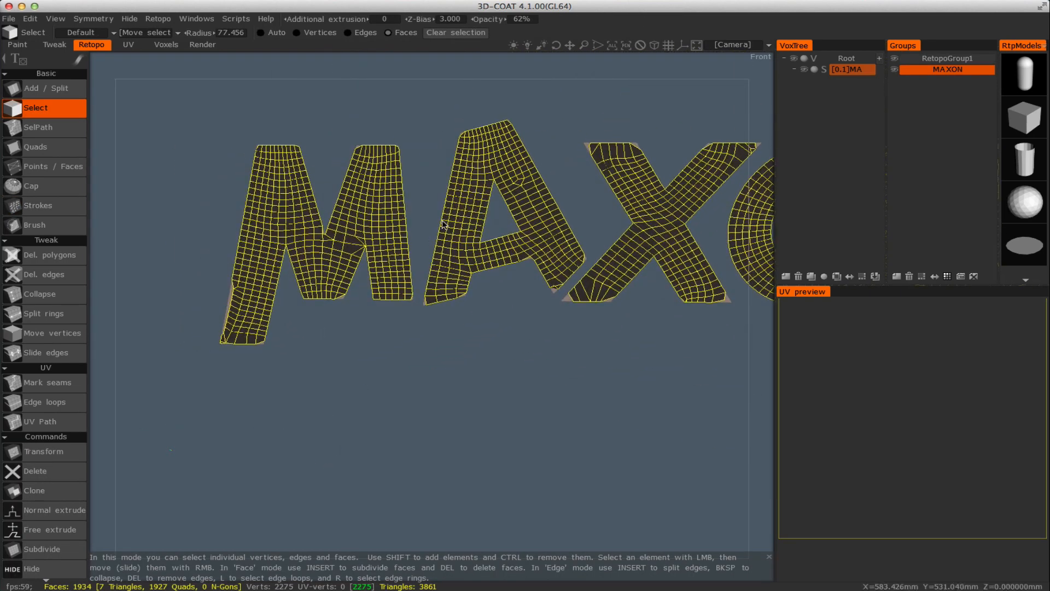
middle_click_drag(433, 244, 350, 240, "alt")
left_click_drag(350, 240, 301, 238, "alt")
right_click_drag(300, 238, 411, 216, "alt")
middle_click_drag(426, 215, 301, 223, "alt")
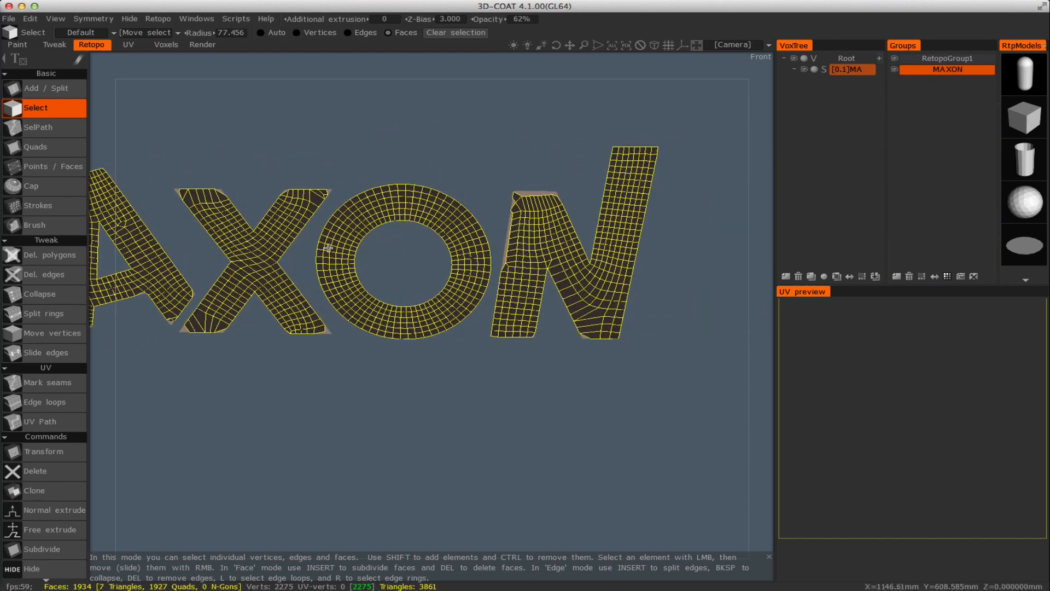
Examine the retopologized corners and outlines up close on the final N, and go back to the M and A.
right_click_drag(589, 352, 600, 327, "alt")
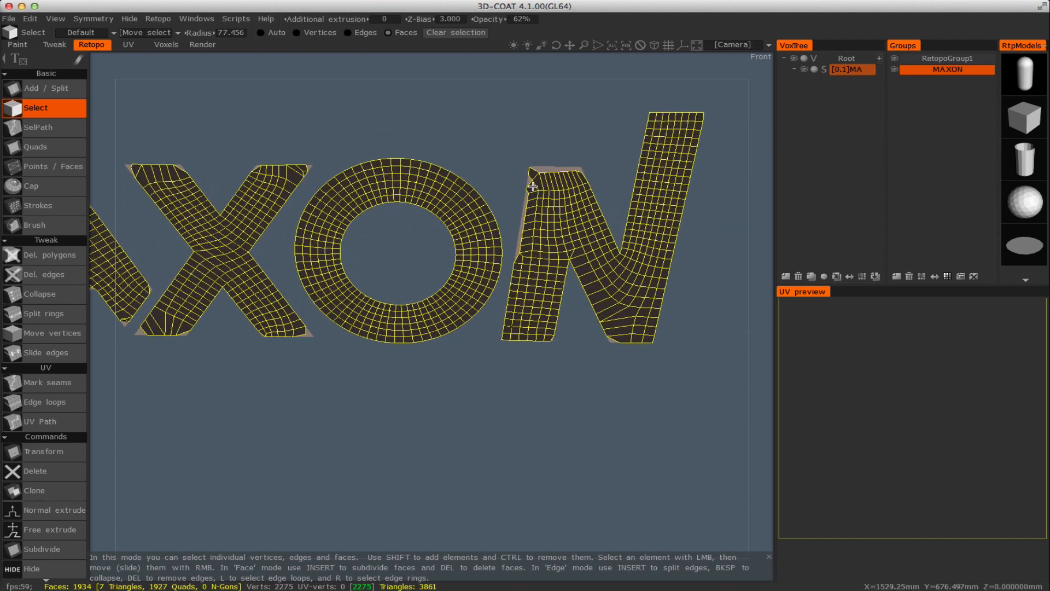
right_click_drag(564, 218, 596, 301, "alt")
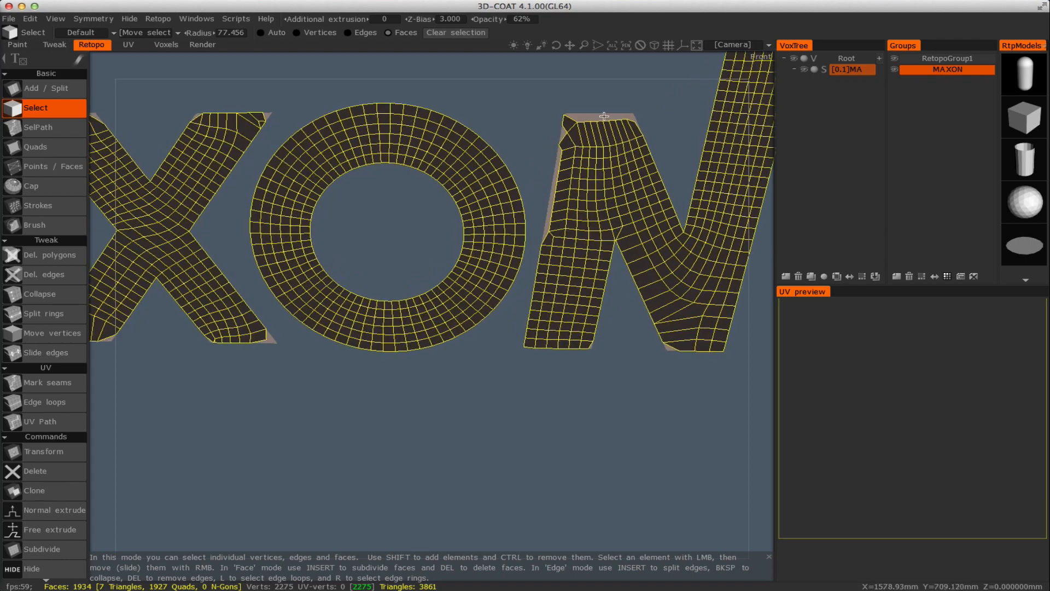
middle_click_drag(549, 240, 447, 311, "alt")
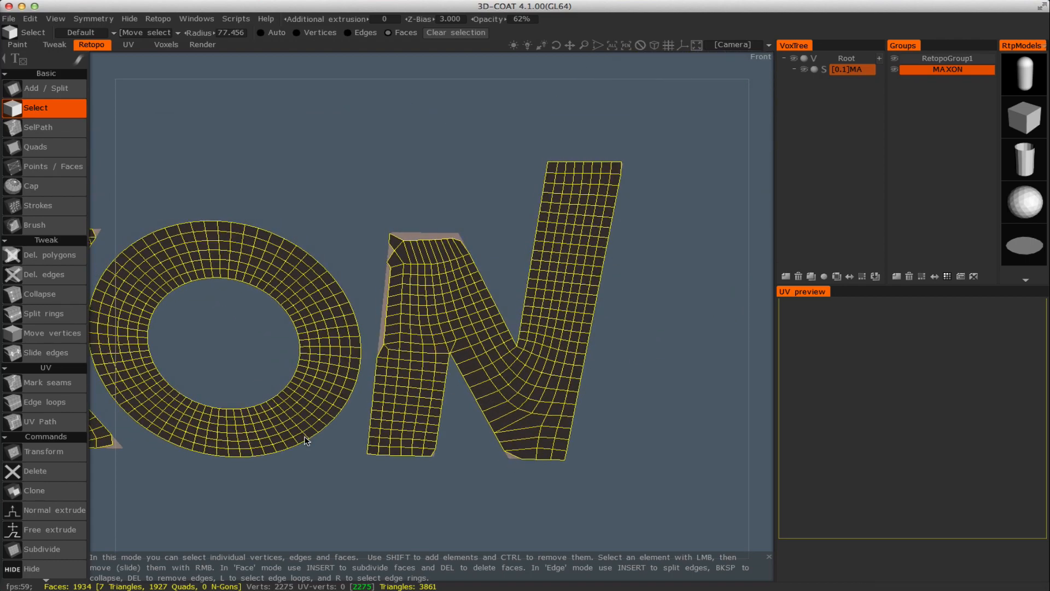
middle_click_drag(482, 401, 602, 391, "alt")
middle_click_drag(332, 321, 514, 294, "alt")
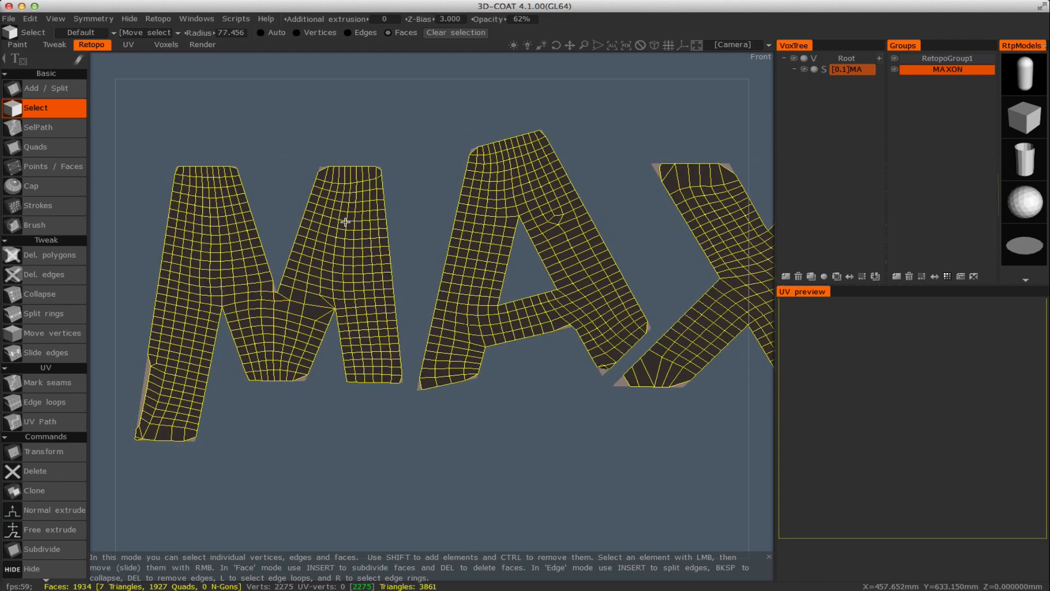
right_click_drag(347, 225, 331, 223, "alt")
mouse_move(269, 272)
middle_mouse_down("alt")
mouse_move(281, 256)
mouse_move(283, 266)
middle_mouse_up("alt")
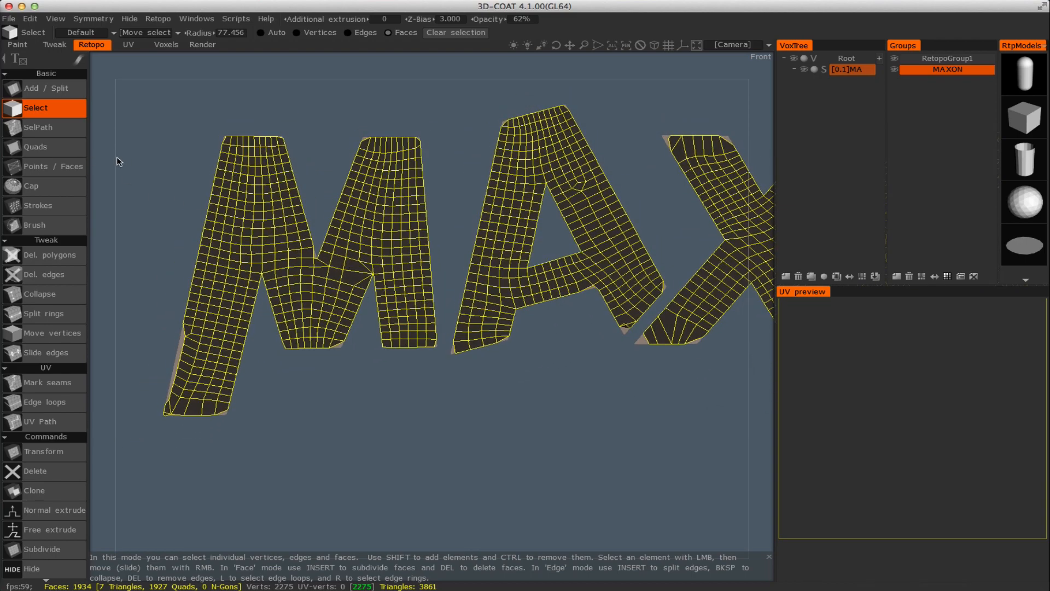
Export the retopology mesh to the desktop as an OBJ file named retopo.
left_click(158, 18)
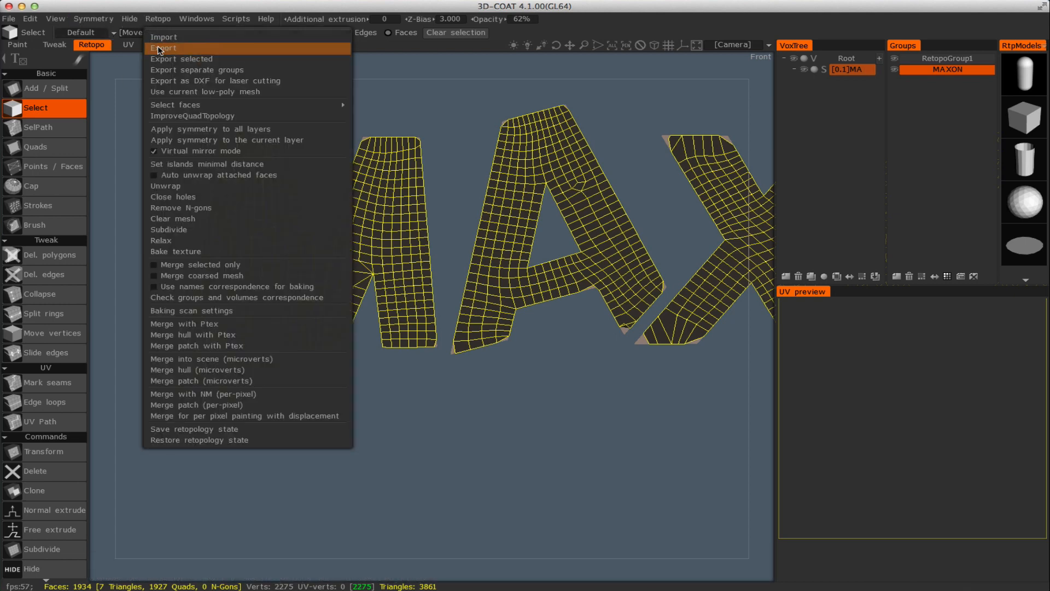
left_click(160, 48)
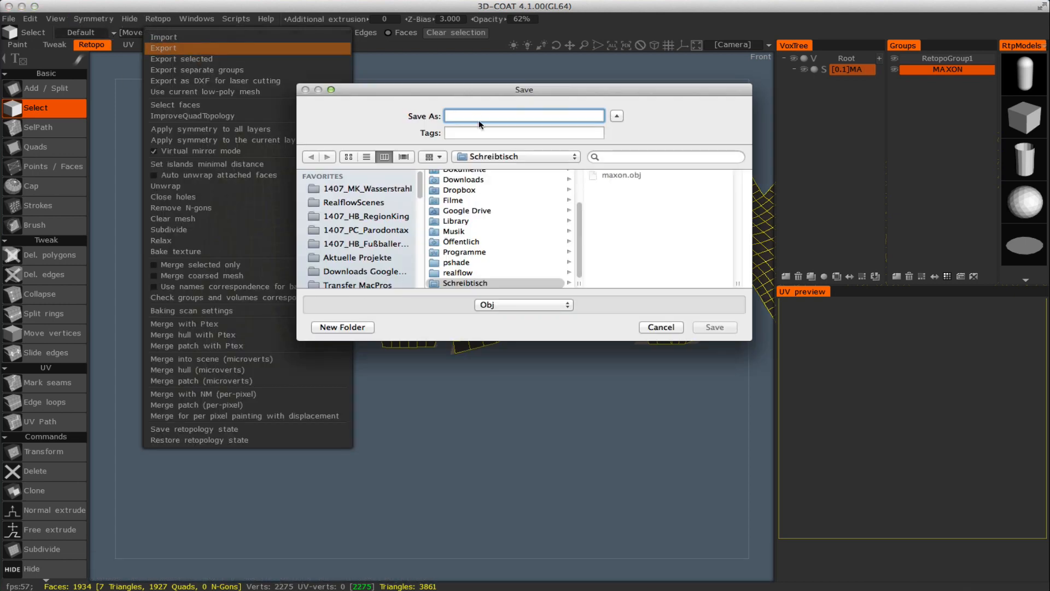
type("retopo")
key("Return")
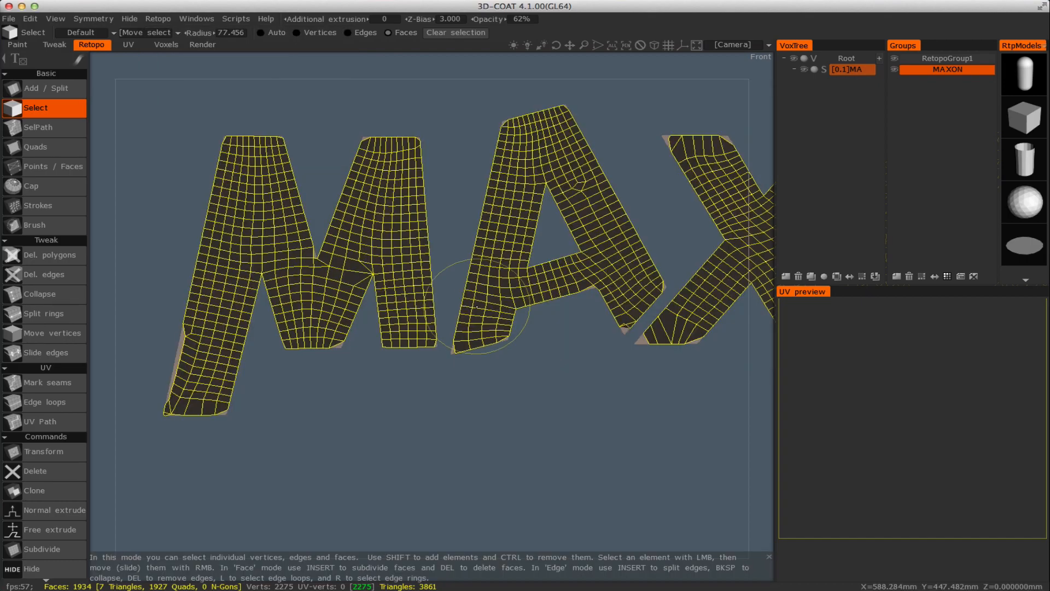
Switch back to Cinema 4D and undo the Subdivision Surface deletion, the MAXON rename and the merging of the Path extrudes.
key("super+Tab")
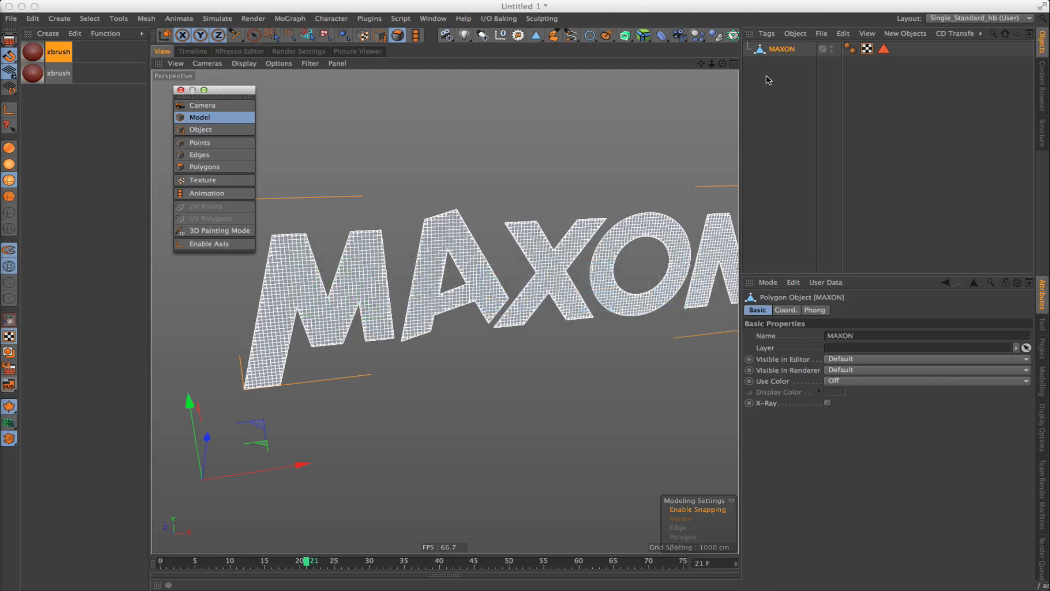
left_click(821, 33)
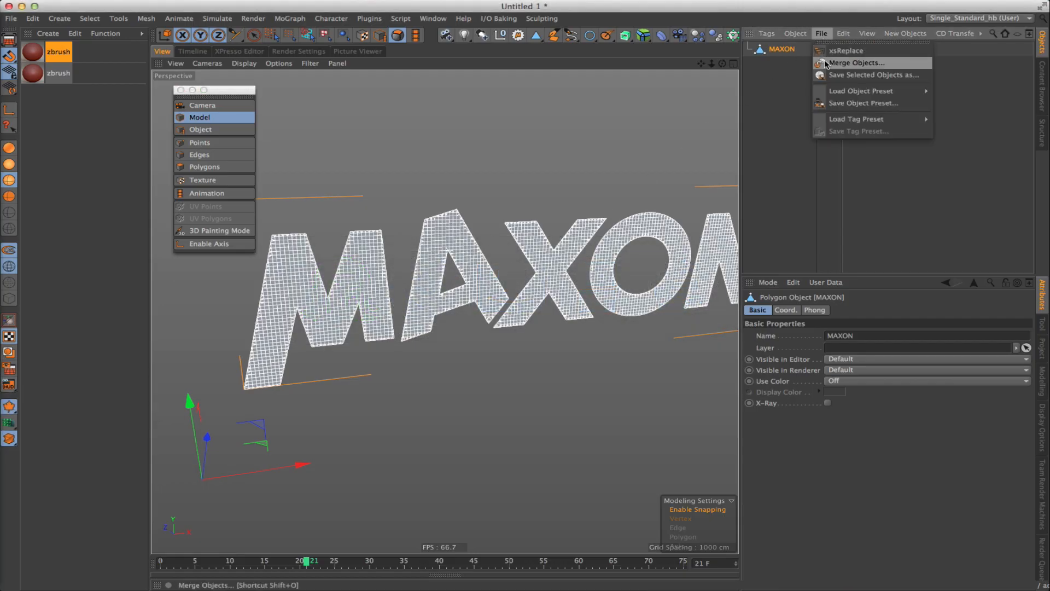
left_click(762, 109)
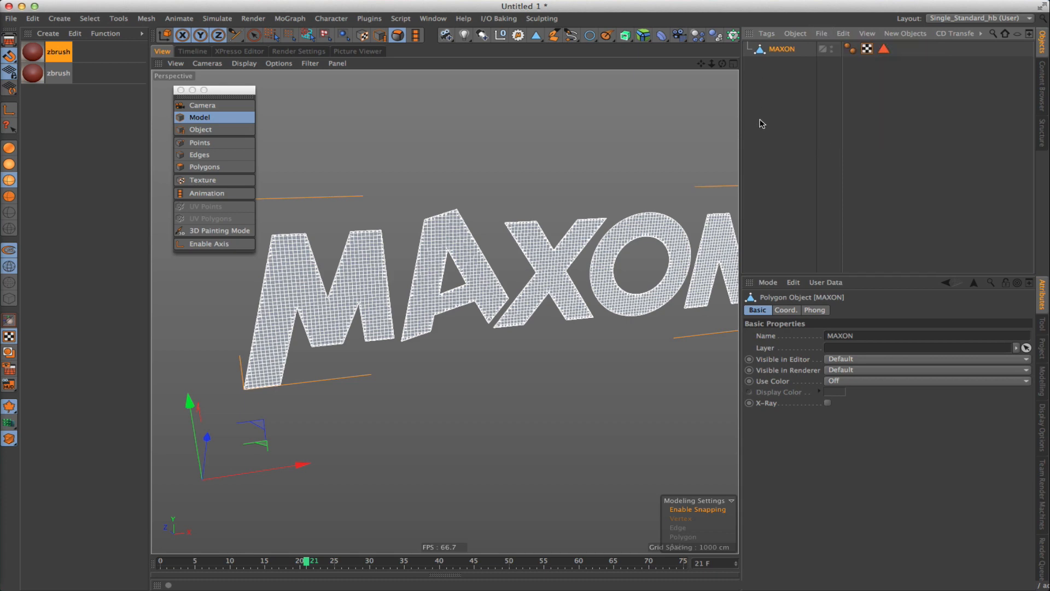
key("super+z")
key("super+z")
key("super+z")
key("super+z")
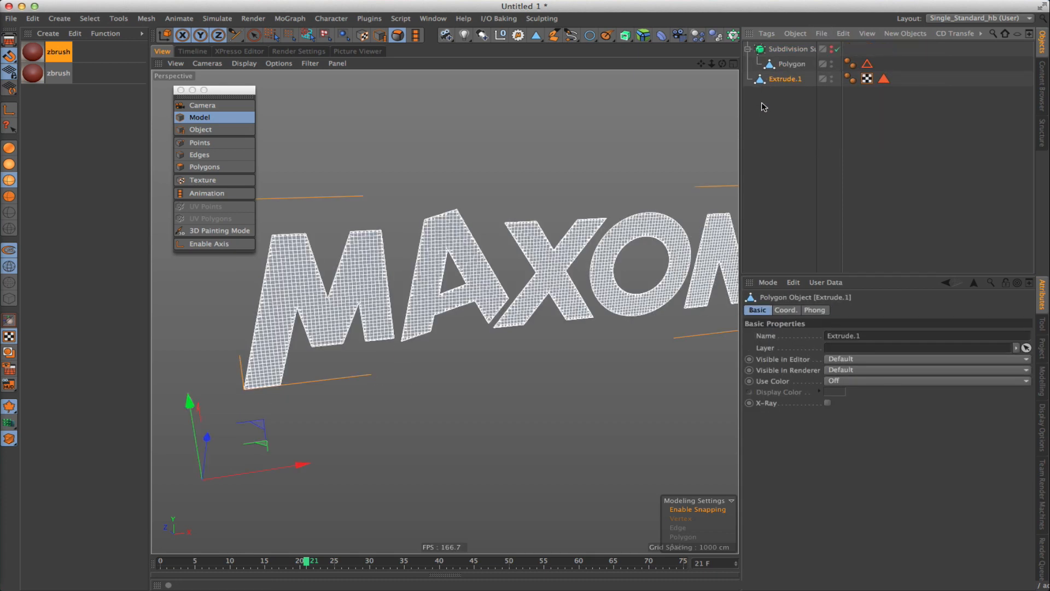
key("super+z")
key("super+z")
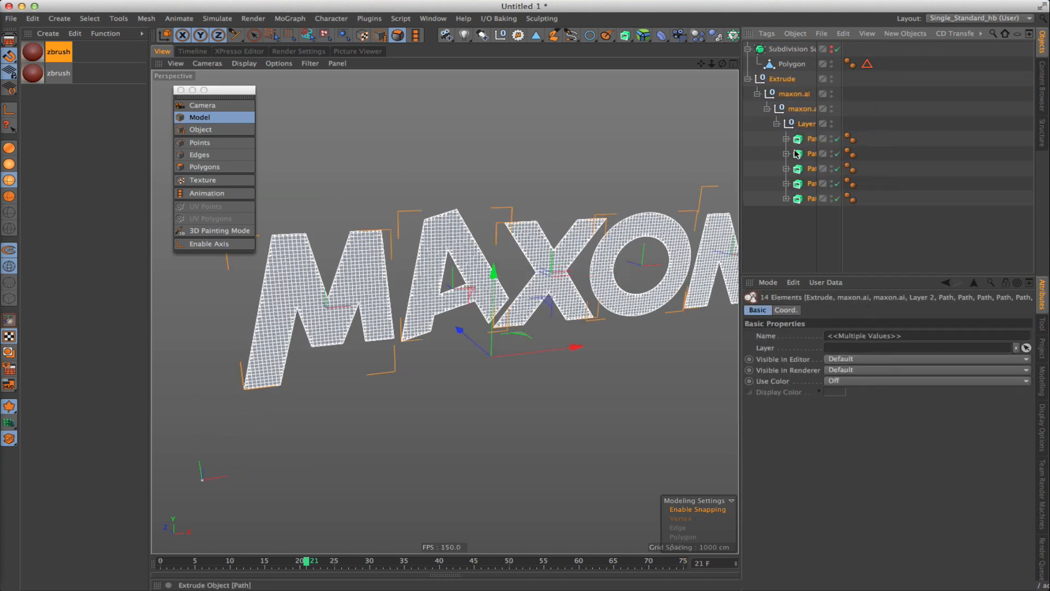
Undo the Extrude's conversion and the Extrude itself, back to the plain maxon.ai Path splines.
left_click(807, 185)
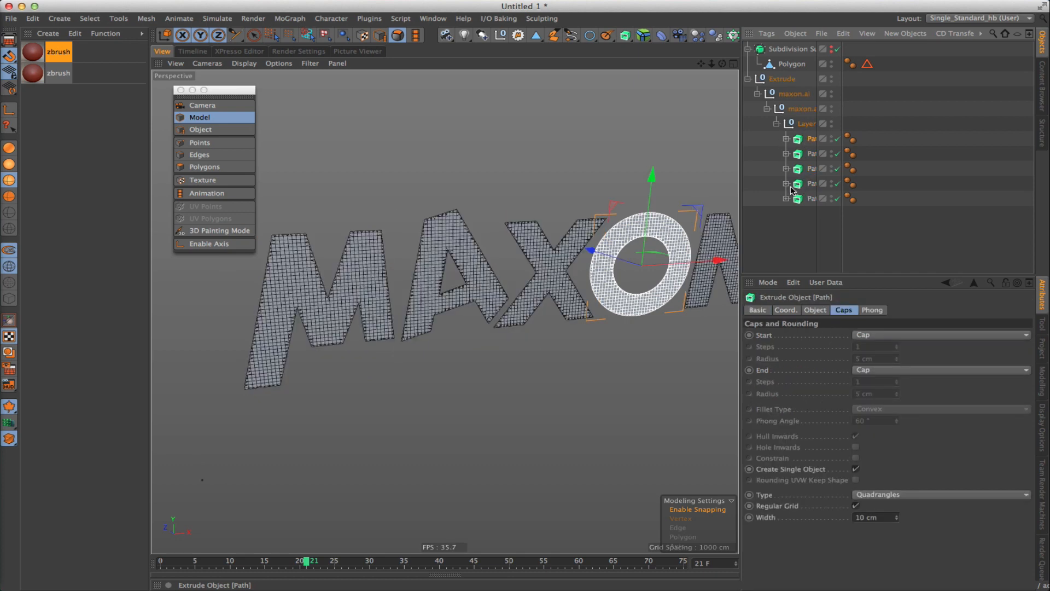
key("super+z")
key("super+z")
key("super+z")
key("super+z")
left_click(749, 79)
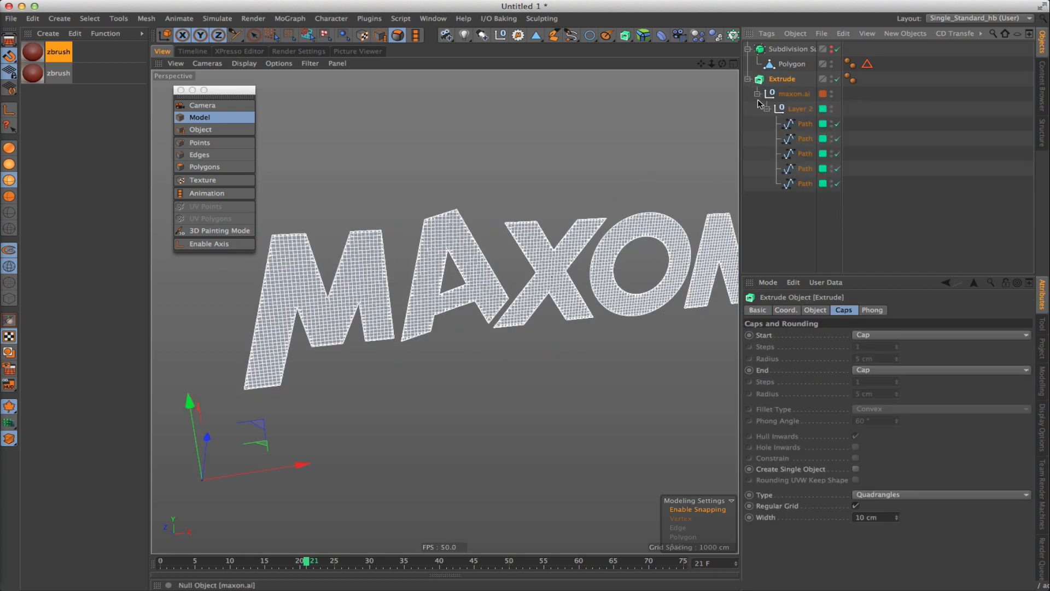
key("super+z")
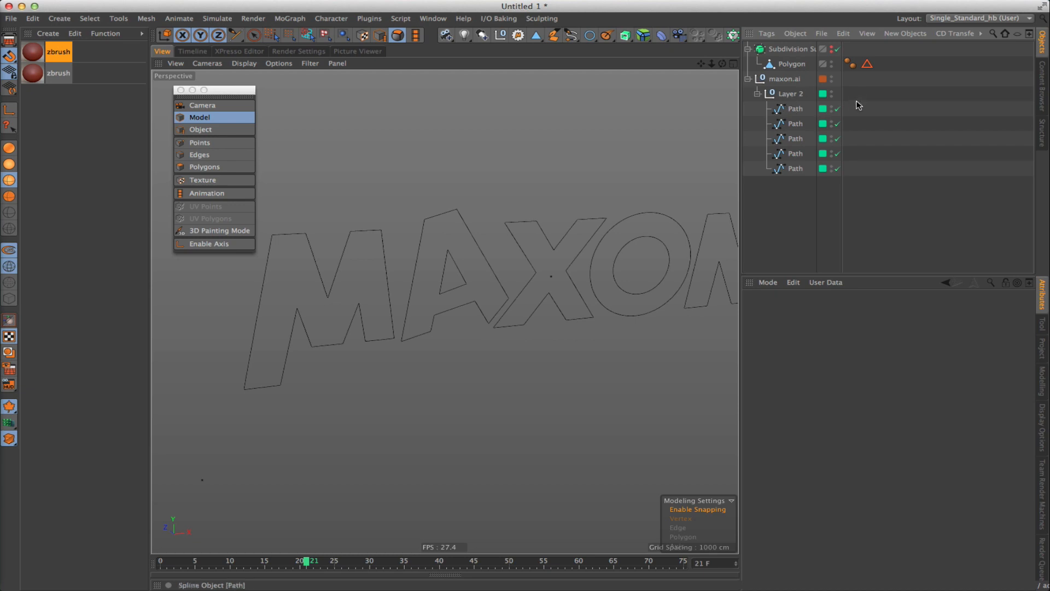
Merge retopo.Obj from the desktop into the scene and view the imported MAXON mesh.
left_click(822, 33)
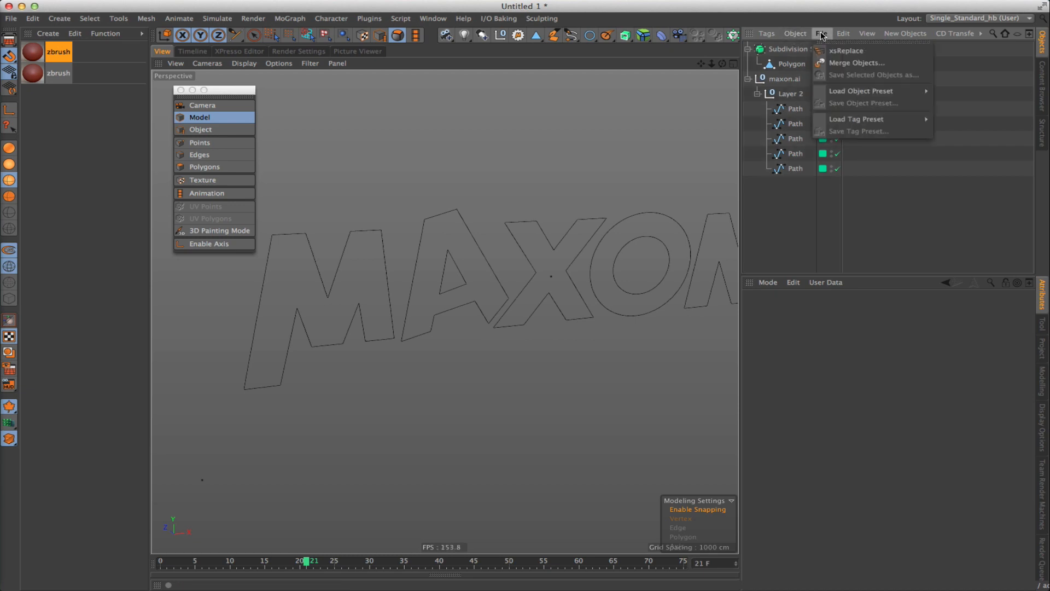
left_click(831, 63)
left_click(326, 74)
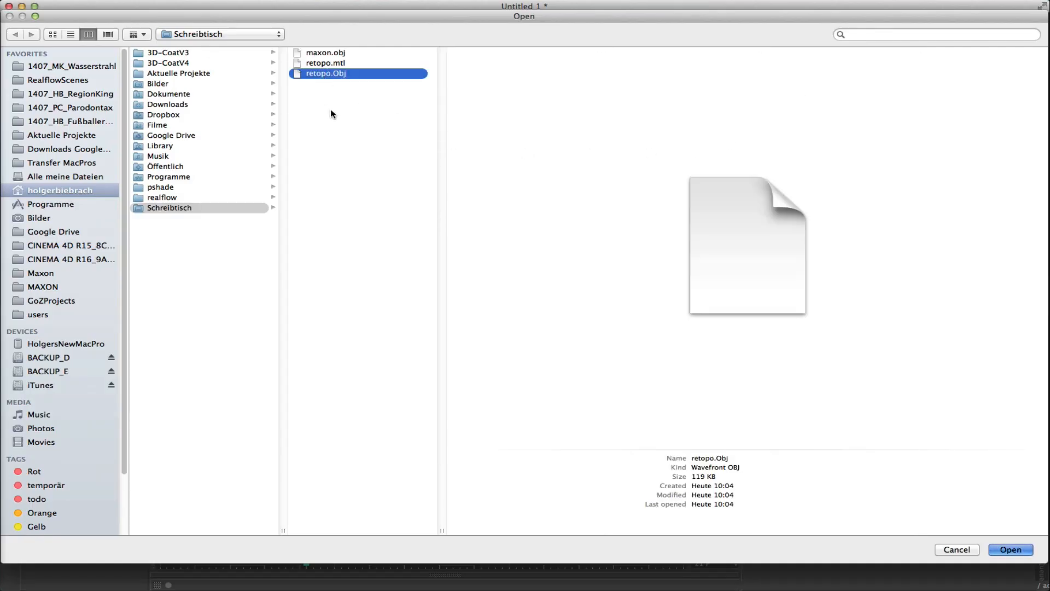
key("Return")
left_click_drag(363, 264, 470, 307, "alt")
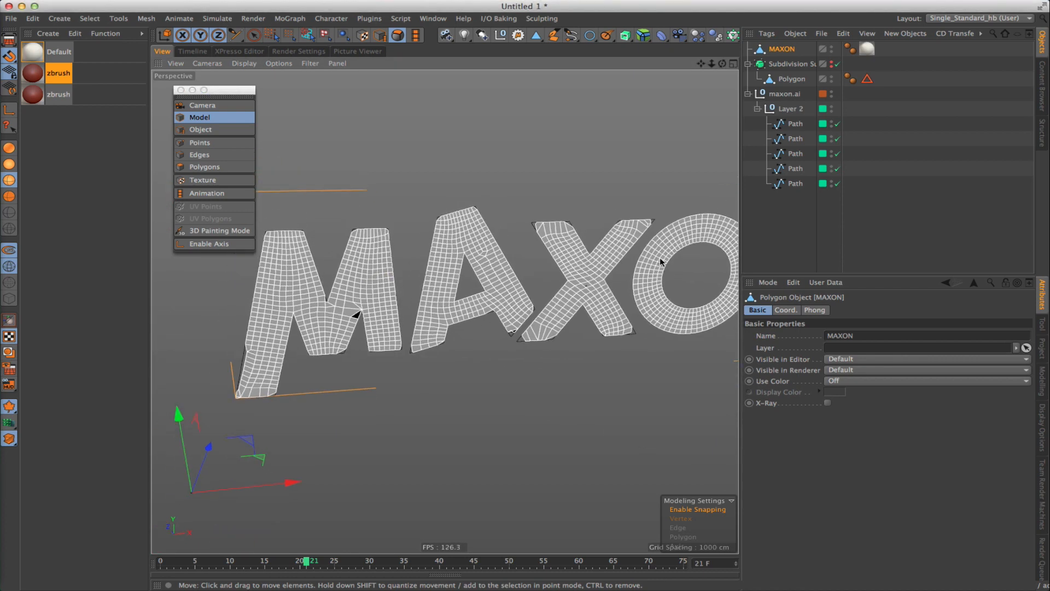
Switch to the front view and give the MAXON polygon object a dark blue display color with Use Color set to On.
left_click_drag(660, 257, 529, 281, "alt")
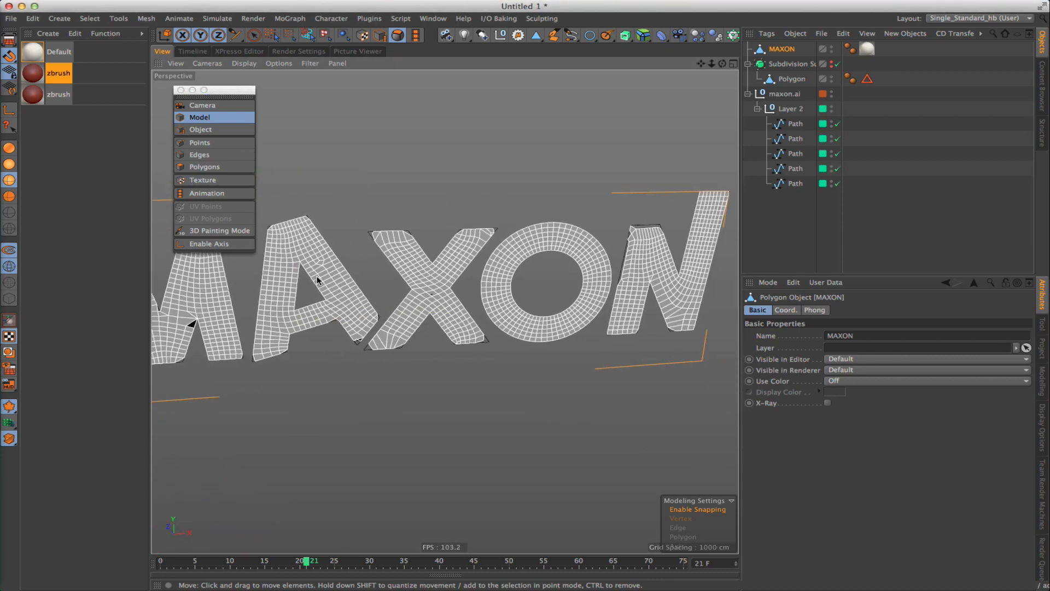
left_click_drag(317, 280, 409, 338, "alt")
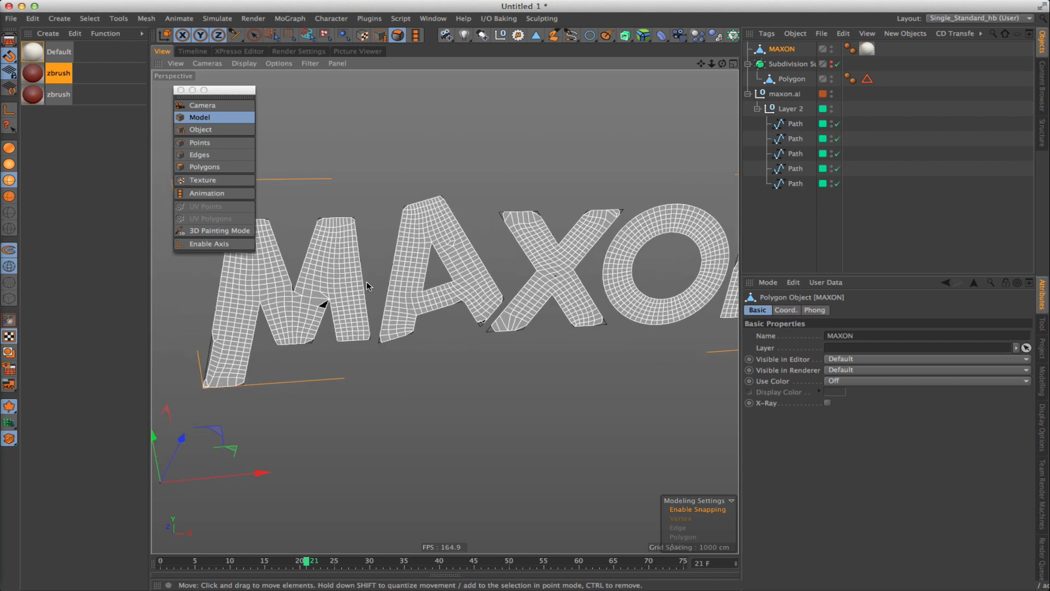
key("F4")
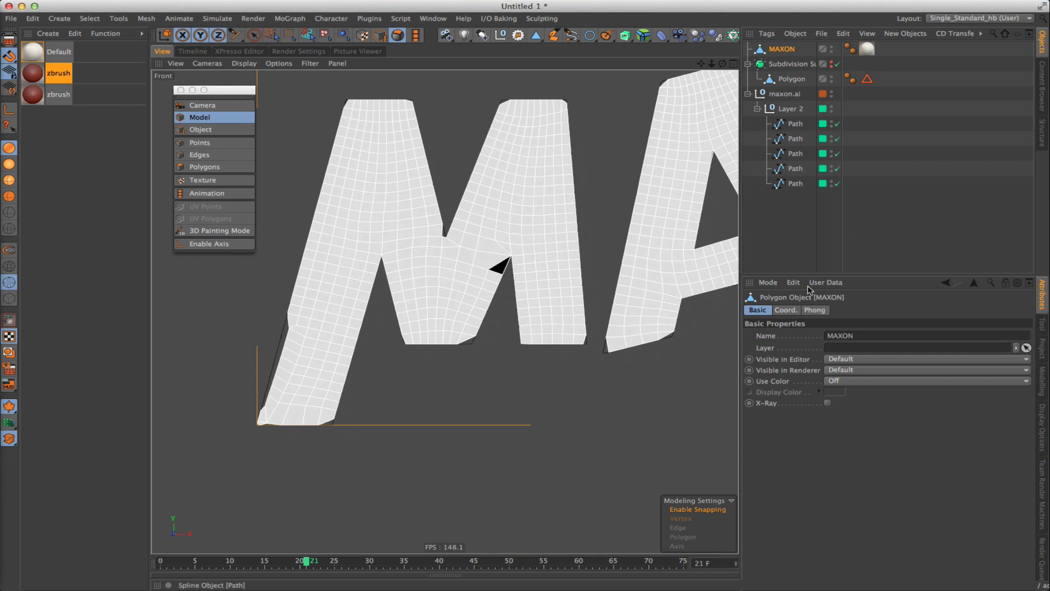
left_click(842, 382)
left_click(846, 416)
left_click(831, 392)
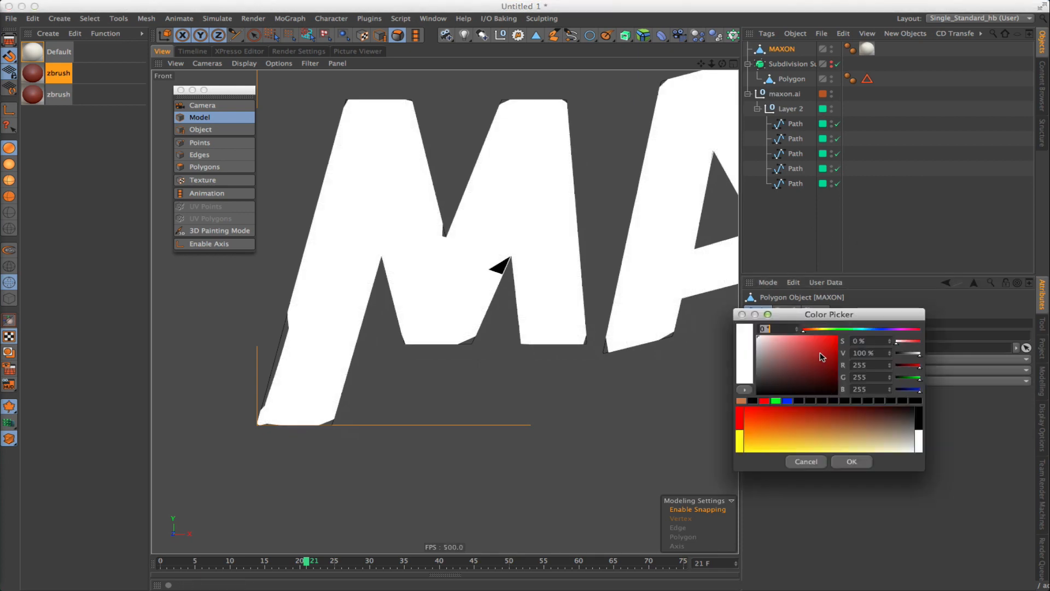
left_click_drag(820, 353, 831, 372)
left_click_drag(863, 330, 874, 329)
left_click_drag(828, 374, 824, 382)
left_click(849, 466)
key("Return")
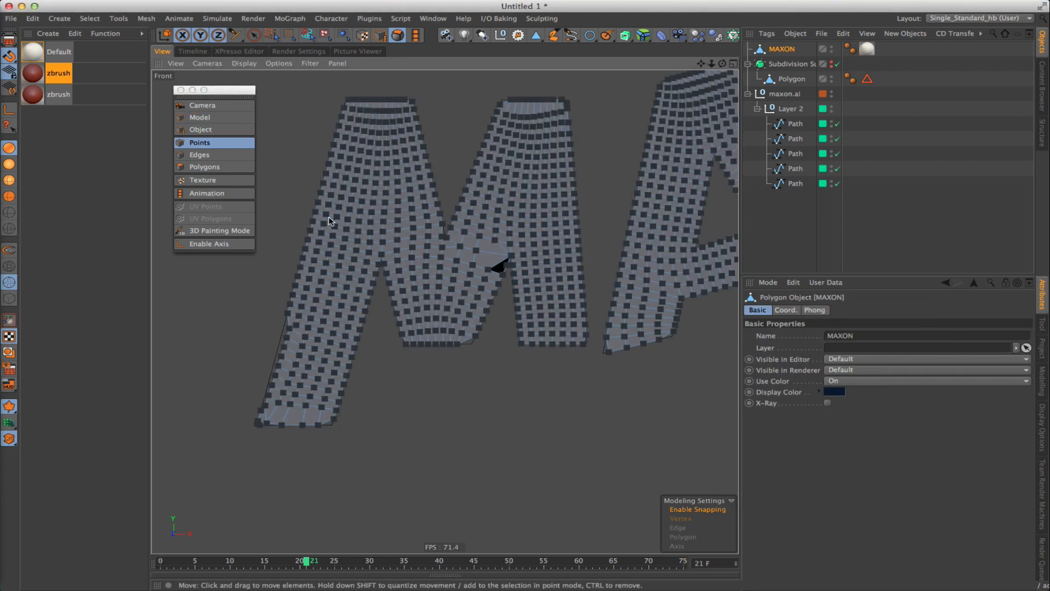
Delete the faulty polygons around the black triangular hole in the middle of the M with the Polygon Pen.
scroll(360, 211, "up", 2)
scroll(361, 232, "up", 4)
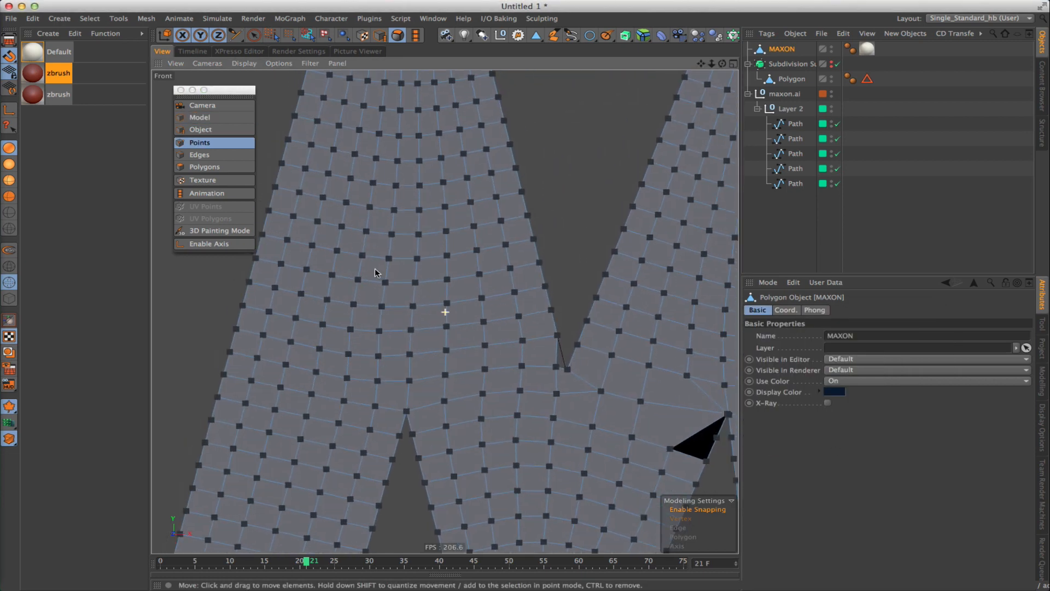
middle_click_drag(377, 387, 383, 271, "alt")
middle_click_drag(465, 218, 488, 299, "alt")
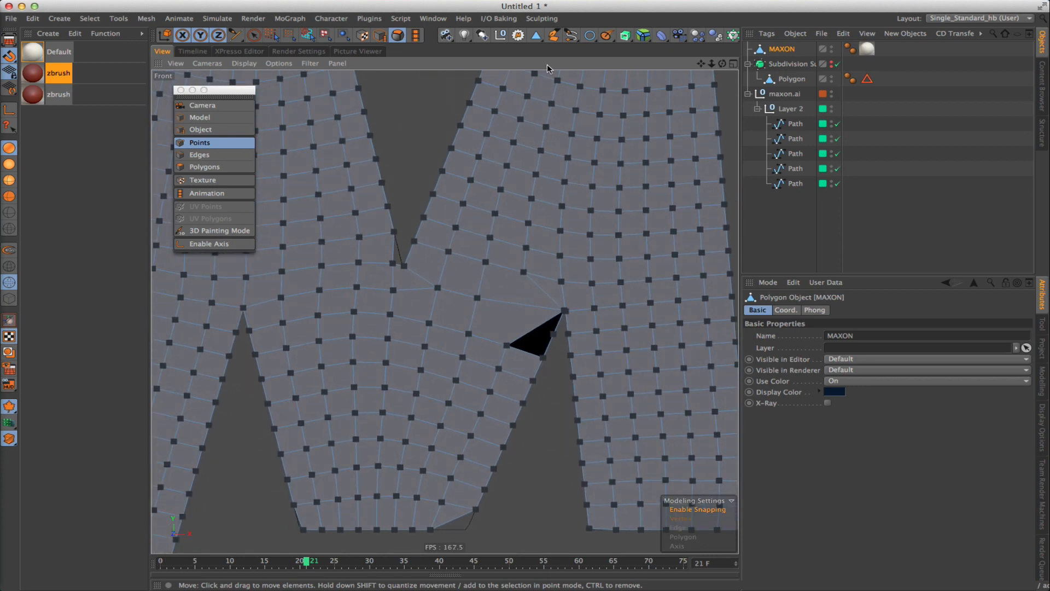
left_click(554, 36)
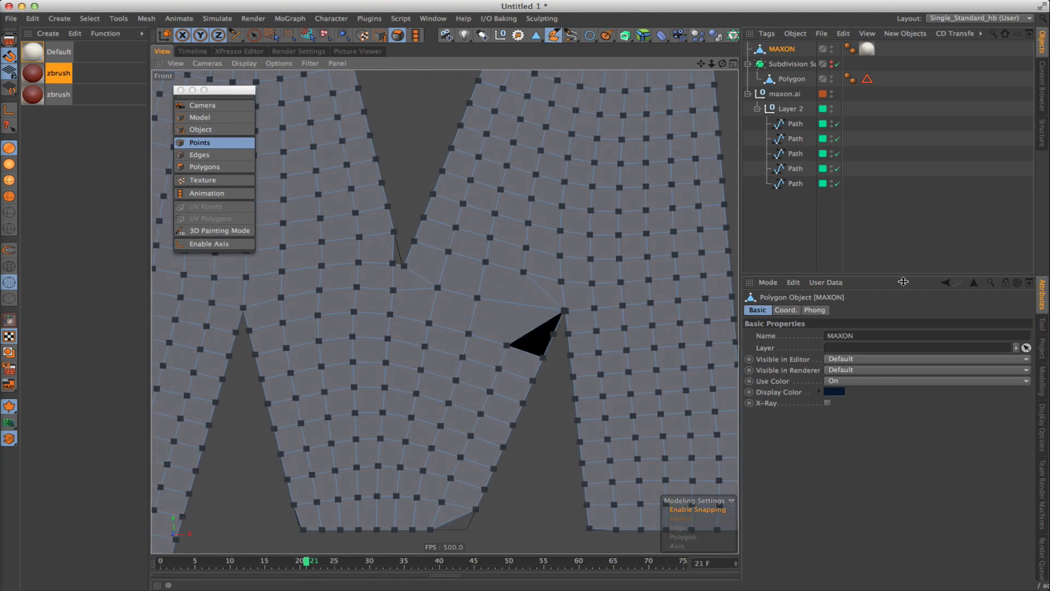
left_click(1040, 326)
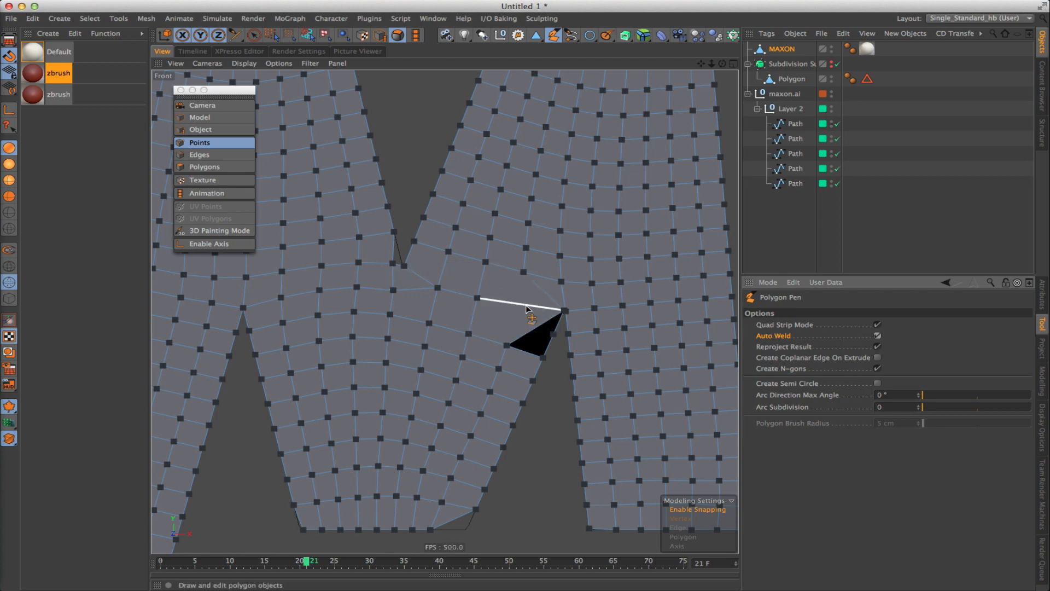
left_click(536, 340, "ctrl")
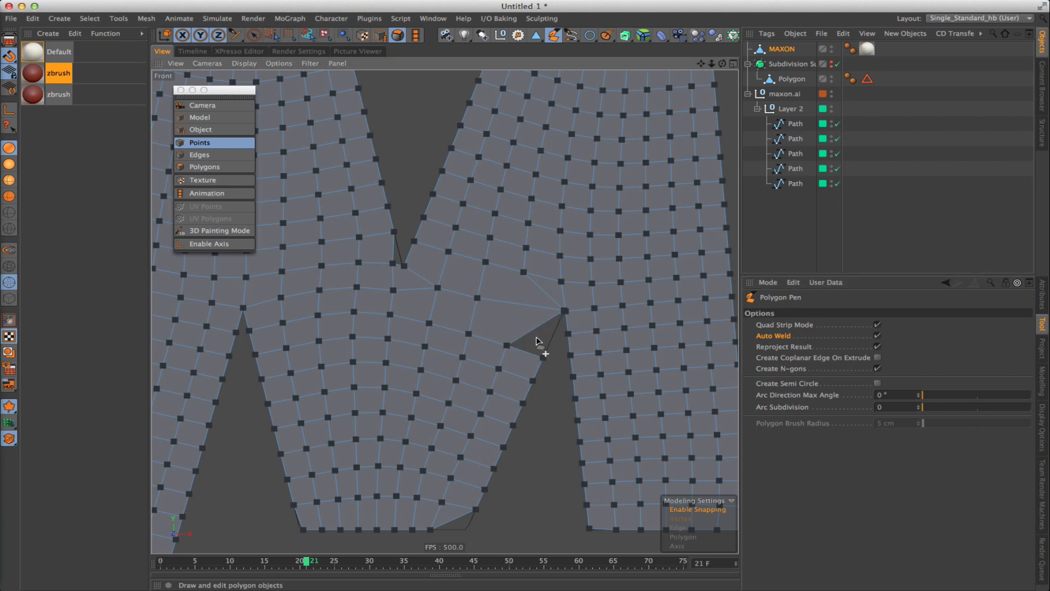
left_click(524, 322, "ctrl")
left_click(521, 292, "ctrl")
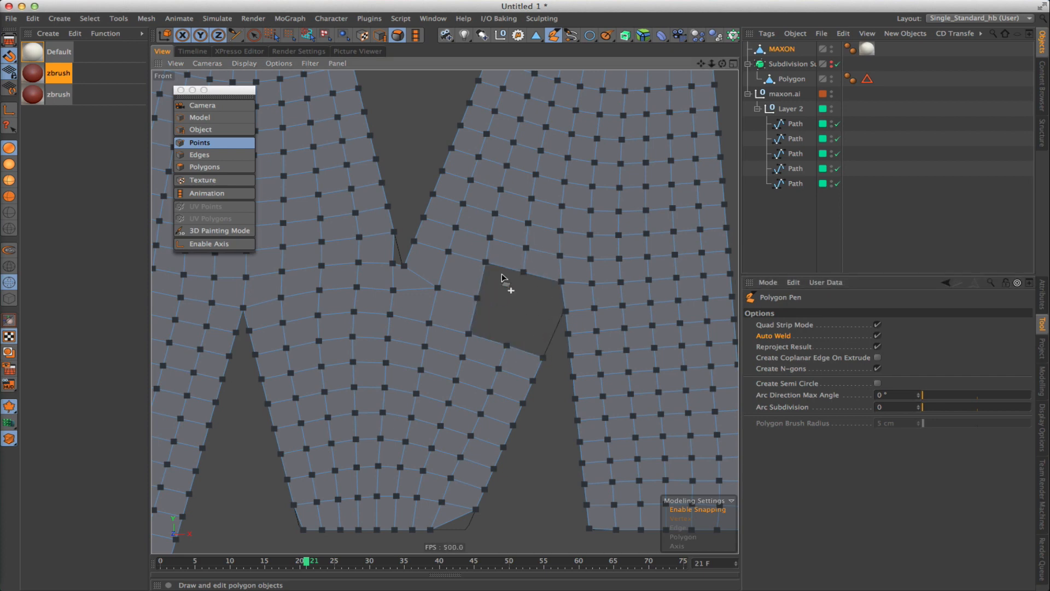
Fill the opening in the M with new polygons and weld the stray point at its upper inner notch.
left_click_drag(503, 269, 549, 280, "ctrl")
middle_click_drag(383, 249, 592, 316, "alt")
left_click_drag(602, 330, 613, 334)
Snap the lower right corner points of the M's middle foot and left leg to the outline path.
right_click_drag(619, 349, 562, 348, "alt")
middle_click_drag(482, 414, 460, 301, "alt")
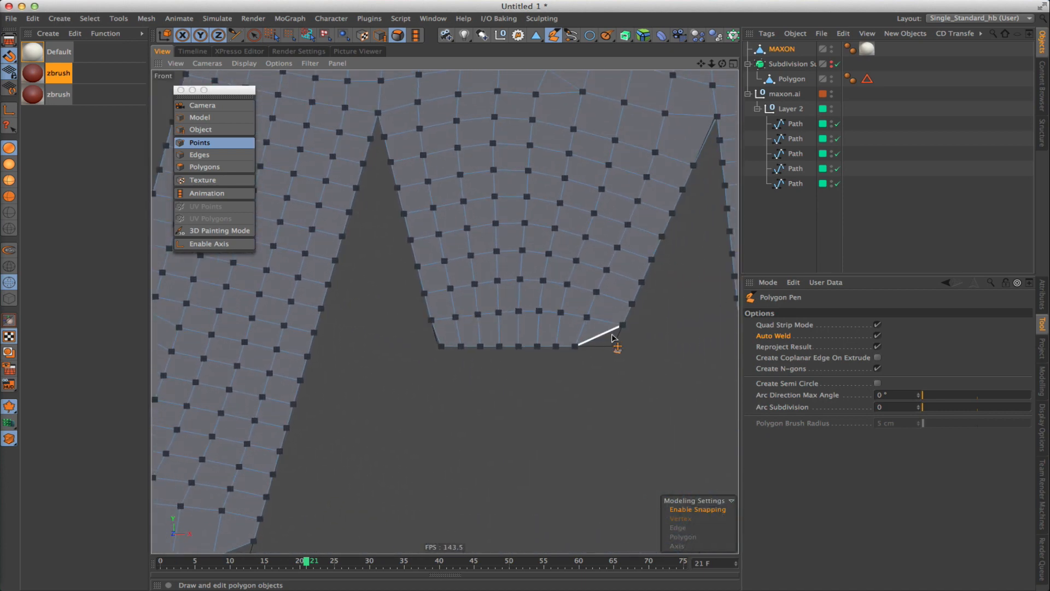
right_click_drag(604, 344, 609, 343, "alt")
left_click_drag(598, 334, 620, 352)
right_click_drag(533, 370, 521, 403, "alt")
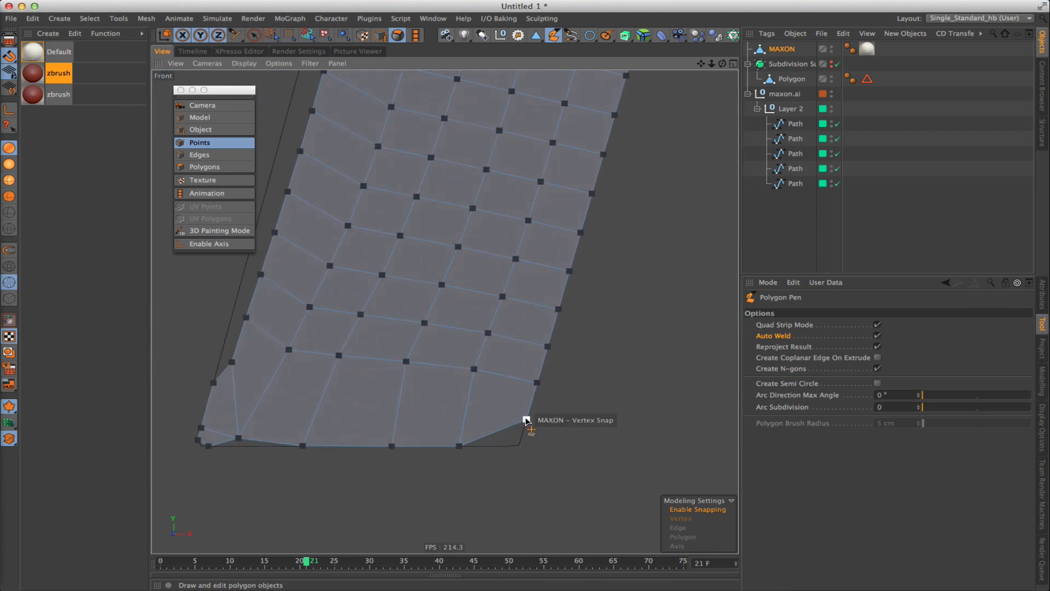
left_click_drag(525, 420, 520, 445)
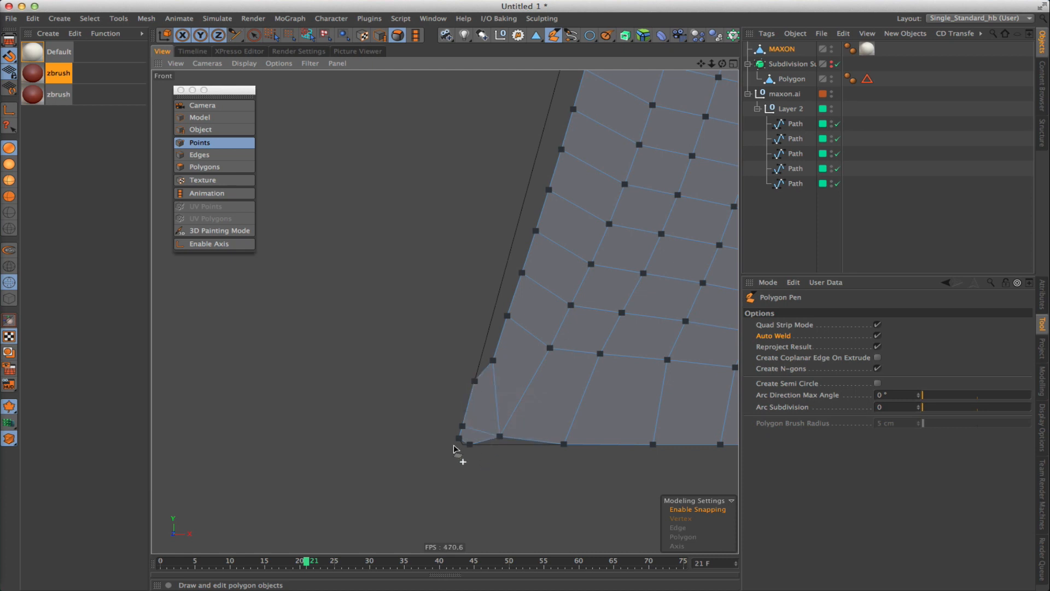
Clean up the polygons at the lower left corner of the M's left leg and snap the corner points to the outline path.
left_click(486, 409, "ctrl")
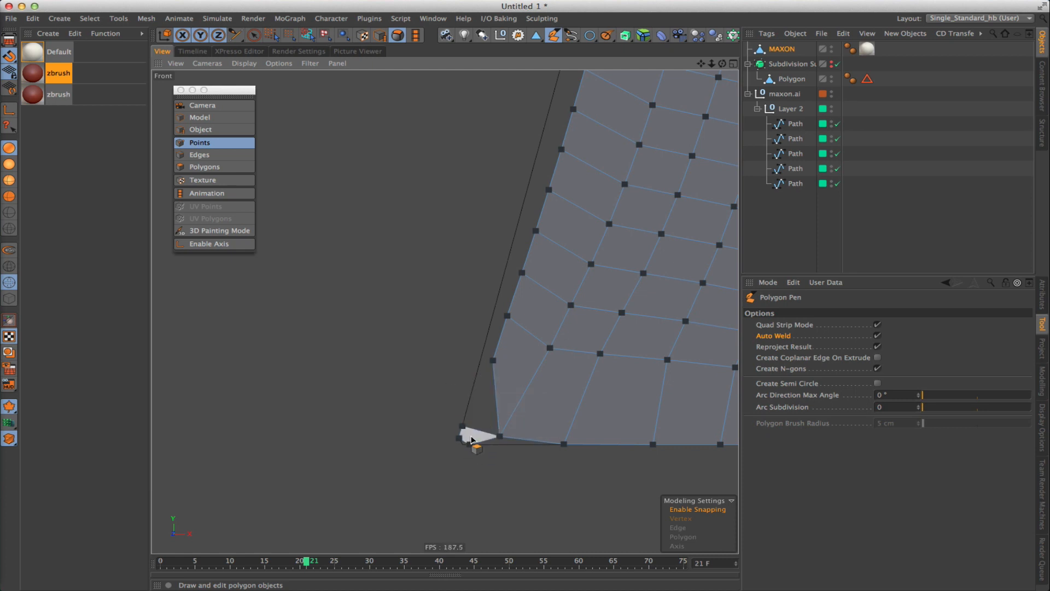
left_click_drag(495, 369, 462, 446)
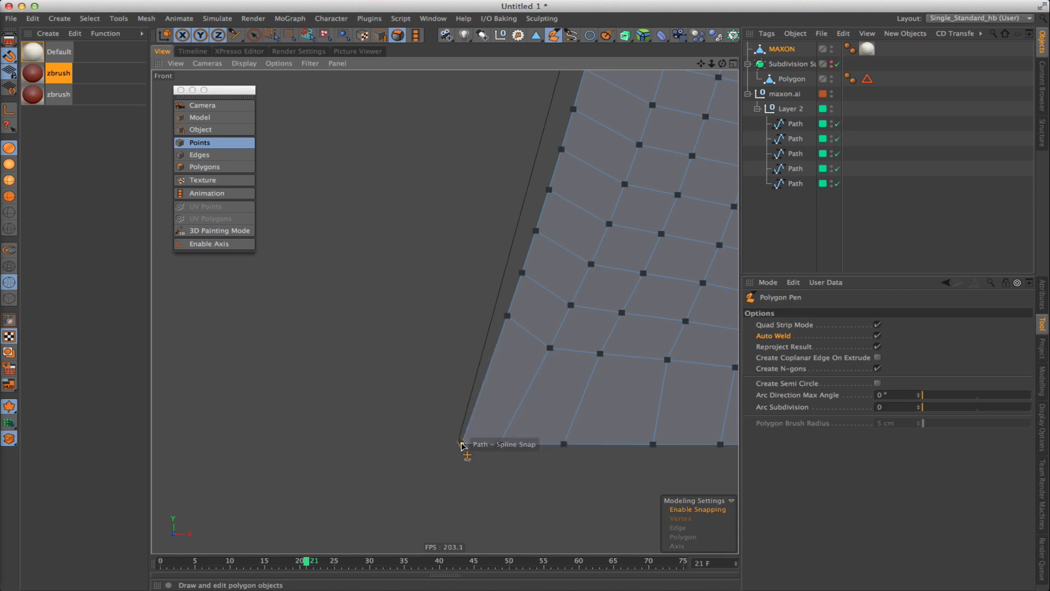
middle_click_drag(484, 378, 427, 463, "alt")
left_click_drag(449, 403, 426, 435)
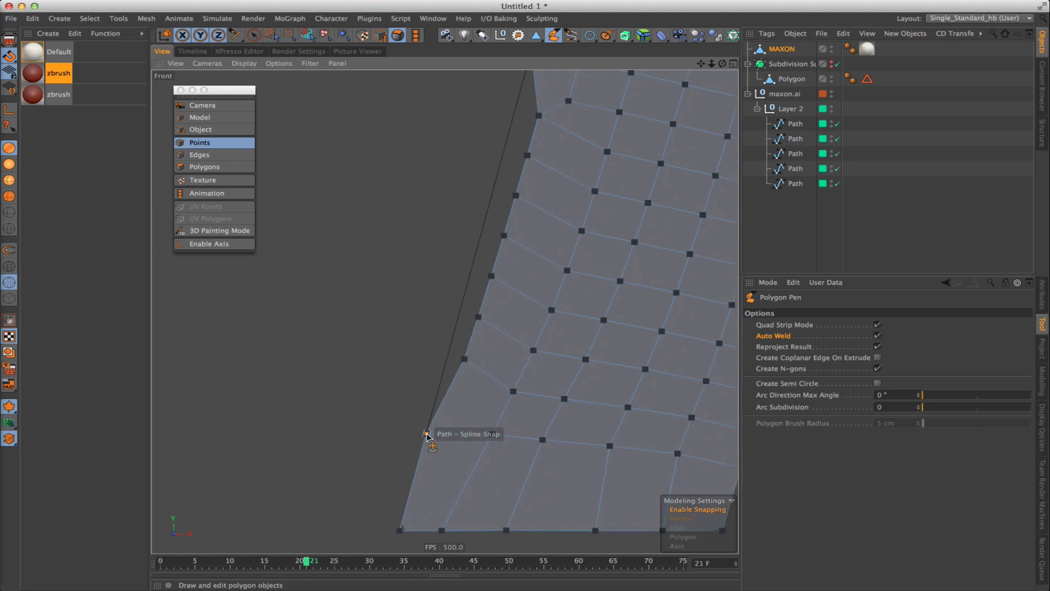
left_click_drag(492, 432, 482, 442)
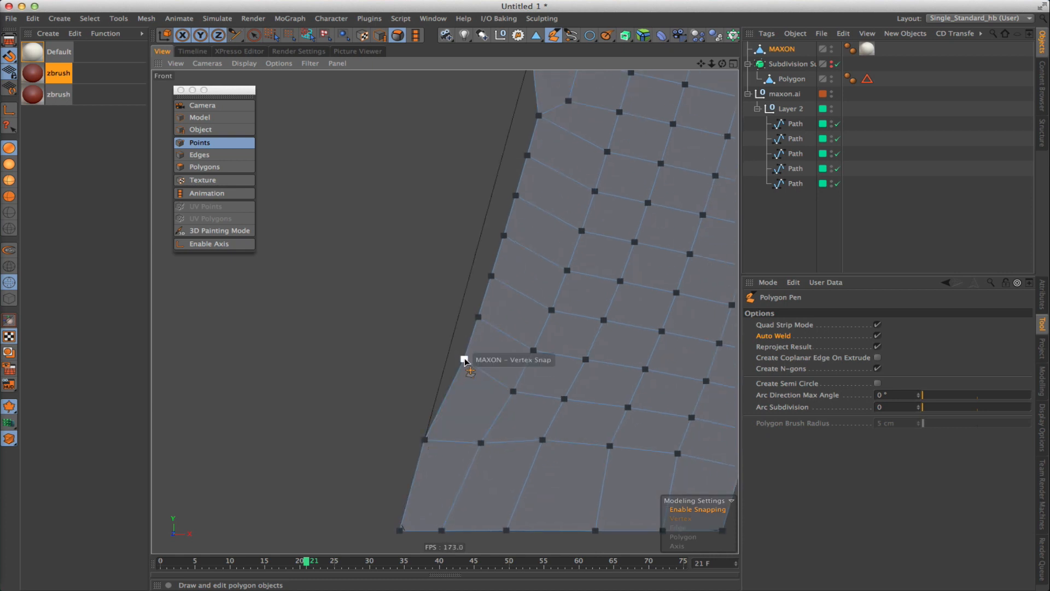
Move the points along the outer left edge of the M's left leg onto the outline path.
left_click_drag(465, 359, 449, 354)
left_click_drag(464, 317, 460, 307)
left_click_drag(491, 274, 471, 271)
middle_click_drag(495, 198, 473, 315, "alt")
Rebuild the edge polygons farther up the M's left leg by extending the inner edges out to the outline path.
left_click_drag(493, 310, 521, 193)
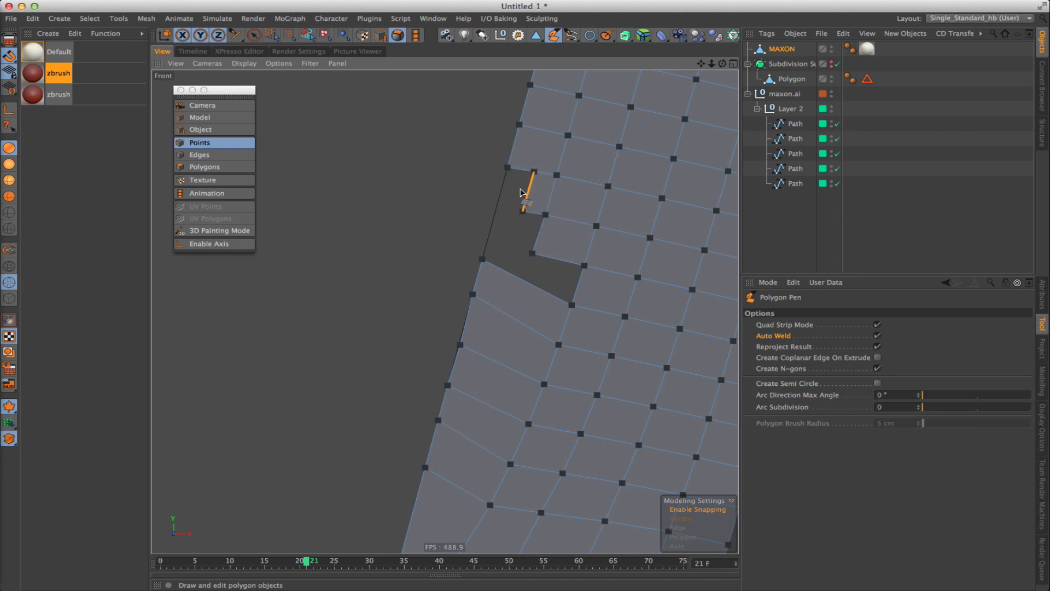
left_click_drag(539, 234, 492, 225)
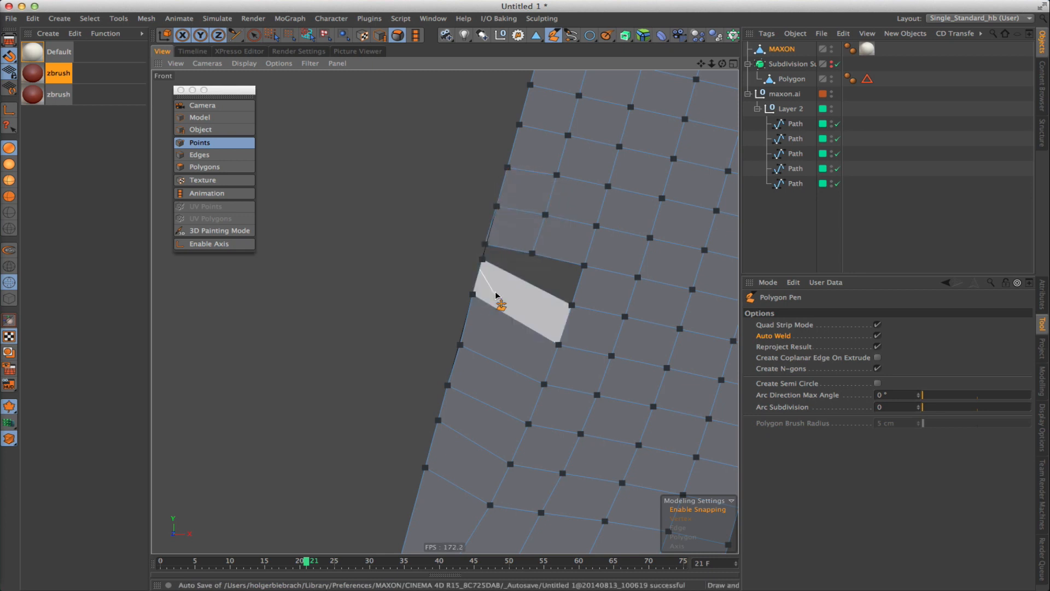
left_click_drag(482, 259, 468, 311)
Loop-cut the outer polygon column of the M's left leg at about 50% and close the remaining gap with the Polygon Pen.
middle_click_drag(470, 474, 472, 357, "alt")
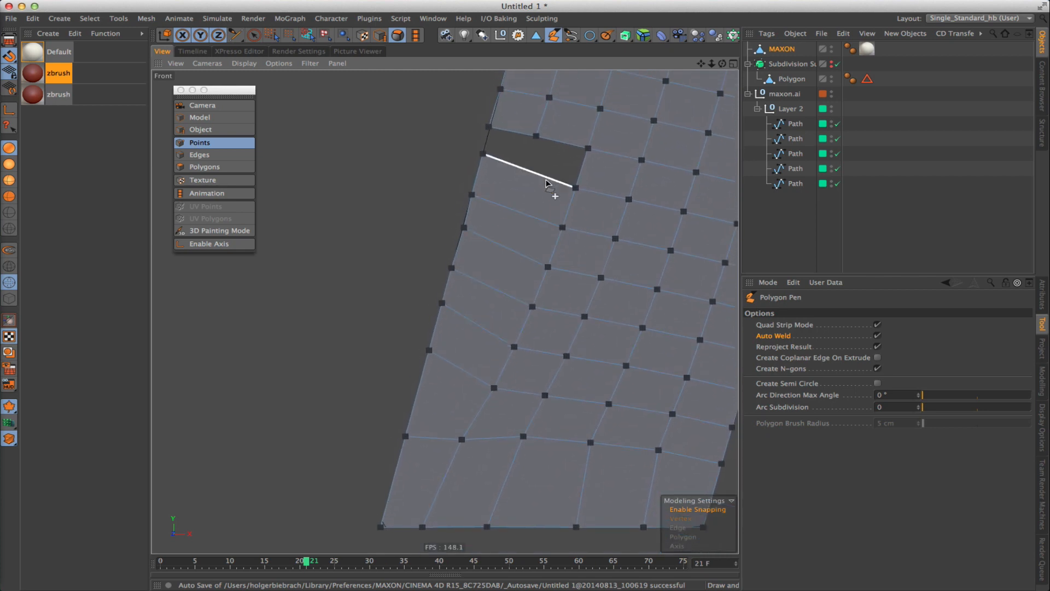
middle_click_drag(542, 157, 529, 211, "alt")
key("k")
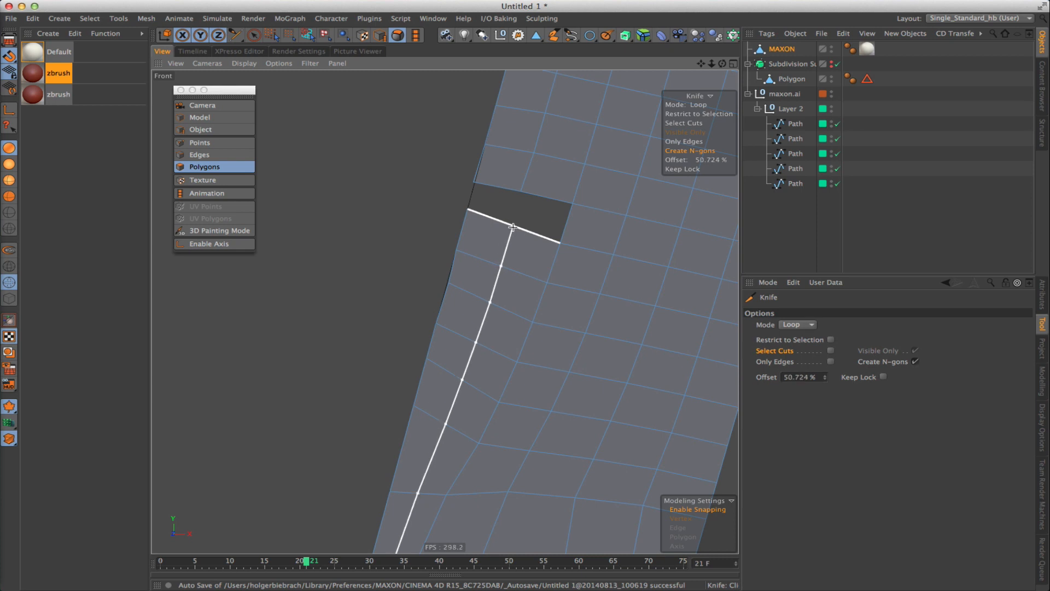
left_click(513, 225)
left_click(554, 36)
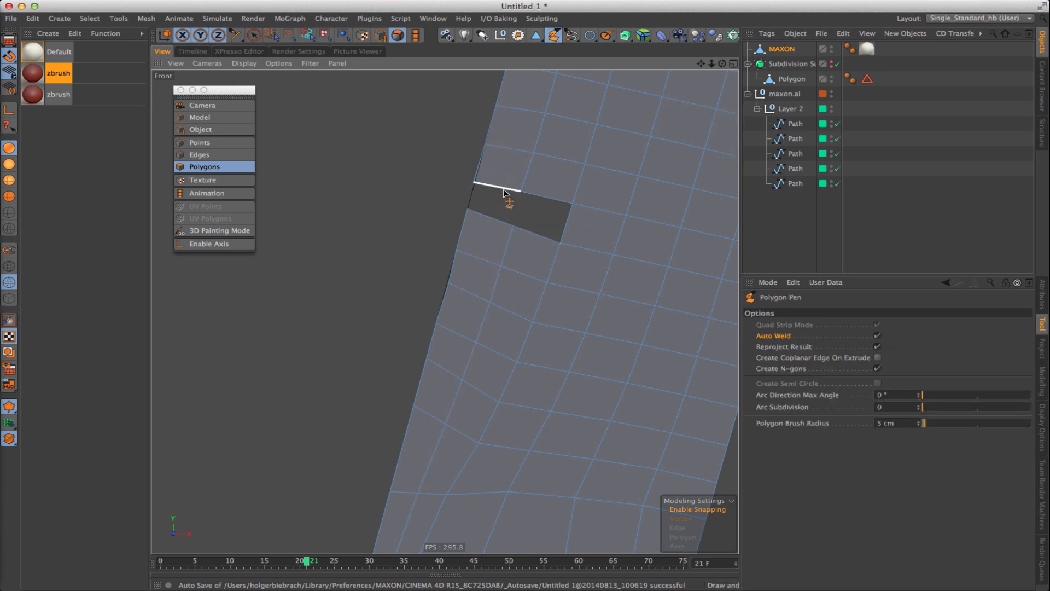
left_click_drag(502, 193, 495, 222, "ctrl")
Snap the corner points at the top of the M's left stem to the outline path in Points mode.
scroll(539, 208, "down", 8)
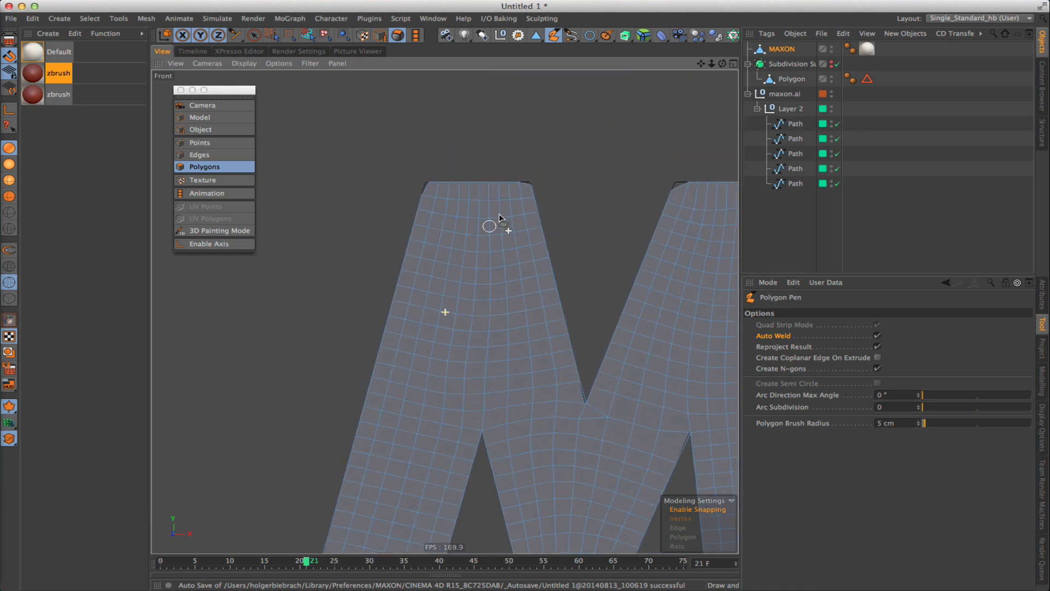
scroll(432, 208, "up", 6)
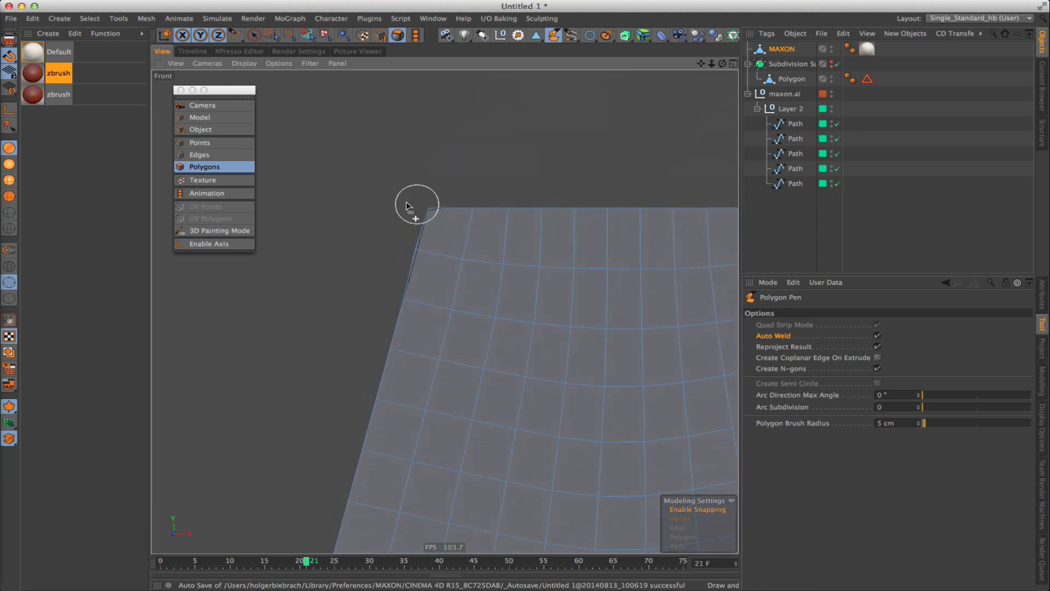
left_click(188, 143)
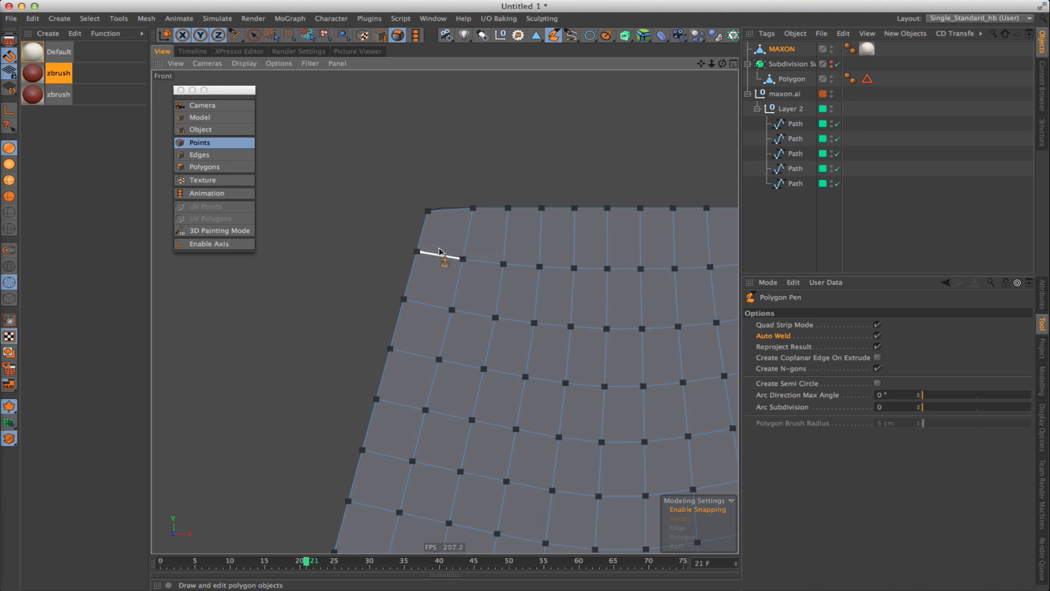
middle_click_drag(608, 232, 420, 217, "alt")
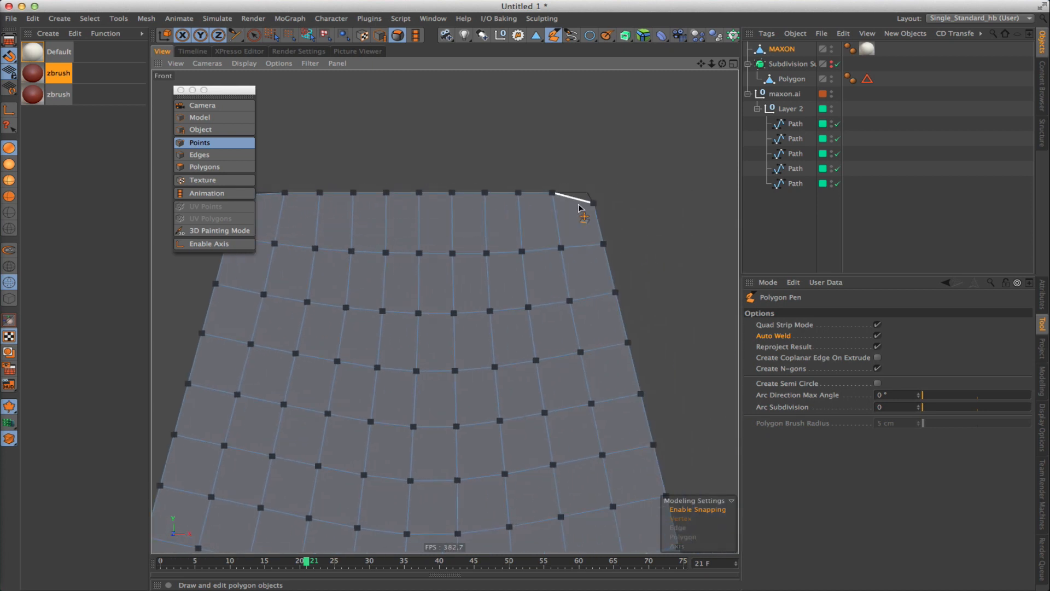
left_click_drag(592, 203, 591, 193)
middle_click_drag(601, 245, 475, 129, "alt")
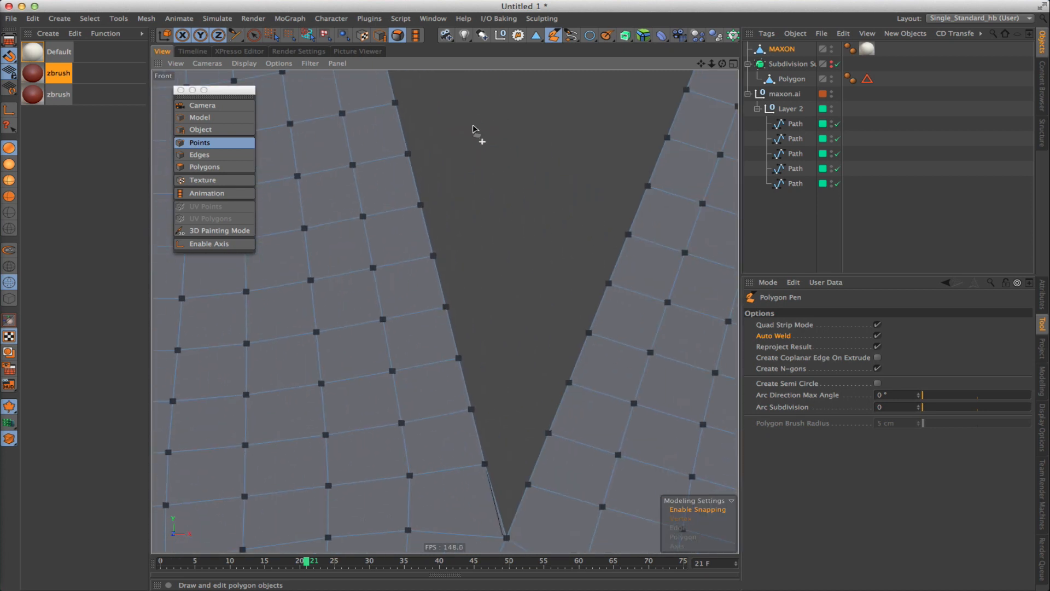
Snap the lower right corner of the M's right leg to the outline path.
middle_click_drag(488, 503, 449, 244, "alt")
right_click_drag(518, 318, 509, 363, "alt")
middle_click_drag(626, 411, 410, 321, "alt")
right_click_drag(446, 362, 476, 364, "alt")
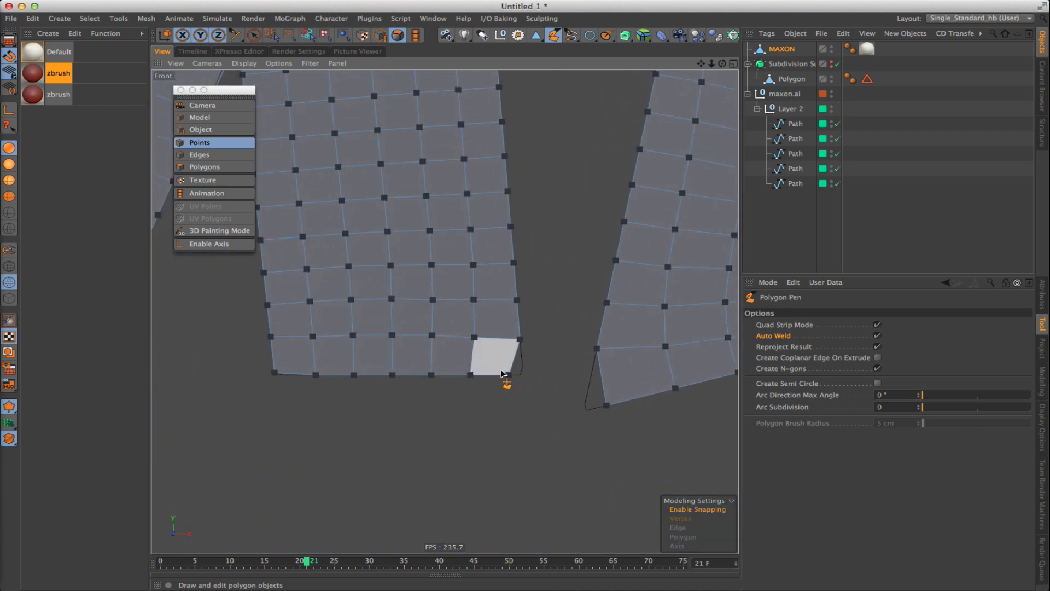
left_click_drag(508, 375, 523, 376)
Snap the corner points of the A's left foot to the outline path.
middle_click_drag(627, 403, 569, 336, "alt")
mouse_move(550, 337)
left_mouse_down()
mouse_move(551, 346)
mouse_move(531, 343)
left_mouse_up()
middle_click_drag(705, 218, 377, 380, "alt")
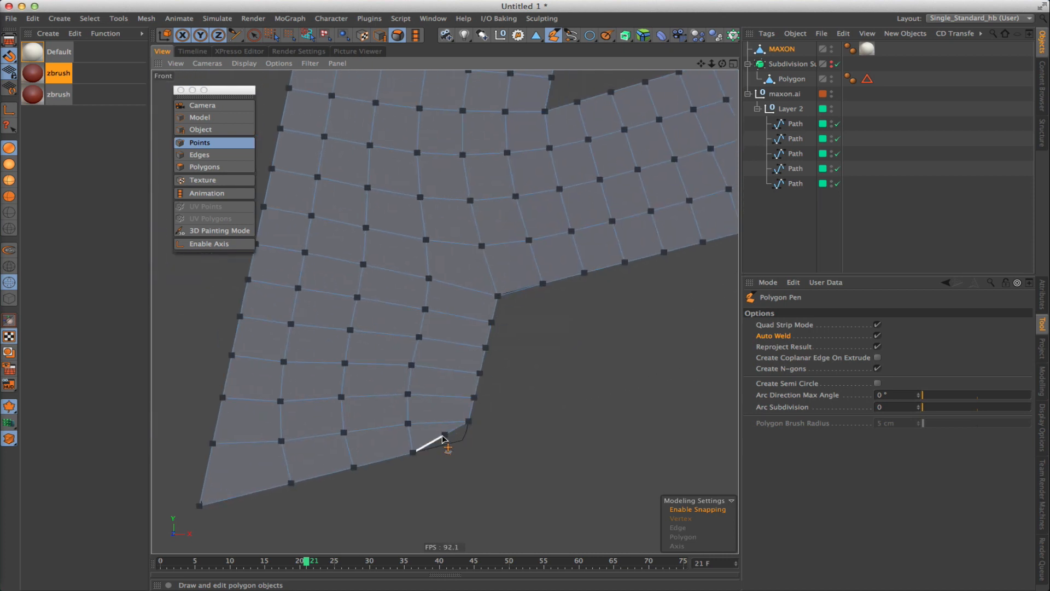
middle_click_drag(449, 161, 476, 428, "alt")
middle_click_drag(529, 293, 469, 452, "alt")
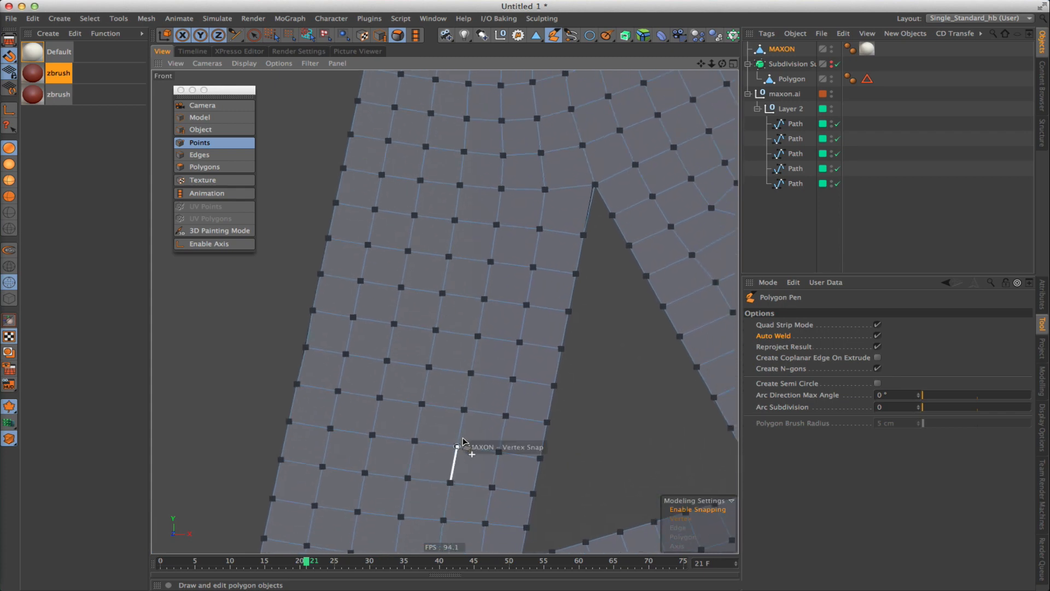
Snap the upper left corner of the A to the outline path.
middle_click_drag(539, 82, 488, 387, "alt")
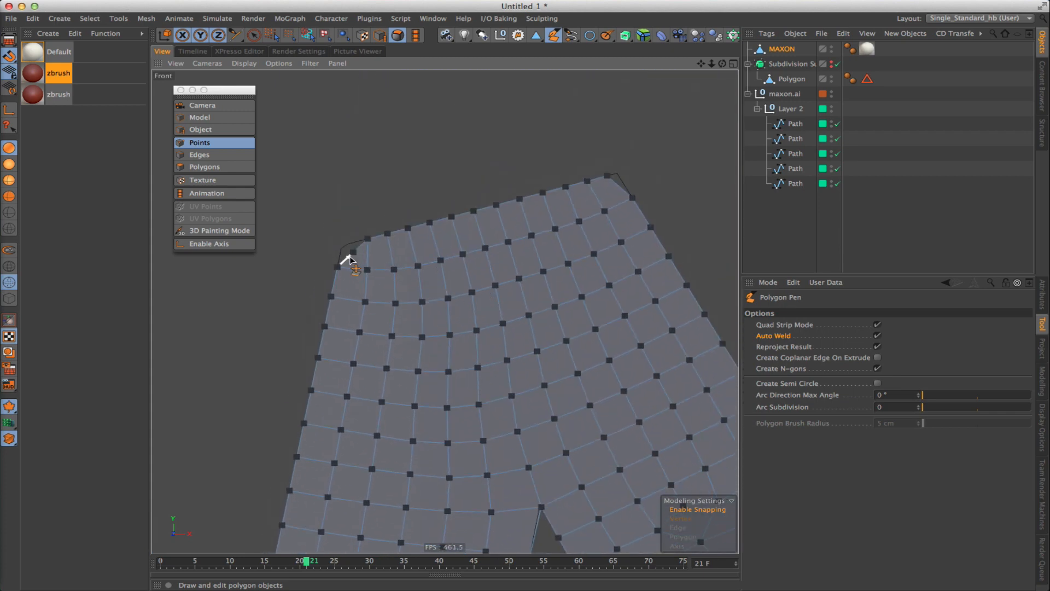
left_click_drag(349, 258, 338, 243)
middle_click_drag(514, 204, 403, 271, "alt")
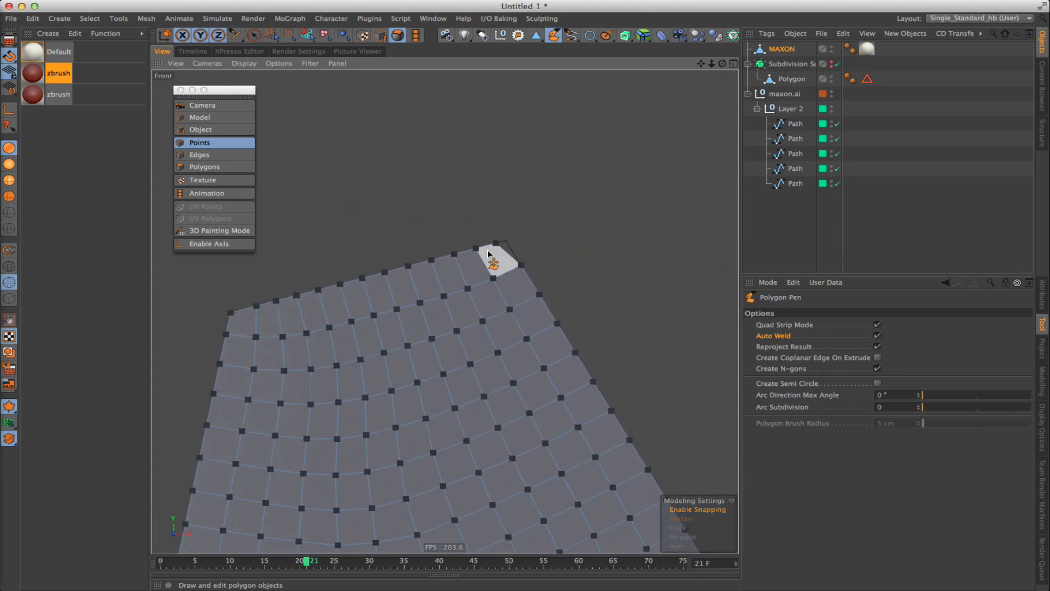
Snap the outer right corner point of the A's right foot to the outline path's vertex.
middle_click_drag(543, 307, 366, 116, "alt")
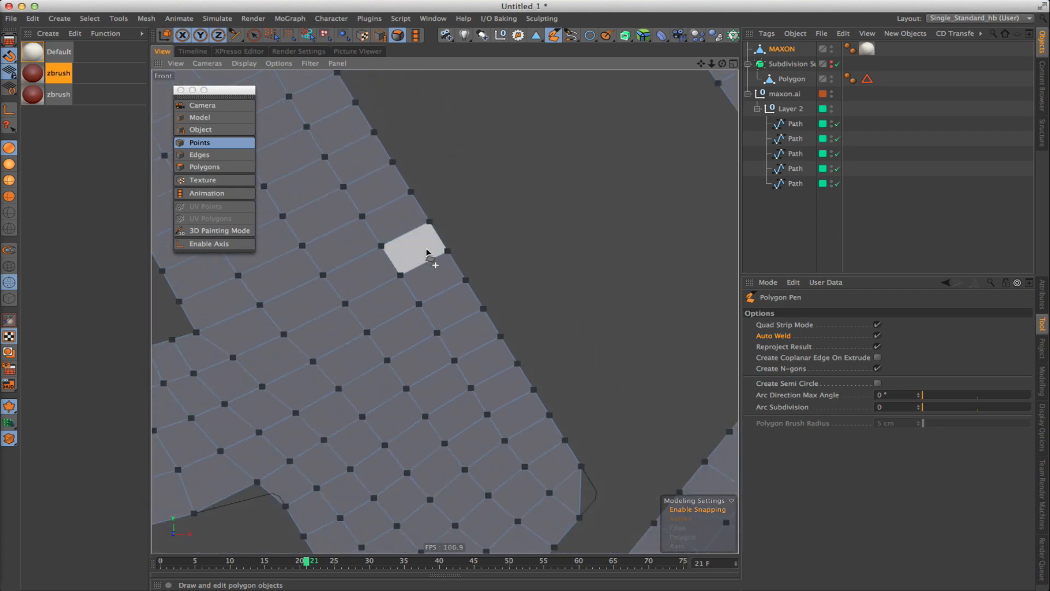
middle_click_drag(542, 514, 479, 232, "alt")
left_click_drag(488, 172, 509, 170)
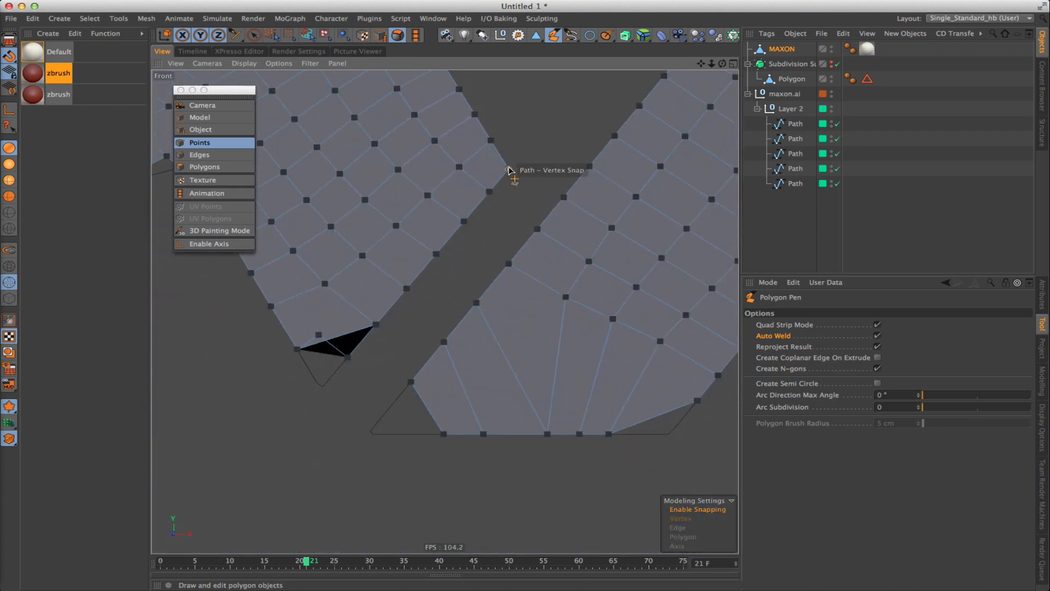
Remove the extra geometry at the bottom of the A's right foot and snap its lower tip to the outline path's vertex.
middle_click_drag(299, 363, 466, 259, "alt")
left_click(495, 249, "ctrl")
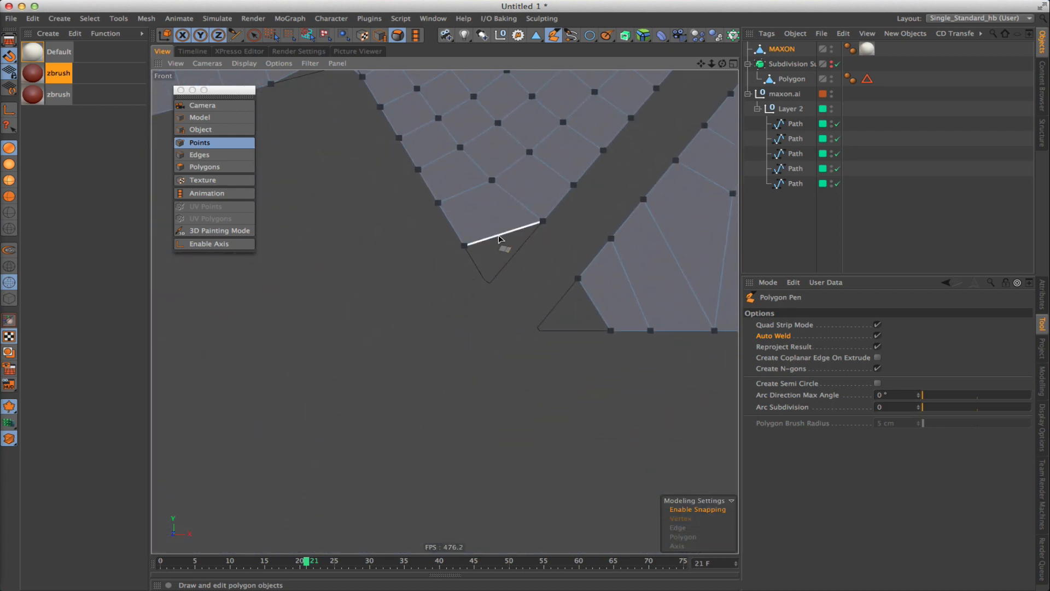
left_click_drag(464, 245, 489, 285)
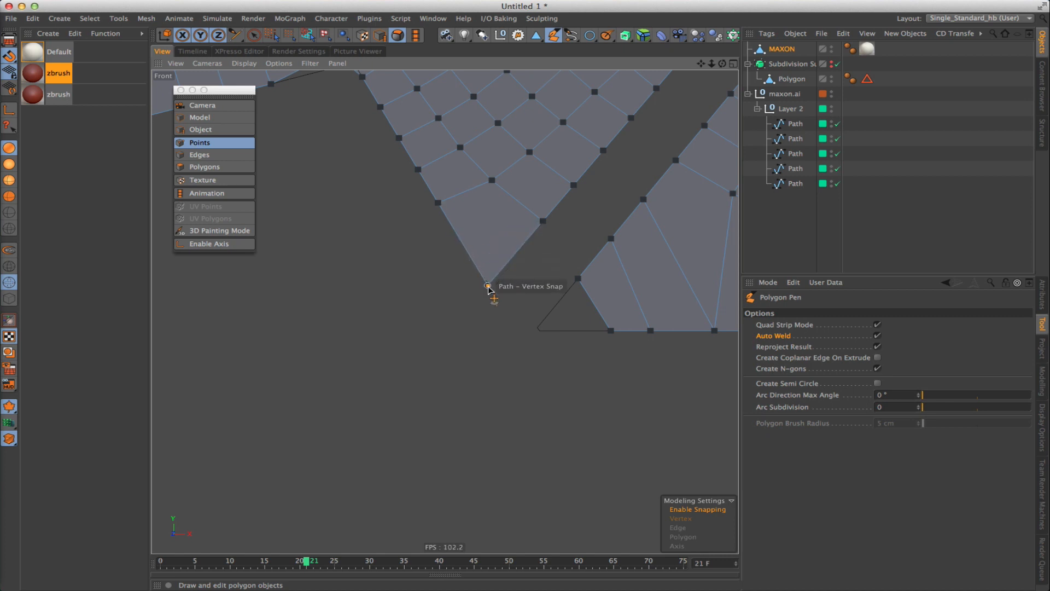
Snap both bottom corners of the X's lower left foot to the outline and remove the extra points beside its left corner.
left_click_drag(588, 310, 536, 329)
left_click(579, 279, "ctrl")
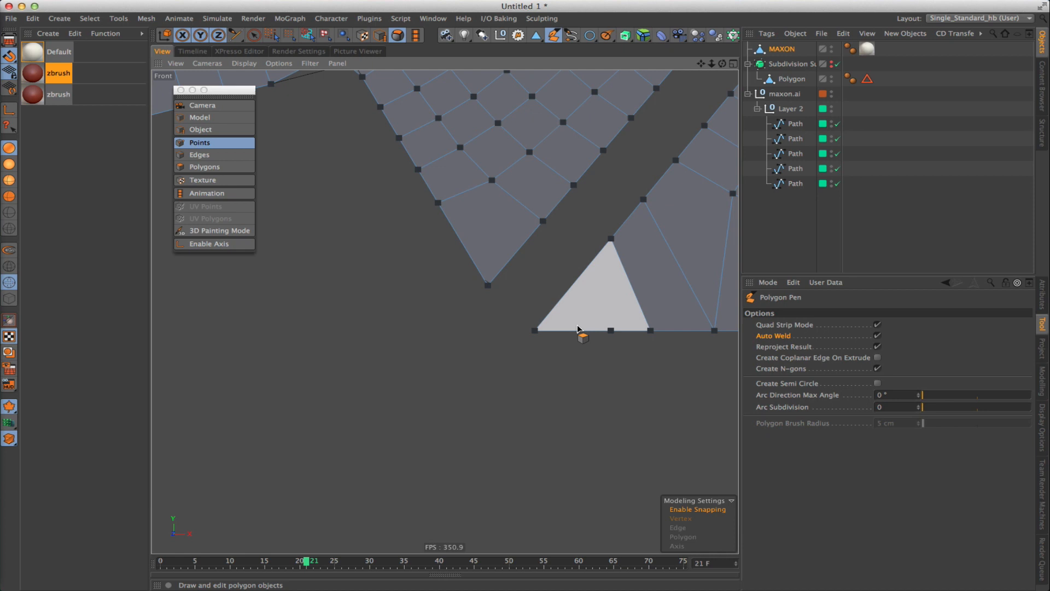
left_click(611, 330, "ctrl")
middle_click_drag(637, 284, 450, 284, "alt")
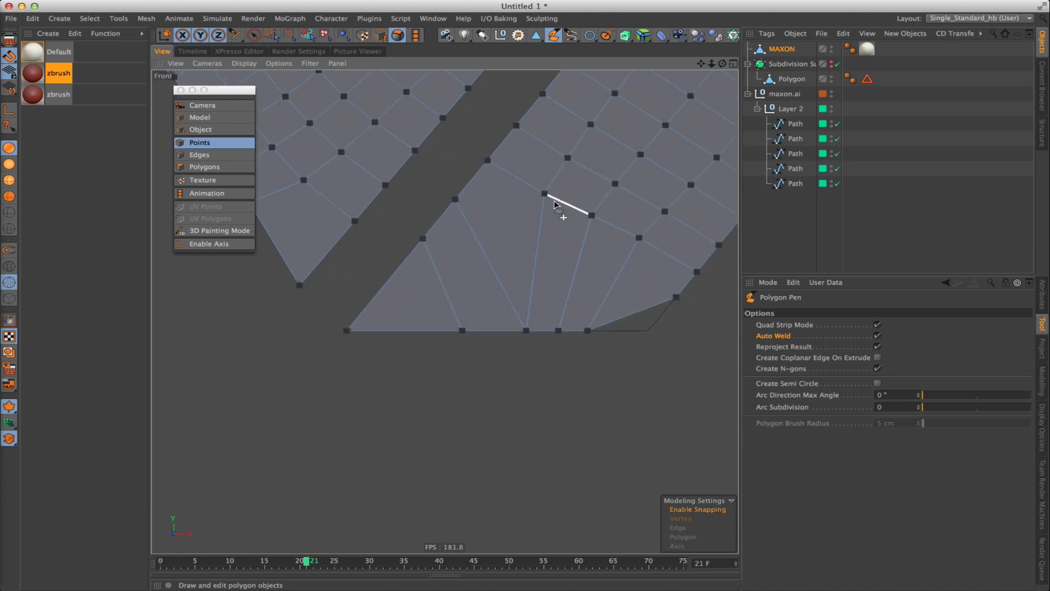
scroll(548, 217, "down", 1)
middle_click_drag(630, 271, 584, 263, "alt")
mouse_move(610, 274)
left_mouse_down()
mouse_move(586, 307)
mouse_move(624, 259)
left_mouse_up()
middle_click_drag(526, 183, 528, 261, "alt")
scroll(431, 312, "up", 2)
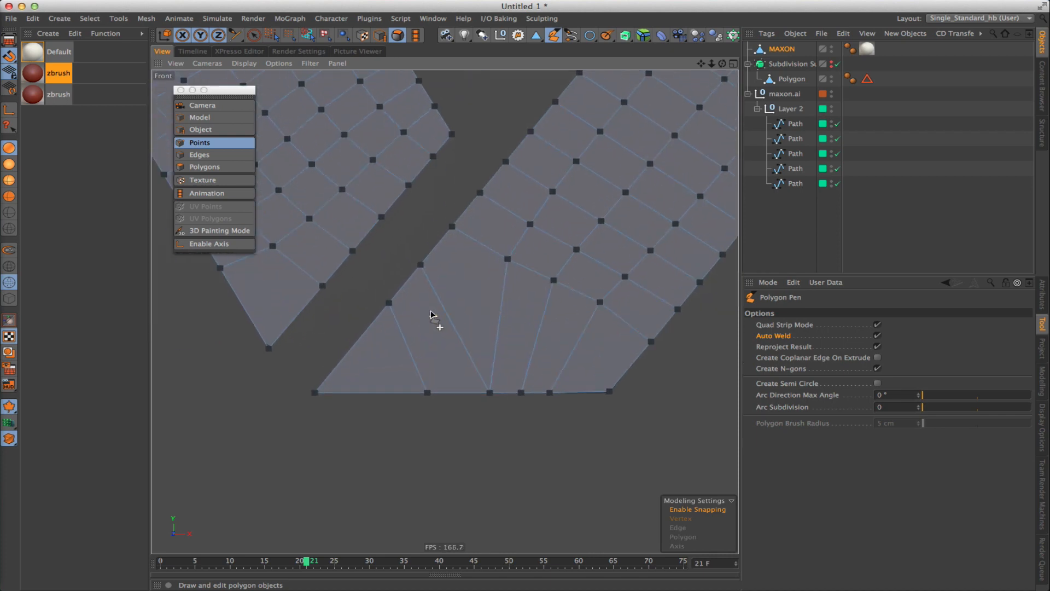
Cut with the Knife in Line mode across the X's lower left foot down to its bottom right corner.
scroll(431, 313, "up", 2)
scroll(547, 333, "down", 4)
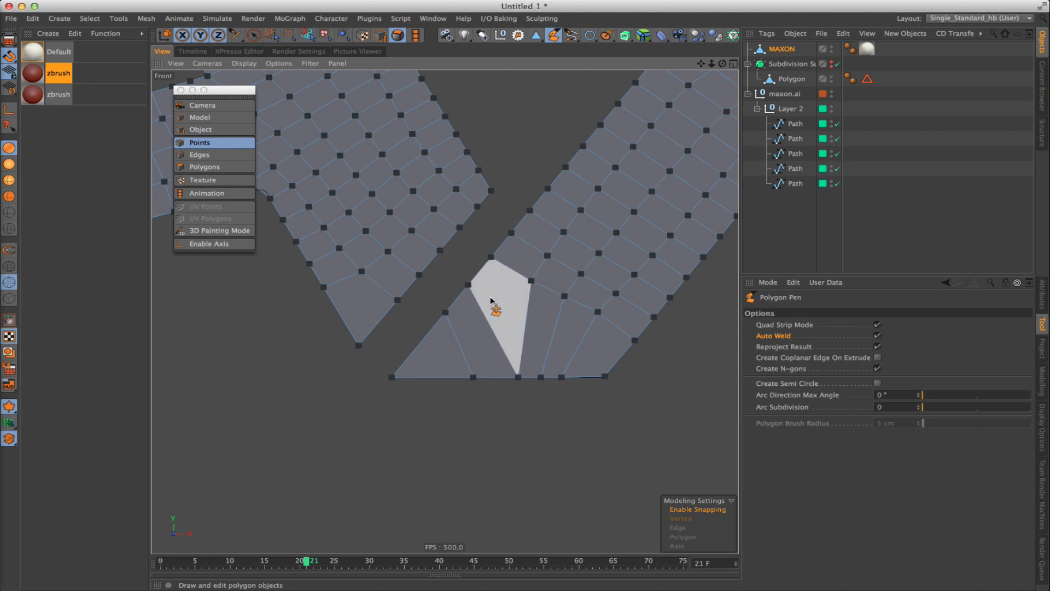
key("k")
left_click_drag(469, 285, 605, 377)
scroll(470, 364, "up", 2)
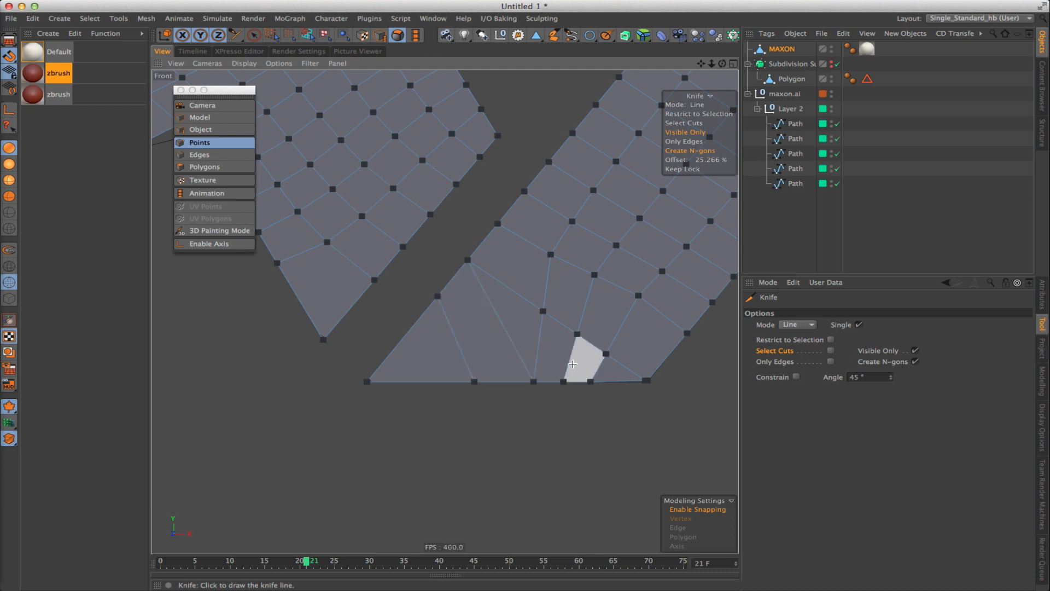
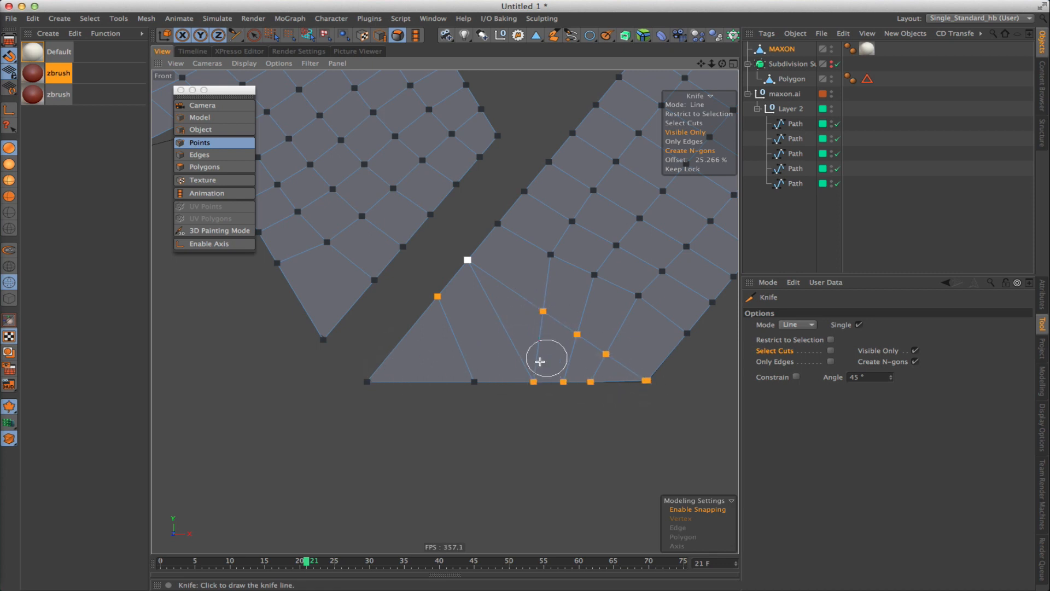
Delete the irregular points of the X's lower left foot and rebuild it with Polygon Pen quads snapped to the outline.
key("Delete")
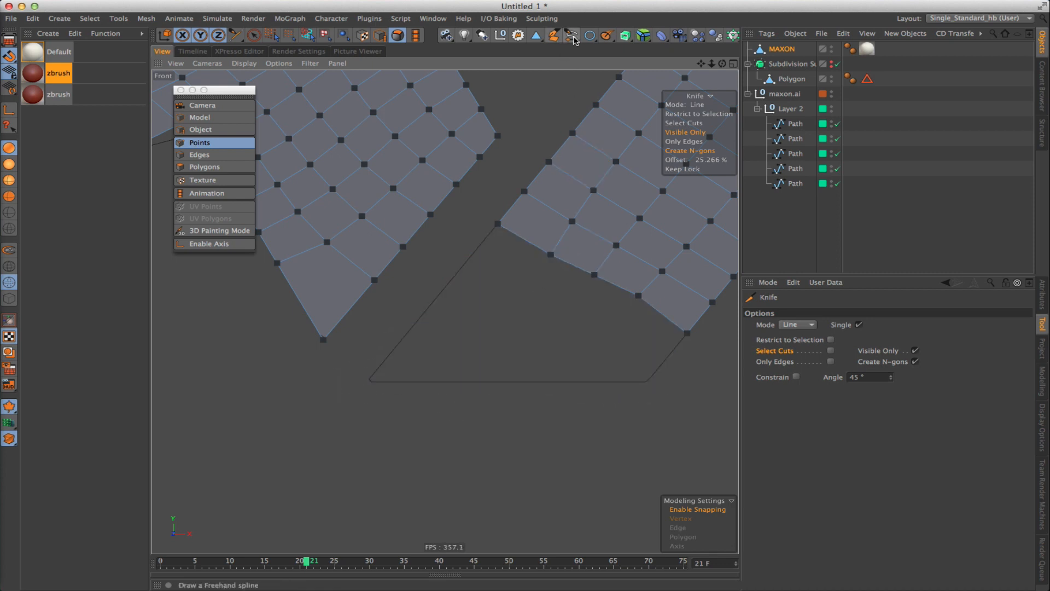
left_click(554, 36)
left_click_drag(526, 241, 367, 382, "ctrl")
left_click_drag(536, 280, 682, 364, "ctrl")
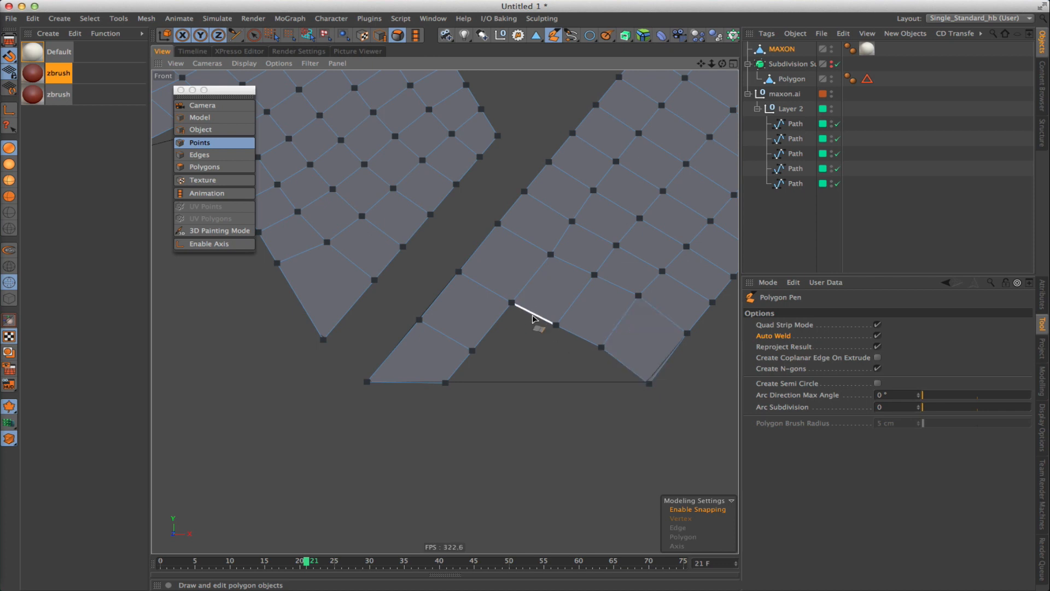
left_click_drag(533, 319, 501, 360, "ctrl")
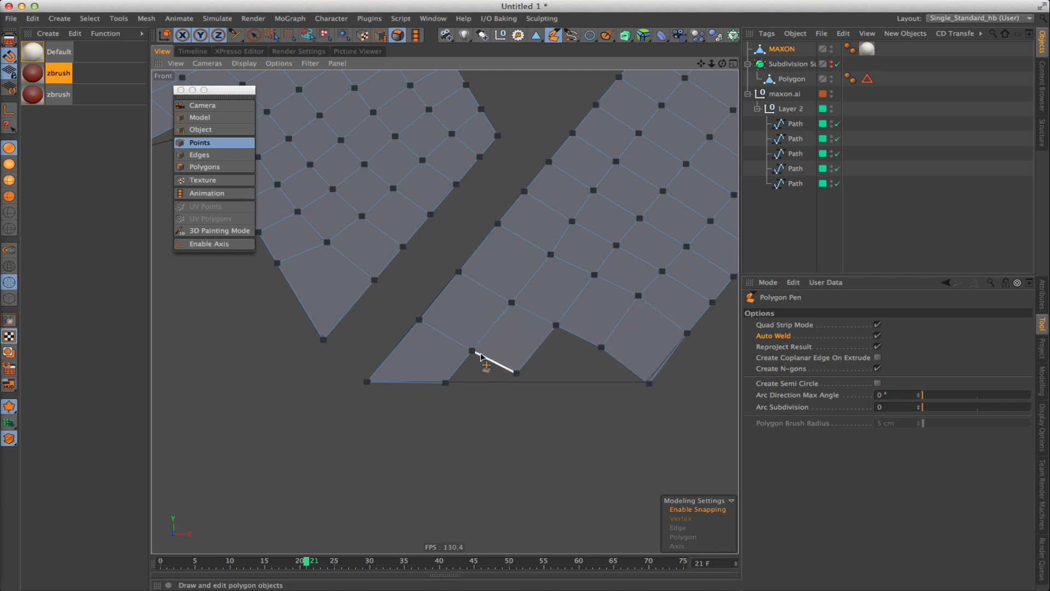
left_click_drag(472, 351, 584, 377)
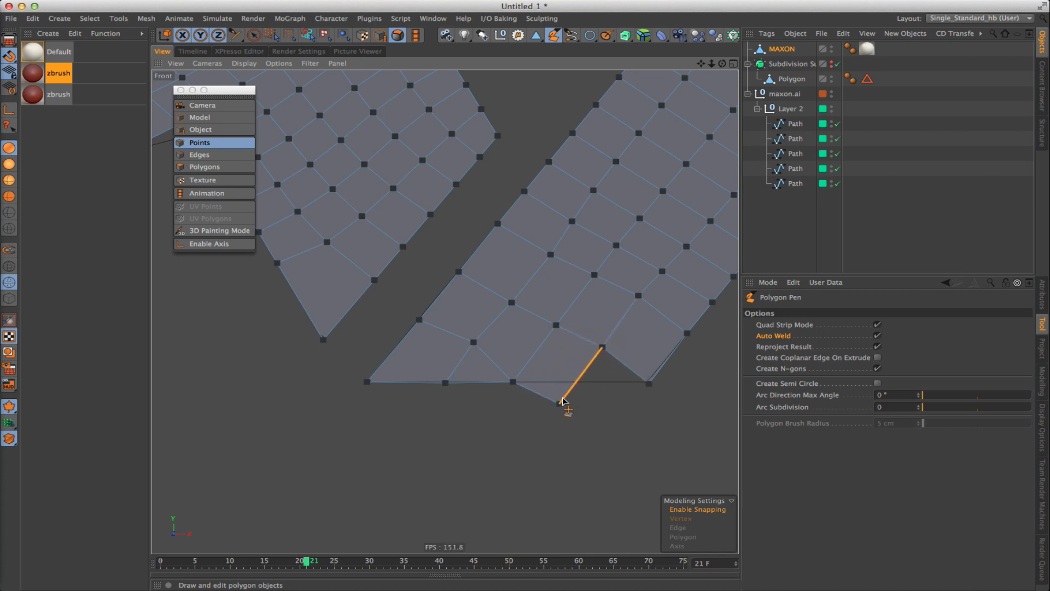
left_click_drag(560, 405, 620, 367)
Snap the two bottom corner points of the X's lower right foot to the outline path.
scroll(559, 316, "down", 10)
scroll(546, 313, "up", 10)
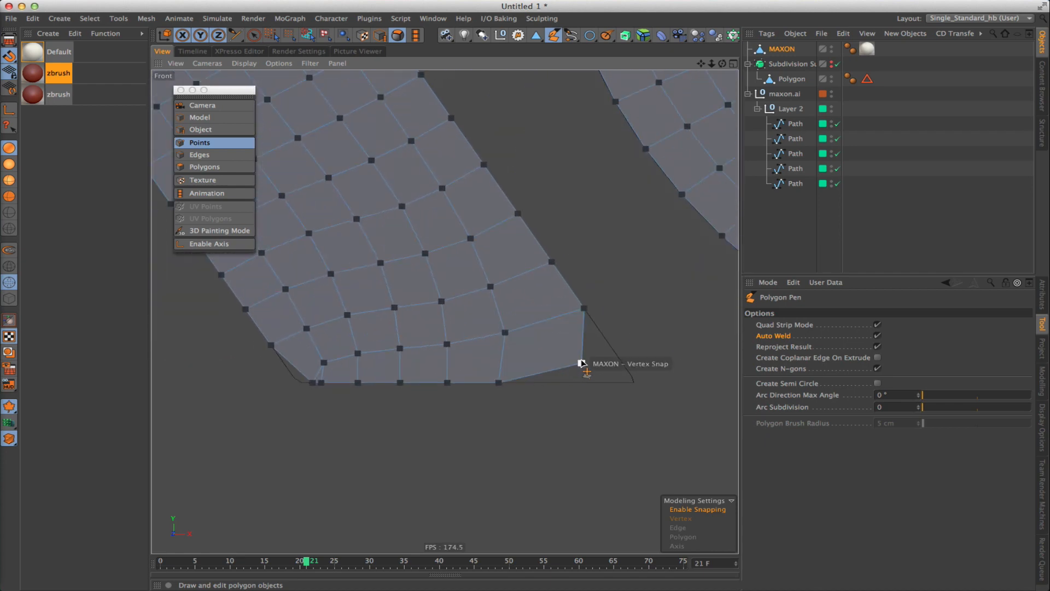
left_click_drag(581, 363, 633, 382)
middle_click_drag(331, 370, 474, 354, "alt")
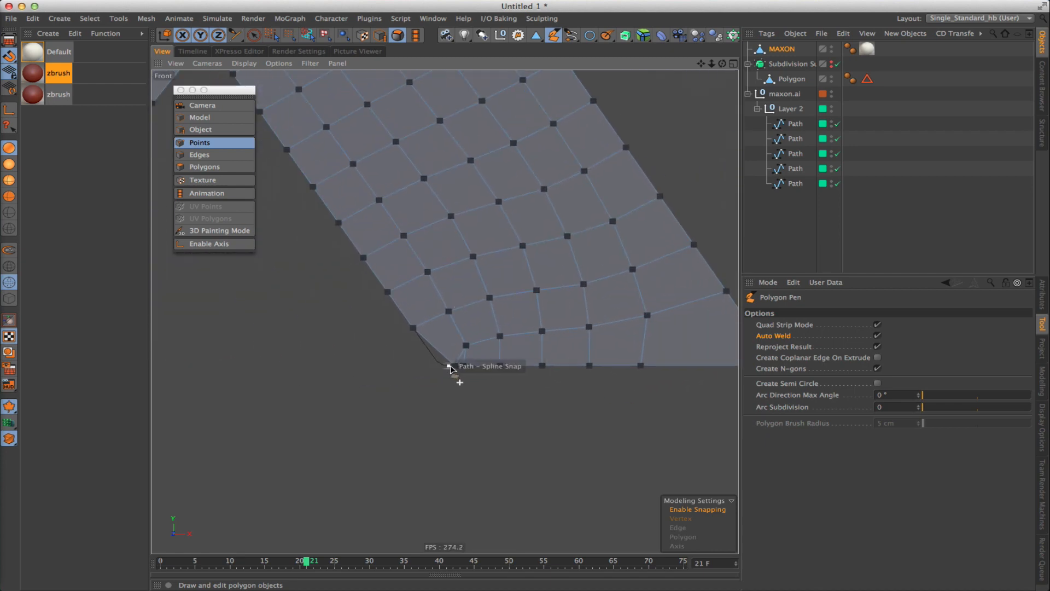
left_click_drag(450, 367, 440, 365)
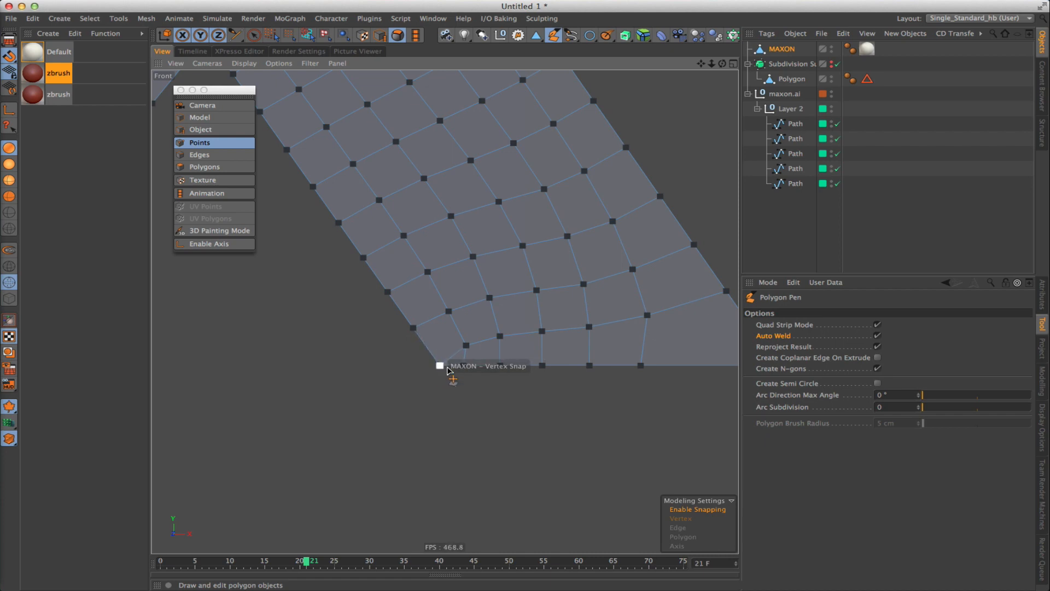
Flatten the row of points along the top of the N's left stem and move it up to the outline's top edge.
scroll(564, 364, "down", 5)
middle_click_drag(437, 317, 83, 471, "alt")
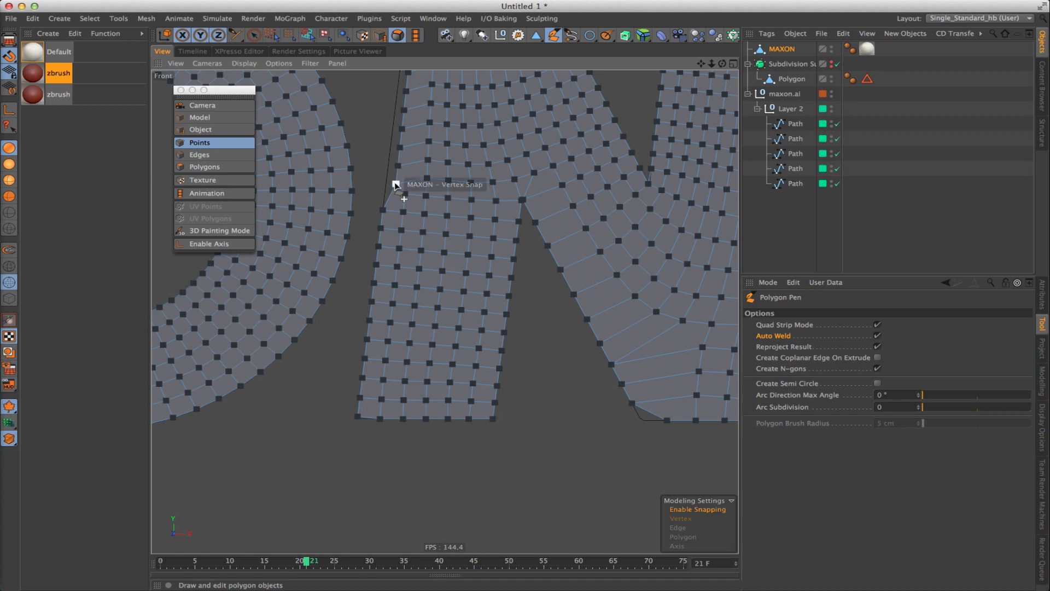
middle_click_drag(399, 188, 453, 337, "alt")
scroll(491, 246, "up", 5)
middle_click_drag(596, 186, 491, 245, "alt")
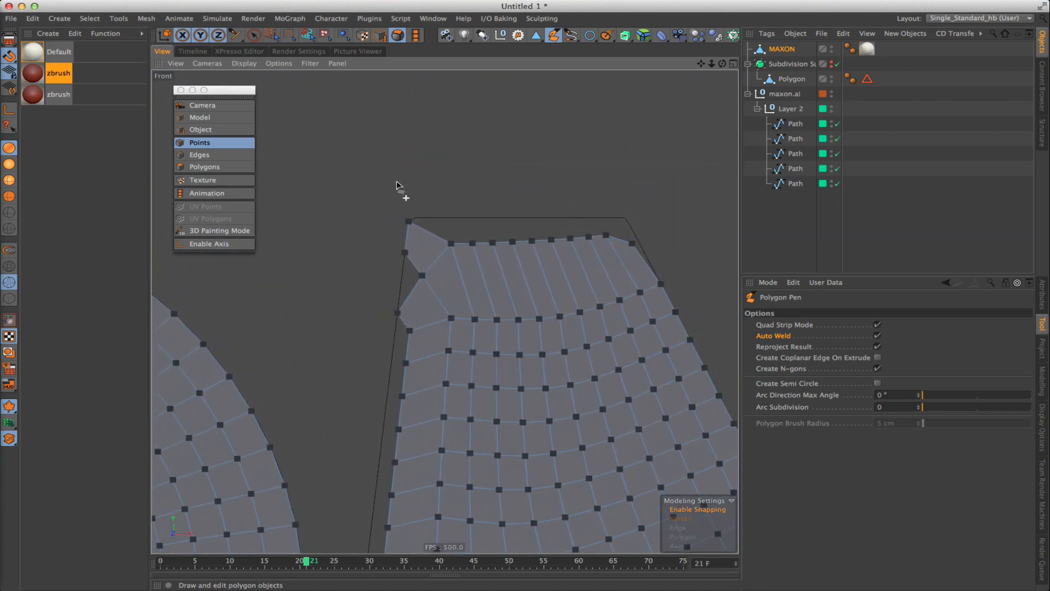
left_click_drag(396, 185, 660, 251)
key("t")
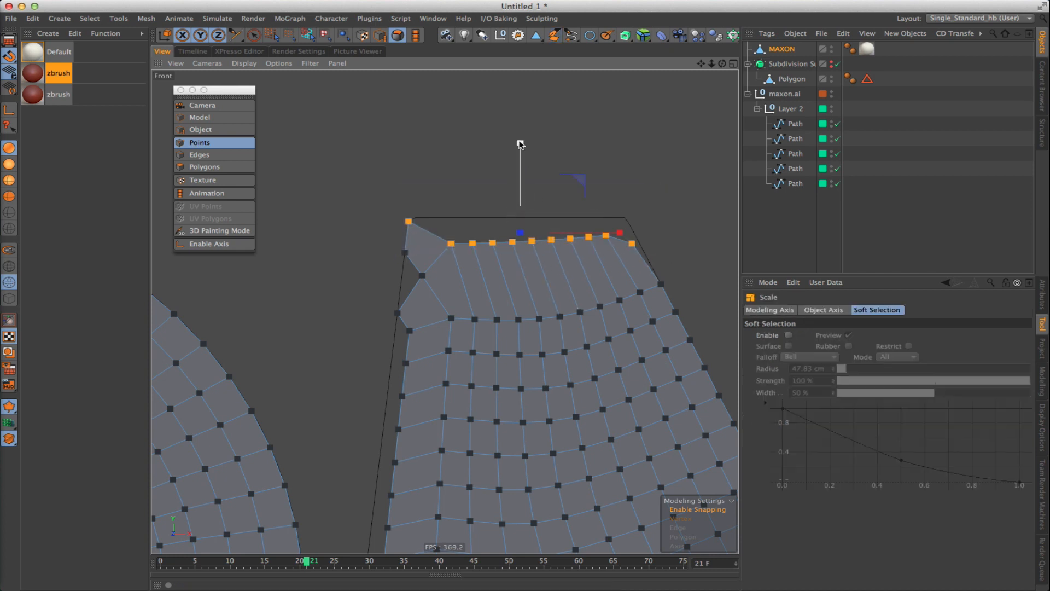
left_click_drag(521, 145, 520, 184)
key("e")
Remove the stray points below the N's upper left corner with the Polygon Pen and snap the corner to the outline.
left_click(554, 35)
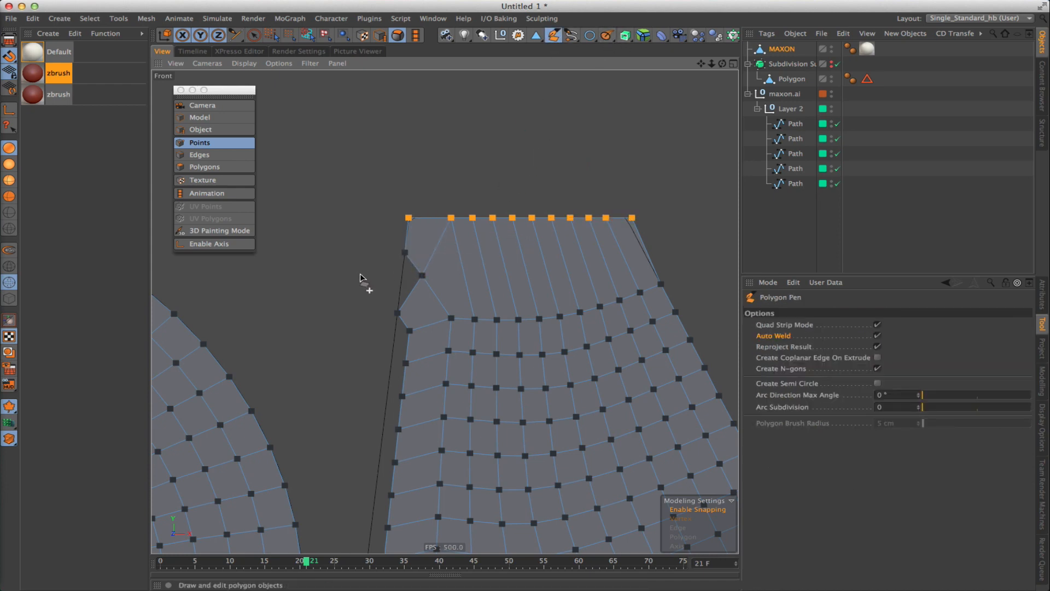
left_click_drag(424, 276, 392, 273)
left_click(402, 254, "ctrl")
left_click_drag(395, 213, 409, 218)
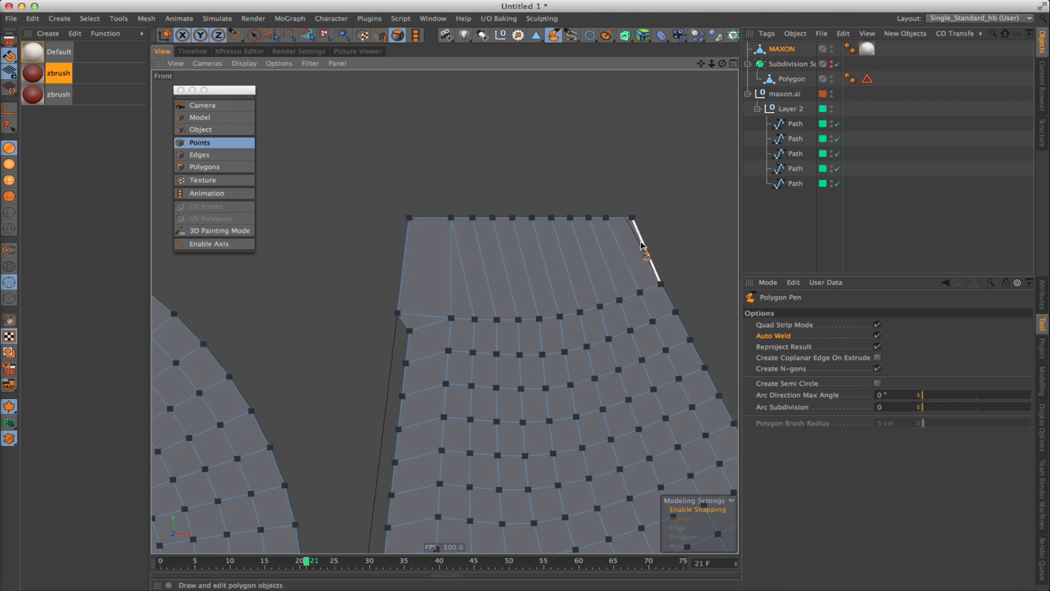
Cut a line with the Knife in Line mode through the long polygons at the top of the N's left stem.
key("Return")
key("Return")
key("k")
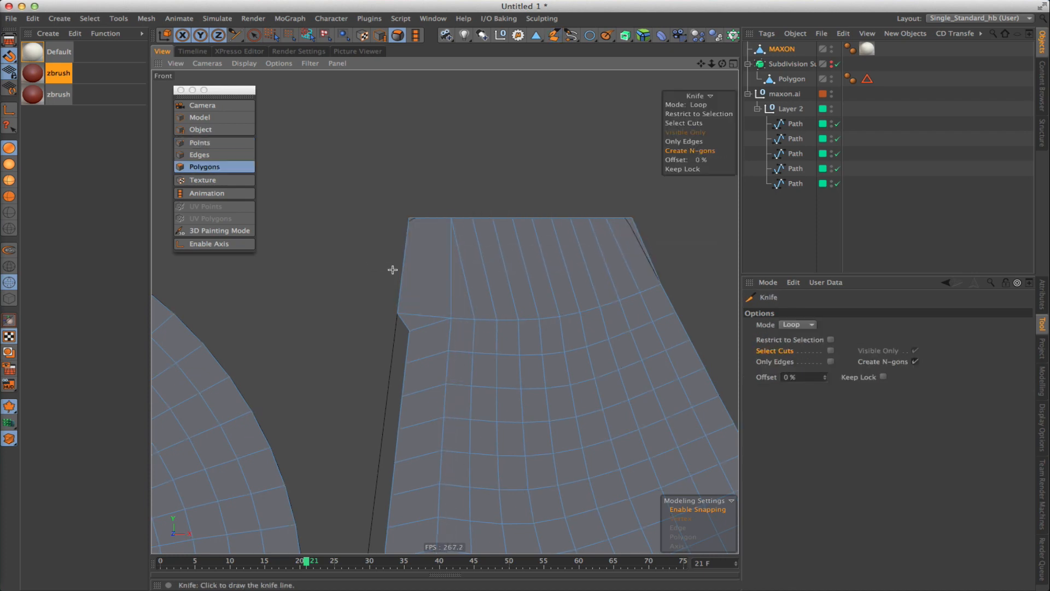
key("k")
key("k")
mouse_move(399, 267)
left_mouse_down()
mouse_move(499, 269)
mouse_move(652, 241)
mouse_move(618, 249)
left_mouse_up()
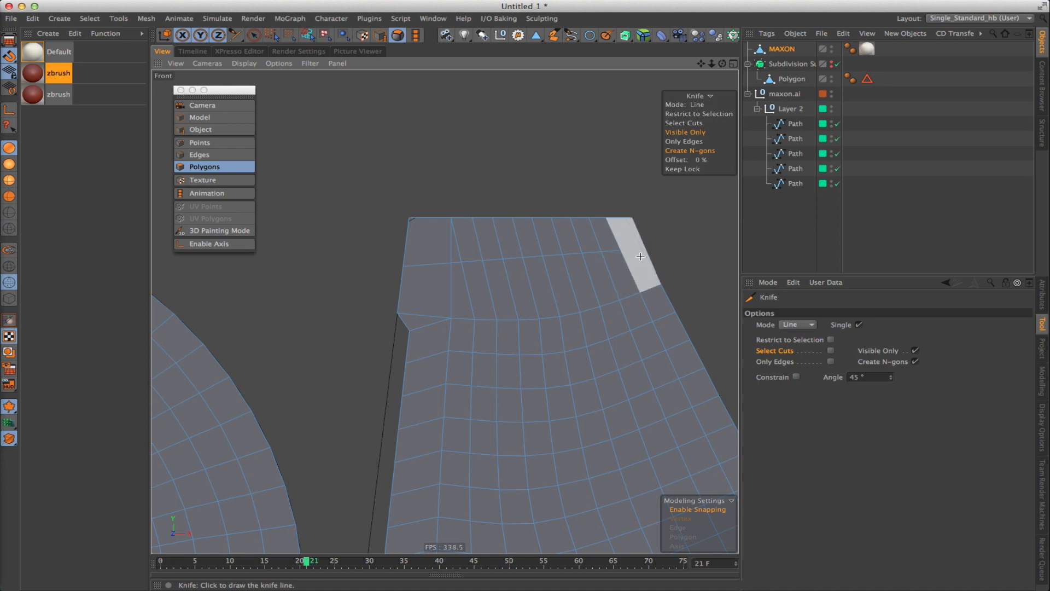
Extend the new cut through the last polygon to the N's diagonal edge with the Polygon Pen.
scroll(609, 267, "up", 5)
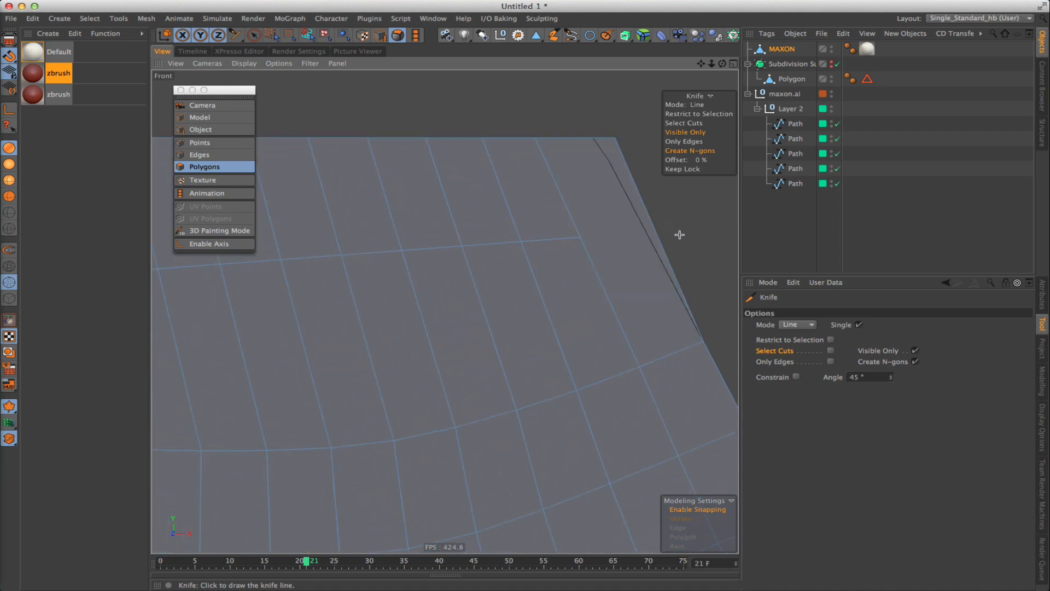
left_click(554, 35)
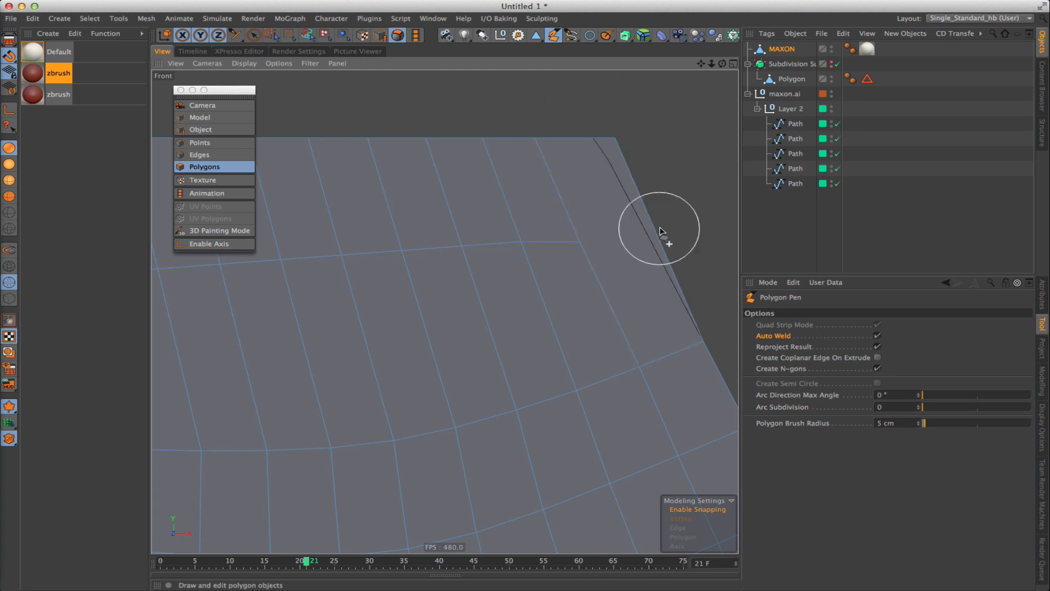
key("Return")
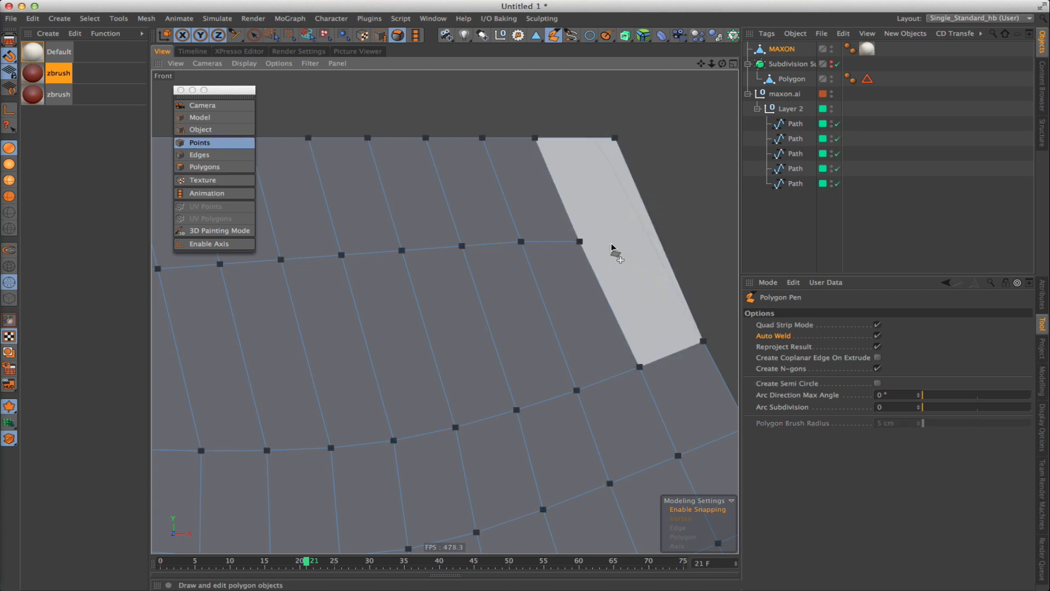
left_click(580, 241)
left_click(657, 236)
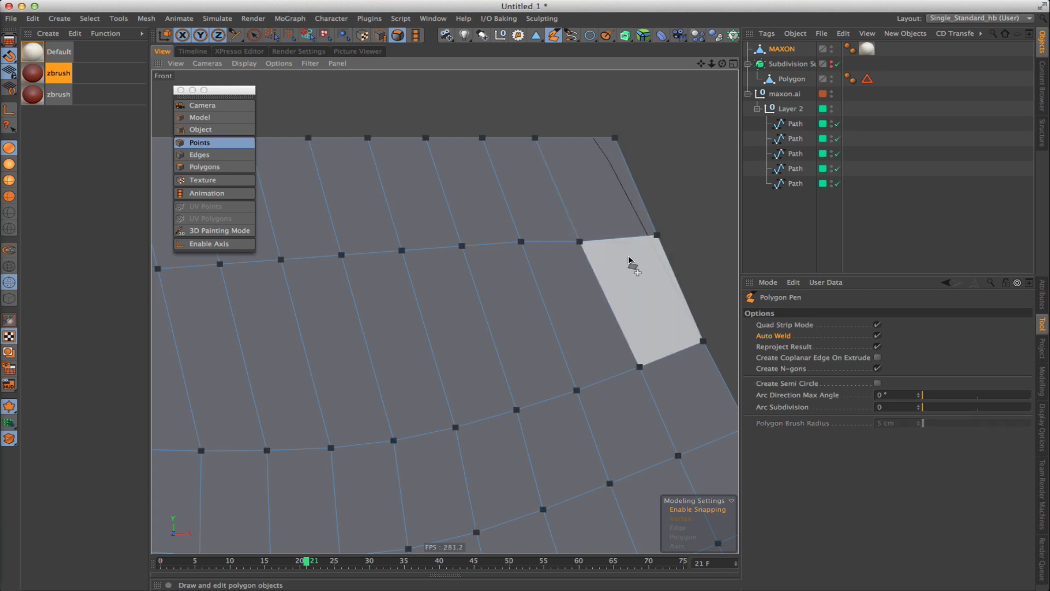
Weld the duplicate point on the new cut to its neighbouring point near the N's upper left edge.
scroll(629, 260, "down", 5)
middle_click_drag(463, 282, 706, 205, "alt")
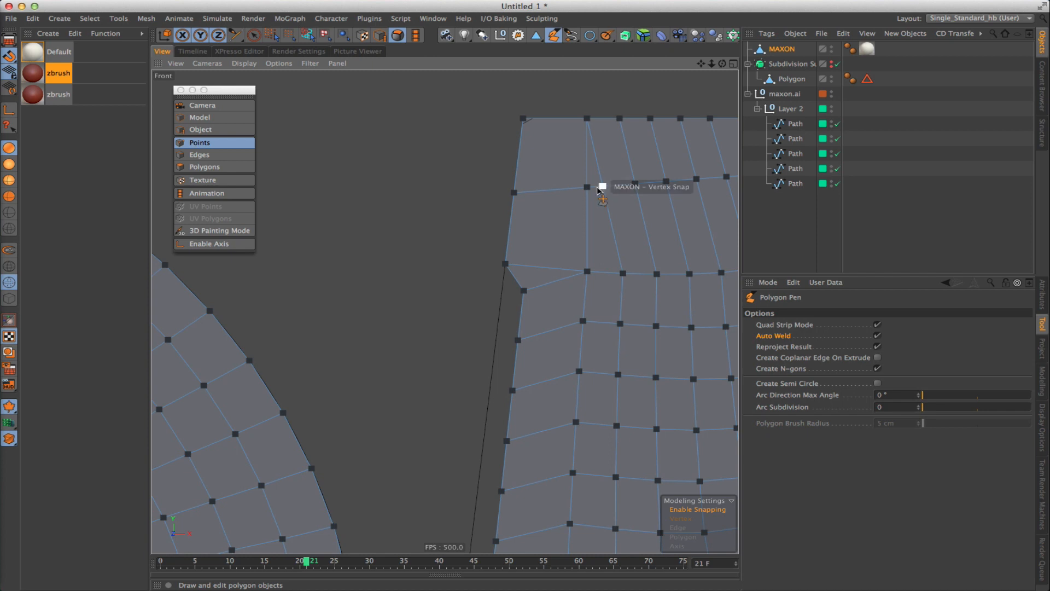
left_click_drag(597, 187, 587, 187)
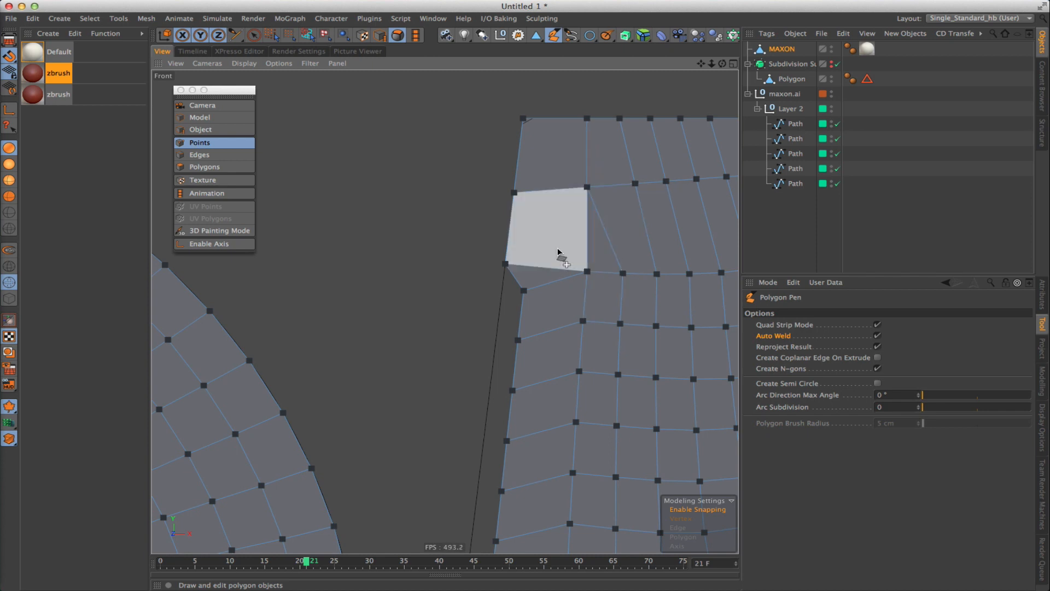
Snap the stray points down the outer left edge of the N's left stem onto the spline outline with the Polygon Pen.
left_click_drag(524, 292, 501, 302)
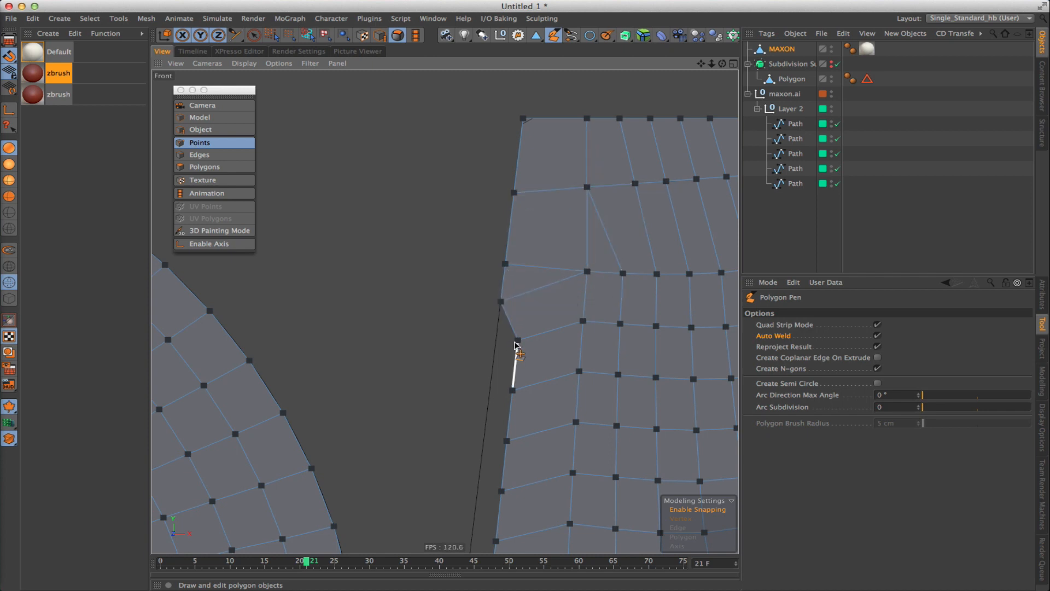
left_click_drag(516, 342, 496, 351)
left_click_drag(513, 390, 491, 390)
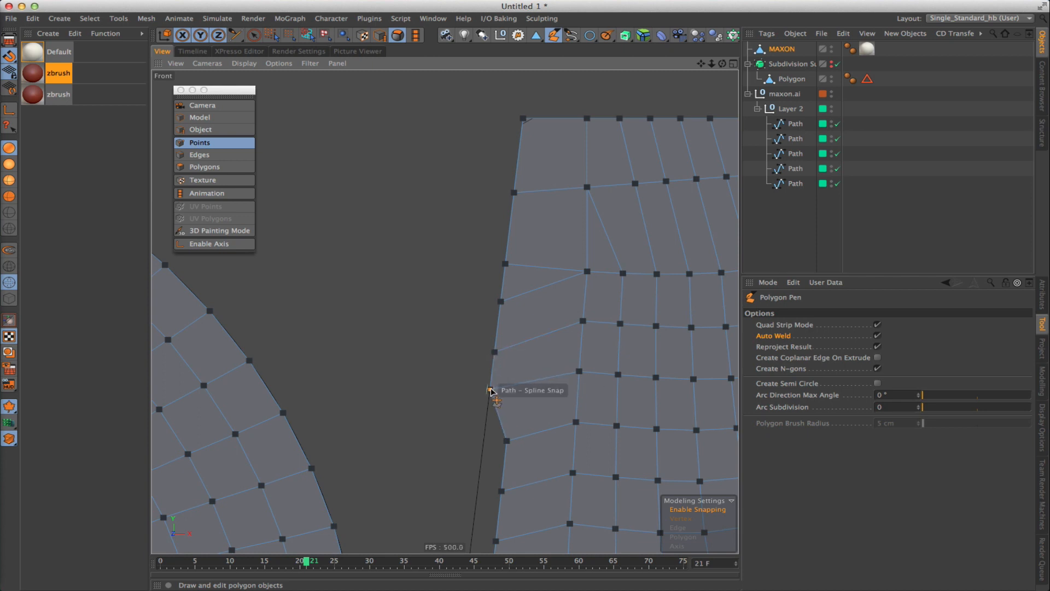
middle_click_drag(511, 323, 502, 306, "alt")
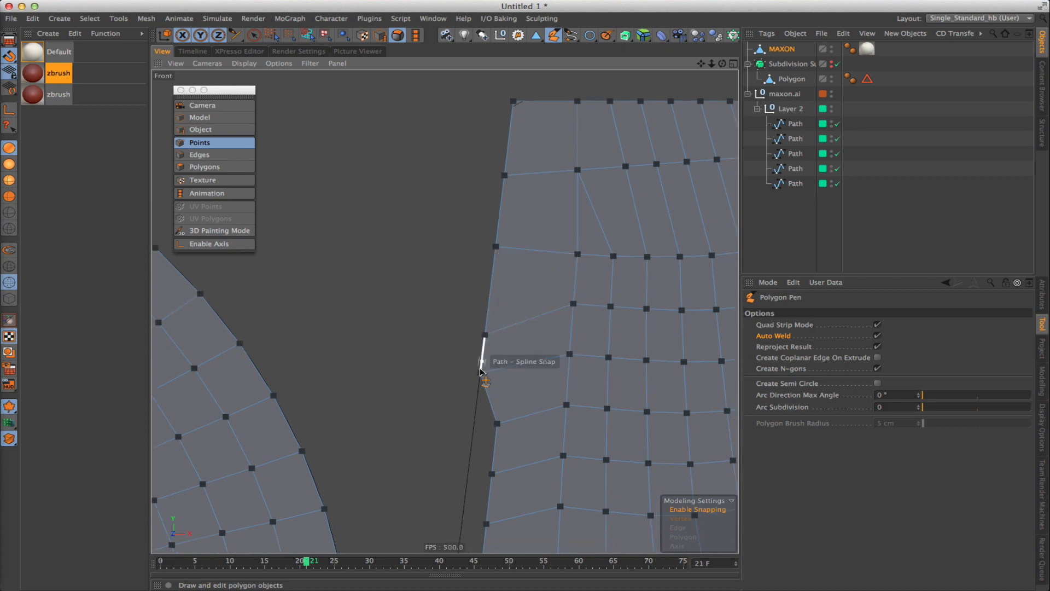
middle_click_drag(454, 483, 491, 320, "alt")
left_click_drag(532, 260, 516, 263)
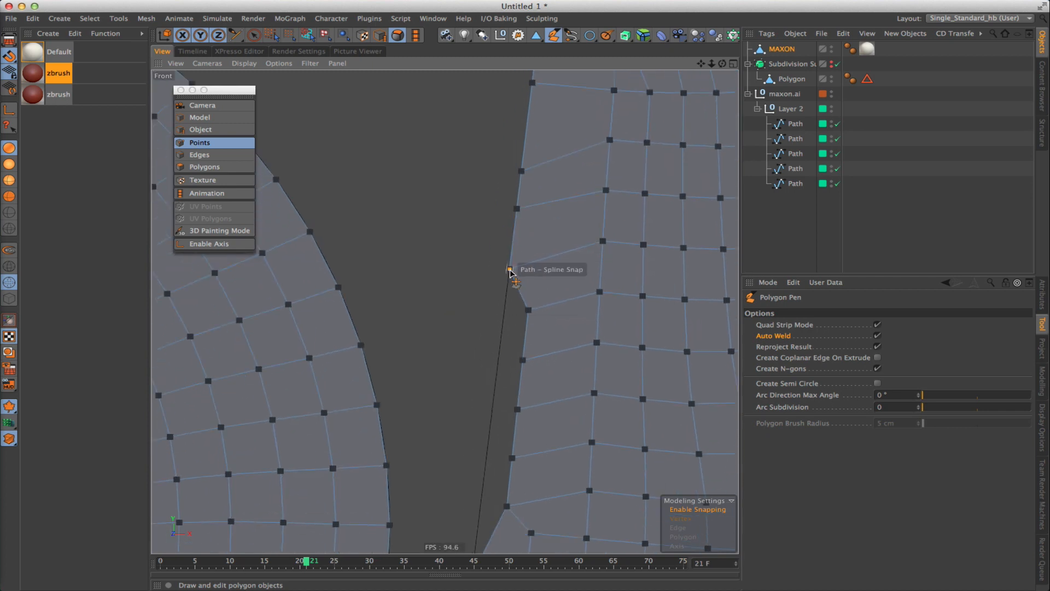
left_click_drag(528, 310, 503, 317)
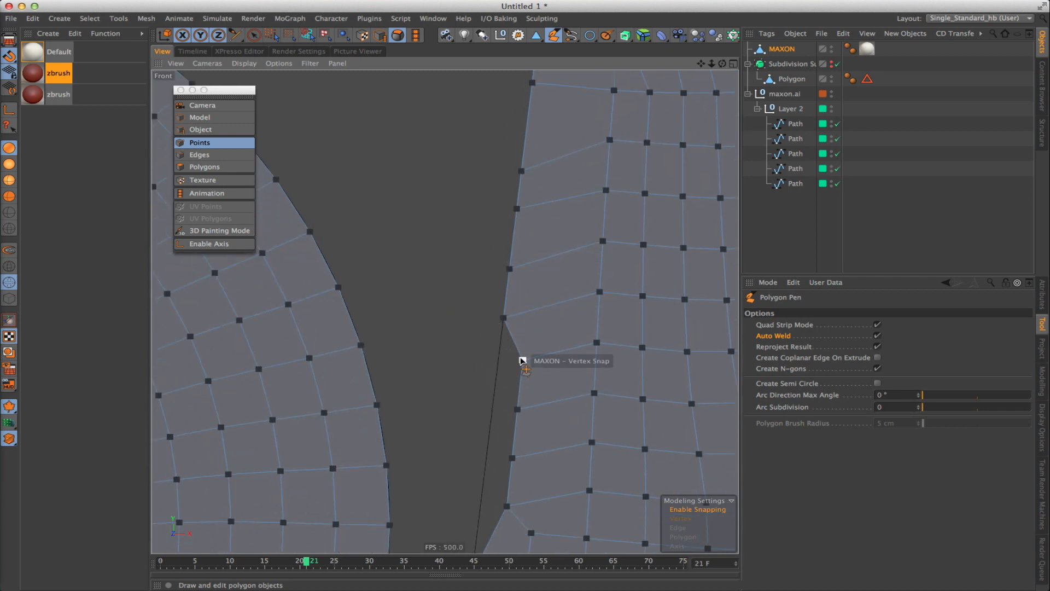
left_click_drag(522, 359, 500, 361)
left_click_drag(516, 409, 497, 411)
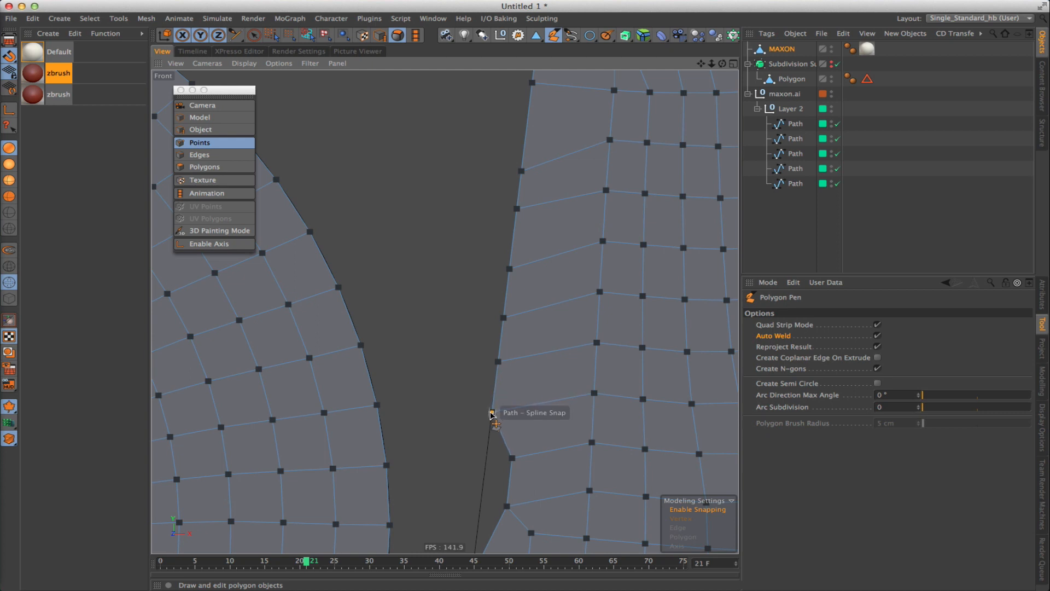
mouse_move(510, 456)
left_mouse_down()
mouse_move(493, 461)
mouse_move(510, 461)
left_mouse_up()
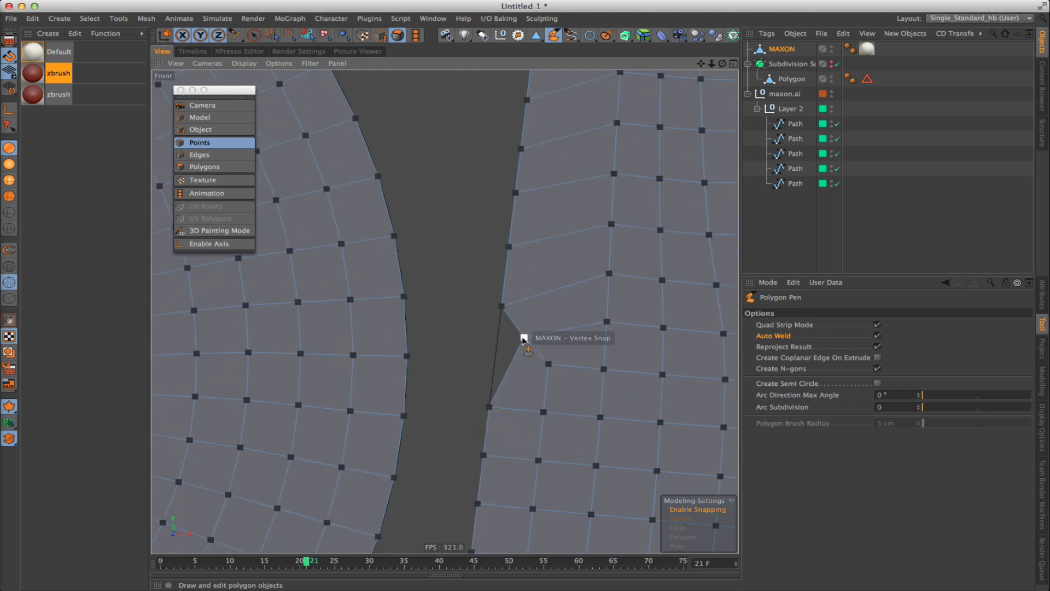
Snap the lower left corner of the N's diagonal at its base to the spline outline.
scroll(536, 342, "down", 5)
middle_click_drag(544, 319, 517, 351, "alt")
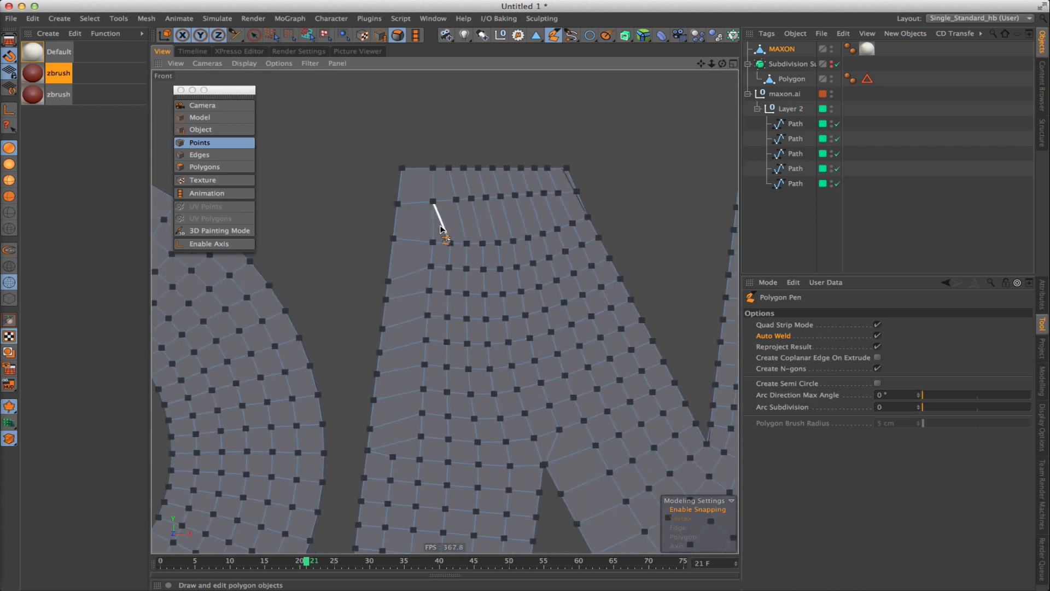
middle_click_drag(591, 425, 453, 238, "alt")
middle_click_drag(425, 320, 449, 176, "alt")
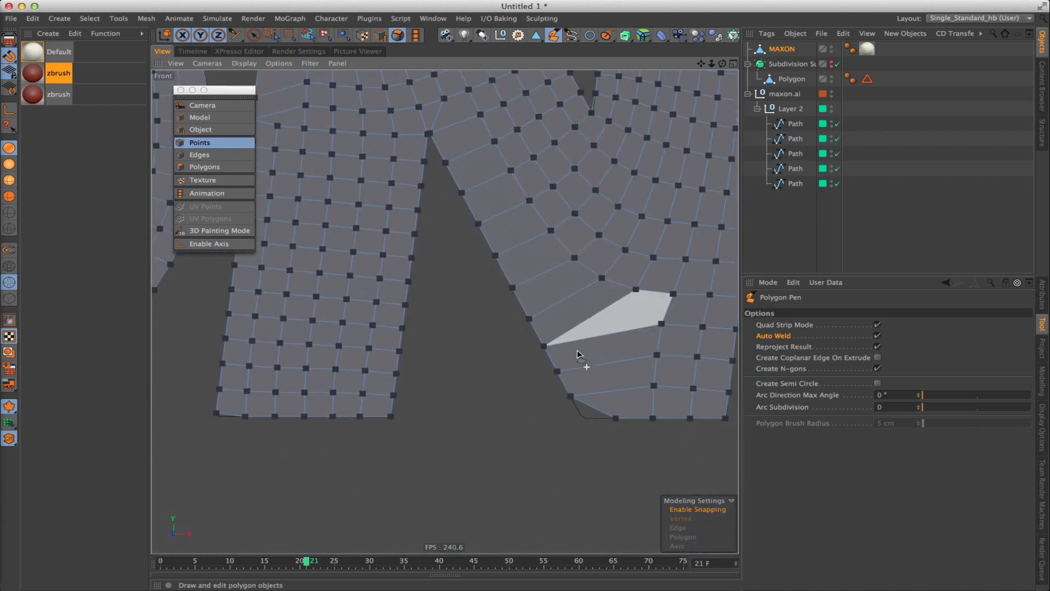
middle_click_drag(609, 390, 540, 340, "alt")
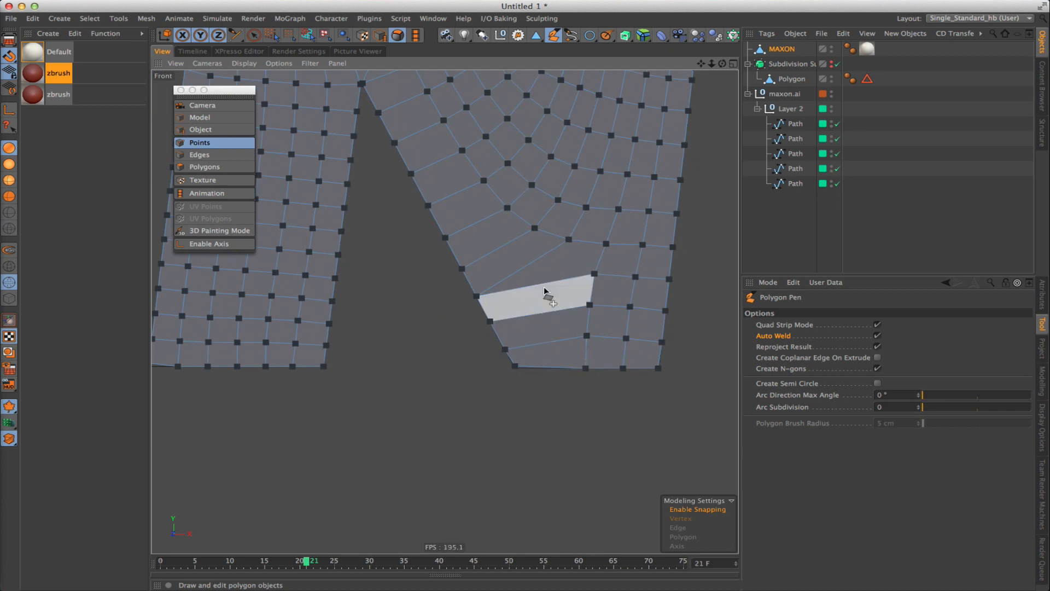
Cut the wide polygons along the lower left side of the N's diagonal with the Knife in Line mode, down to the bottom edge.
middle_click_drag(544, 286, 546, 349, "alt")
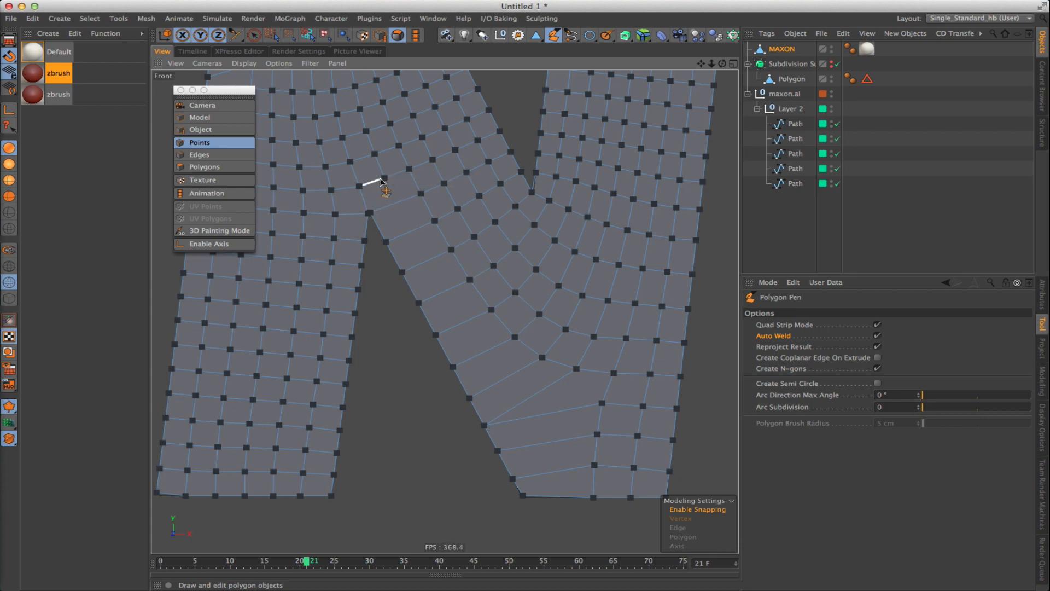
key("k")
left_click(384, 178)
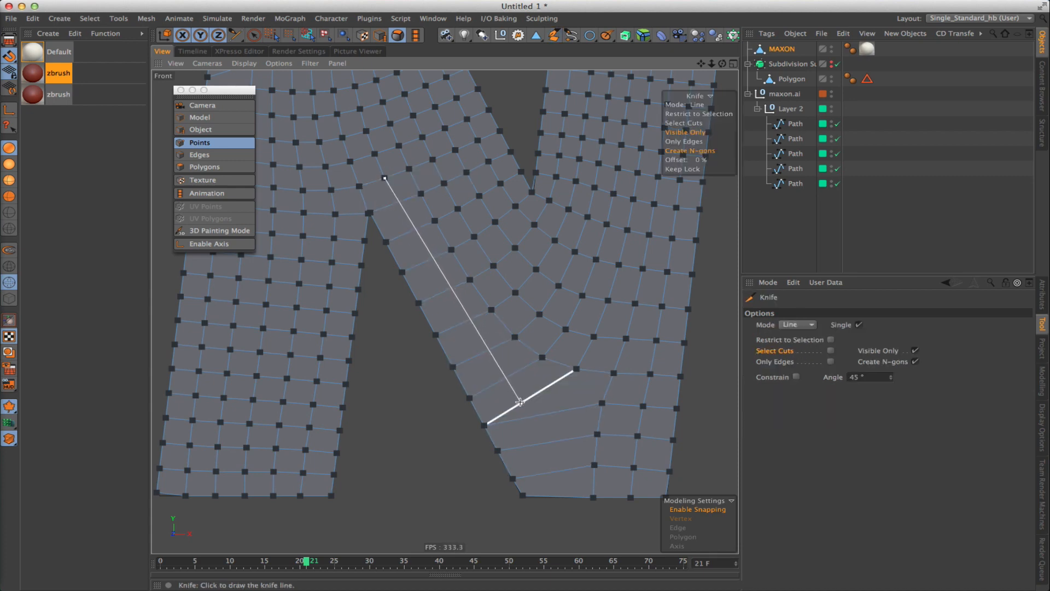
left_click(532, 396)
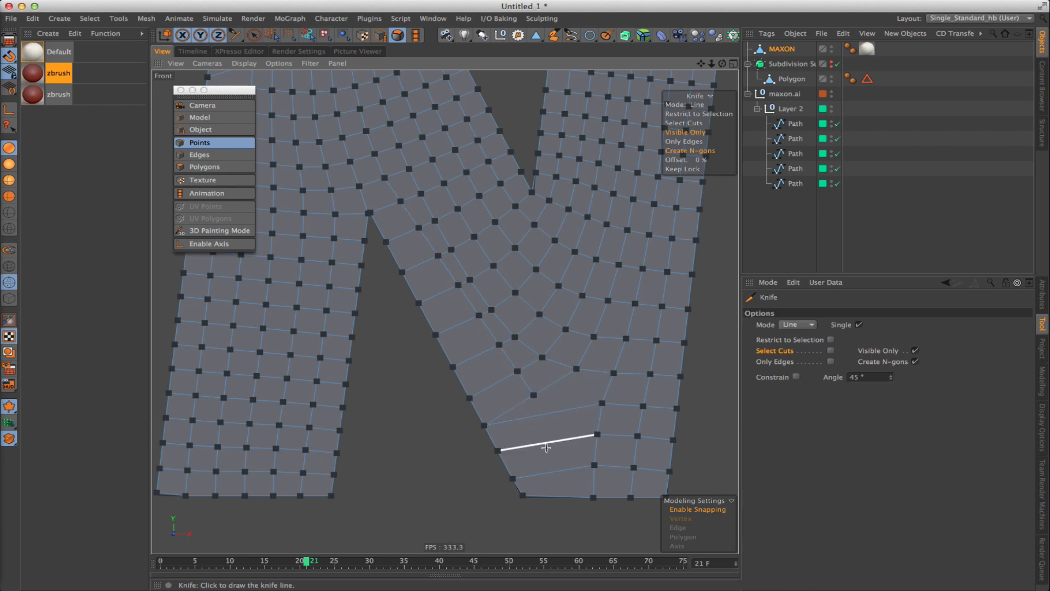
left_click(534, 395)
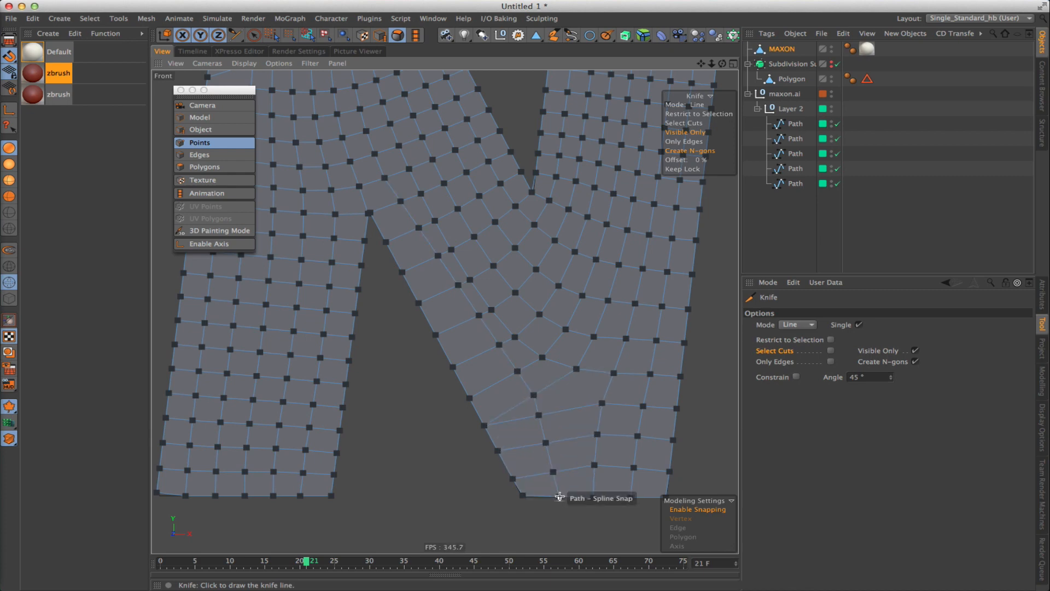
Cut a Knife line through the wide polygons along the left side of the N's left stem, up to its top edge.
scroll(506, 403, "down", 5)
middle_click_drag(385, 256, 530, 401, "alt")
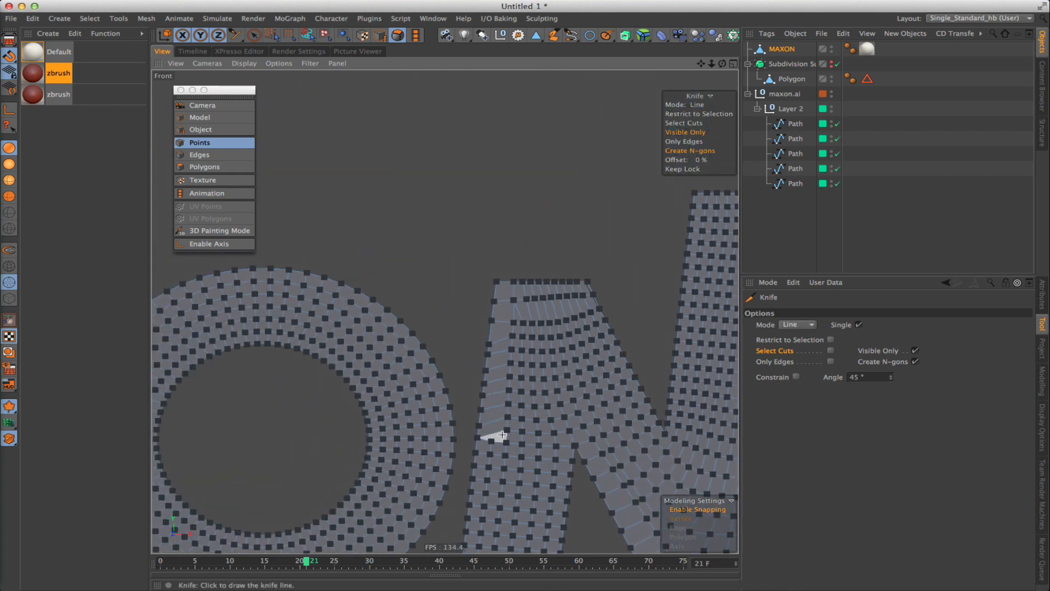
scroll(502, 435, "up", 5)
left_click(474, 450)
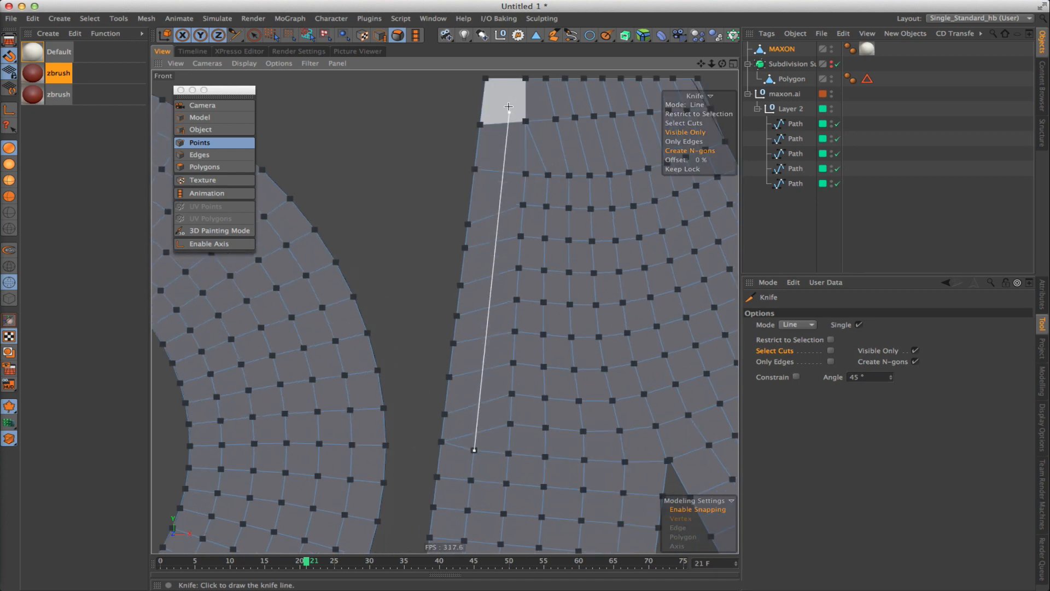
left_click(502, 78)
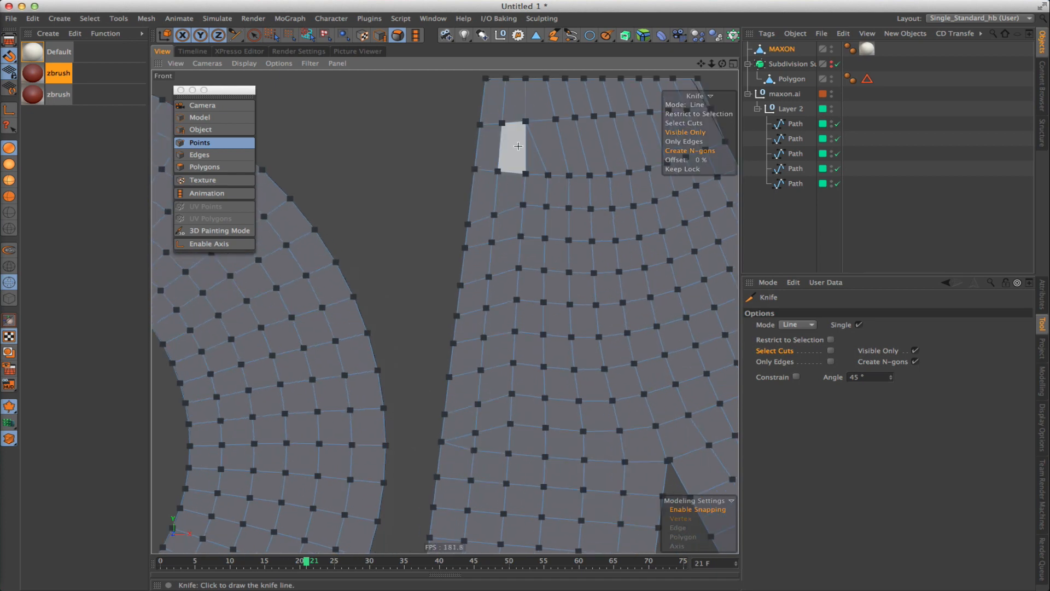
Cut the narrow polygons at the top of the N's left stem from the triangle's lower vertex to the top edge, then switch to the Polygon Pen.
middle_click_drag(518, 146, 503, 180, "alt")
left_click(533, 210)
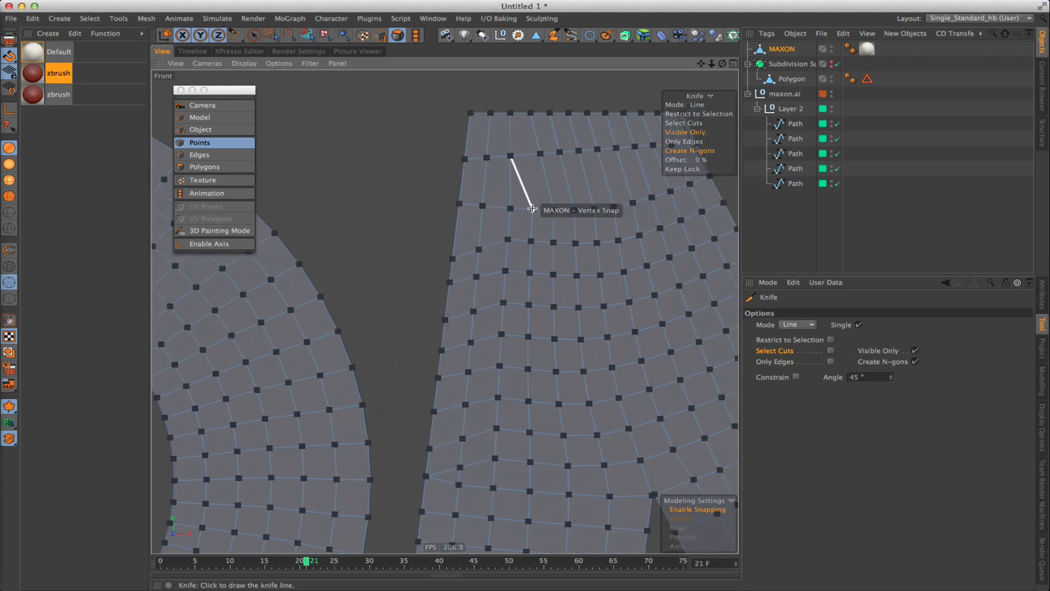
left_click(522, 113)
key("m")
key("e")
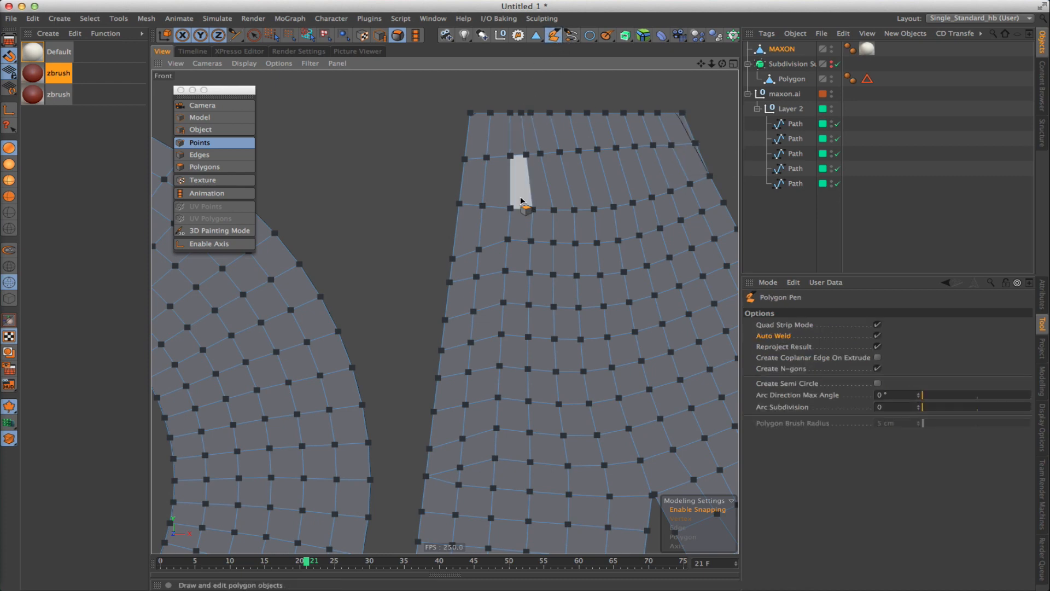
Snap both top corners of the X's upper left arm to the spline outline with the Polygon Pen.
scroll(566, 212, "down", 5)
key("e")
middle_click_drag(556, 229, 505, 216, "alt")
scroll(506, 216, "down", 2)
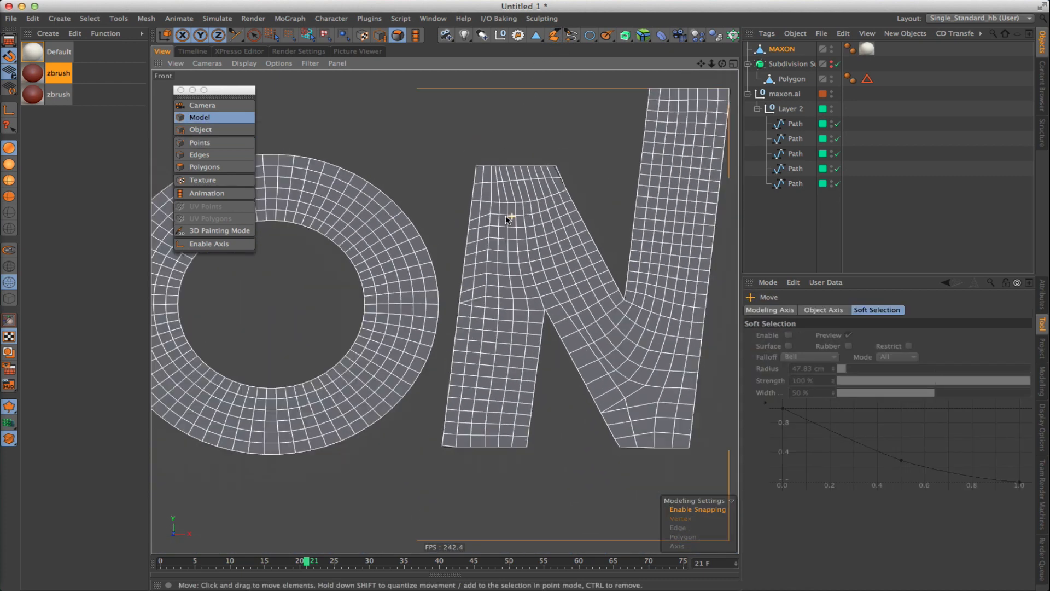
scroll(505, 215, "down", 1)
scroll(531, 293, "down", 4)
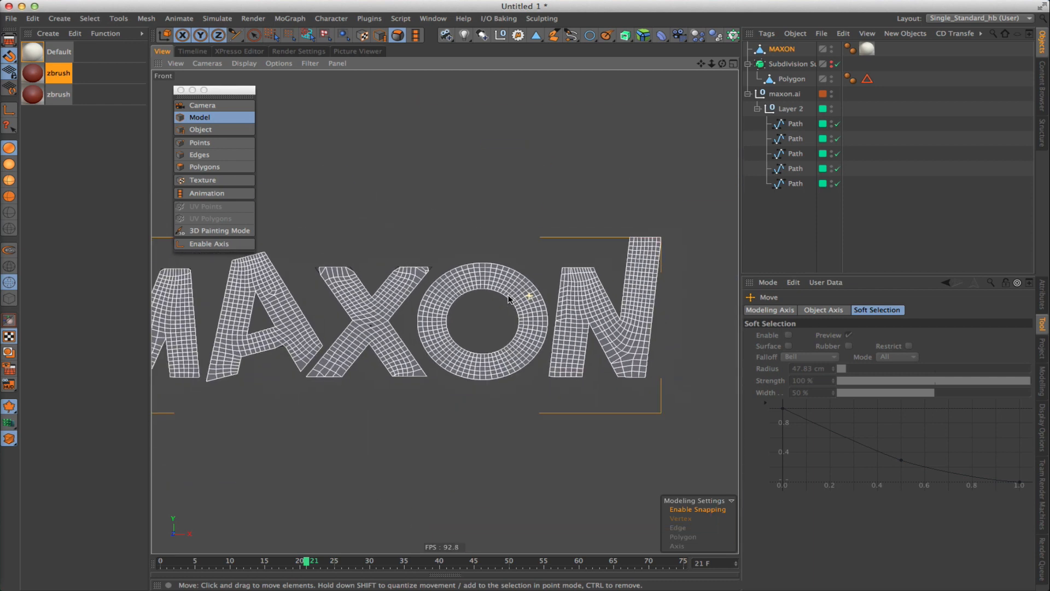
scroll(520, 296, "up", 8)
scroll(514, 257, "up", 1)
key("m")
key("e")
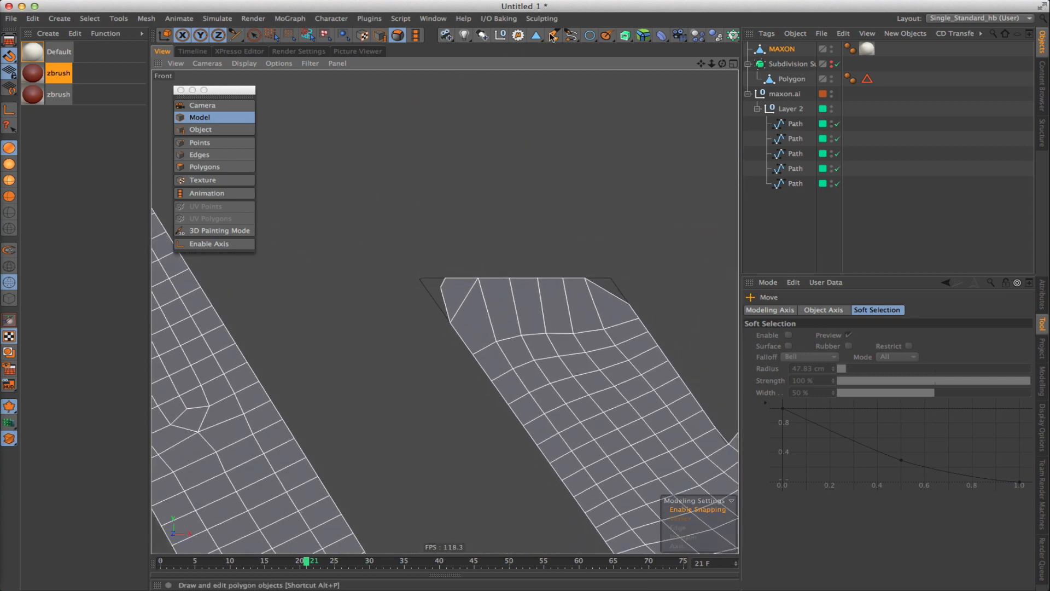
left_click_drag(441, 287, 409, 281)
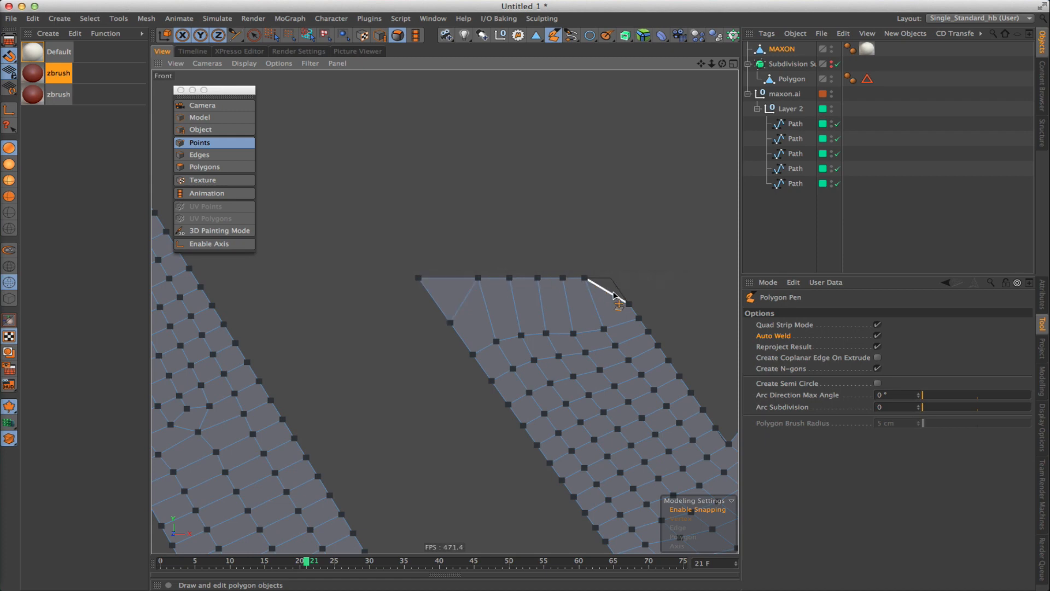
left_click_drag(627, 303, 611, 277)
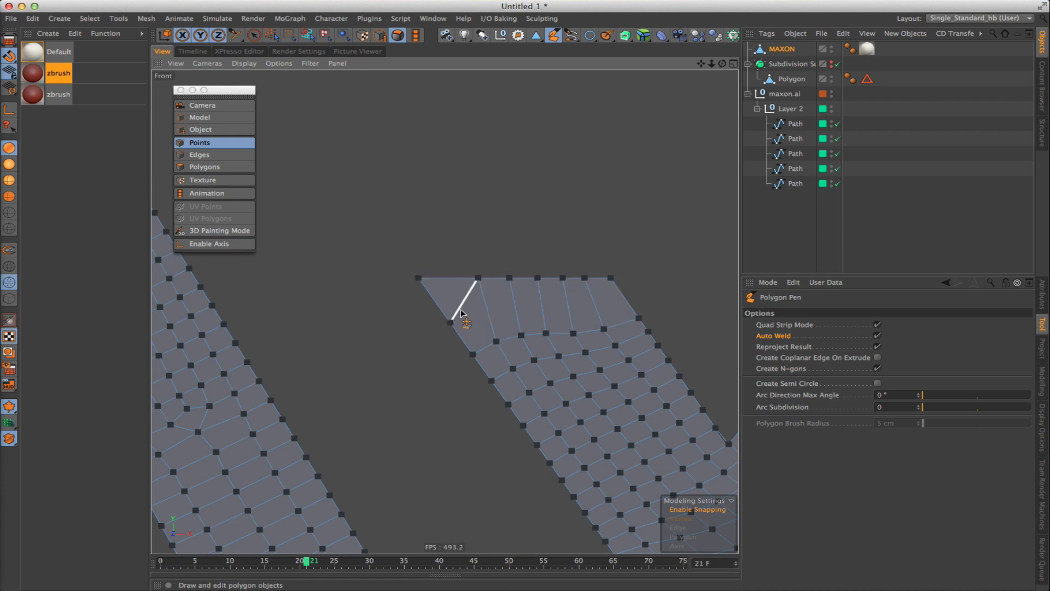
Remove the diagonal corner edge on the X's upper left arm and cut a Knife line across the arm's long top polygons.
key("k")
key("k")
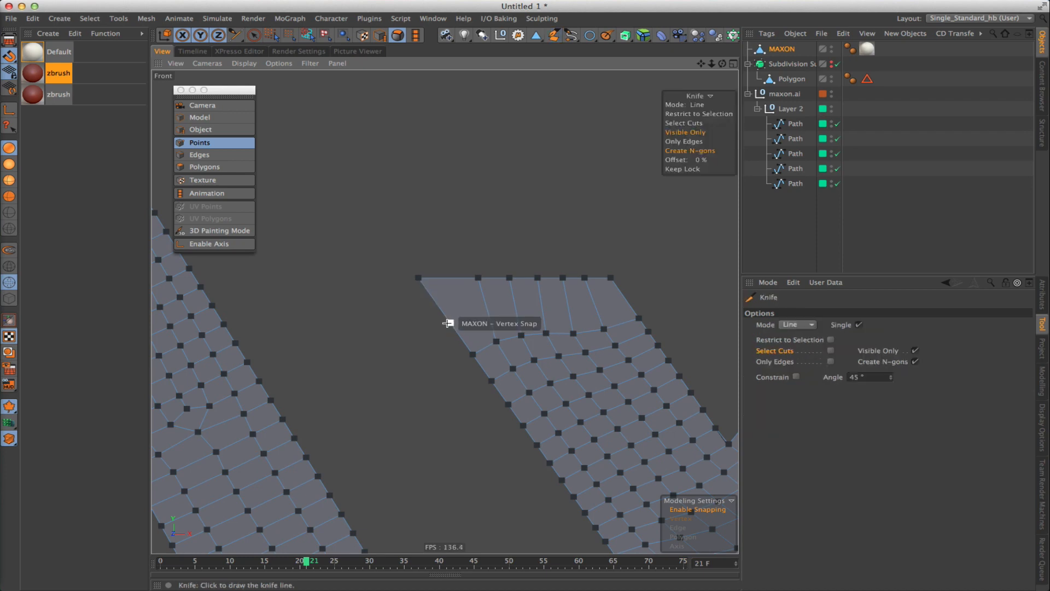
left_click(450, 323)
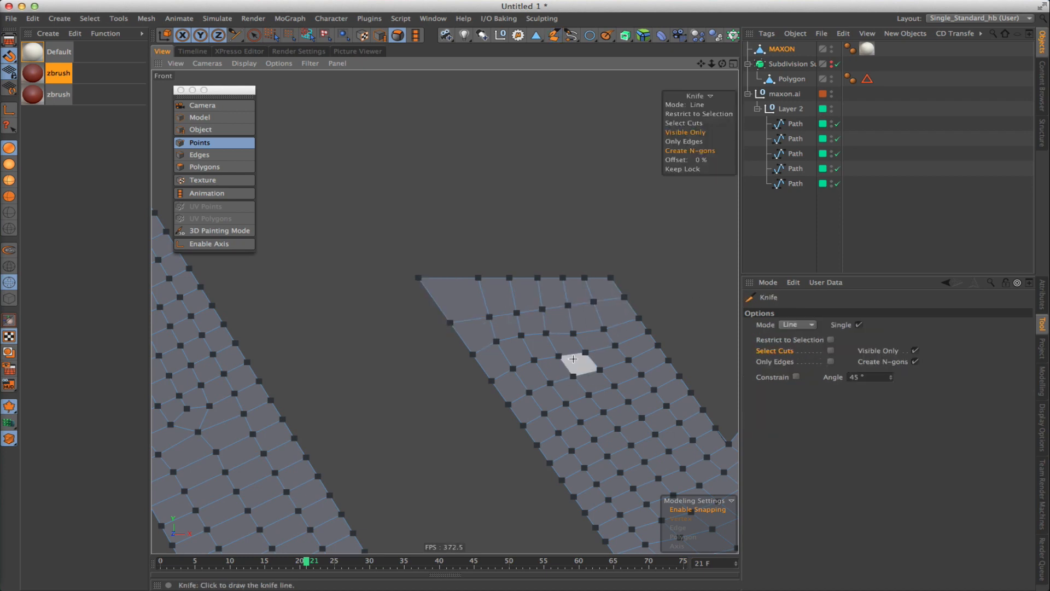
key("e")
Snap the top left corner of the X's upper right arm to the outline's vertex with the Polygon Pen.
right_click_drag(559, 348, 533, 349, "alt")
middle_click_drag(533, 349, 324, 243, "alt")
right_click_drag(448, 223, 544, 126, "alt")
left_click(554, 35)
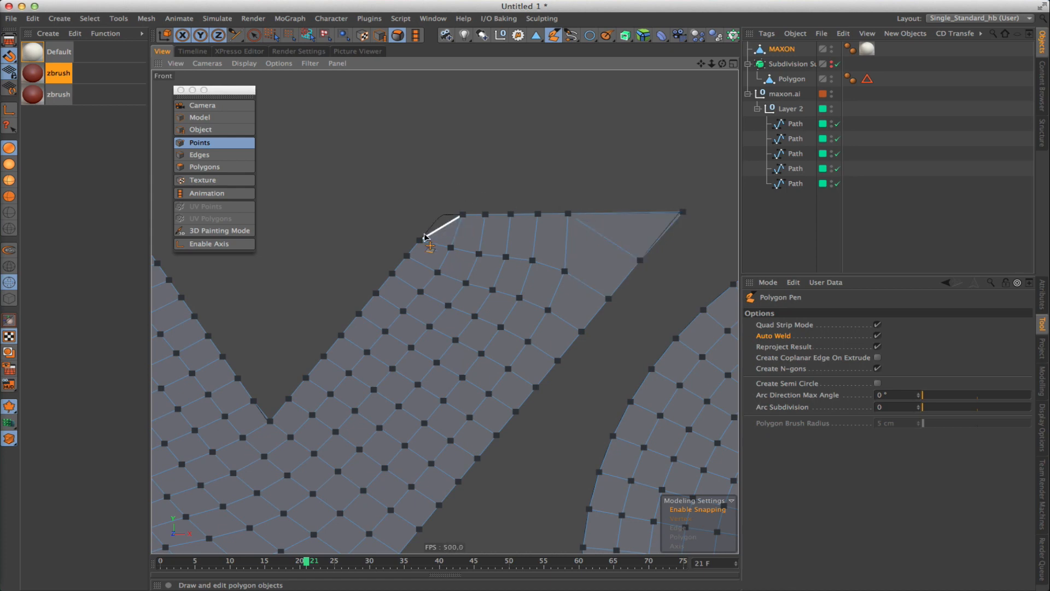
left_click_drag(441, 228, 442, 216)
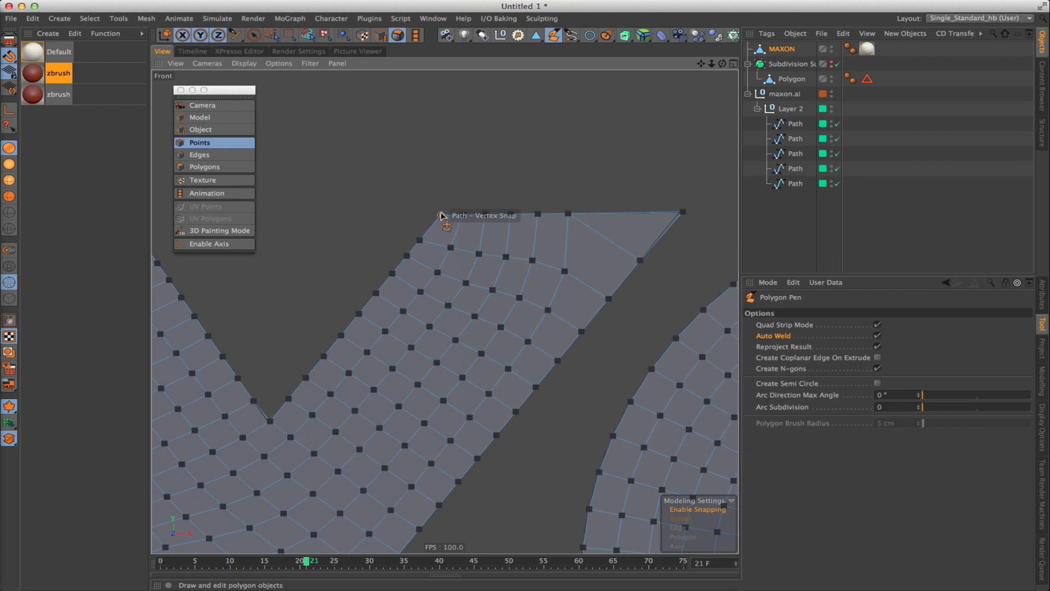
Snap the two top corners of the M's right stem to the spline outline with the Polygon Pen.
scroll(522, 261, "down", 5)
key("e")
scroll(428, 309, "down", 8)
middle_click_drag(428, 310, 457, 316, "alt")
right_click_drag(453, 265, 499, 264, "alt")
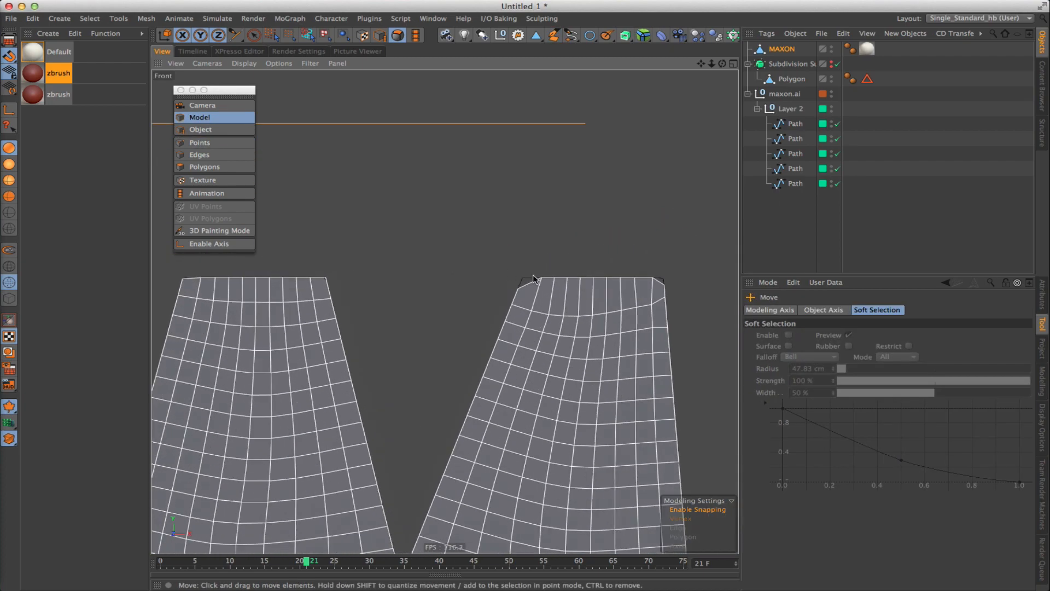
key("Return")
right_click_drag(550, 295, 571, 294, "alt")
left_click(554, 36)
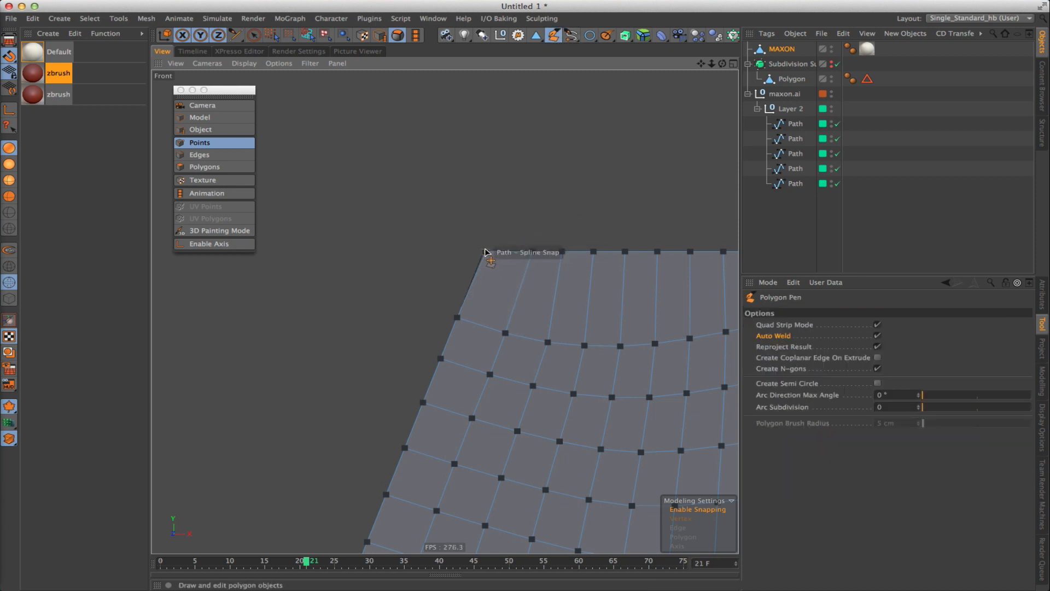
middle_click_drag(505, 175, 369, 183, "alt")
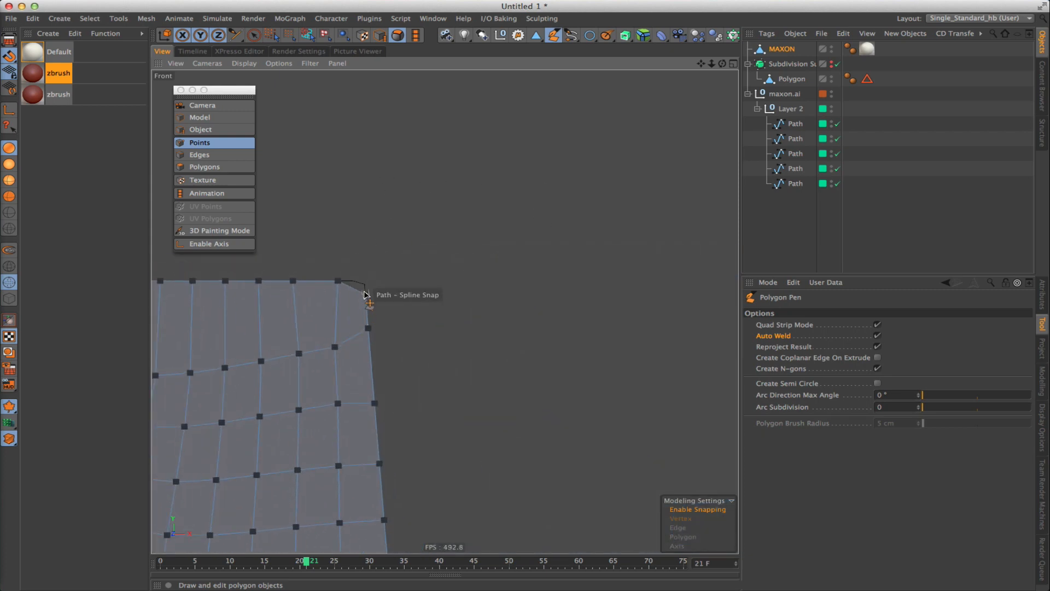
middle_click_drag(367, 294, 480, 241, "alt")
right_click_drag(423, 279, 381, 305, "alt")
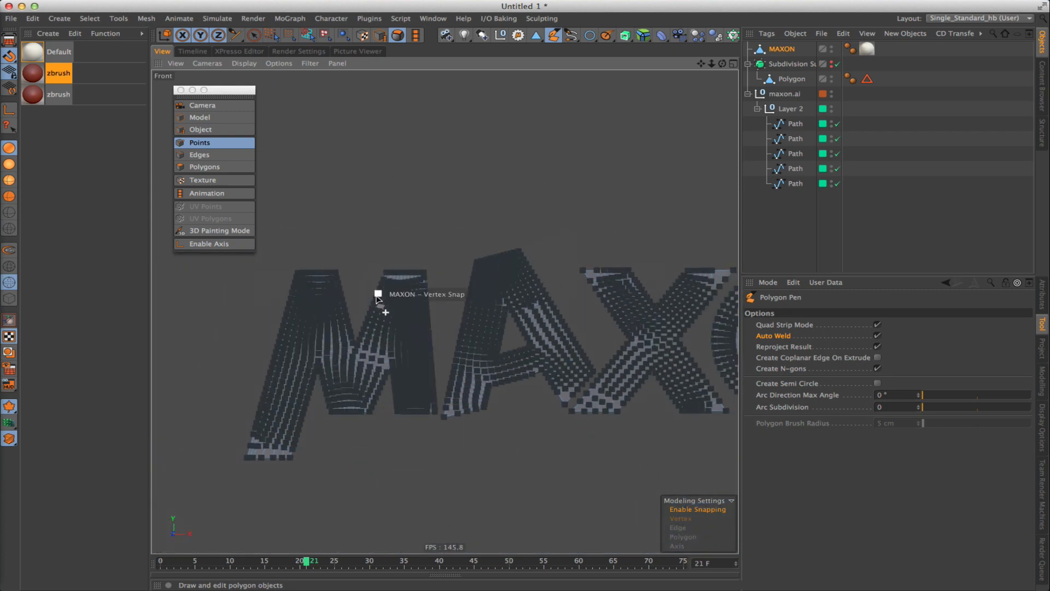
Snap the point where the underside of the A's crossbar meets its right leg to the outline with the Polygon Pen.
key("e")
middle_click_drag(542, 378, 422, 360, "alt")
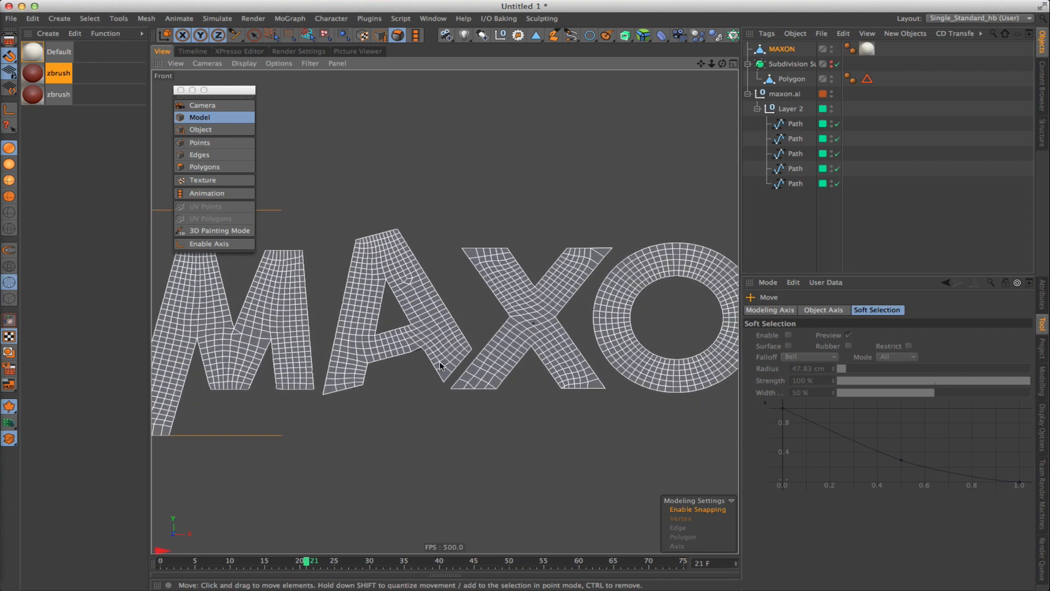
right_click_drag(421, 361, 464, 265, "alt")
left_click(553, 35)
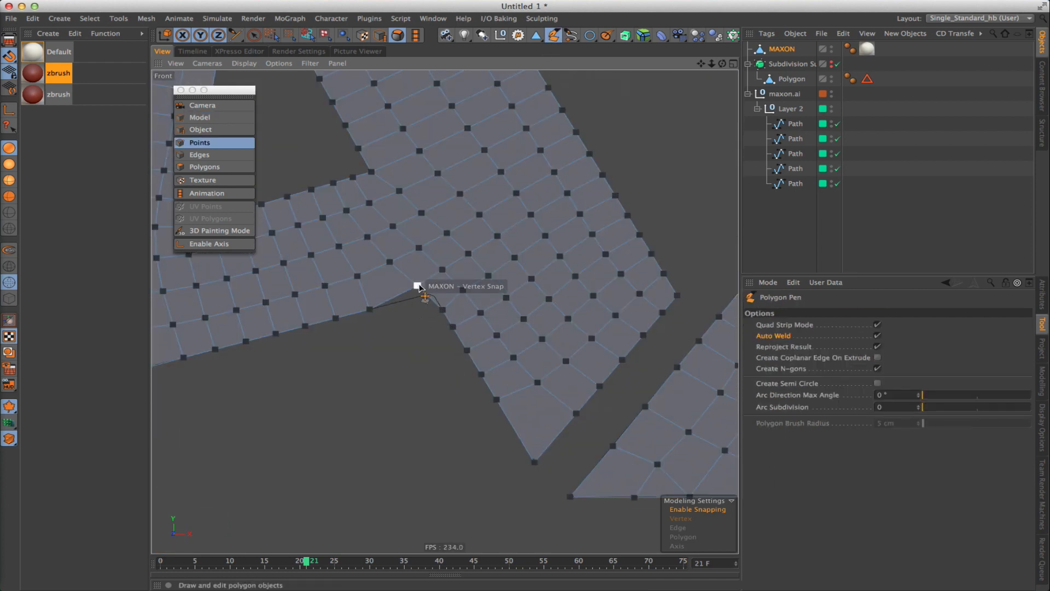
left_click_drag(418, 286, 436, 295)
scroll(425, 310, "down", 8)
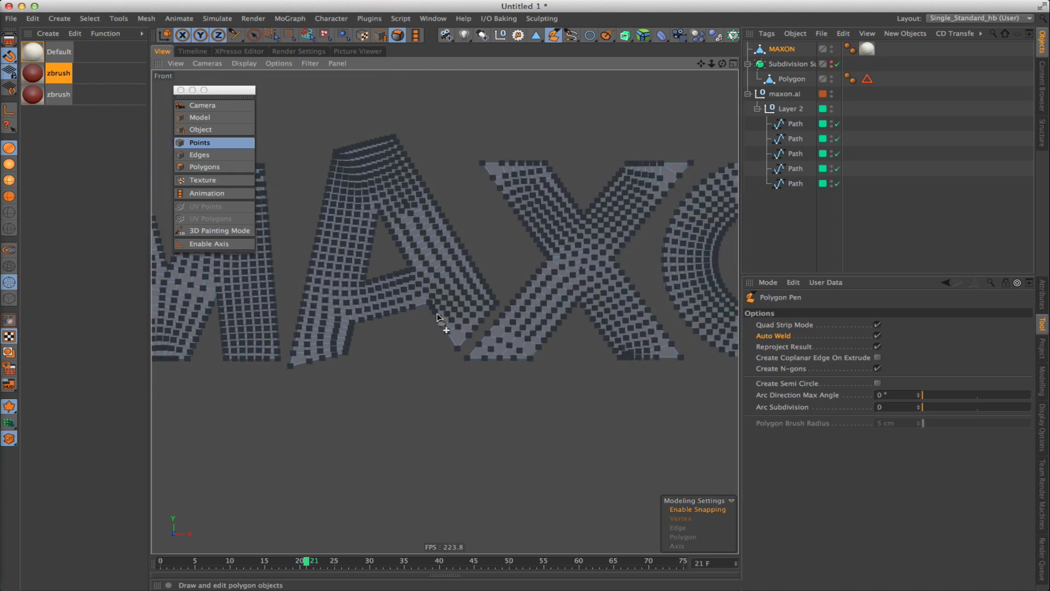
Select the A's outer and inner boundary edges with Loop Selection, using Select Boundary Loop in edge mode.
scroll(499, 342, "up", 10)
right_click_drag(567, 326, 567, 327, "alt")
middle_click_drag(426, 214, 523, 291, "alt")
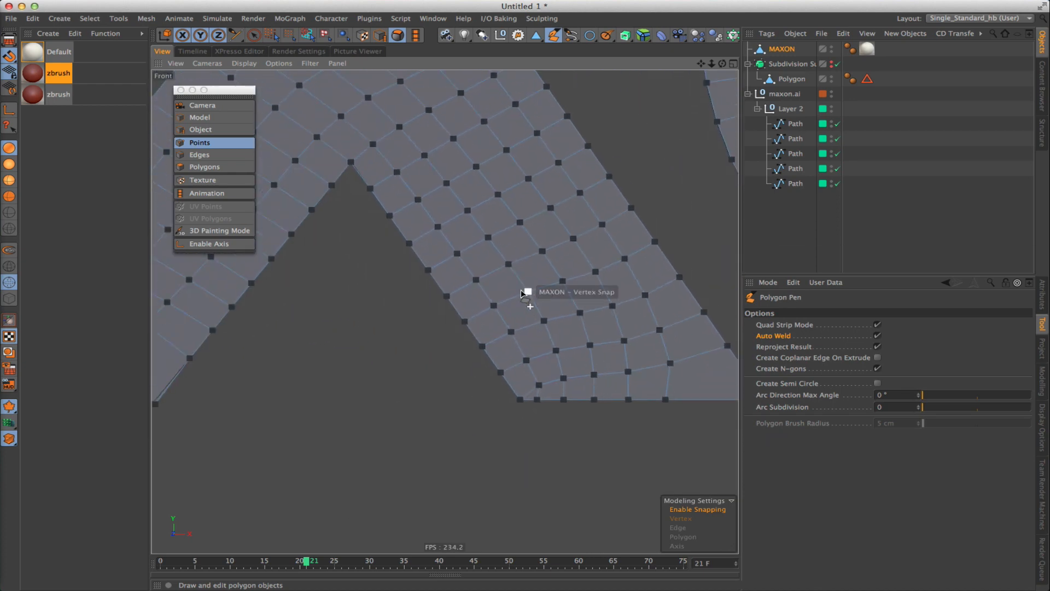
right_click_drag(524, 291, 497, 297, "alt")
middle_click_drag(339, 289, 500, 286, "alt")
scroll(501, 290, "down", 5)
key("Return")
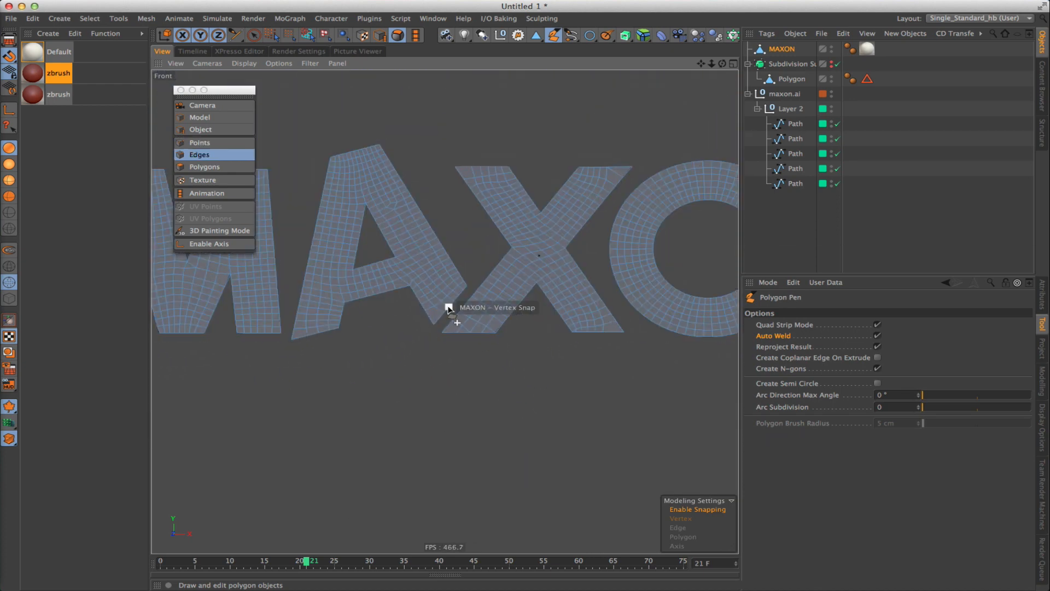
key("Return")
key("u")
key("l")
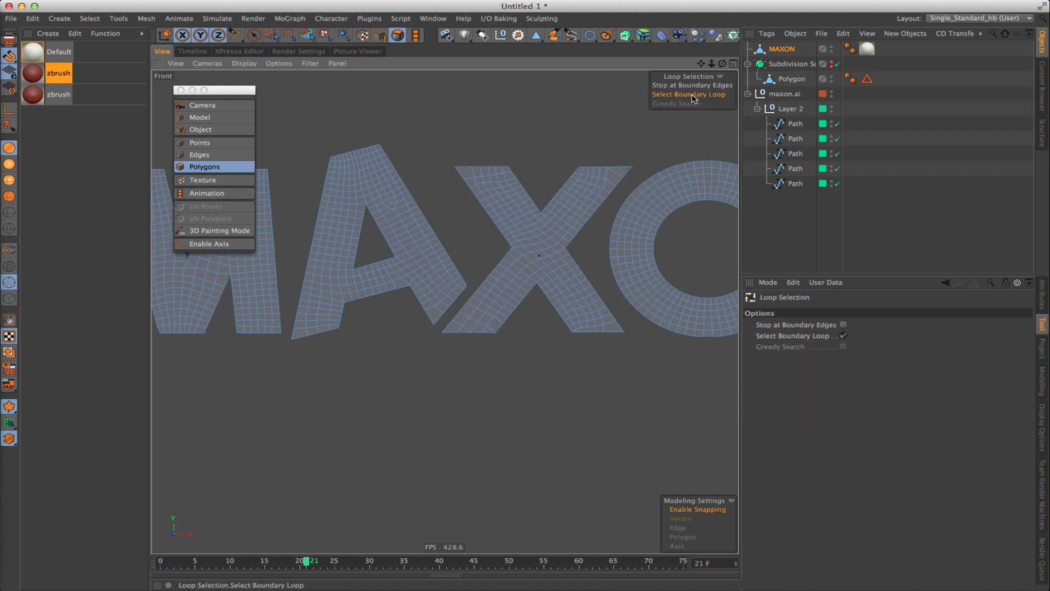
left_click(199, 154)
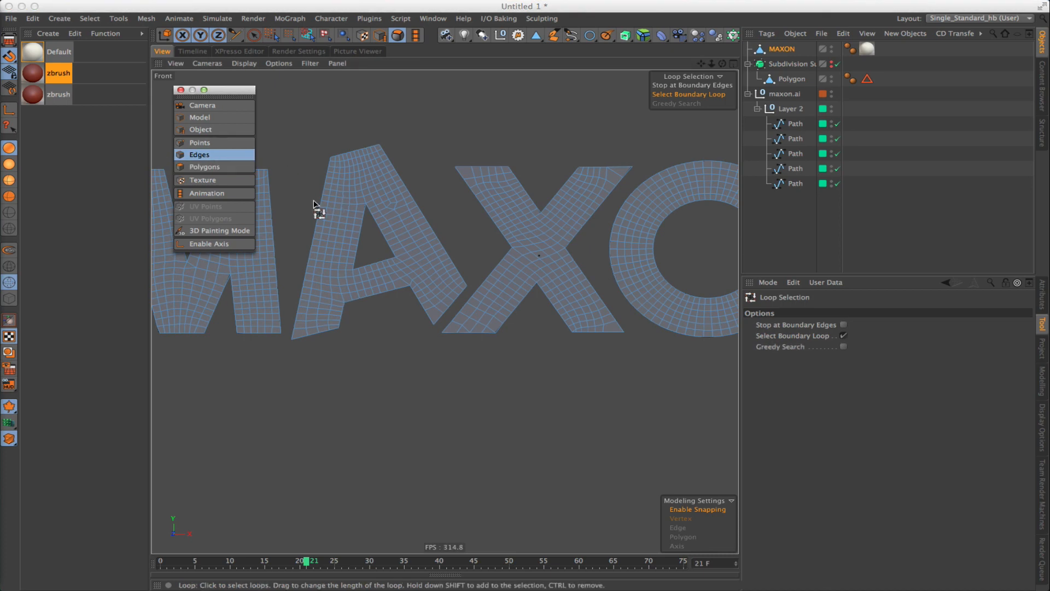
left_click(314, 234)
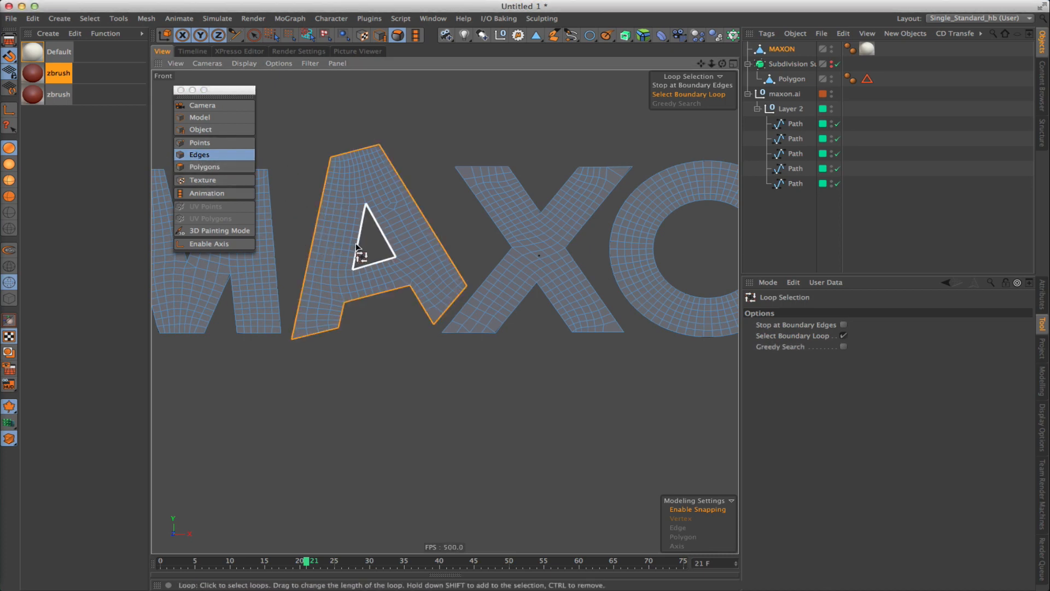
left_click(356, 244, "shift")
Add the boundary loops of the M, X and N and both the outer and inner loops of the O to the selection.
middle_click_drag(177, 256, 397, 259, "alt")
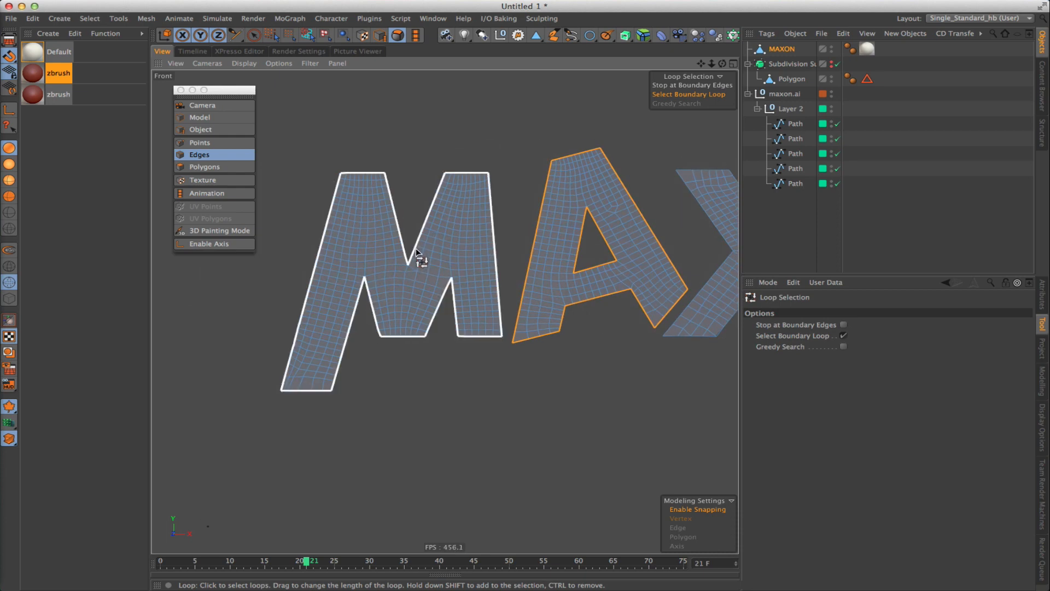
left_click(416, 248, "shift")
middle_click_drag(577, 212, 506, 229, "alt")
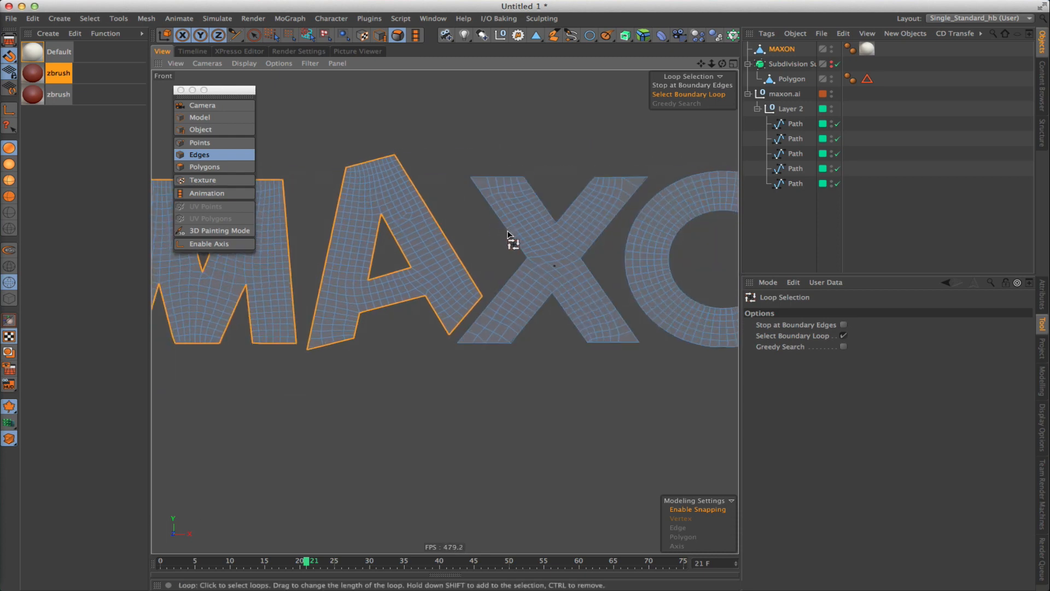
left_click(508, 236, "shift")
middle_click_drag(607, 236, 566, 247, "alt")
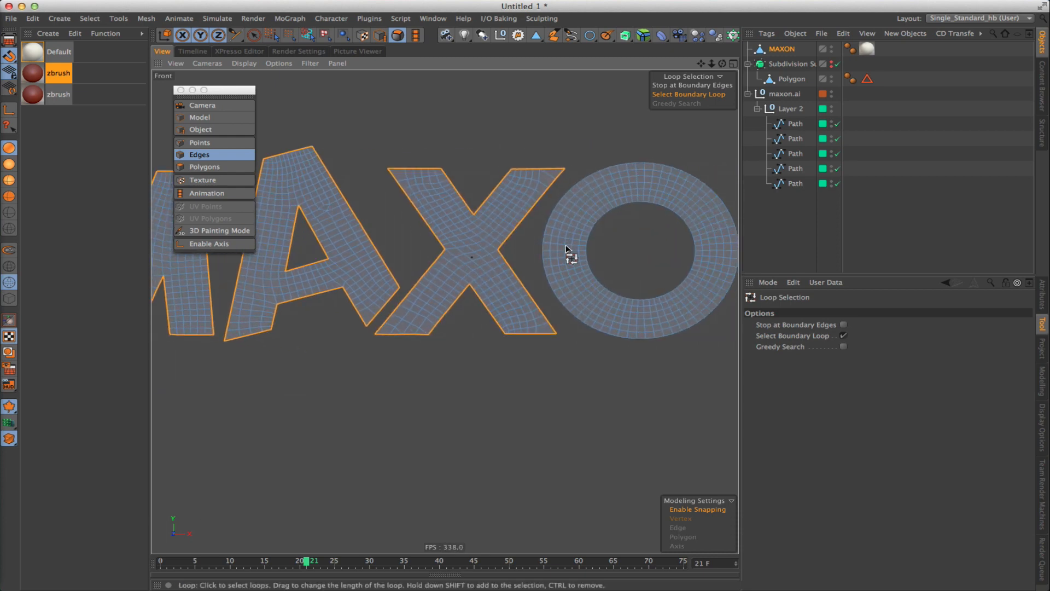
left_click(577, 257, "shift")
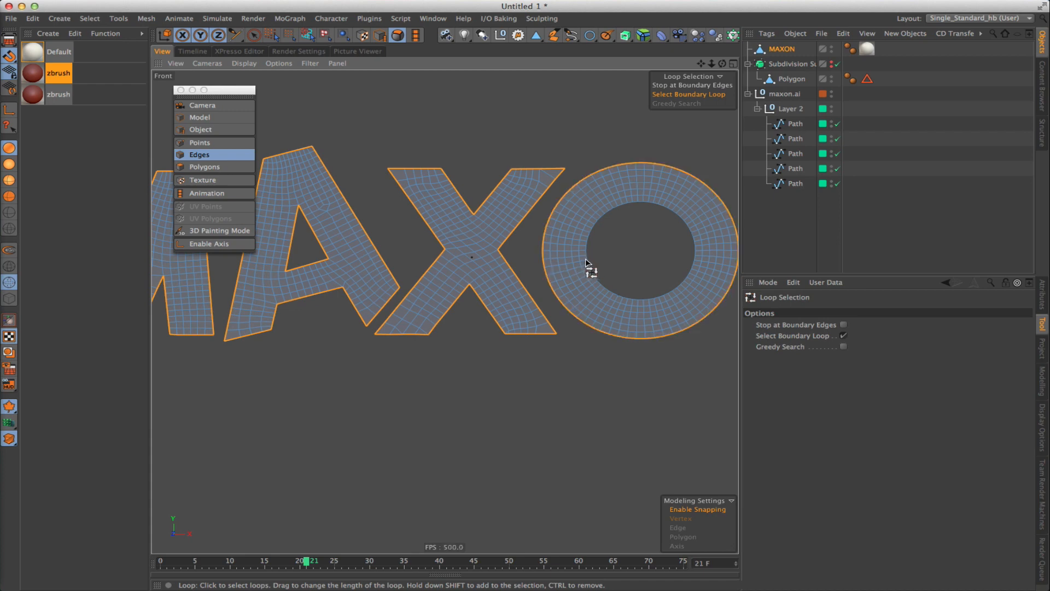
left_click(586, 259, "shift")
middle_click_drag(598, 246, 404, 145, "alt")
left_click(478, 290, "shift")
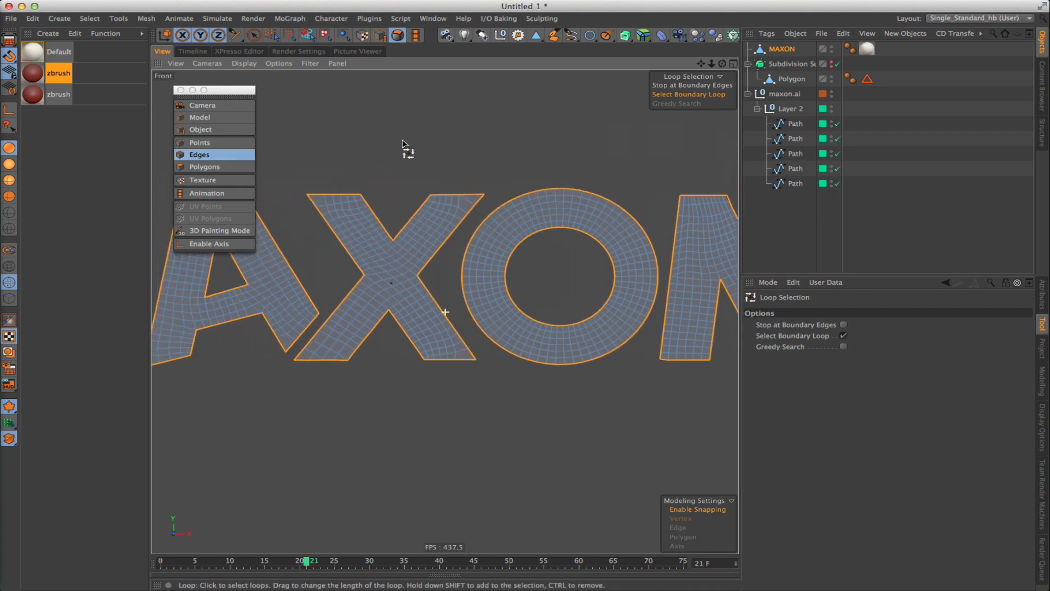
Invert the selection in point mode and smooth the X's interior points with the Brush in Smooth mode at a 65.732 cm radius.
left_click(186, 144)
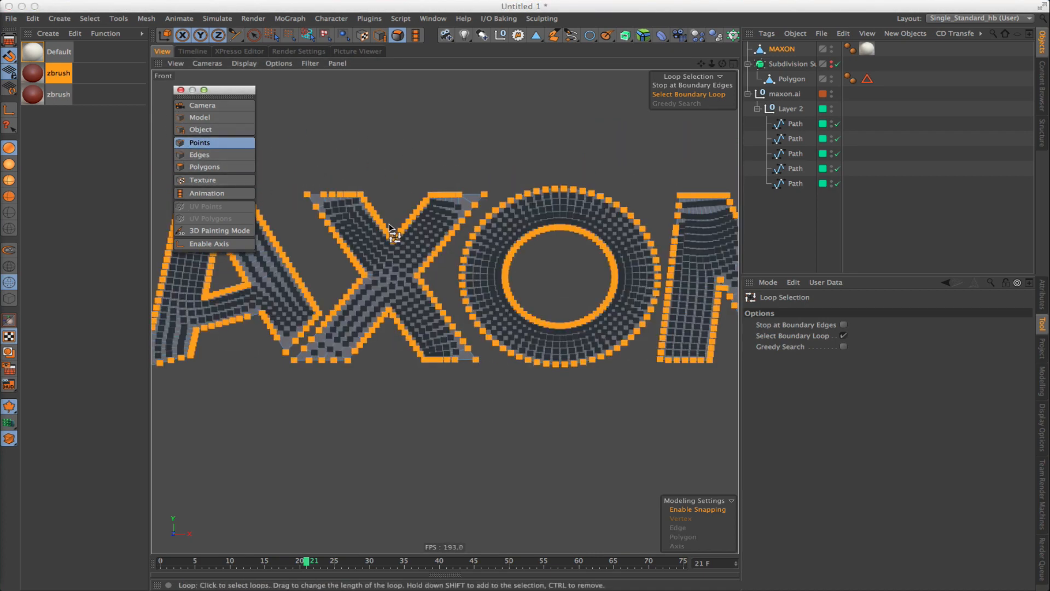
key("super+shift+i")
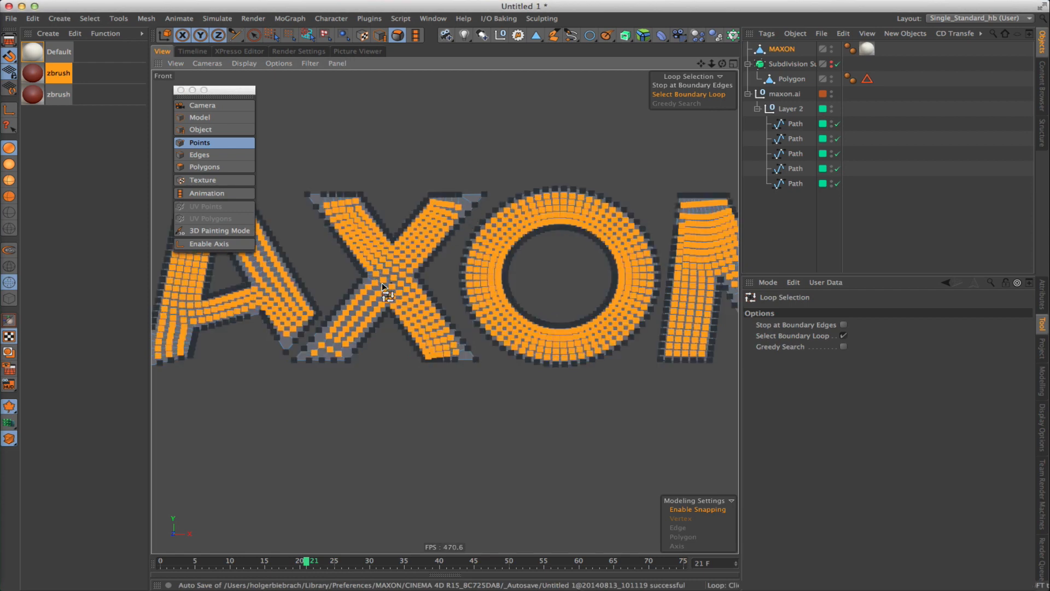
scroll(381, 282, "up", 5)
key("m")
key("c")
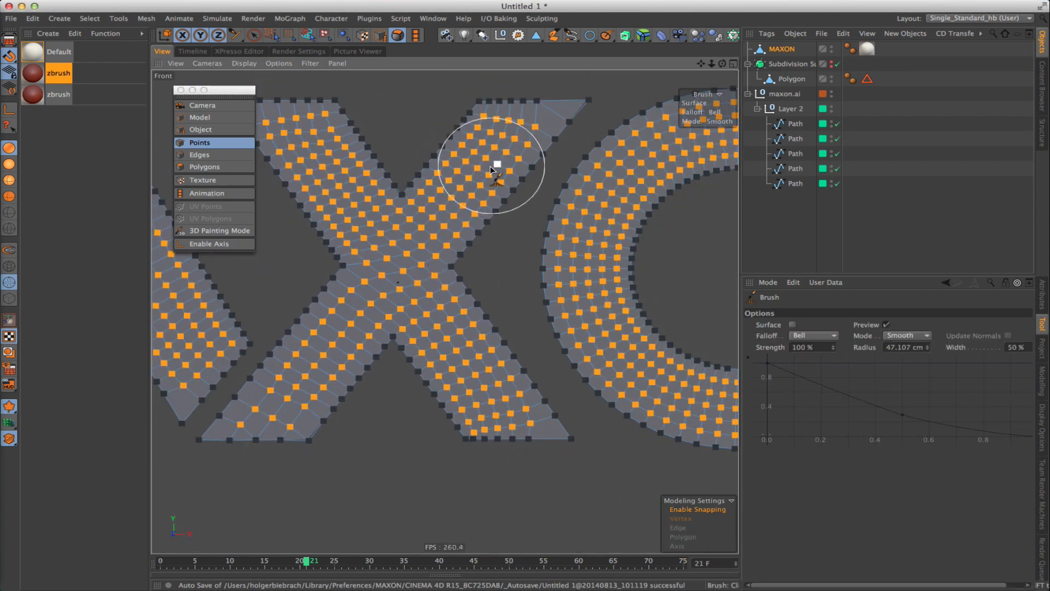
middle_click_drag(430, 211, 453, 210)
mouse_move(454, 207)
left_mouse_down()
mouse_move(504, 150)
mouse_move(402, 249)
mouse_move(464, 365)
mouse_move(479, 308)
mouse_move(273, 408)
mouse_move(492, 277)
left_mouse_up()
Smooth the interior points of the A and the first letter M with the Brush.
middle_click_drag(494, 277, 308, 334, "alt")
middle_click_drag(363, 164, 552, 225, "alt")
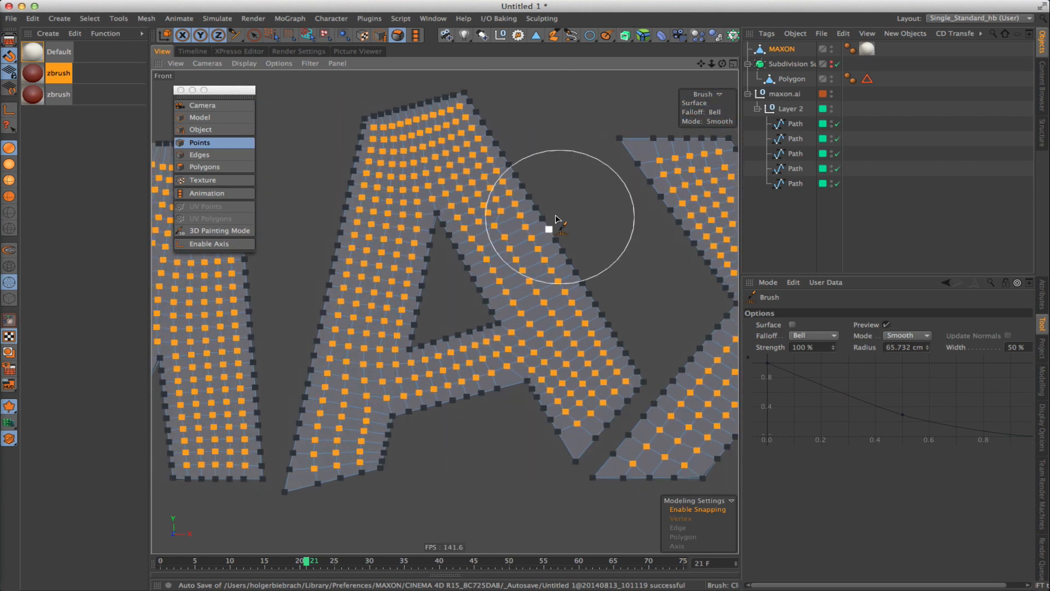
mouse_move(466, 158)
left_mouse_down()
mouse_move(519, 267)
mouse_move(503, 167)
mouse_move(550, 308)
mouse_move(337, 474)
mouse_move(323, 410)
mouse_move(366, 334)
left_mouse_up()
middle_click_drag(366, 334, 643, 373, "alt")
mouse_move(427, 237)
left_mouse_down()
mouse_move(468, 211)
mouse_move(371, 421)
mouse_move(293, 400)
mouse_move(334, 391)
left_mouse_up()
middle_click_drag(333, 391, 446, 376, "alt")
mouse_move(446, 376)
left_mouse_down()
mouse_move(344, 310)
mouse_move(428, 331)
mouse_move(584, 235)
mouse_move(610, 401)
left_mouse_up()
Smooth the interior points of the N's diagonal and stems with the Brush.
middle_click_drag(609, 401, 307, 372, "alt")
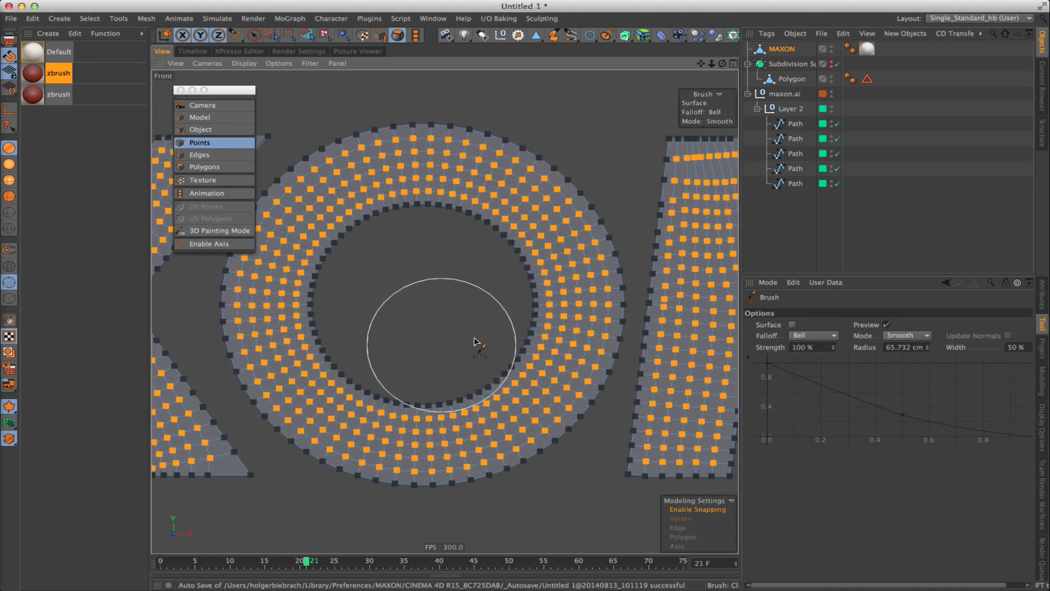
middle_click_drag(678, 361, 398, 311, "alt")
middle_click_drag(335, 220, 460, 242, "alt")
mouse_move(475, 275)
left_mouse_down()
mouse_move(547, 378)
mouse_move(534, 373)
left_mouse_up()
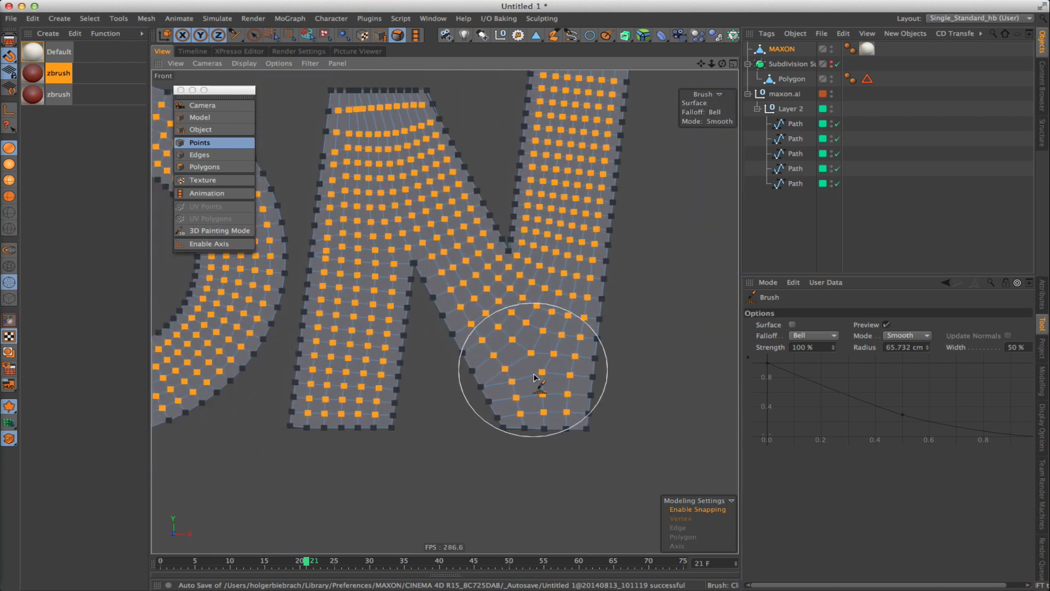
middle_click_drag(328, 118, 452, 231, "alt")
mouse_move(452, 232)
left_mouse_down()
mouse_move(514, 236)
mouse_move(531, 264)
left_mouse_up()
middle_click_drag(522, 305, 329, 301, "alt")
left_click_drag(518, 212, 503, 150)
Examine the smoothed lettering mesh in model mode, first in the front view and in perspective from several angles.
key("Return")
right_click_drag(463, 195, 385, 267, "alt")
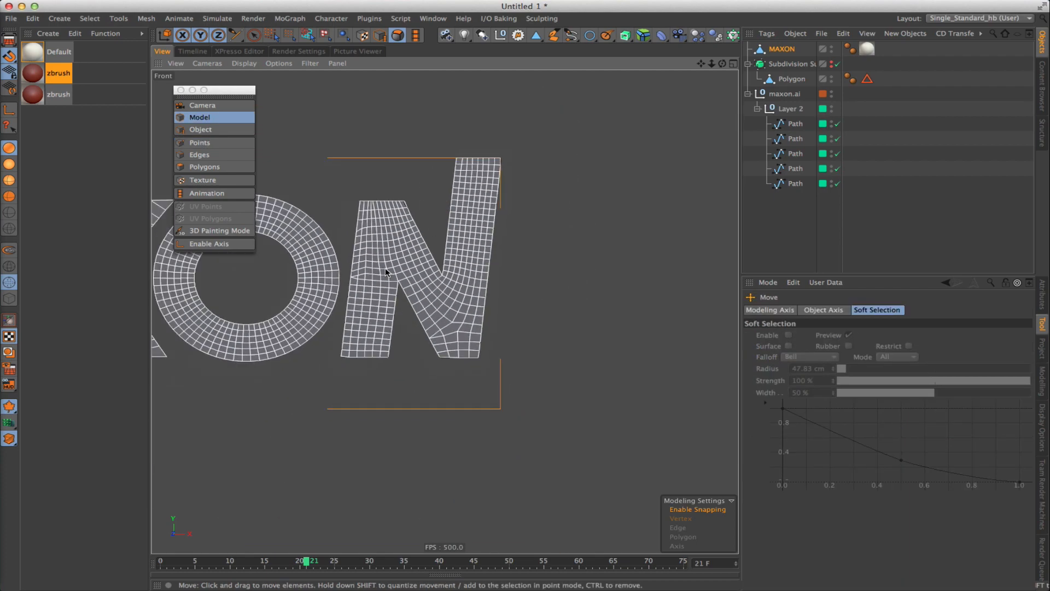
middle_click_drag(385, 268, 629, 262, "alt")
mouse_move(630, 262)
right_mouse_down("alt")
mouse_move(463, 301)
mouse_move(465, 257)
mouse_move(471, 316)
right_mouse_up("alt")
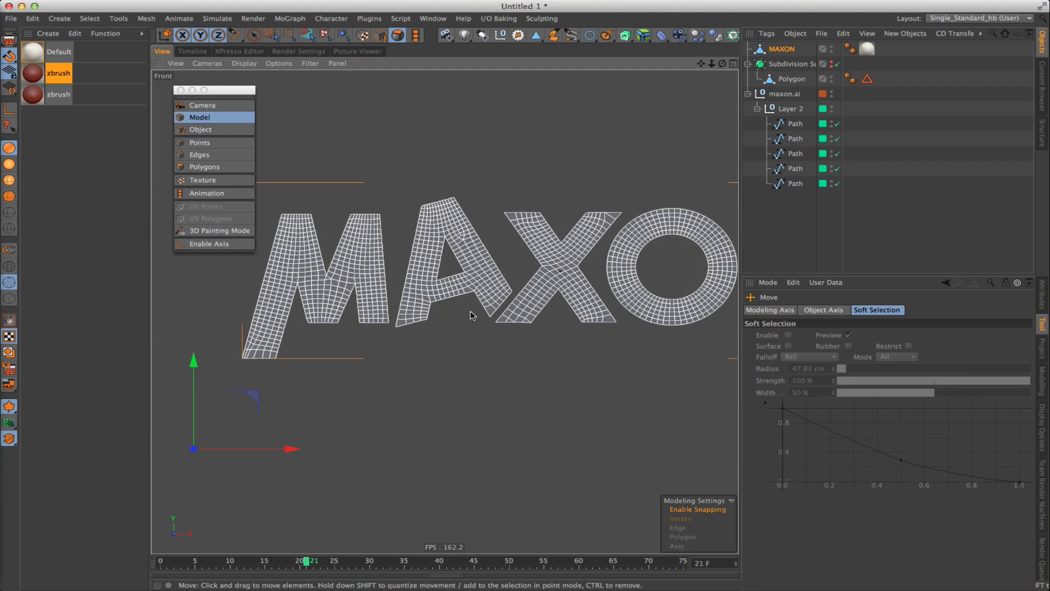
middle_click_drag(473, 337, 437, 366, "alt")
key("F1")
right_click_drag(446, 301, 450, 293, "alt")
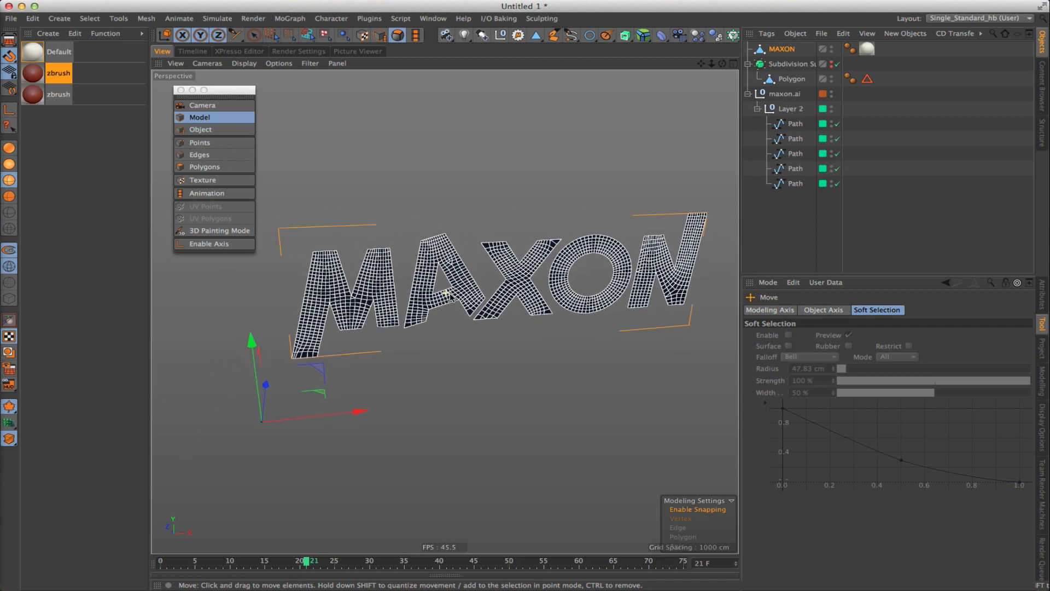
left_click_drag(449, 293, 457, 288, "alt")
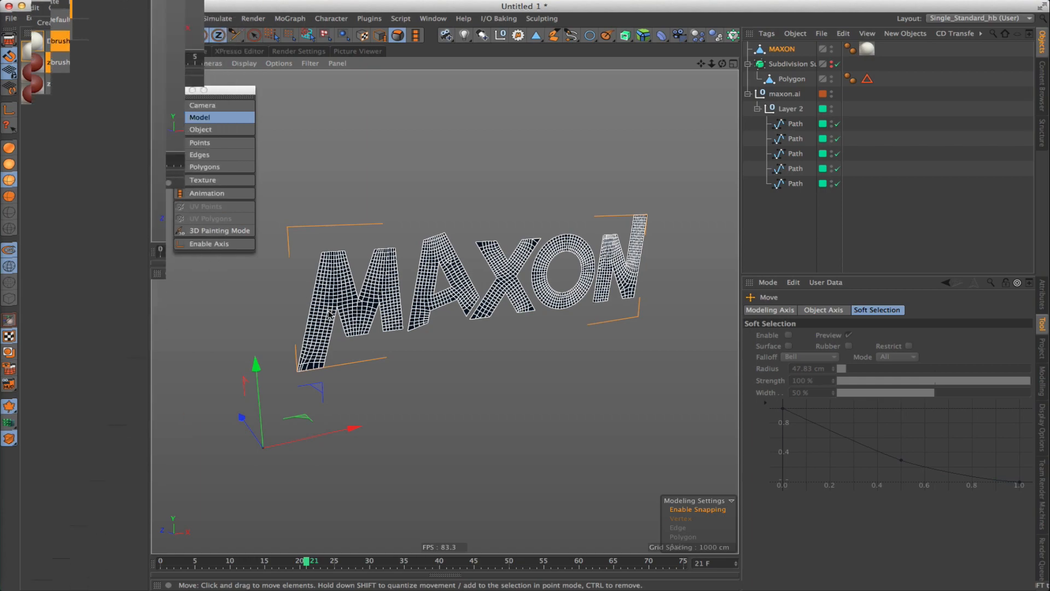
left_click_drag(350, 306, 366, 312, "alt")
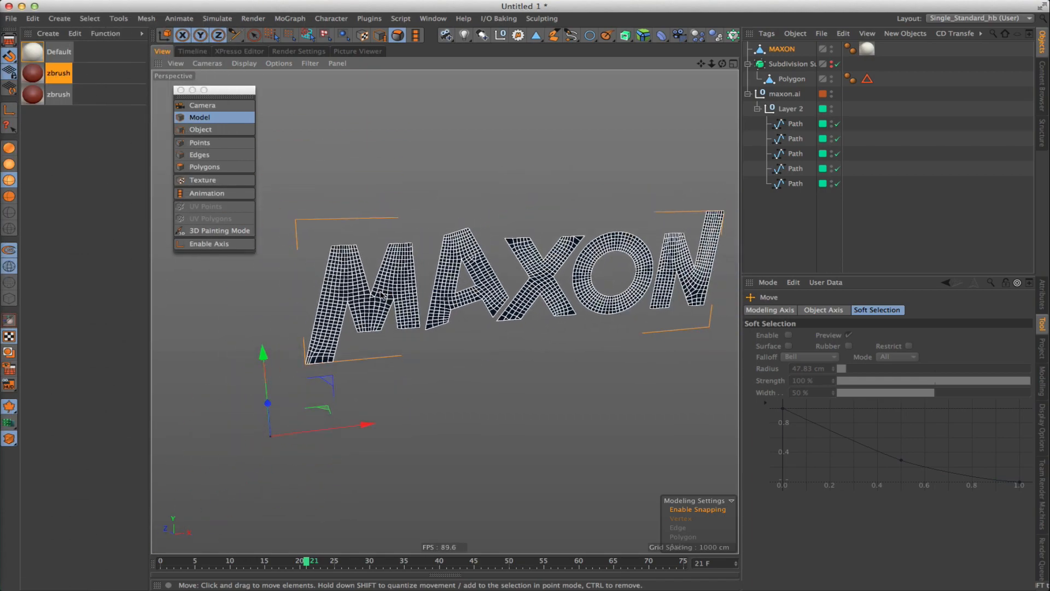
left_click_drag(365, 312, 372, 315, "alt")
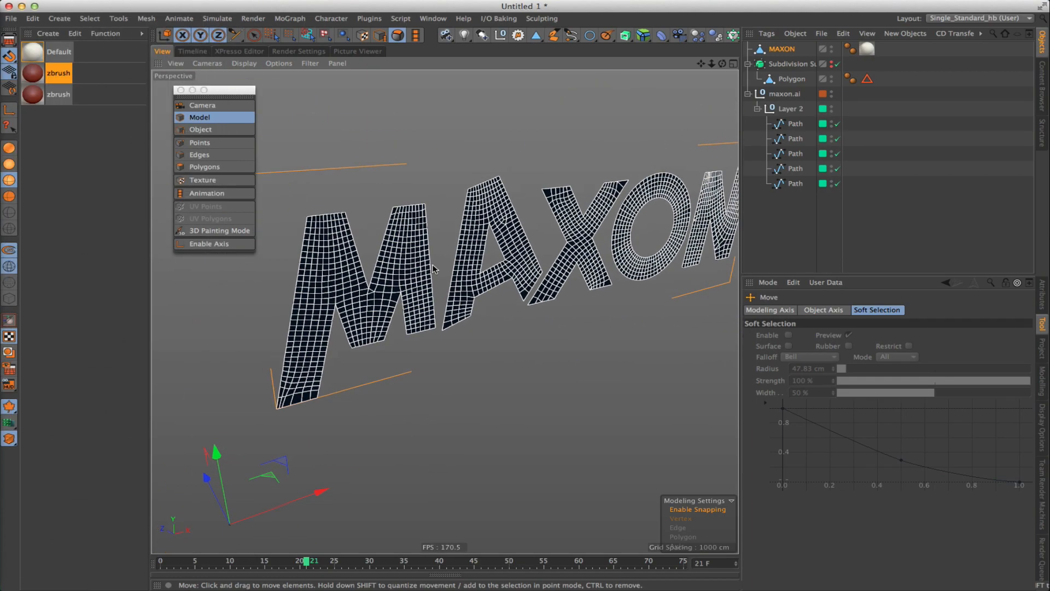
Select all polygons of the MAXON mesh and extrude them into thick three-dimensional letters.
key("Return")
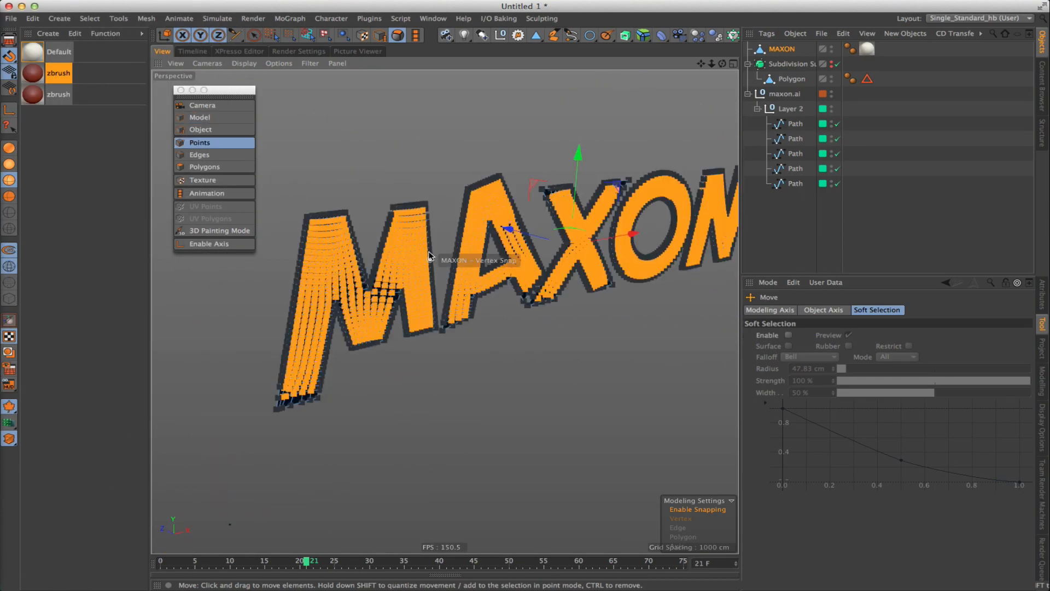
key("Return")
key("Return")
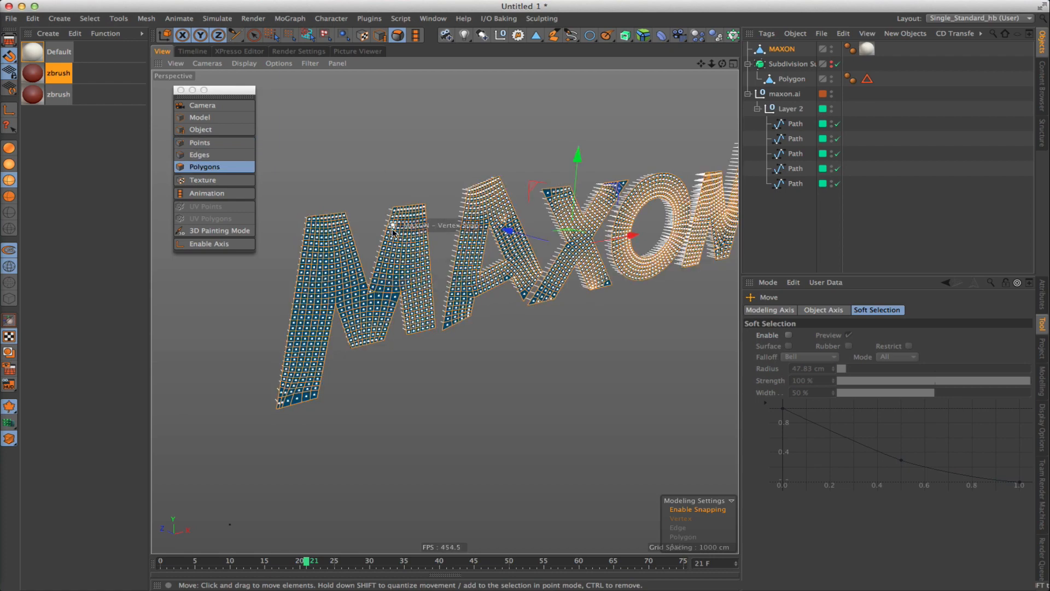
key("ctrl+a")
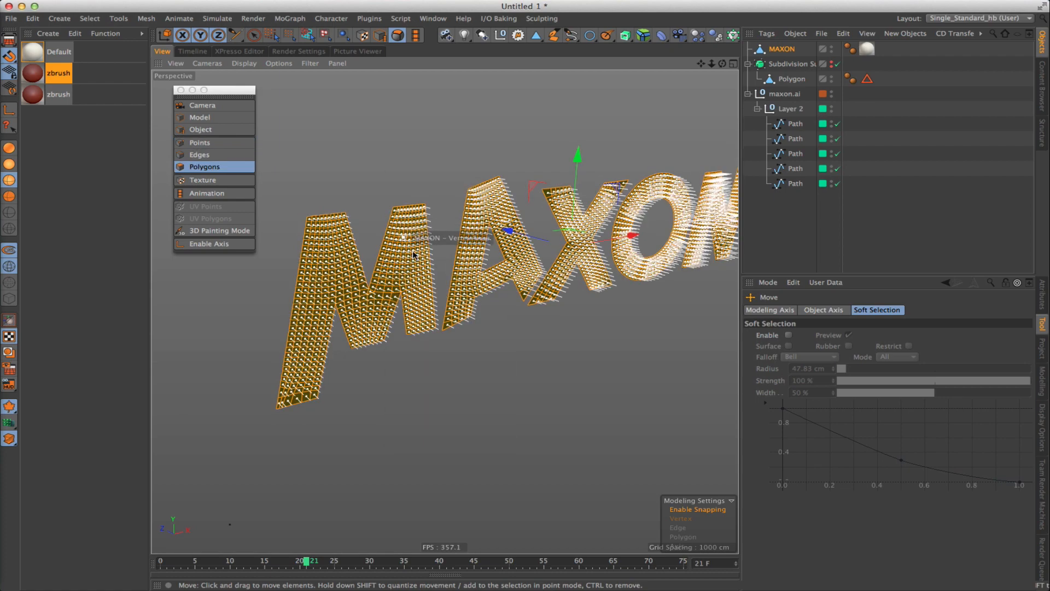
left_click_drag(396, 241, 430, 200, "alt")
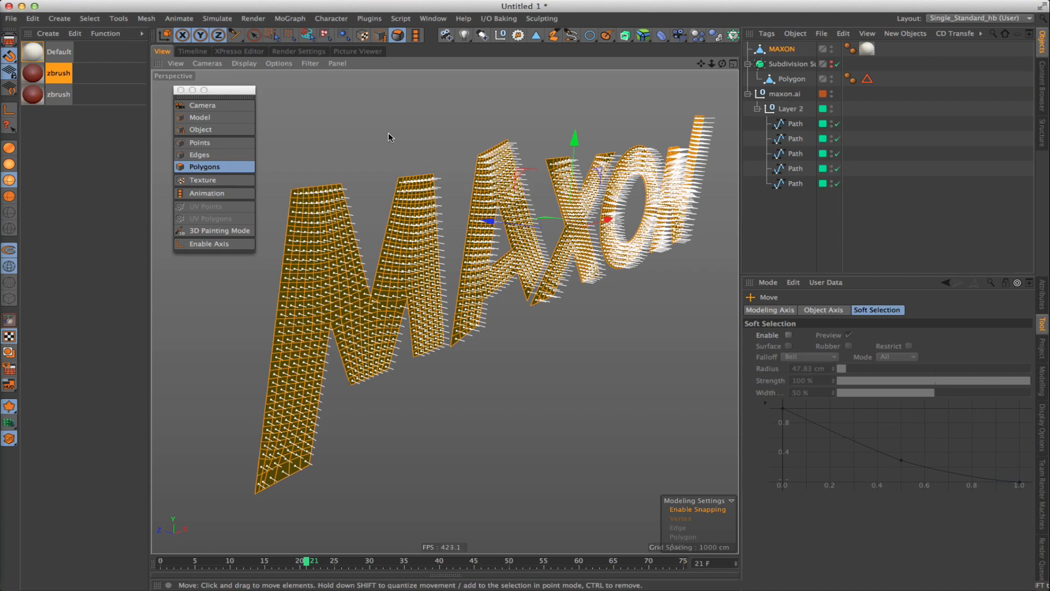
key("d")
left_click_drag(401, 155, 1045, 163)
middle_click_drag(558, 101, 500, 98, "alt")
left_click_drag(687, 148, 690, 148)
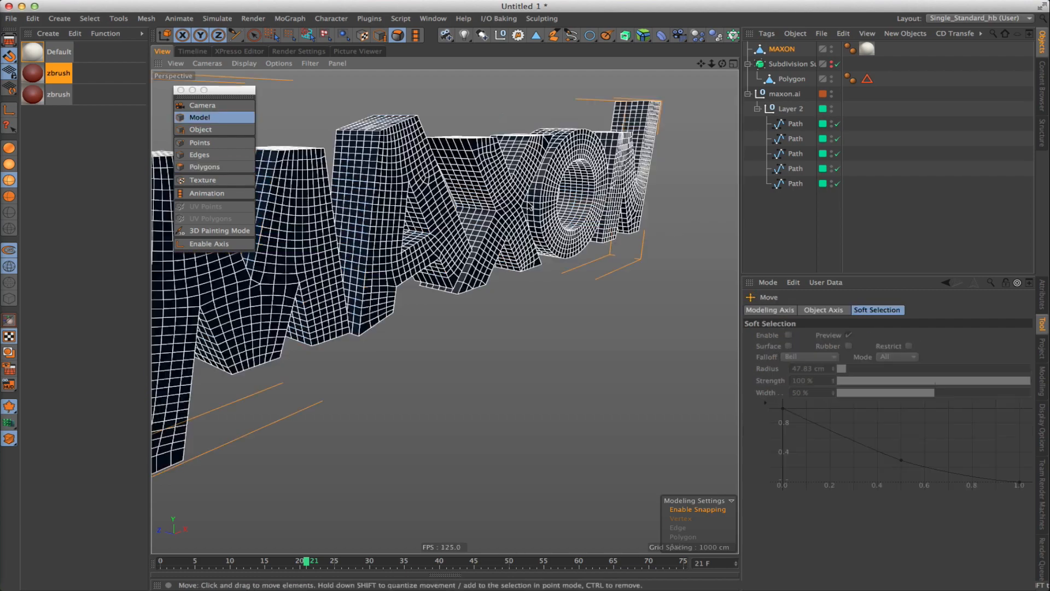
Examine the extruded MAXON letters from the back, sides and front.
left_click_drag(493, 274, 471, 262, "alt")
right_click_drag(470, 262, 482, 284, "alt")
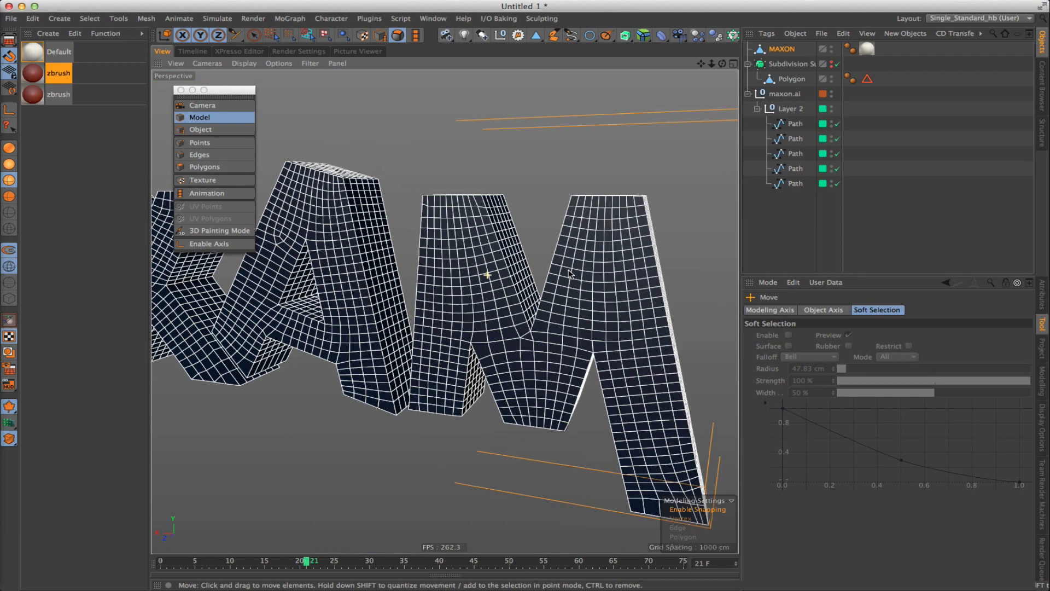
left_click_drag(482, 284, 453, 280, "alt")
middle_click_drag(591, 244, 471, 270, "alt")
right_click_drag(476, 268, 422, 276, "alt")
middle_click_drag(531, 269, 460, 273, "alt")
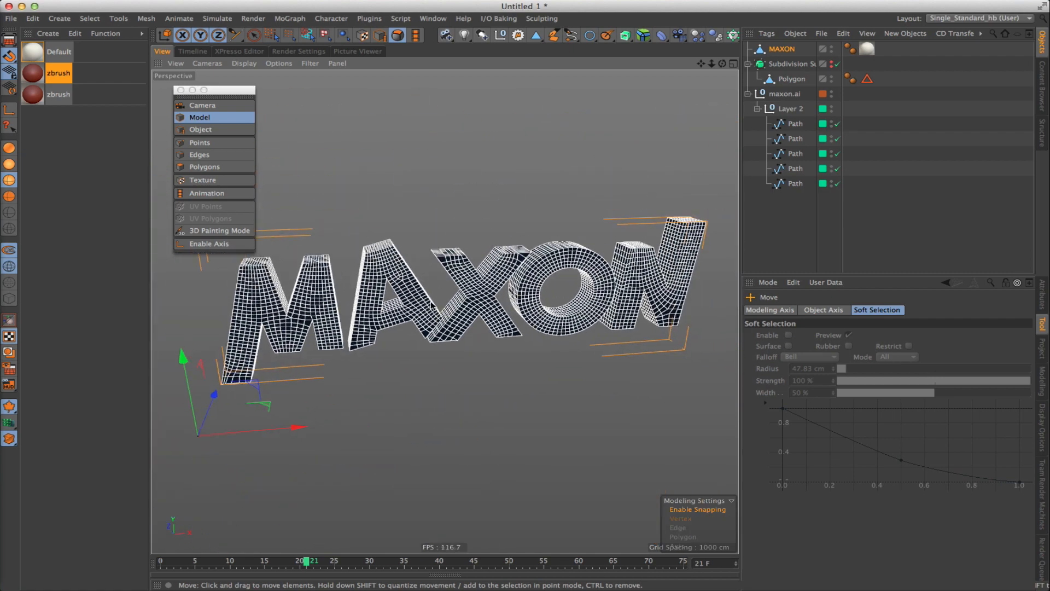
left_click_drag(460, 273, 442, 284, "alt")
middle_click_drag(442, 284, 449, 275, "alt")
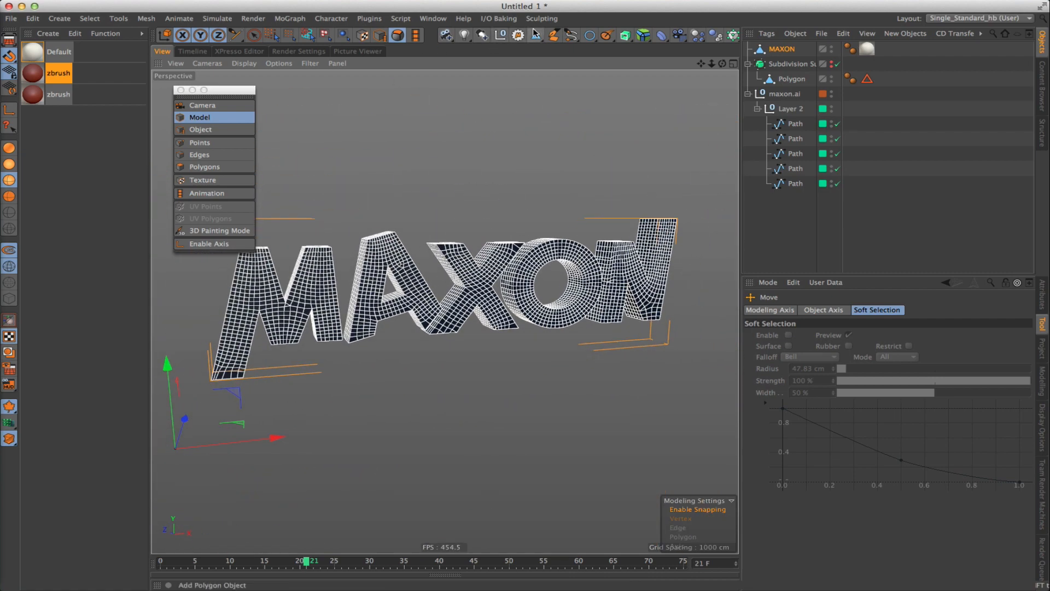
Add a Plane primitive, enlarge it into a wide floor and raise it to just beneath the letters.
left_click_drag(536, 34, 604, 140)
left_click(563, 81)
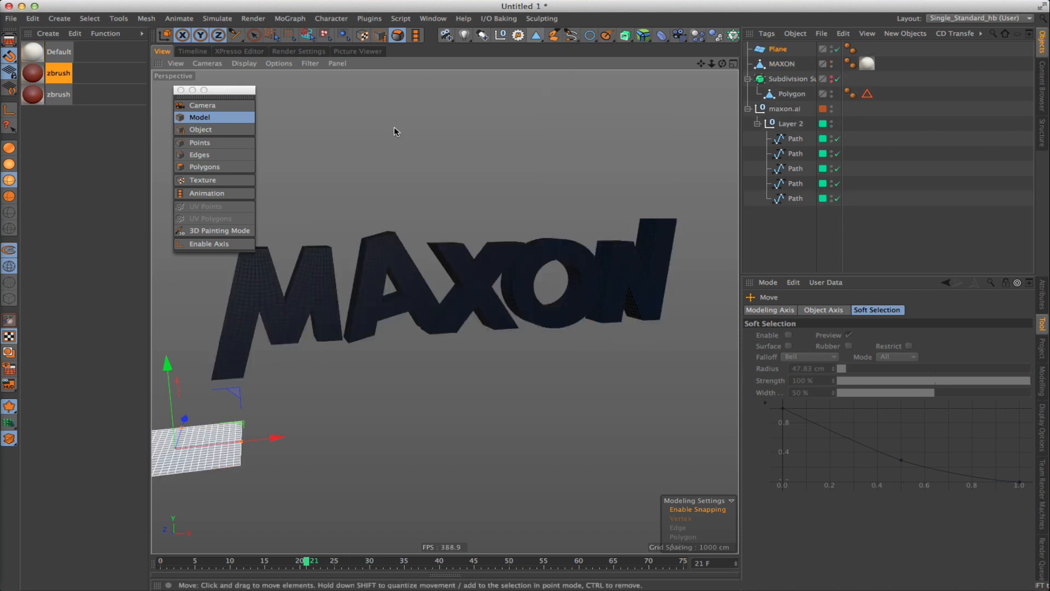
left_click_drag(271, 437, 878, 350)
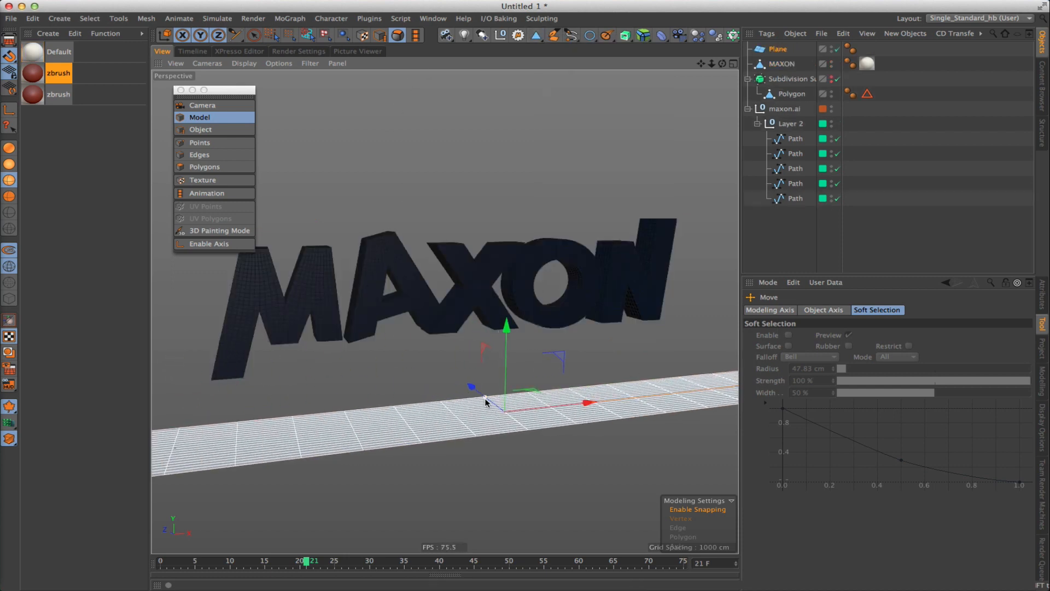
left_click_drag(485, 398, 462, 394)
left_click_drag(504, 327, 504, 293)
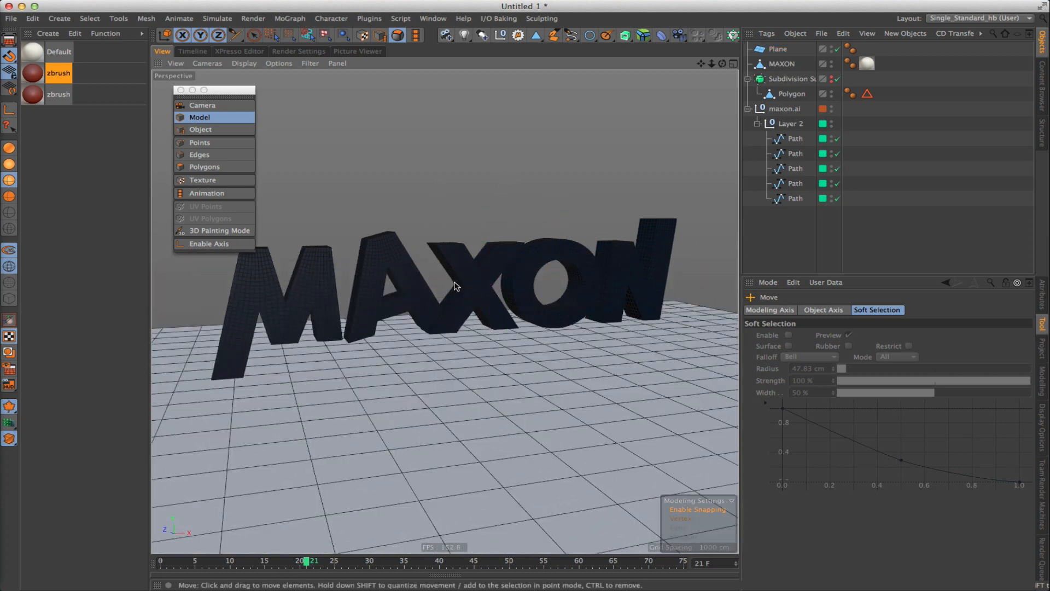
Give the floor Plane a dynamics body tag, deleting the first tag assigned to it.
scroll(563, 206, "down", 4)
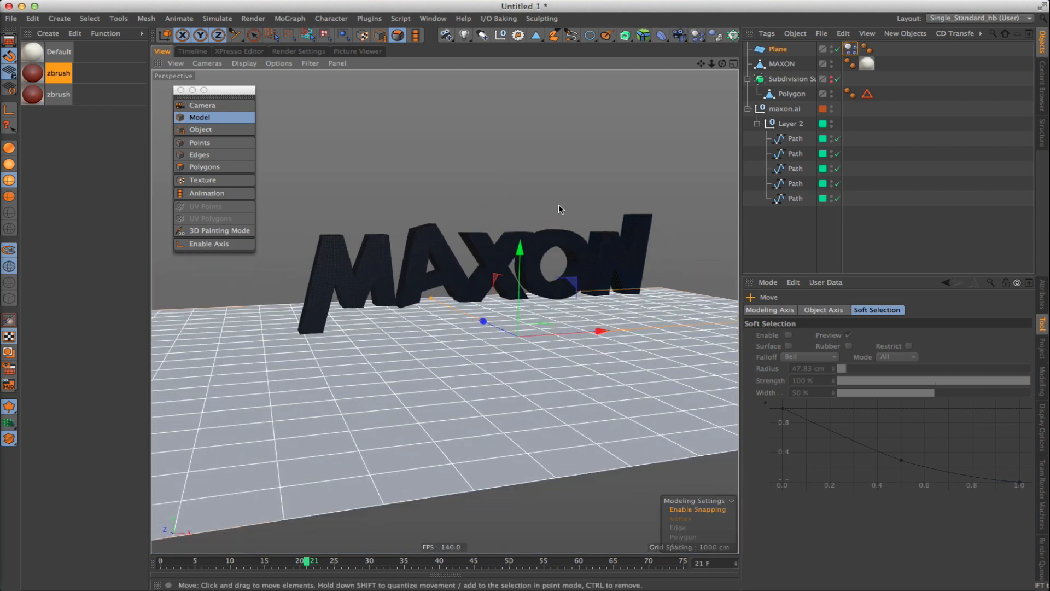
middle_click_drag(559, 205, 543, 195, "alt")
left_click(851, 49)
key("Delete")
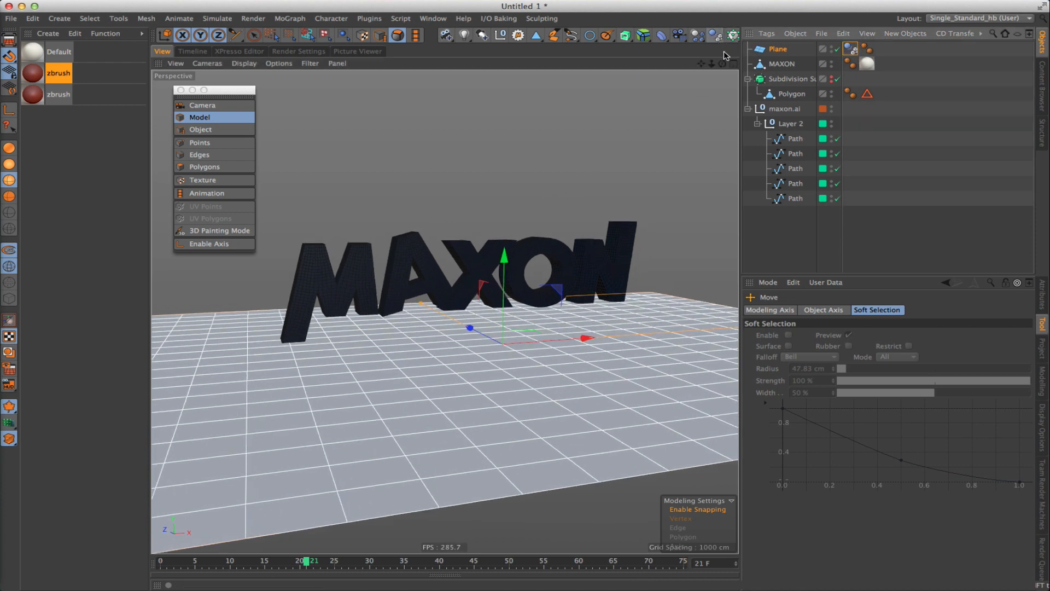
Add a Soft Body dynamics tag to the MAXON mesh and bring up its complete soft body settings.
left_click(781, 64)
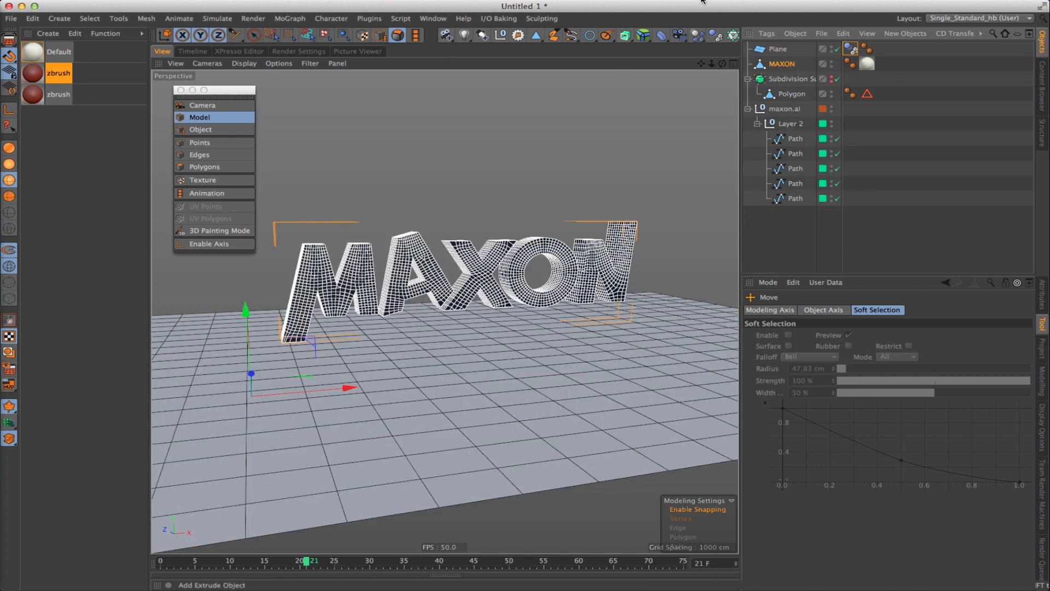
left_click(698, 35)
left_click(739, 89)
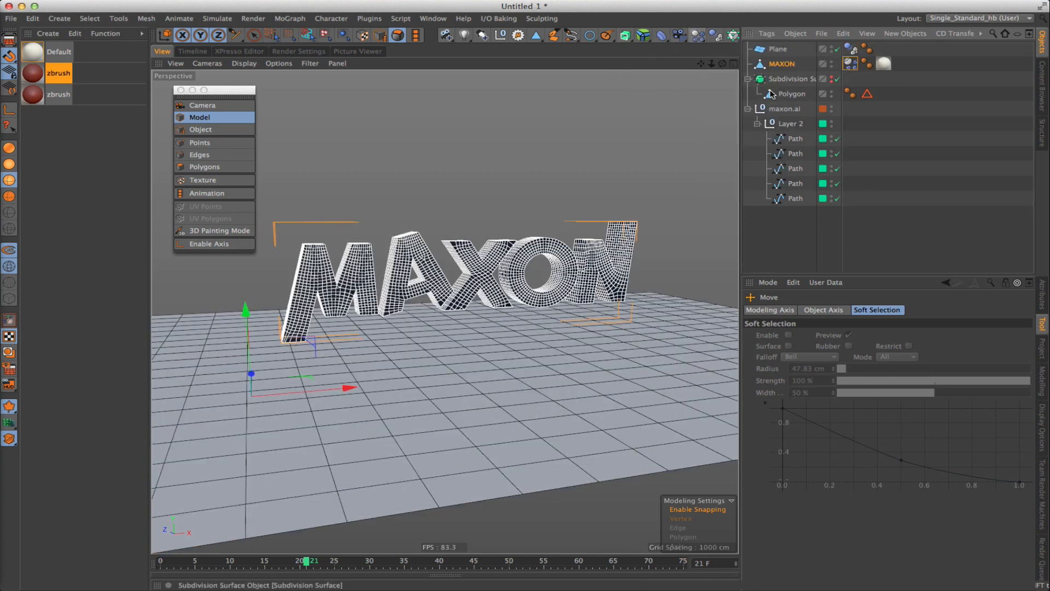
left_click(1040, 301)
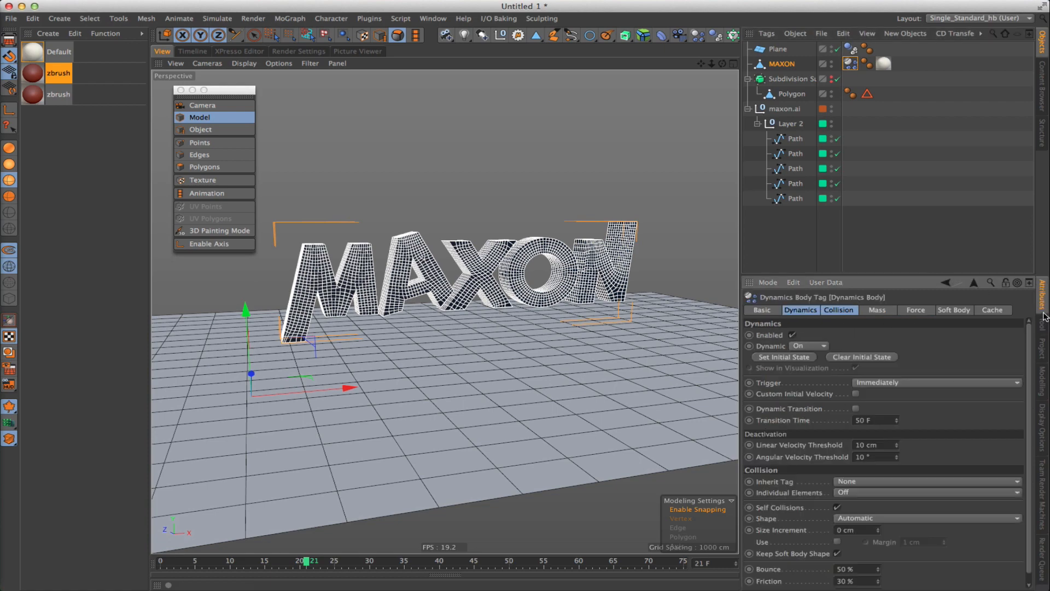
left_click_drag(473, 274, 472, 255, "alt")
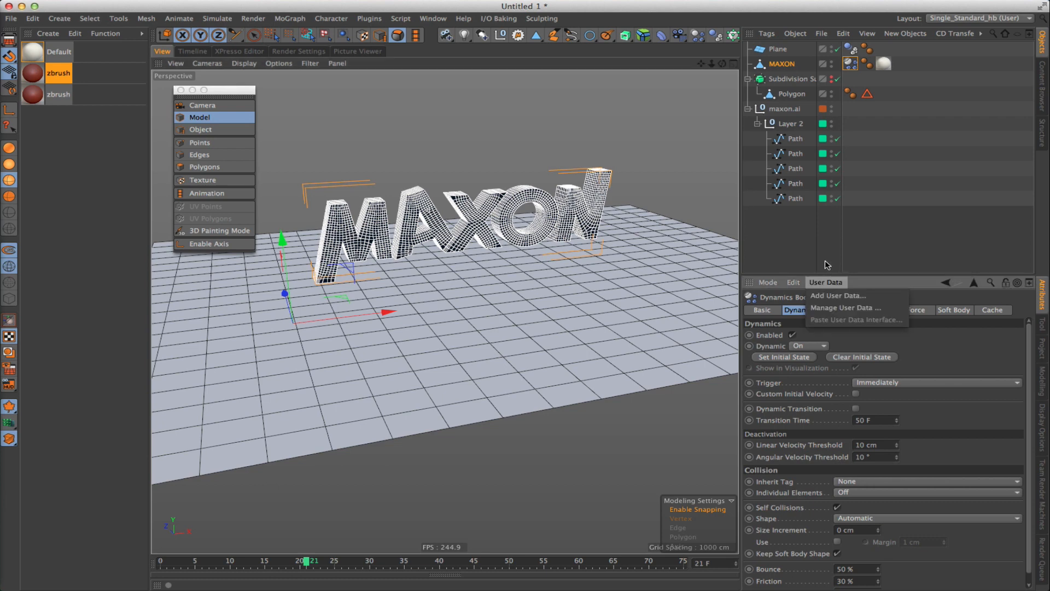
left_click(943, 310)
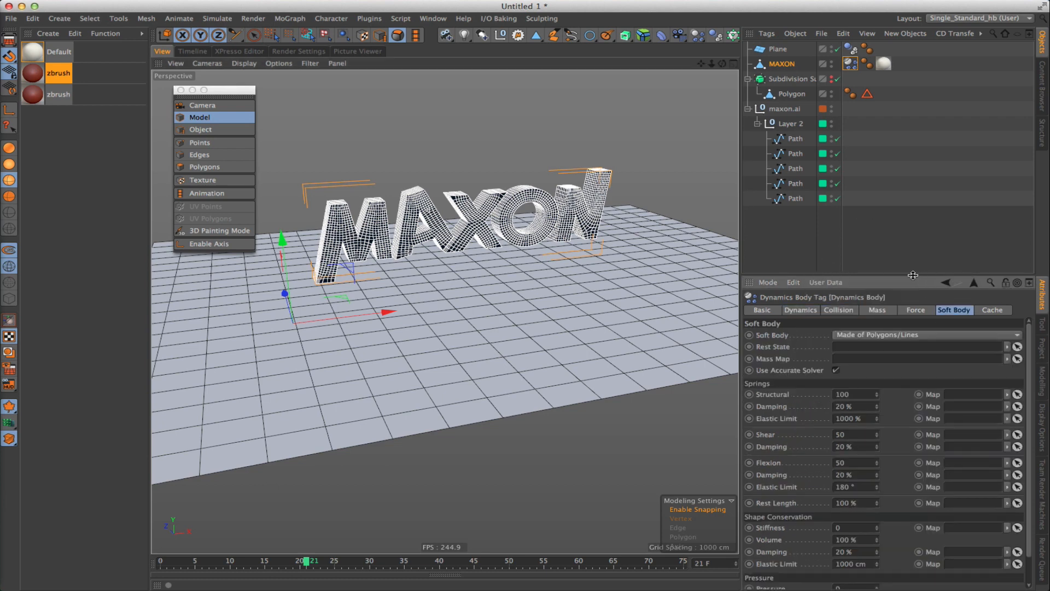
left_click_drag(913, 275, 887, 161)
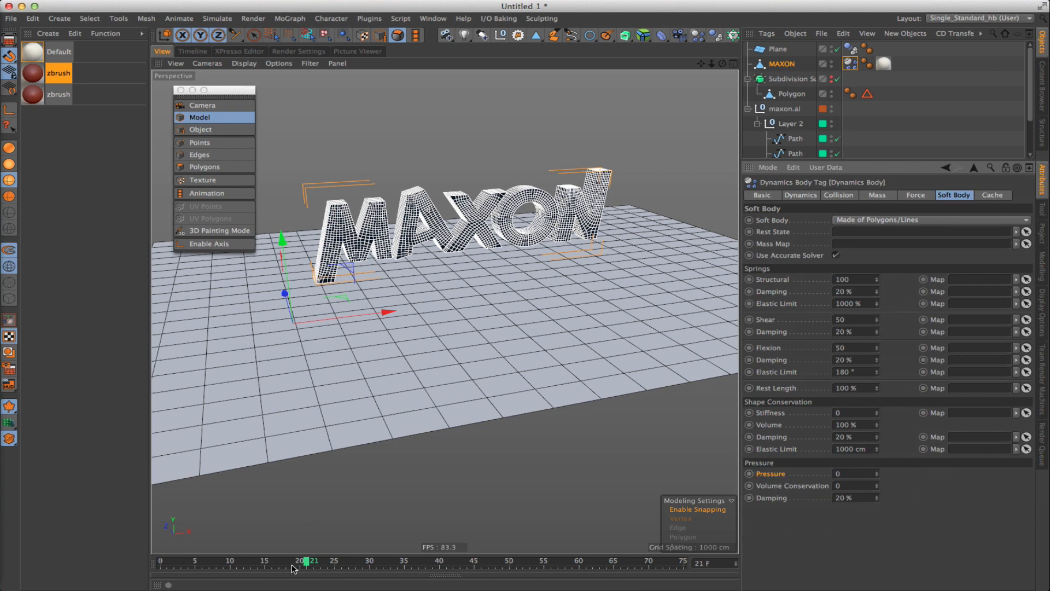
Keyframe the soft body's Pressure at 0 on frame 0 and 25 on frame 17, and rewind the animation.
left_click_drag(304, 562, 160, 561)
left_click(749, 473, "ctrl")
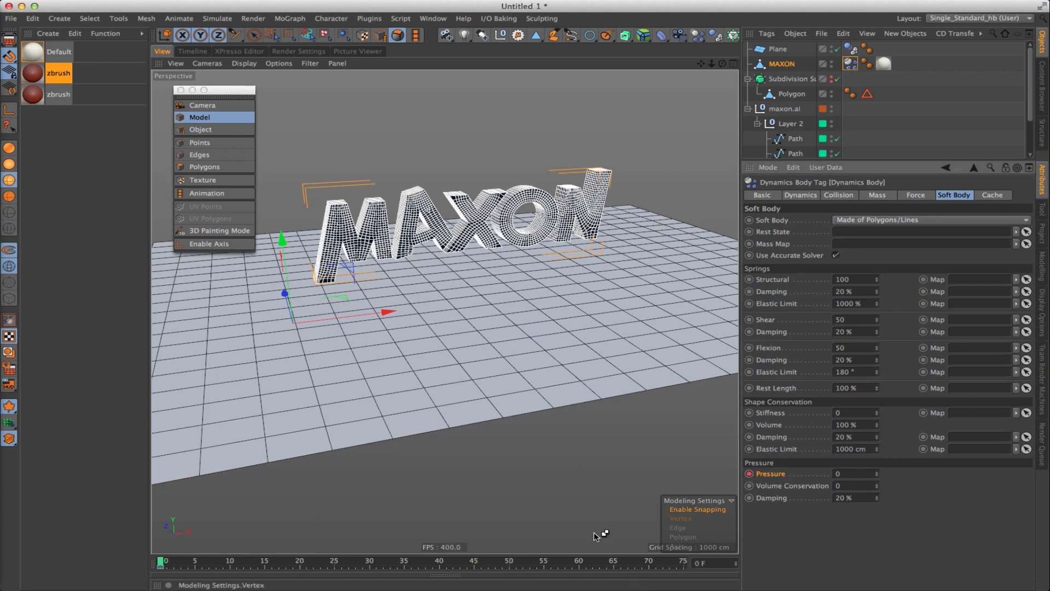
left_click(195, 562)
left_click(229, 562)
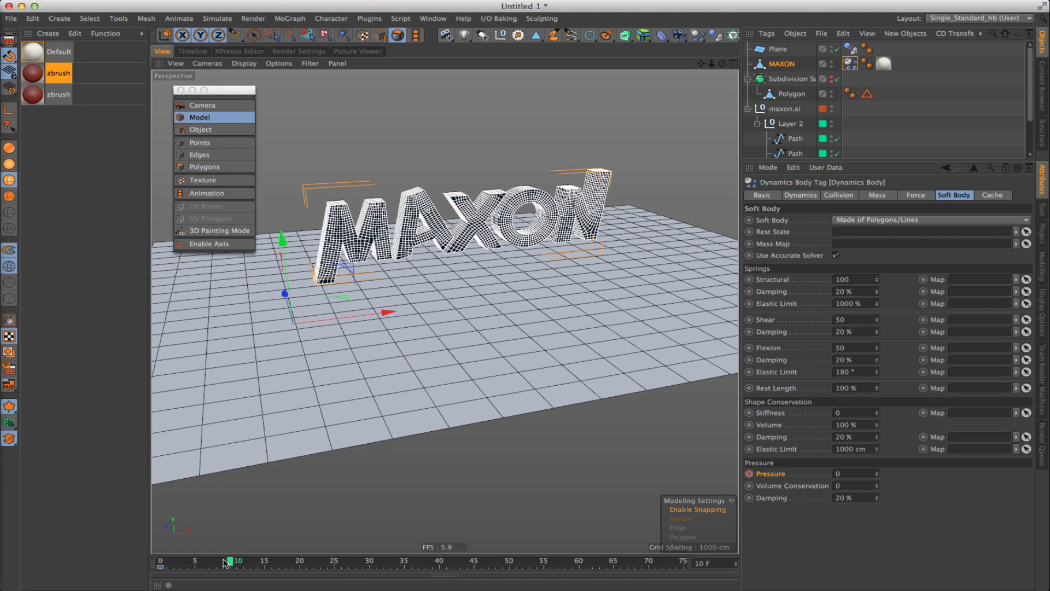
left_click(278, 565)
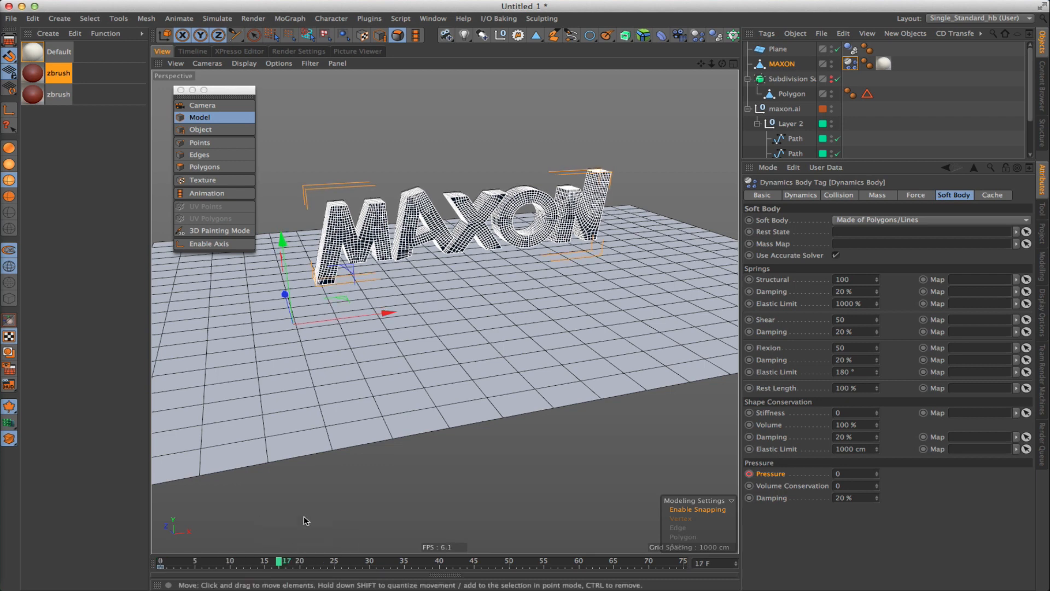
left_click(853, 473)
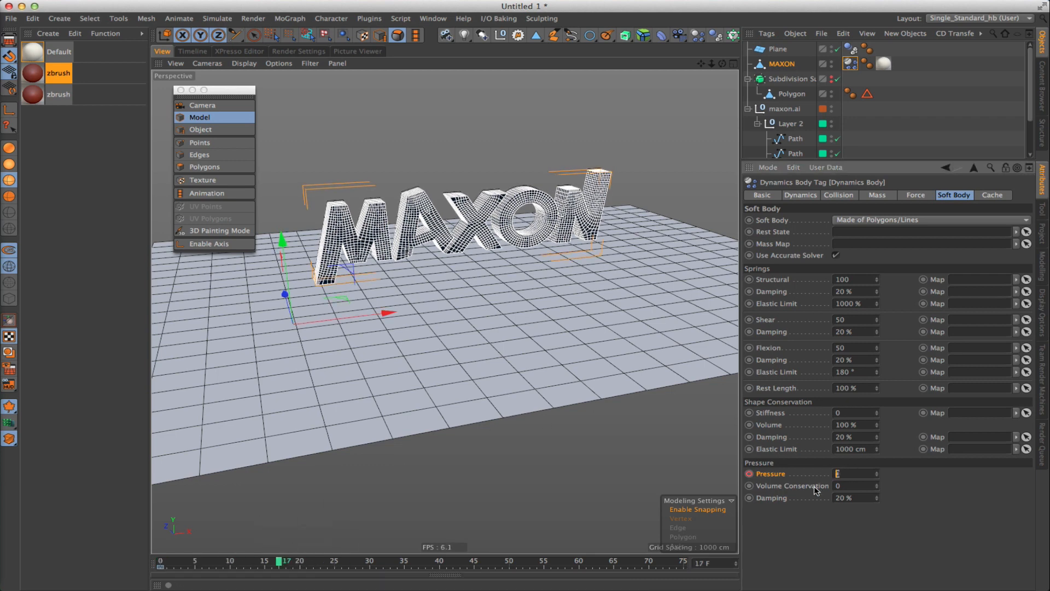
left_click(749, 474, "ctrl")
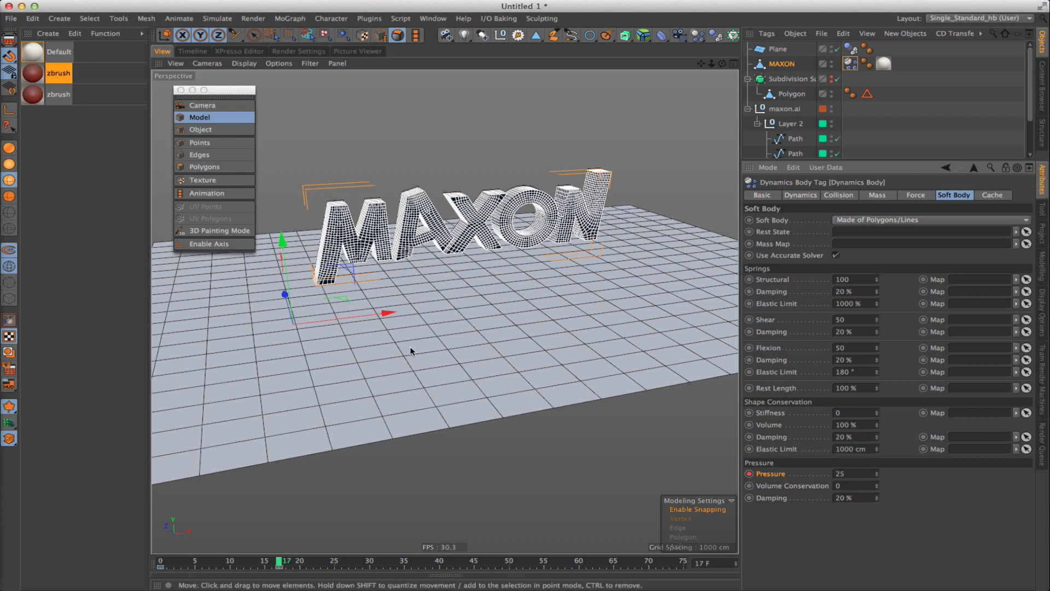
key("shift+f")
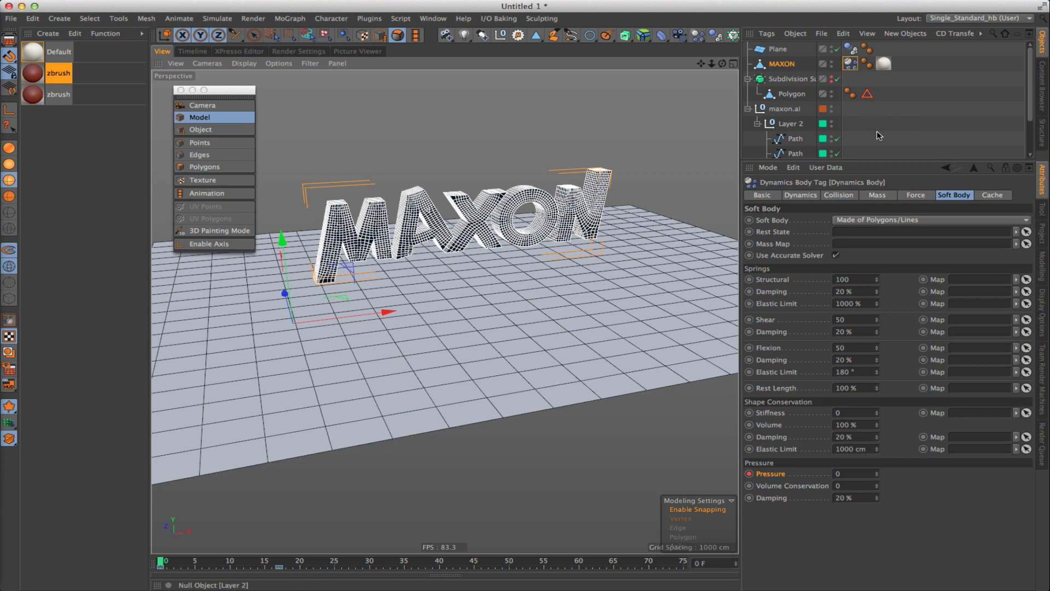
Check the project's general and expert dynamics settings, including steps per frame and solver iterations.
left_click(1041, 232)
left_click(779, 207)
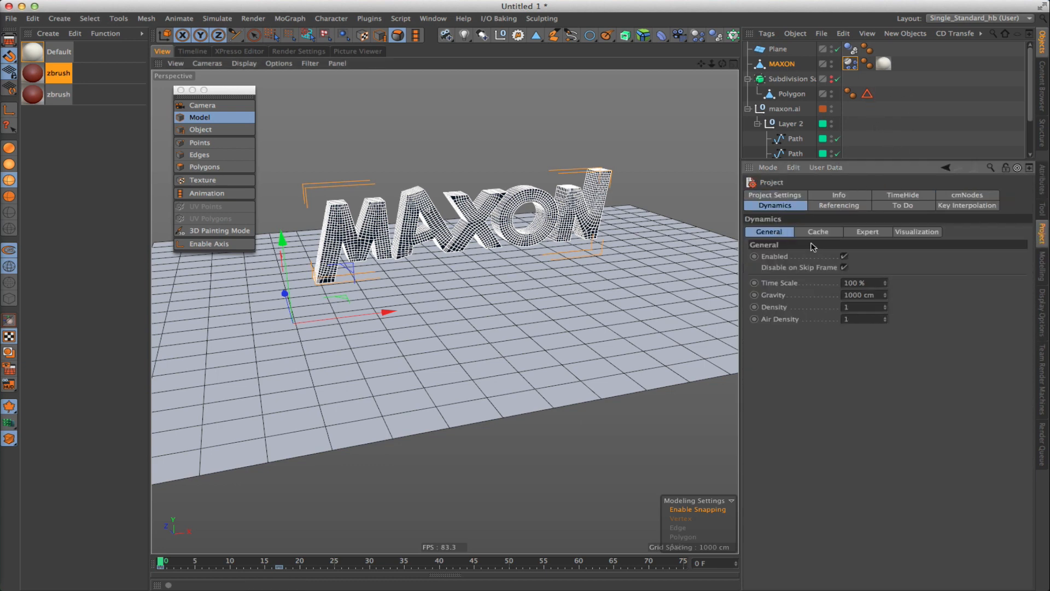
left_click(866, 232)
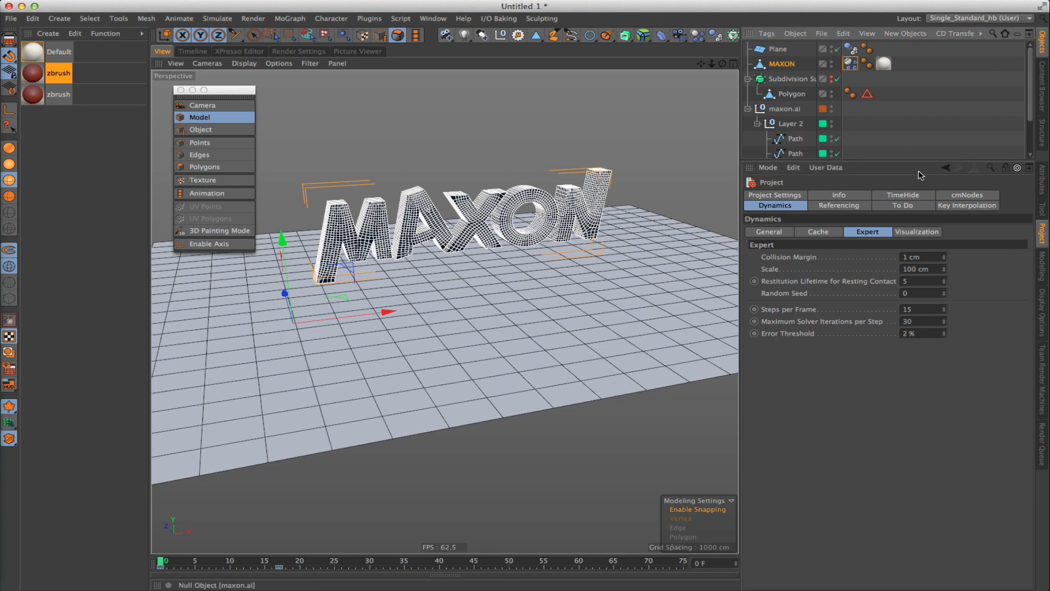
Bake the MAXON object's soft body simulation into its dynamics cache.
left_click(1042, 179)
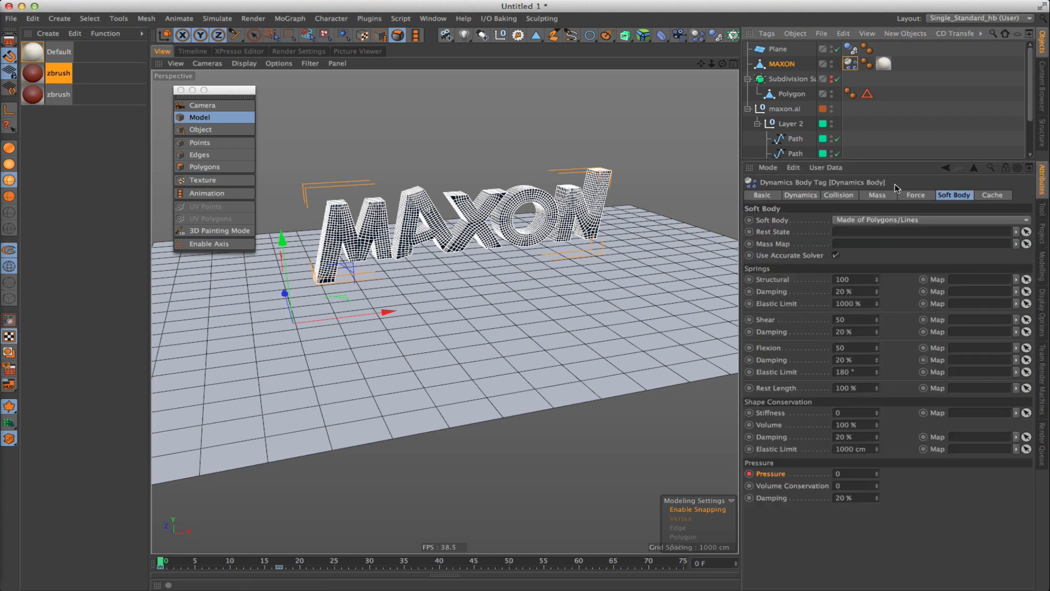
left_click(993, 196)
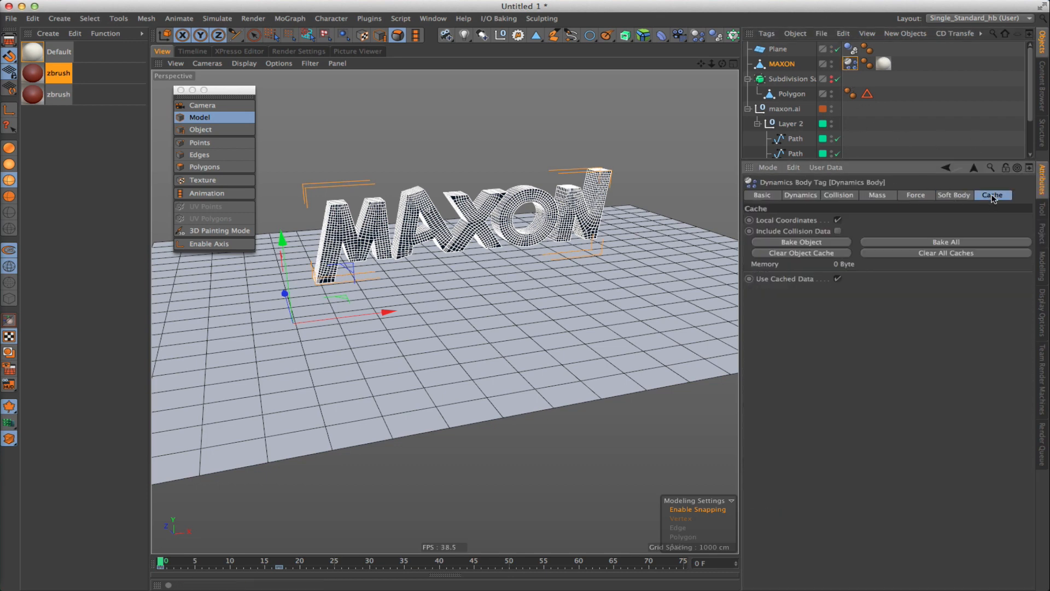
left_click(801, 241)
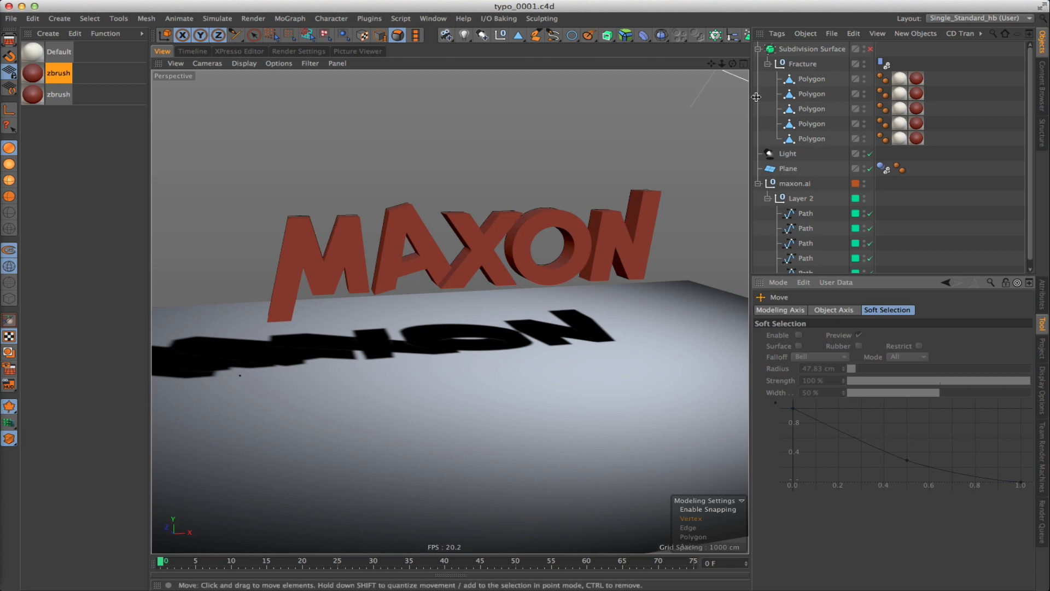
Review the collision and soft body settings of the Fracture object's dynamics tag in typo_0001.c4d and play the simulation.
left_click(883, 64)
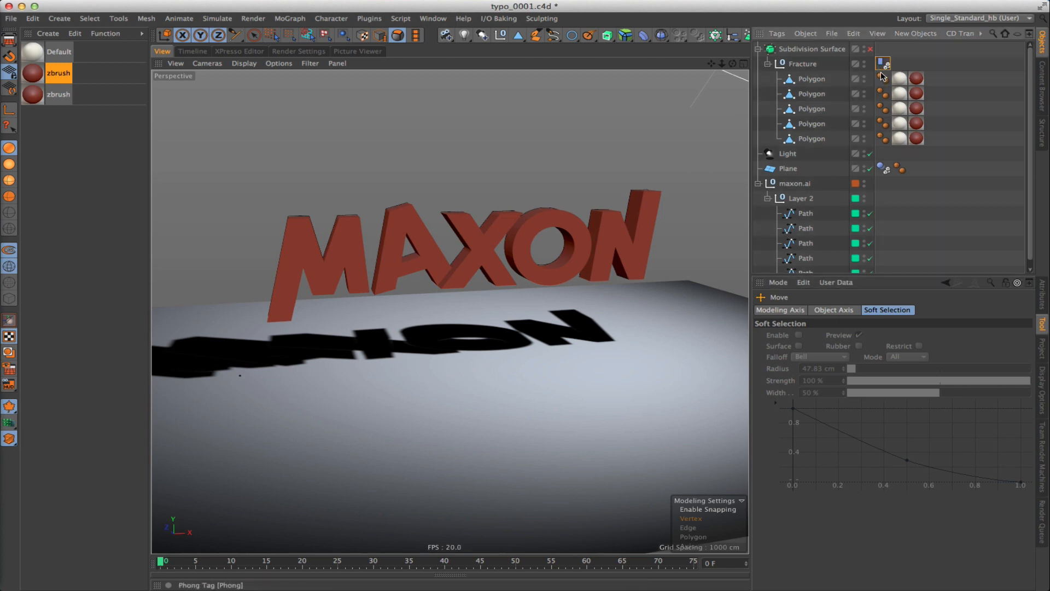
left_click(1042, 296)
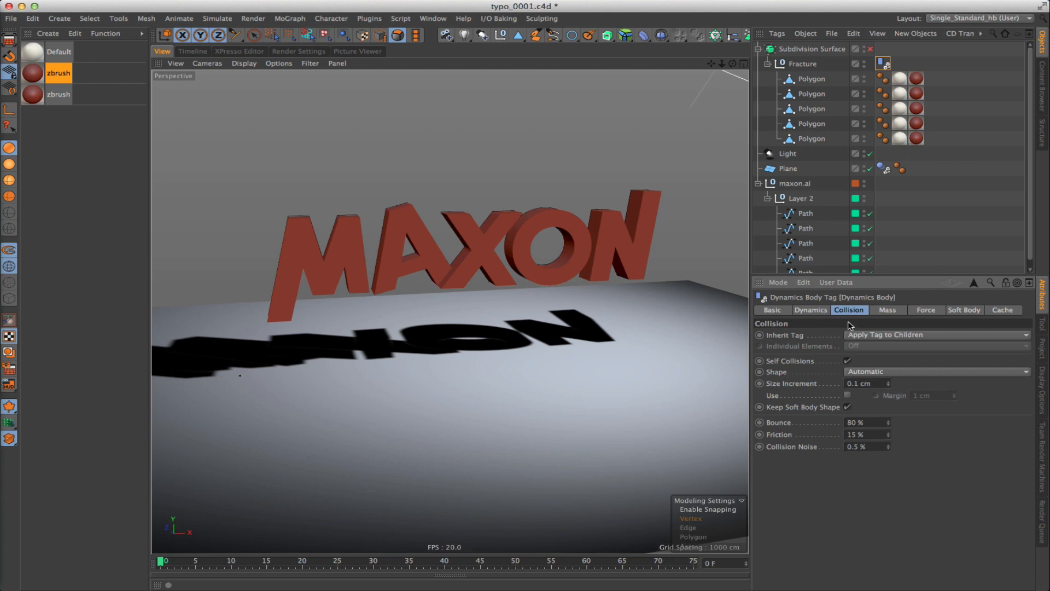
left_click(961, 312)
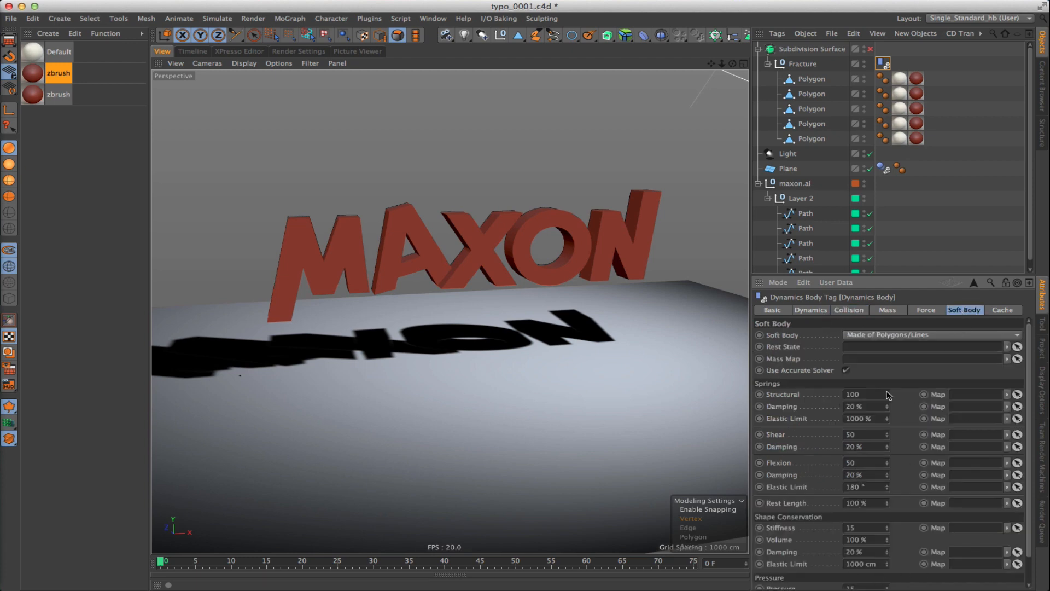
scroll(1025, 398, "down", 3)
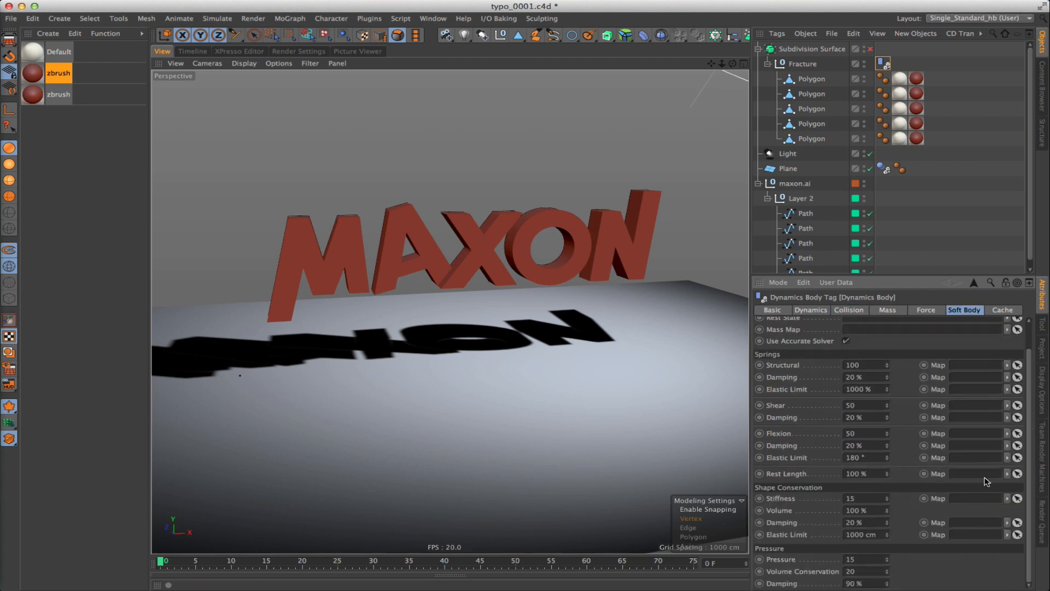
key("F8")
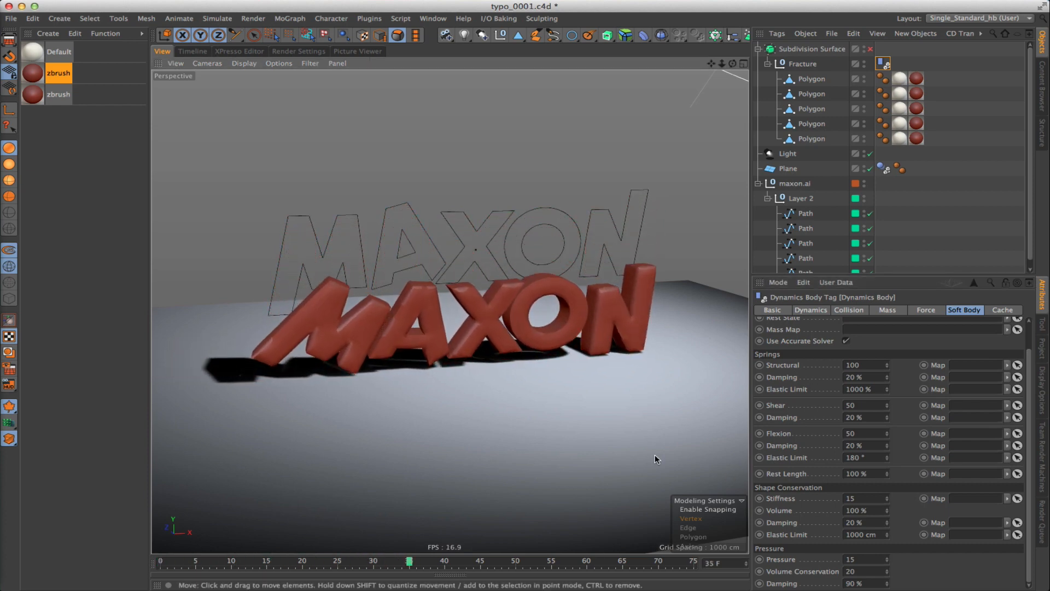
Enable the Subdivision Surface on the fallen letters and inspect their rounded edges up close.
left_click(870, 49)
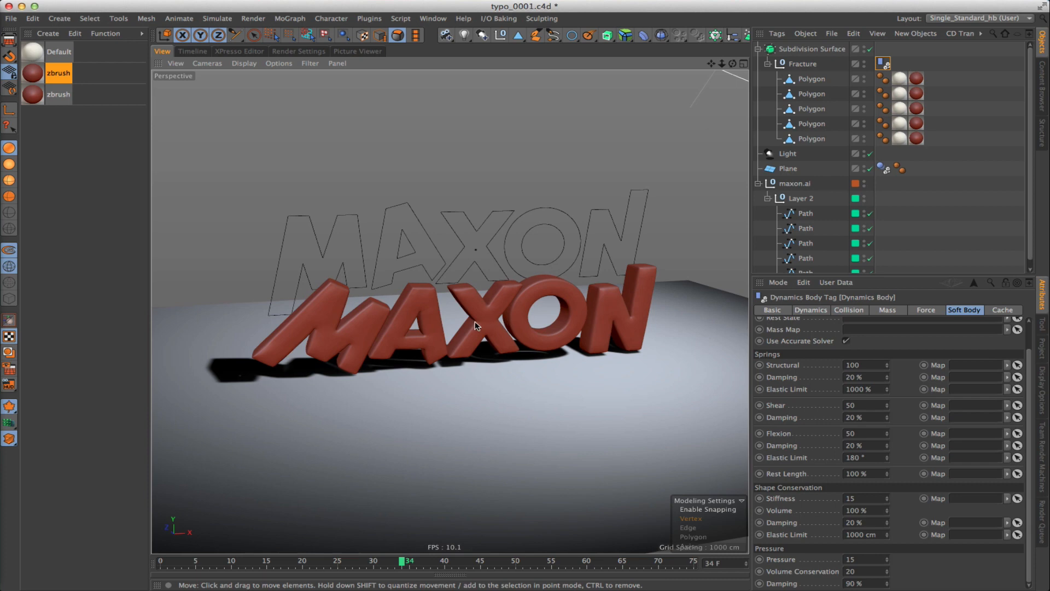
scroll(475, 326, "up", 10)
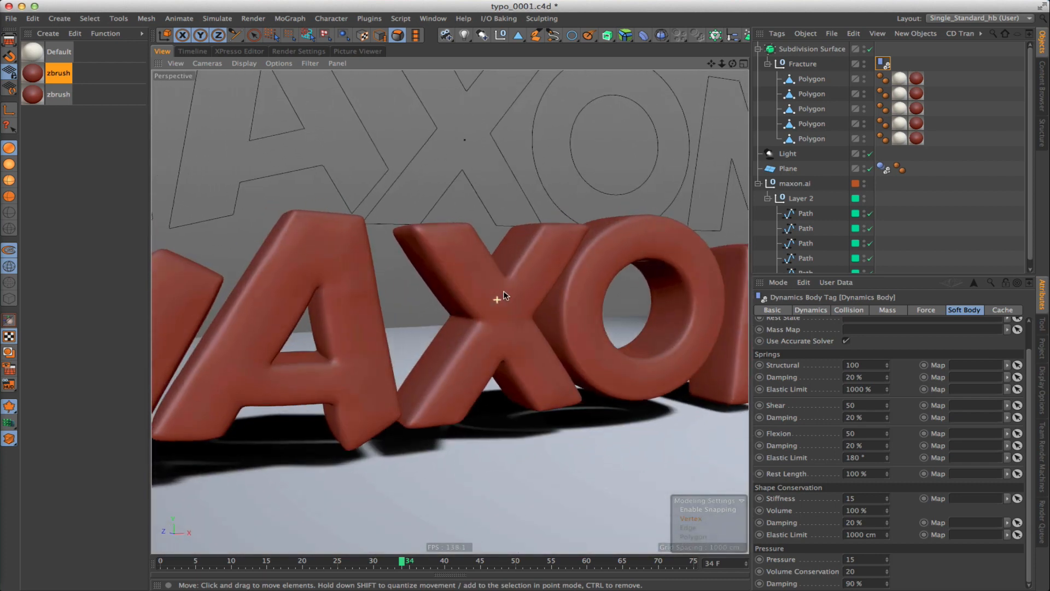
scroll(462, 261, "up", 6)
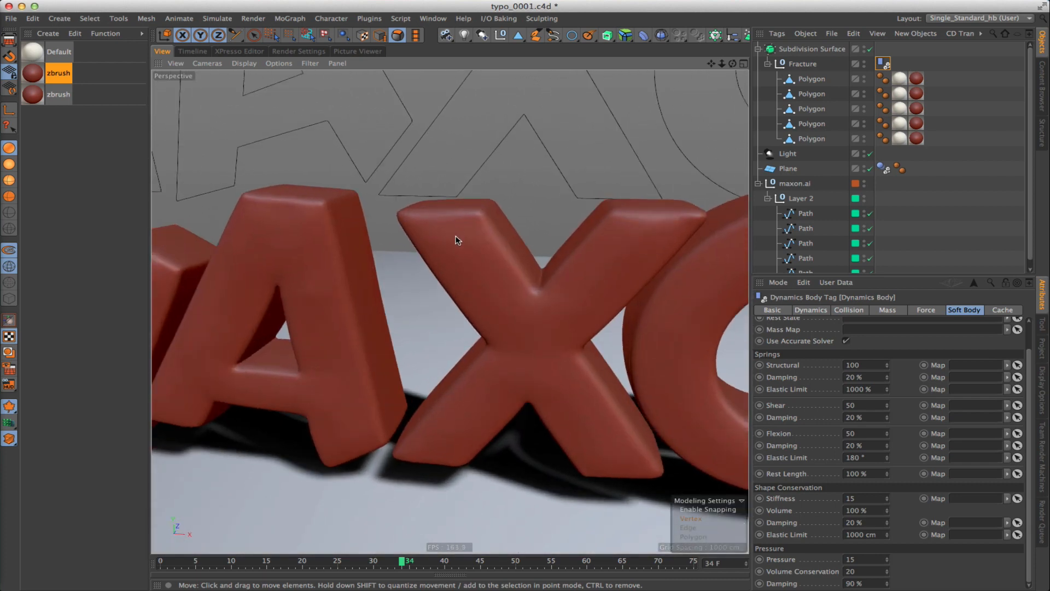
scroll(465, 245, "down", 4)
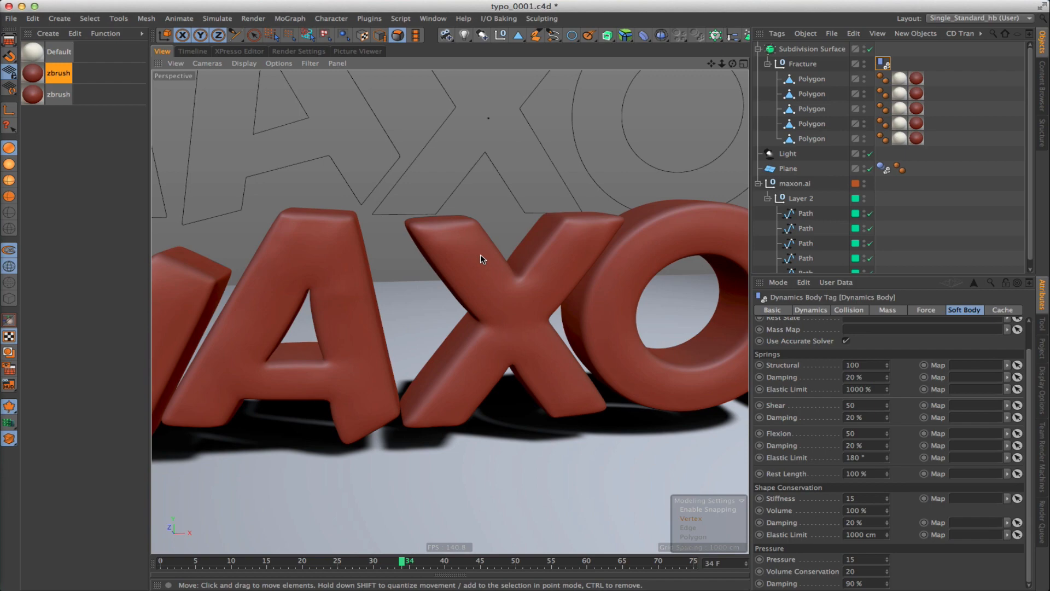
Display the shaded letters with their mesh lines and examine the topology of the X, O, M and A.
key("n")
key("b")
left_click_drag(481, 254, 629, 235, "alt")
scroll(631, 229, "up", 4)
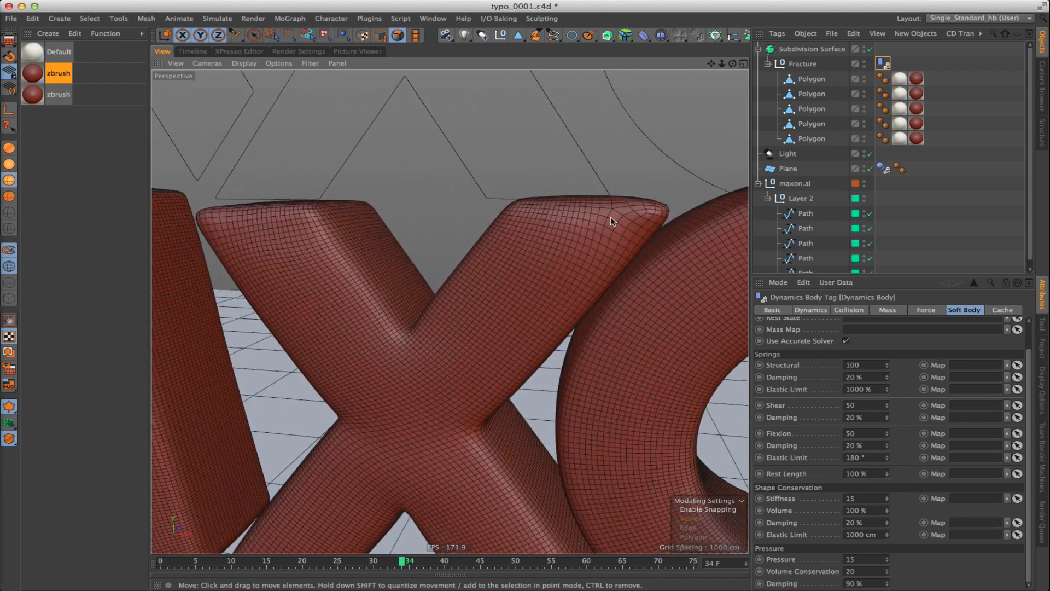
scroll(611, 218, "down", 2)
left_click_drag(562, 281, 584, 252, "alt")
scroll(567, 270, "down", 5)
left_click_drag(336, 274, 553, 272, "alt")
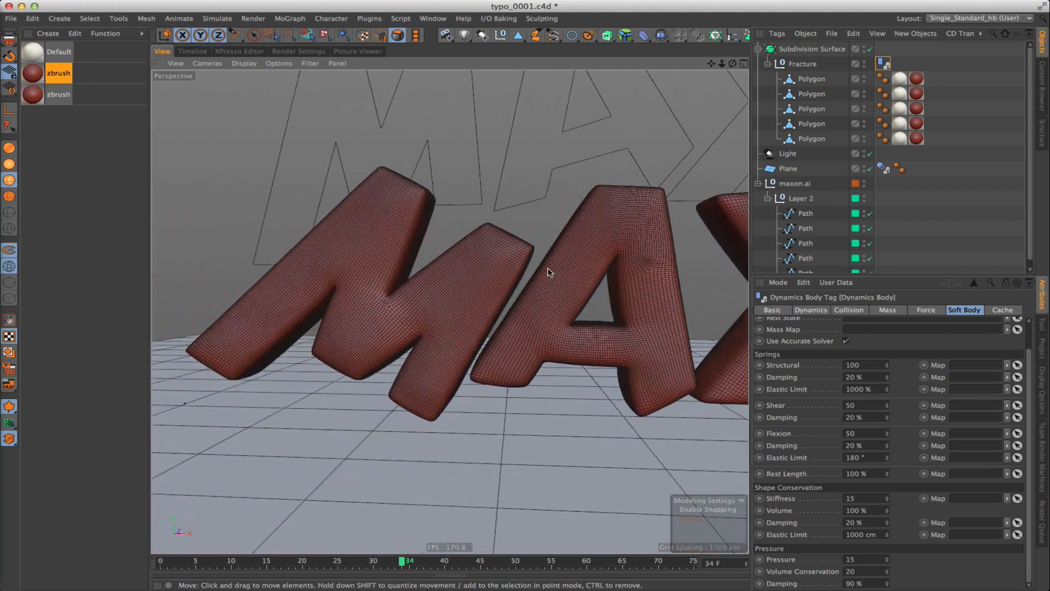
Examine the quad flow around the opening of the letter A up close from several angles.
scroll(553, 257, "up", 5)
scroll(555, 257, "up", 3)
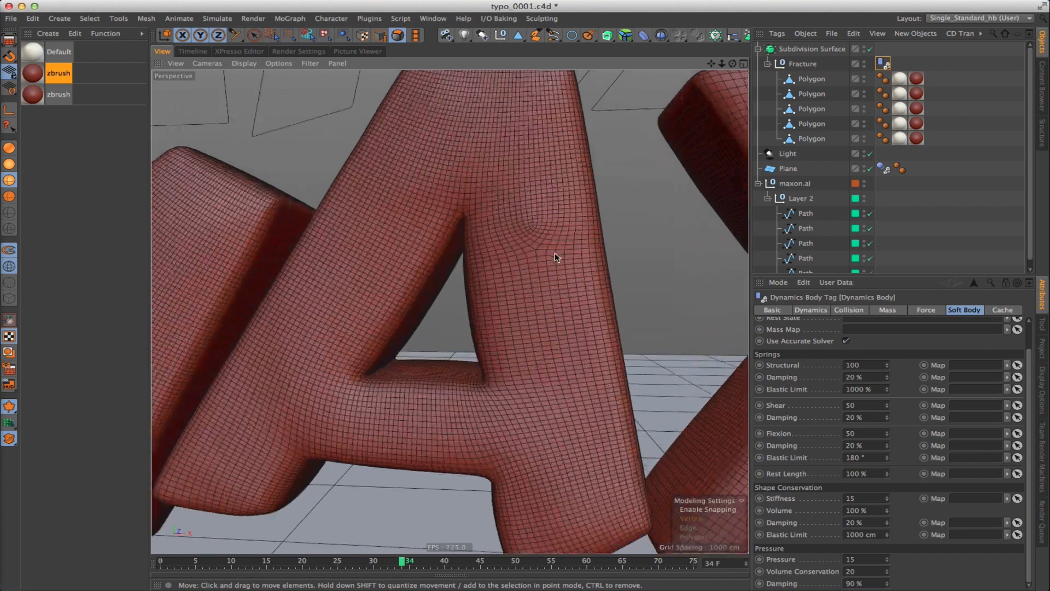
left_click_drag(533, 205, 519, 207, "alt")
right_click_drag(519, 207, 502, 216, "alt")
mouse_move(502, 218)
left_mouse_down("alt")
mouse_move(520, 229)
mouse_move(504, 229)
left_mouse_up("alt")
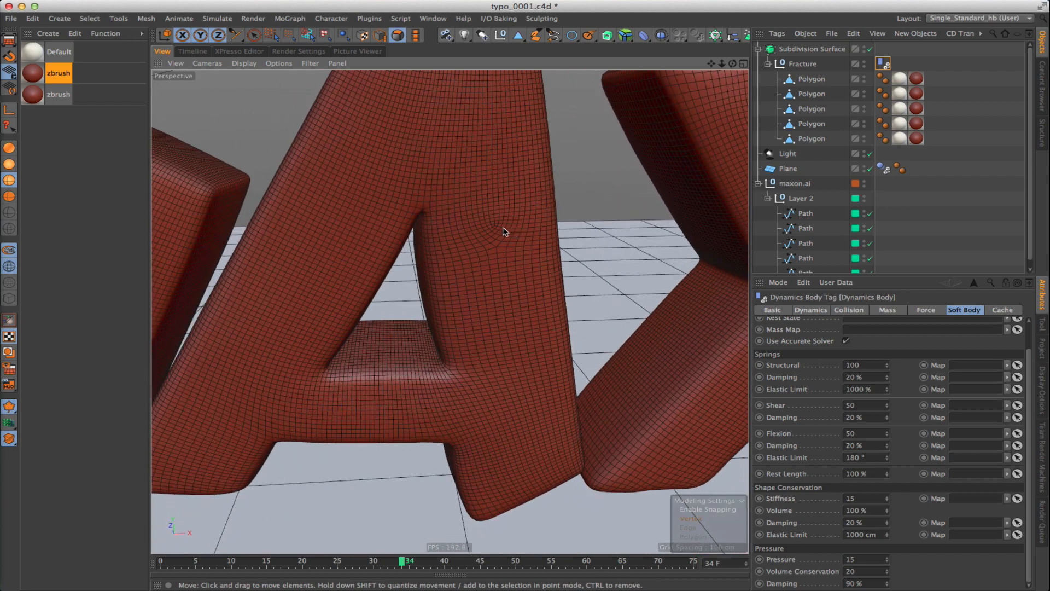
right_click_drag(503, 228, 476, 223, "alt")
middle_click_drag(542, 216, 491, 221, "alt")
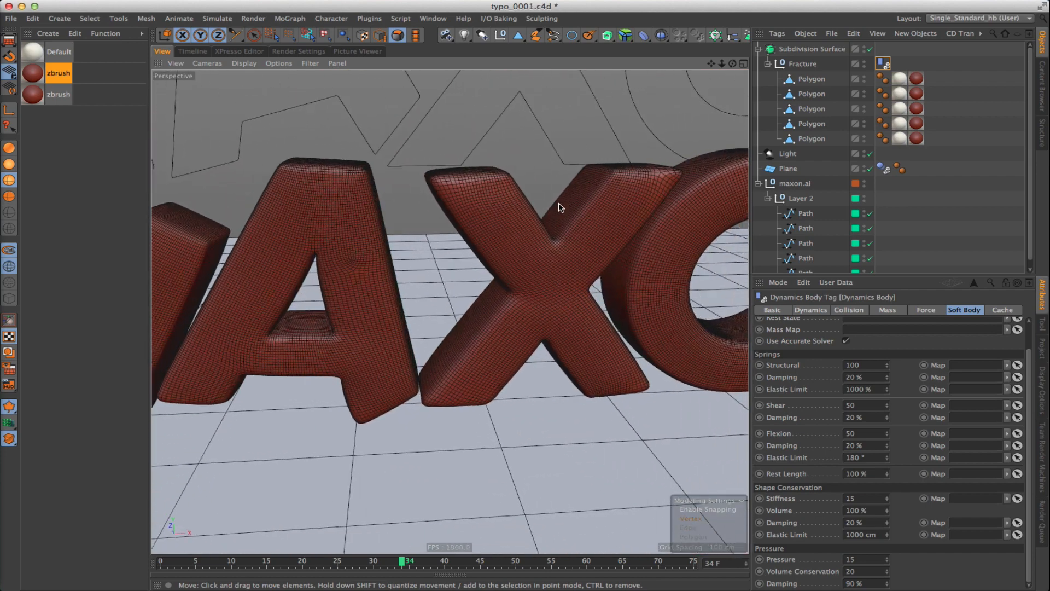
Restore shading without mesh lines, frame the whole MAXON lettering and play the soft body simulation.
key("n")
key("a")
mouse_move(559, 202)
left_mouse_down("alt")
mouse_move(553, 222)
mouse_move(563, 226)
left_mouse_up("alt")
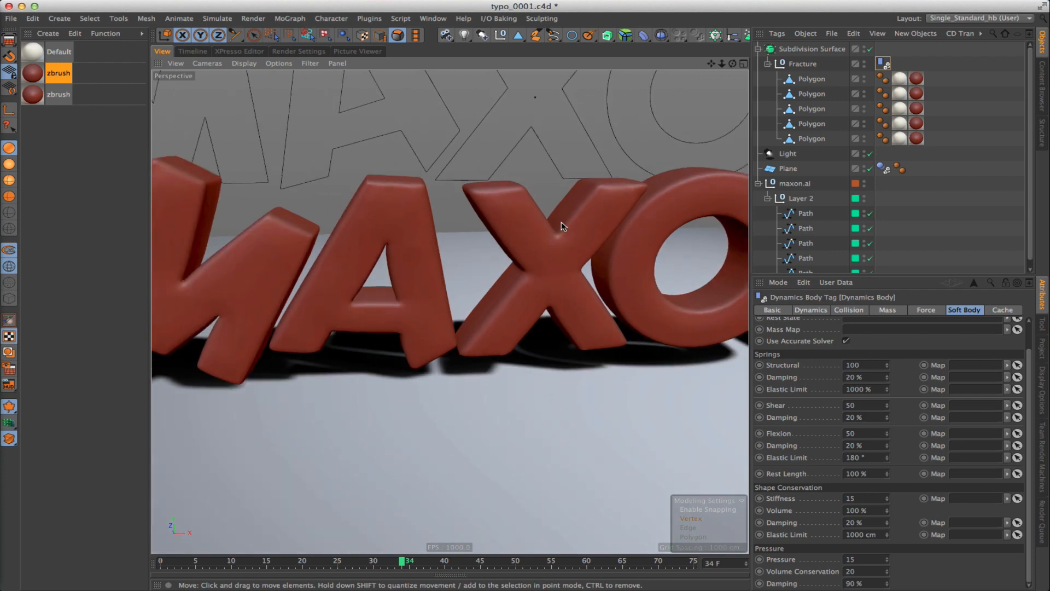
left_click_drag(408, 202, 448, 255, "alt")
scroll(457, 245, "down", 10)
key("F8")
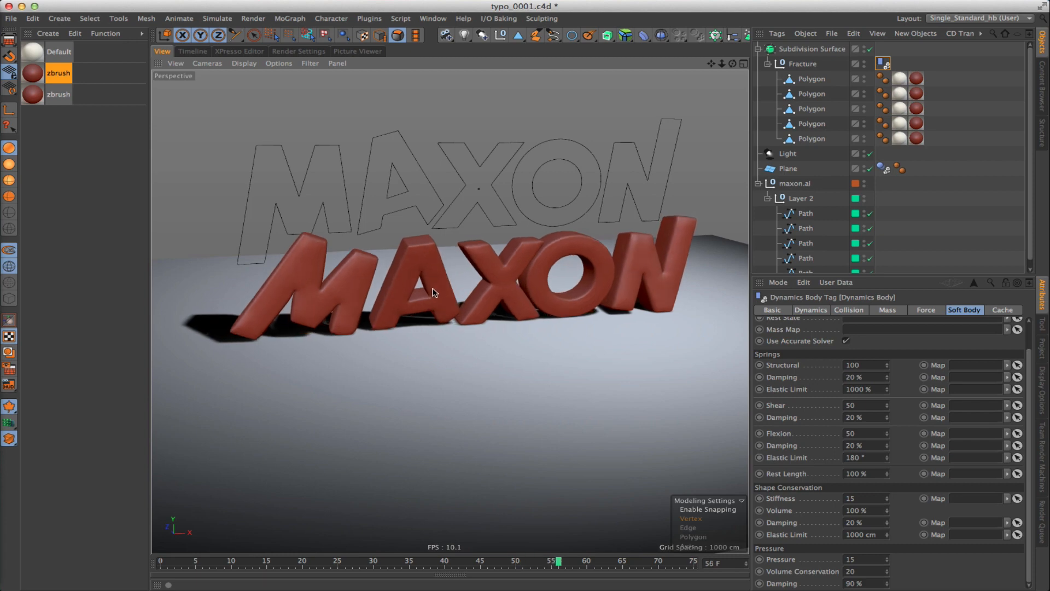
Return the animation to frame 0 and disable the Subdivision Surface over the letters.
key("shift+f")
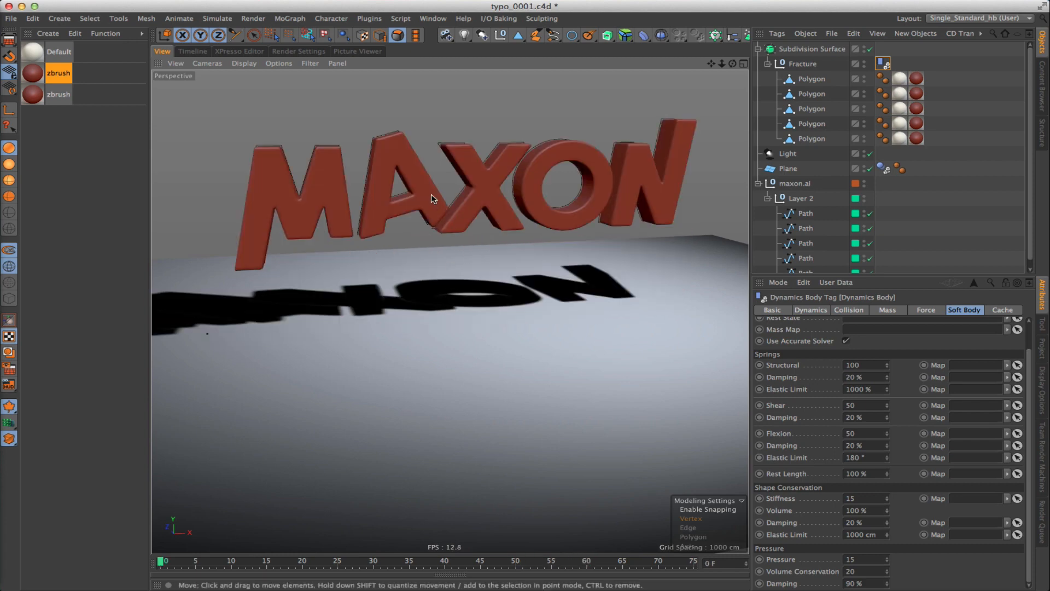
scroll(391, 148, "up", 5)
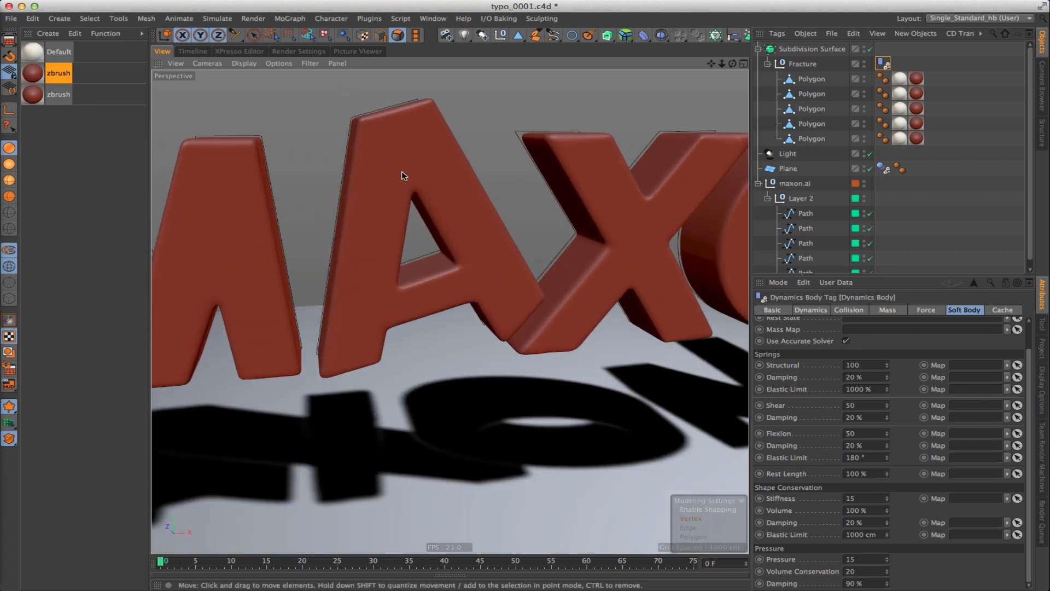
left_click_drag(400, 171, 434, 187, "alt")
left_click(431, 191)
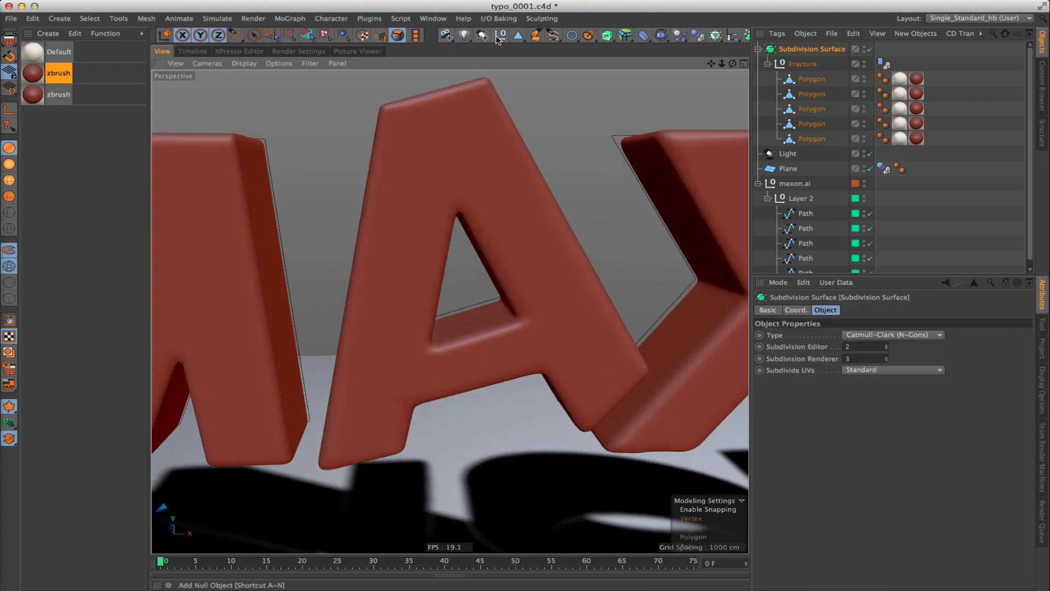
left_click(542, 19)
left_click(546, 5)
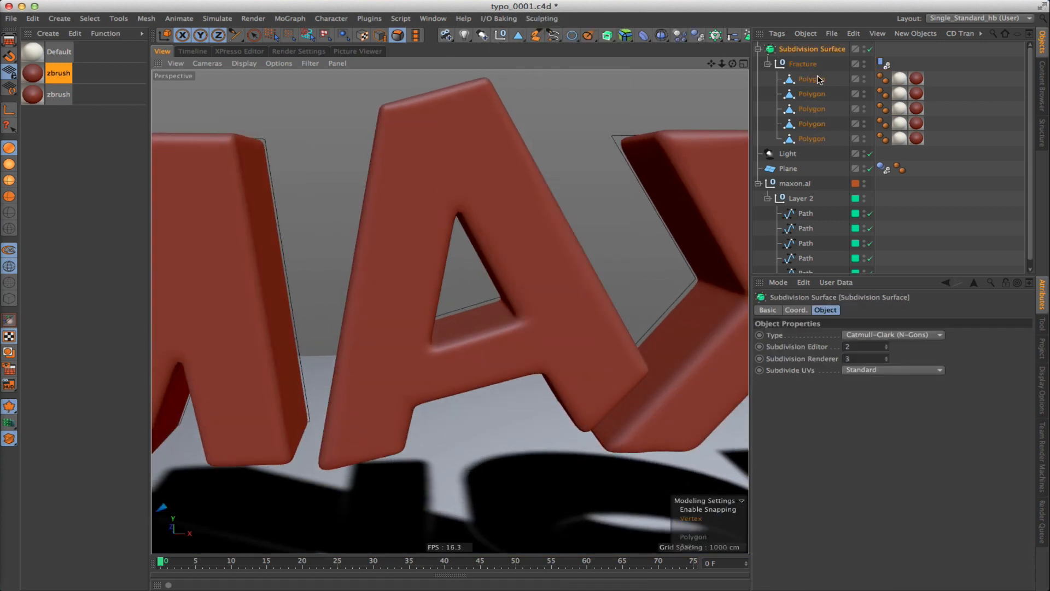
left_click(870, 49)
Select the letter A's polygon object and subdivide it for sculpting up to level 5.
left_click(803, 82)
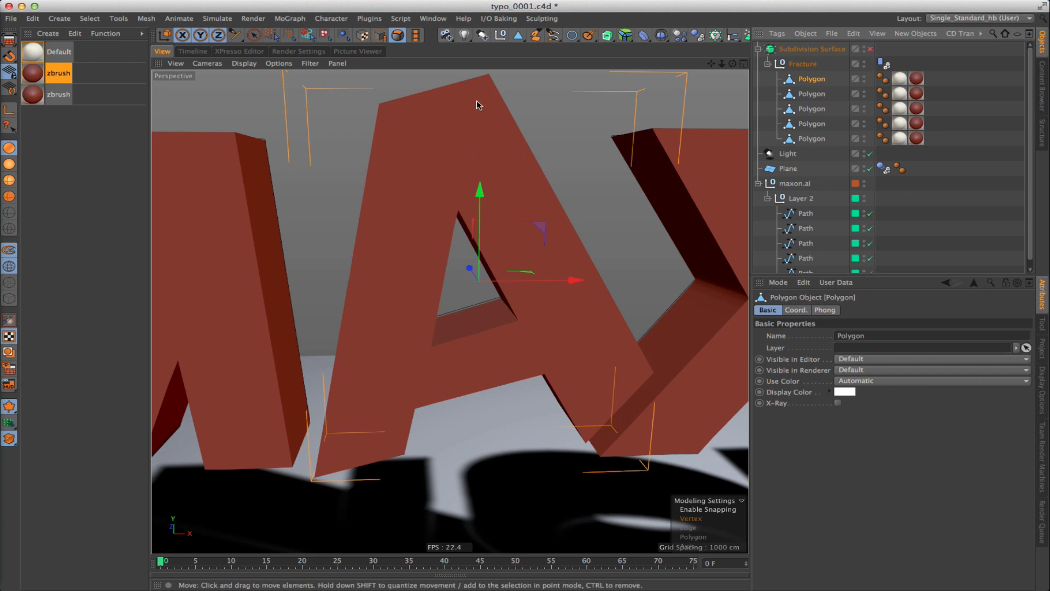
left_click(539, 19)
left_click(537, 27)
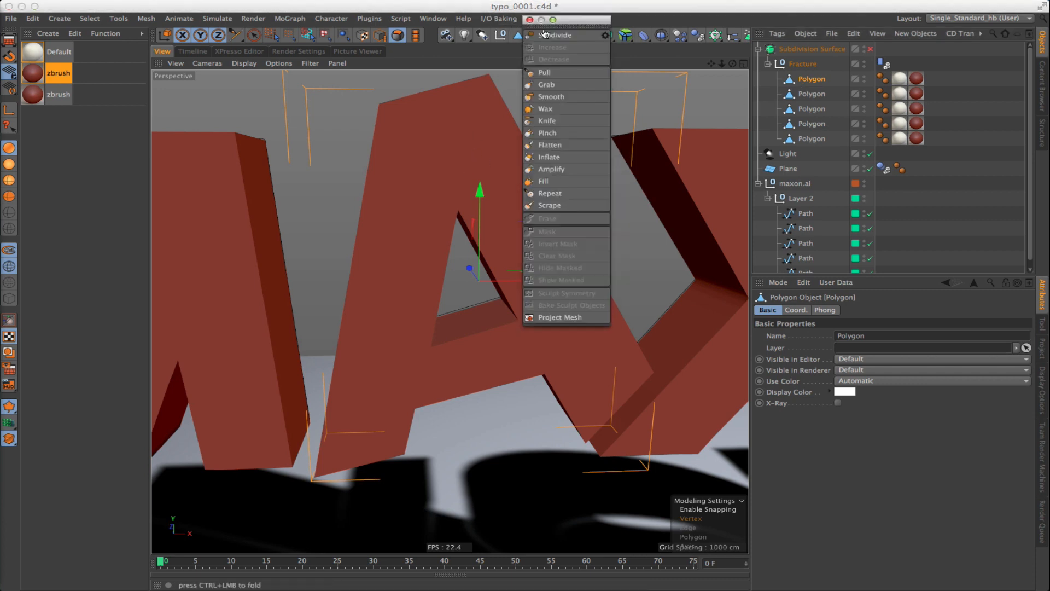
left_click(538, 37)
left_click(538, 37)
left_click(538, 36)
left_click(538, 37)
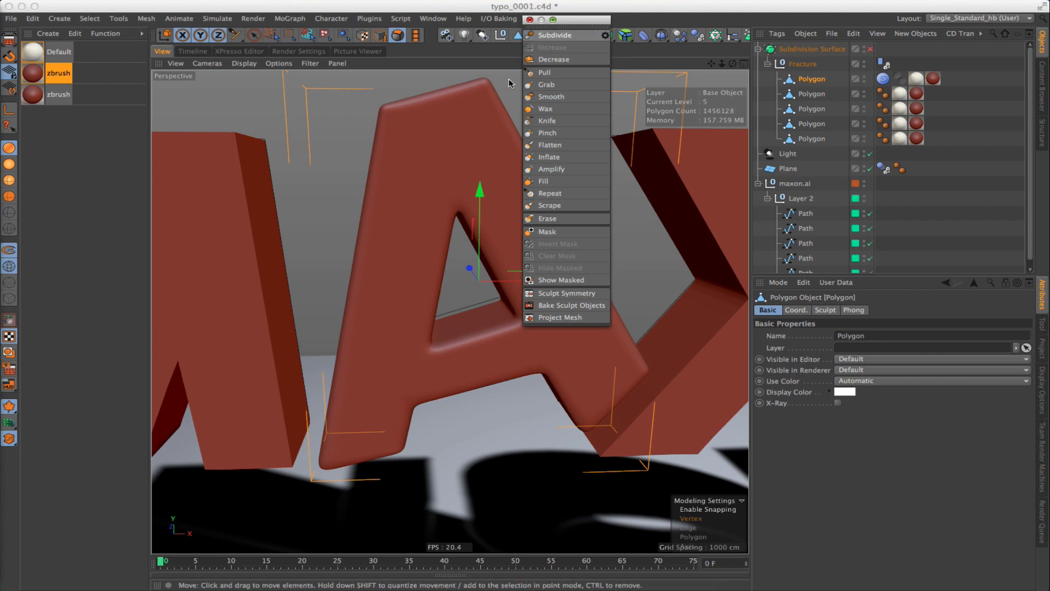
Activate the Pull sculpting brush and load a capstan screw brush preset for it.
middle_click_drag(426, 143, 405, 144, "alt")
left_click(539, 73)
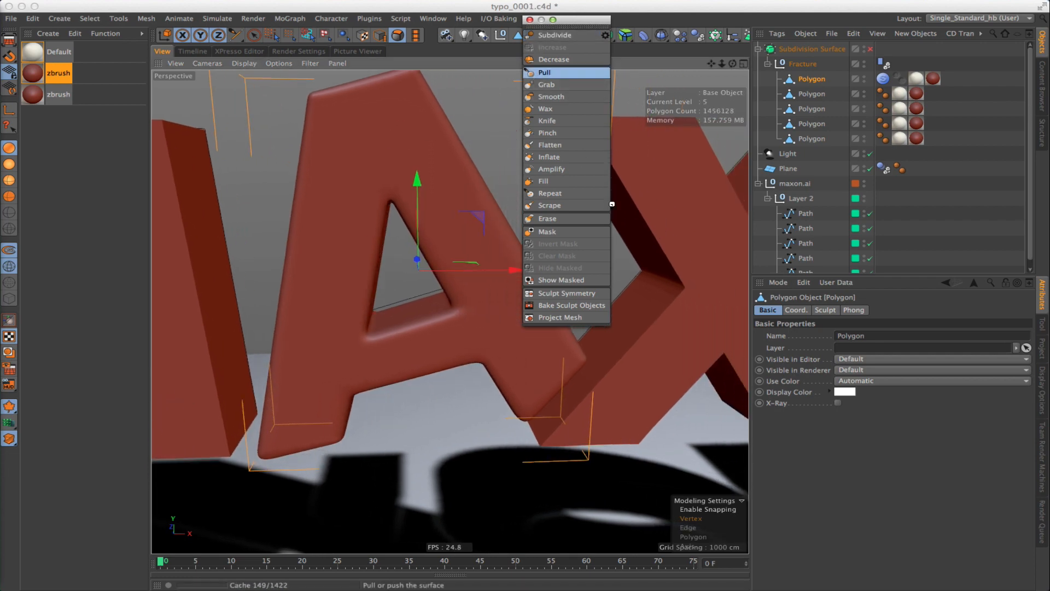
left_click(1042, 328)
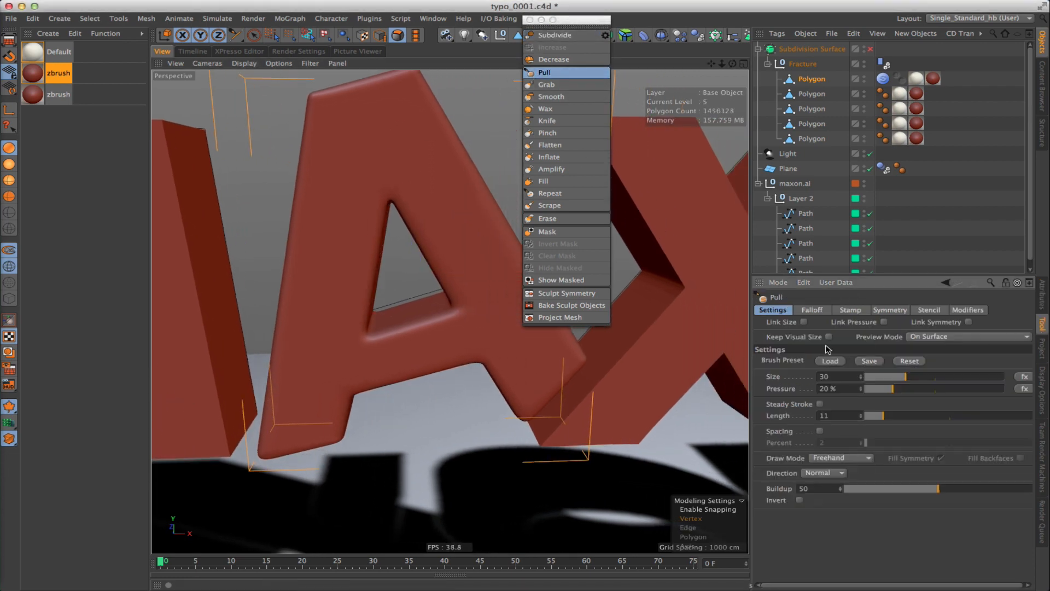
left_click(826, 362)
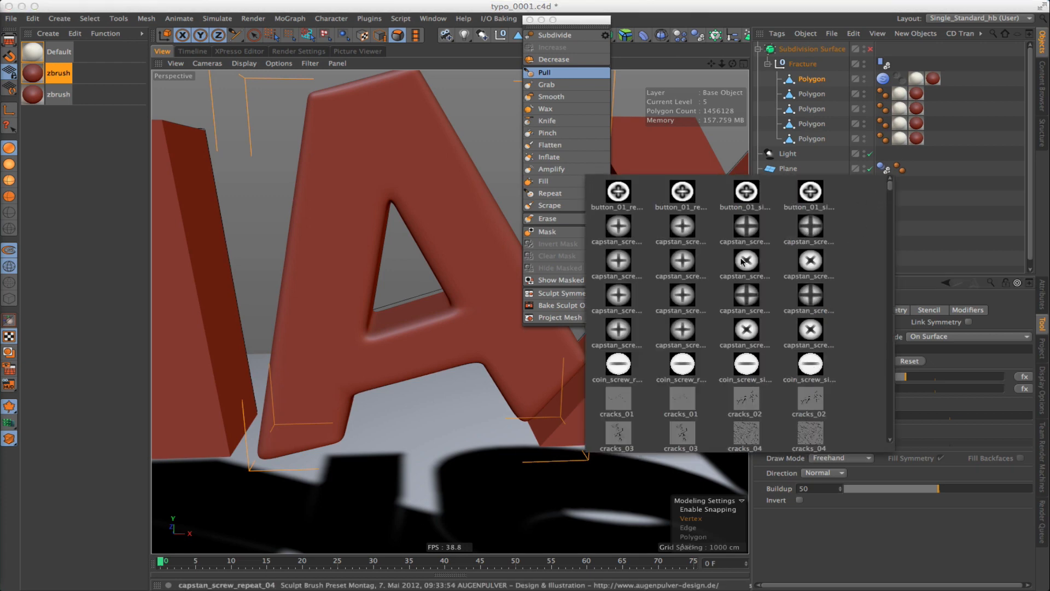
double_click(682, 297)
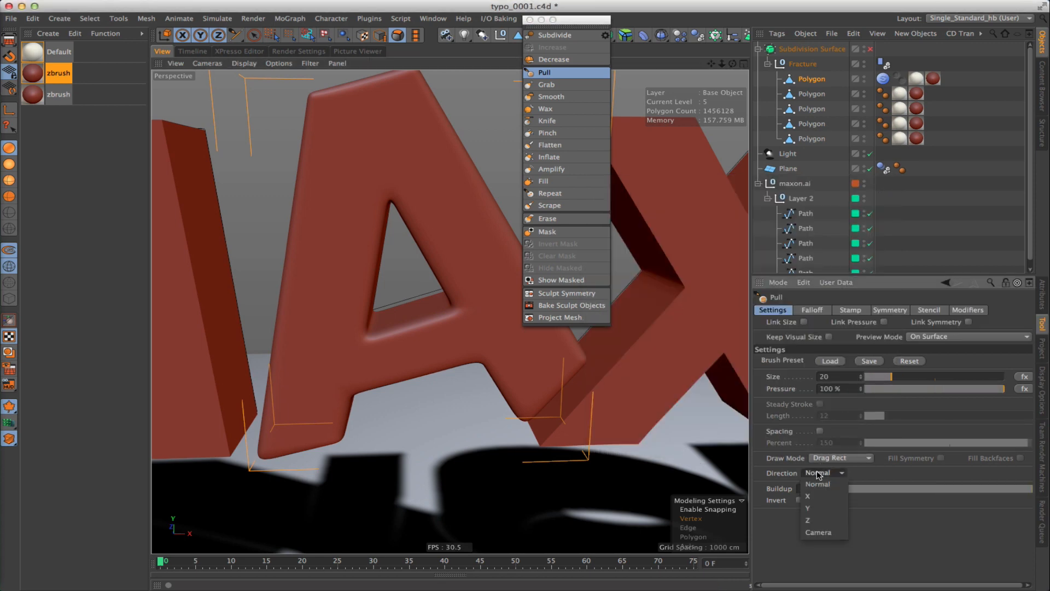
Set the Pull brush to Line draw mode with spacing enabled and a size of 9.43, and dismiss the sculpting palette.
left_click(829, 457)
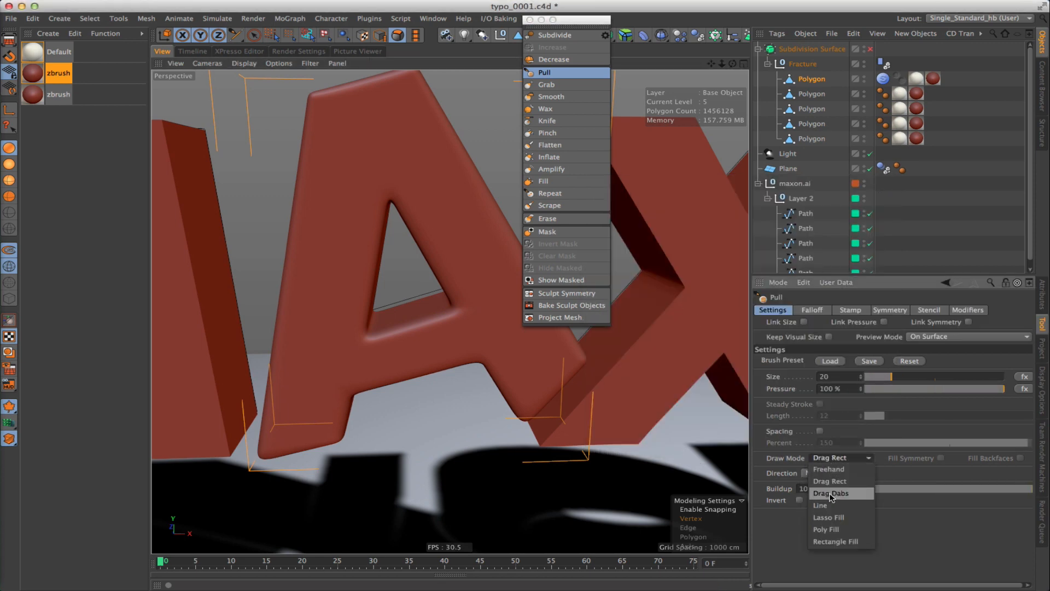
left_click(820, 507)
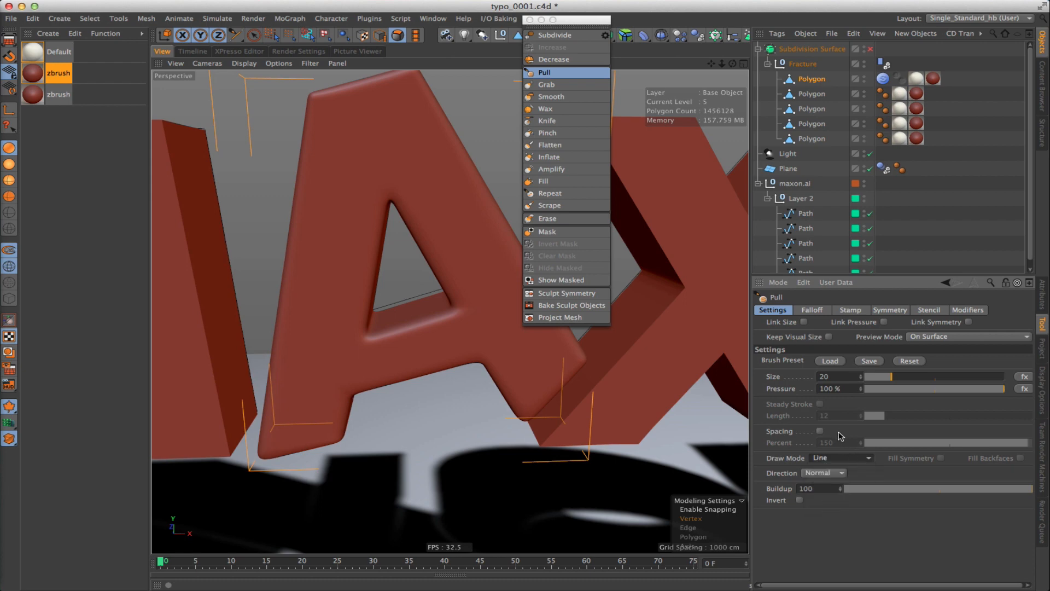
left_click(820, 431)
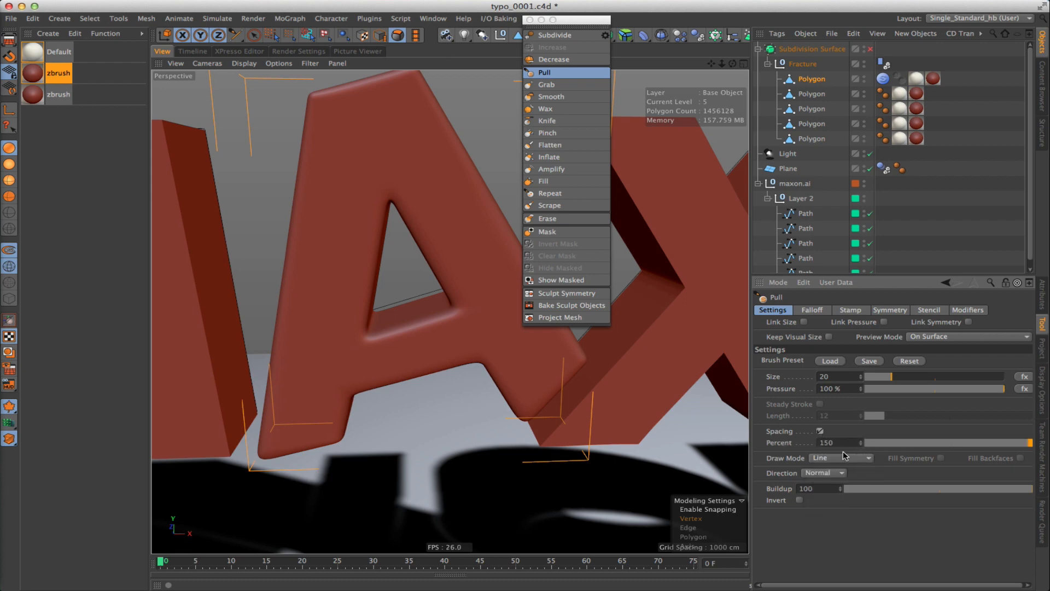
mouse_move(362, 152)
middle_mouse_down()
mouse_move(349, 156)
mouse_move(356, 148)
middle_mouse_up()
left_click(530, 20)
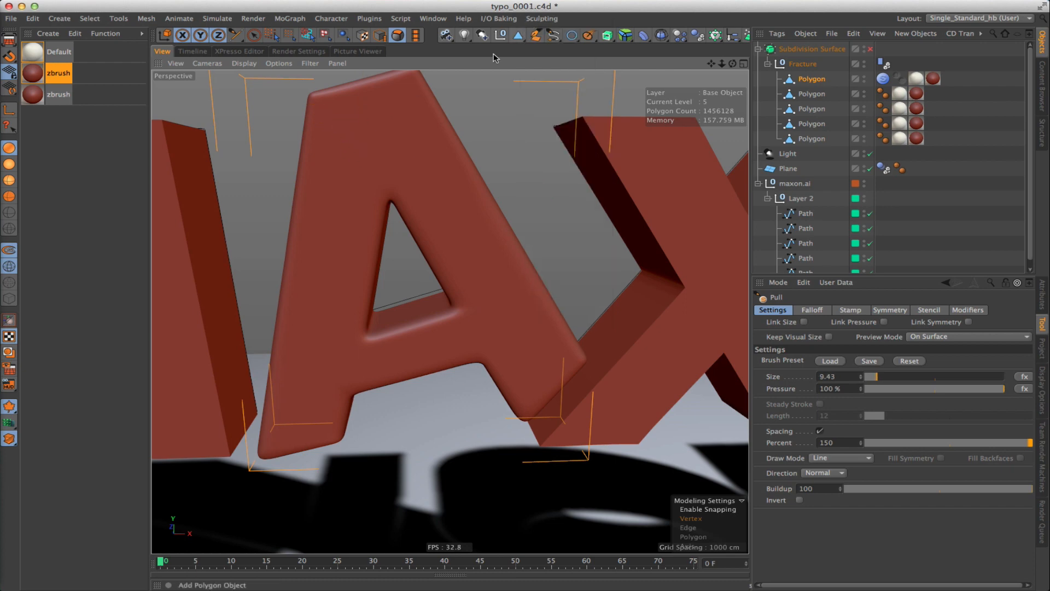
Stamp a row of screws along the entire outer outline of the letter A's front face.
middle_click_drag(366, 136, 398, 145, "alt")
mouse_move(406, 146)
left_mouse_down("alt")
mouse_move(383, 110)
mouse_move(337, 455)
left_mouse_up("alt")
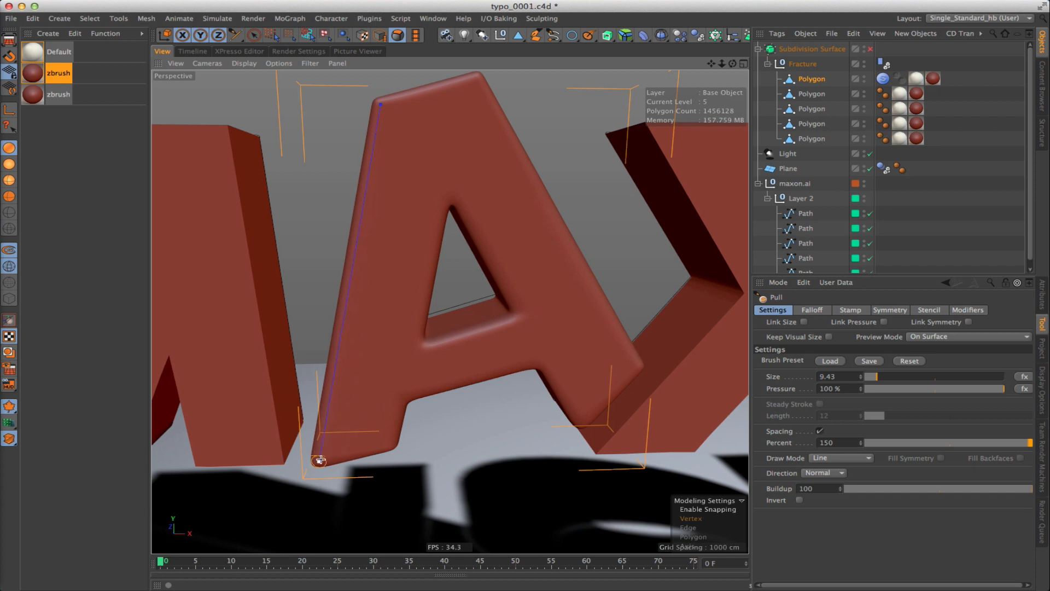
left_click(401, 389)
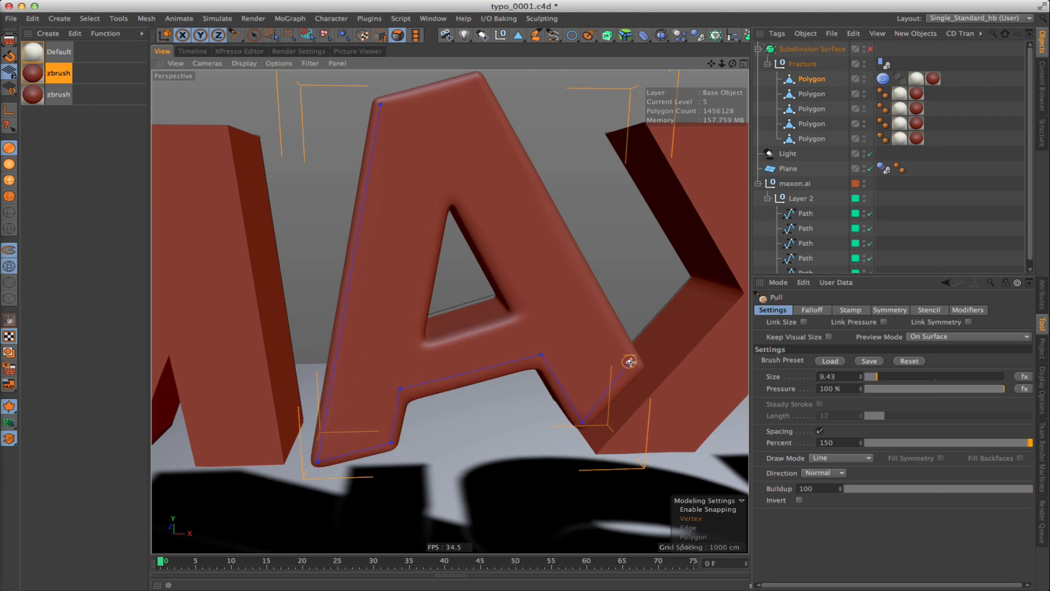
left_click(387, 102)
mouse_move(415, 162)
left_mouse_down("alt")
mouse_move(437, 156)
mouse_move(415, 158)
left_mouse_up("alt")
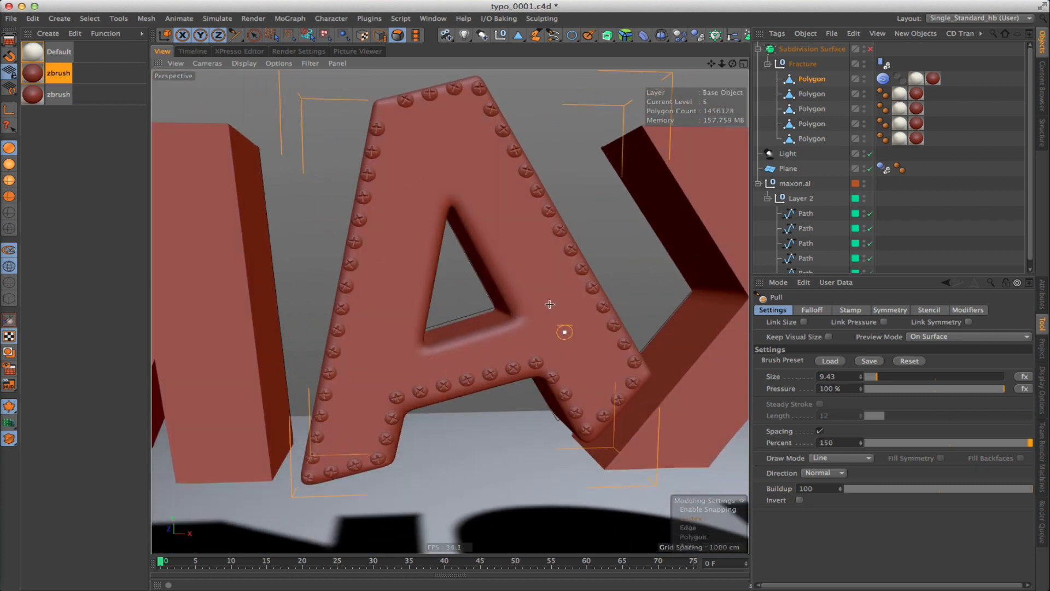
middle_click_drag(486, 226, 494, 235, "alt")
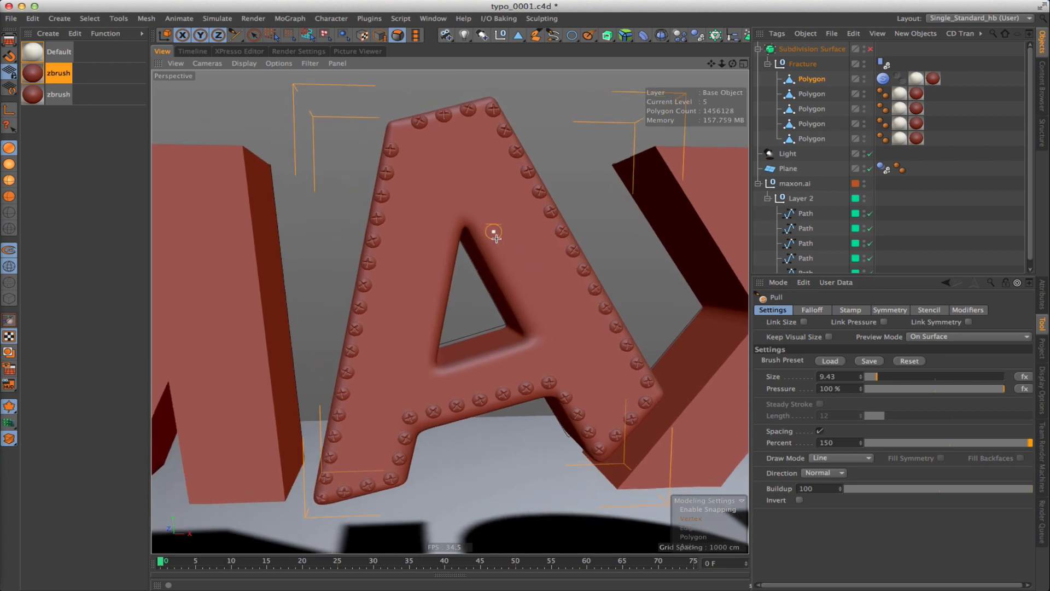
Browse the sculpt brush presets and load the stitches_01 preset.
left_click(831, 362)
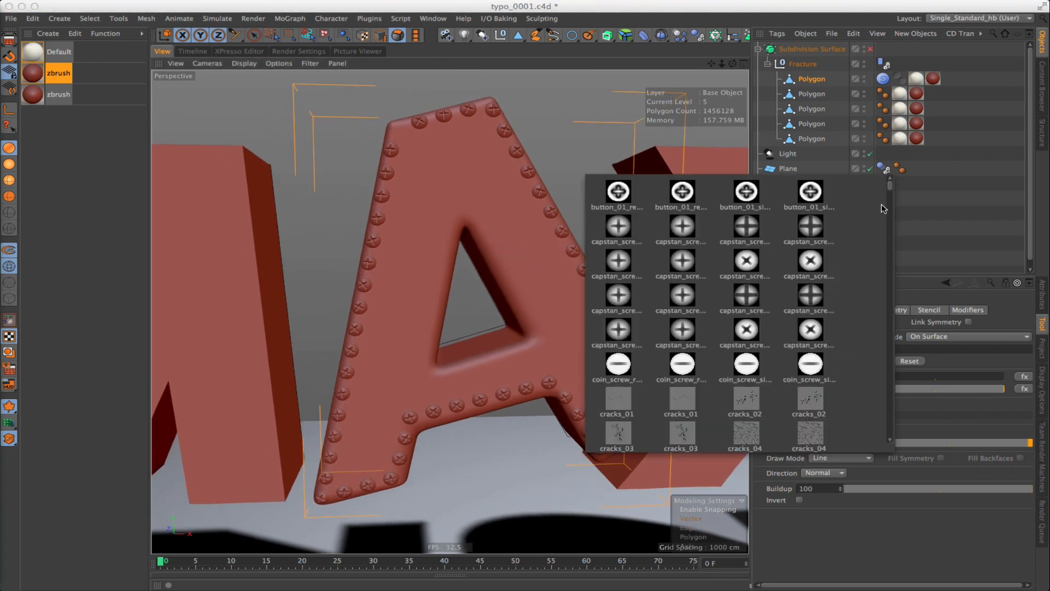
left_click_drag(890, 186, 890, 226)
scroll(876, 227, "down", 3)
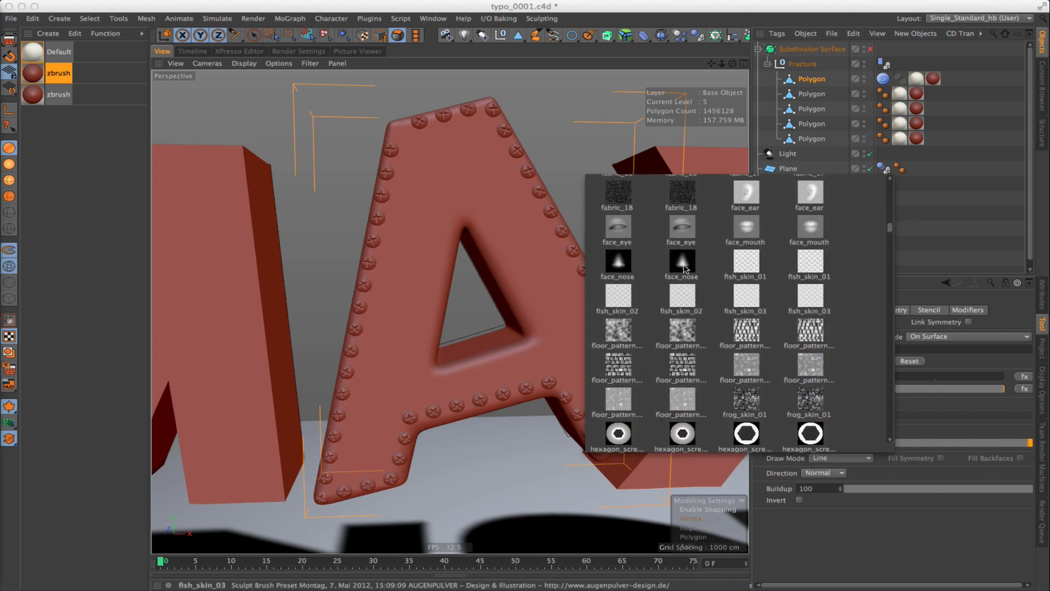
scroll(711, 313, "down", 10)
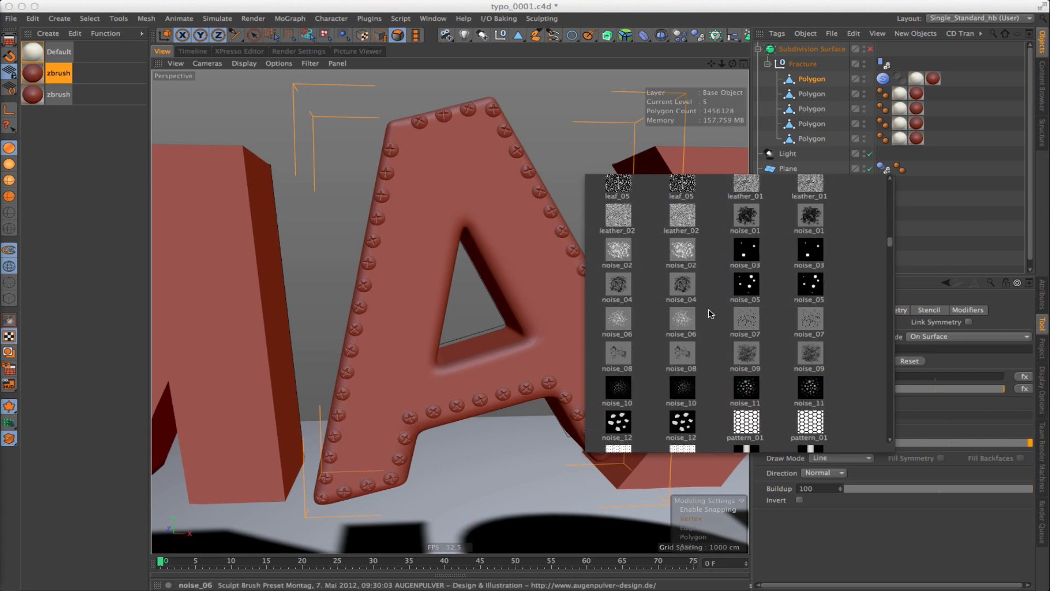
scroll(711, 314, "down", 15)
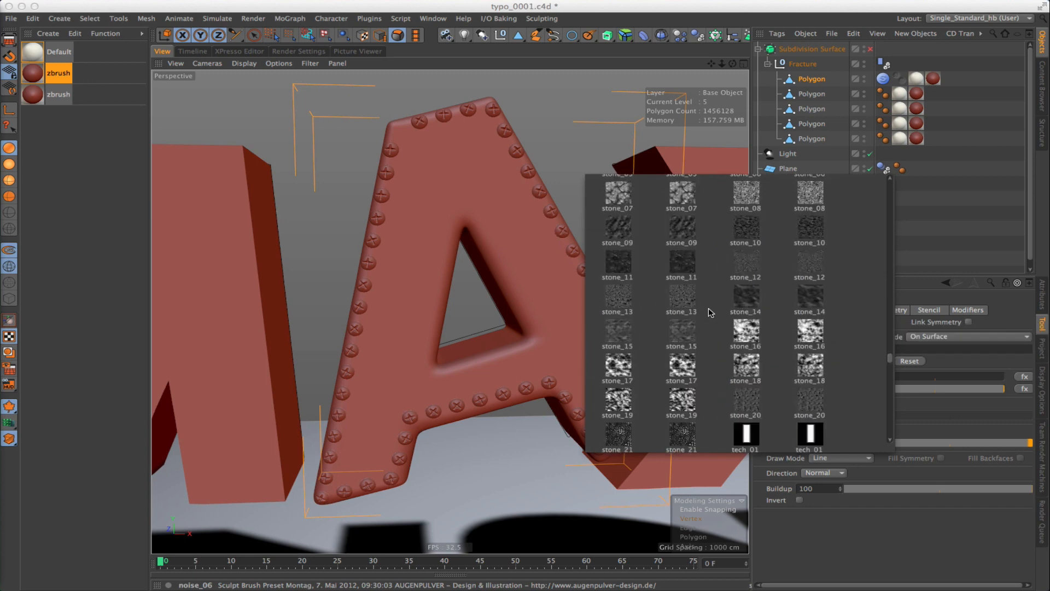
scroll(710, 313, "down", 15)
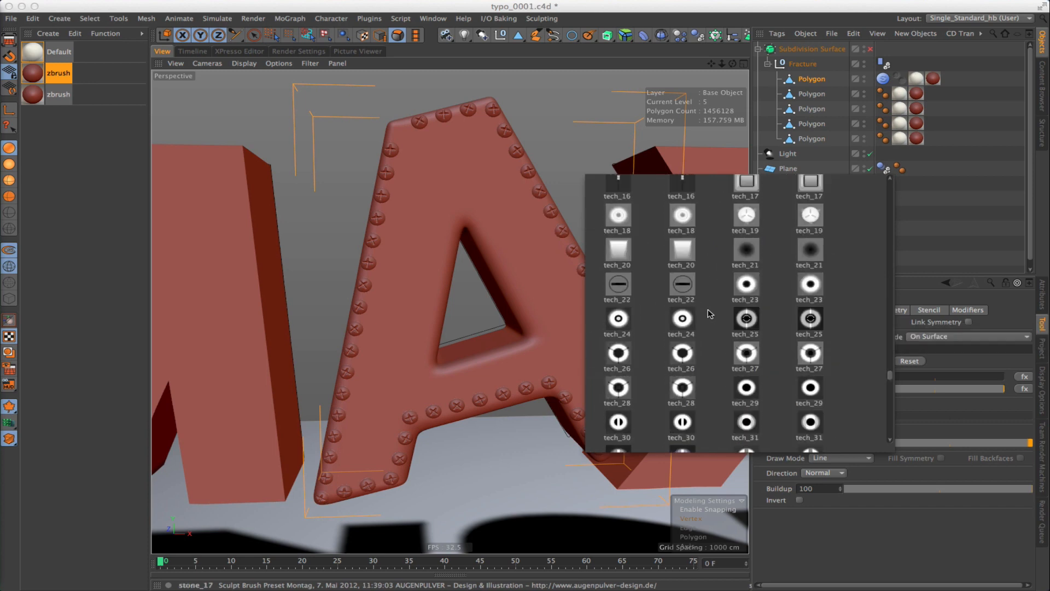
scroll(710, 313, "down", 3)
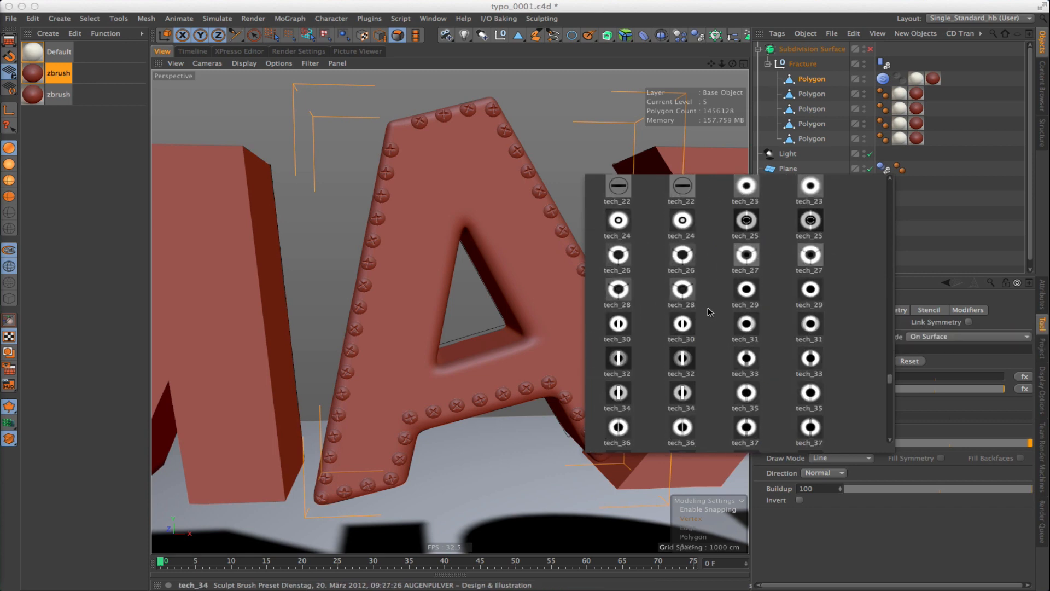
scroll(711, 312, "up", 15)
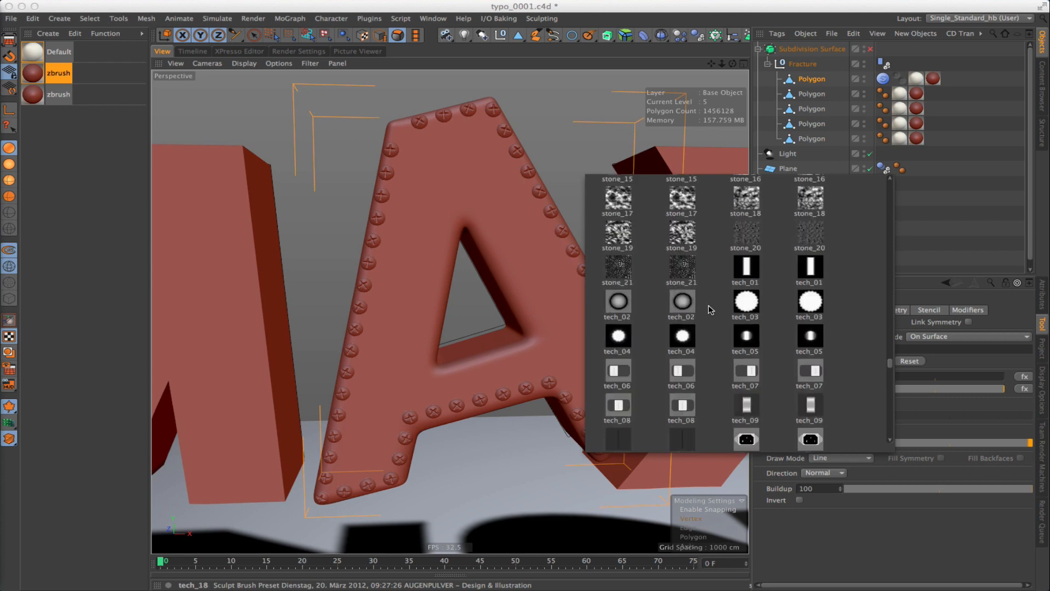
scroll(711, 310, "up", 12)
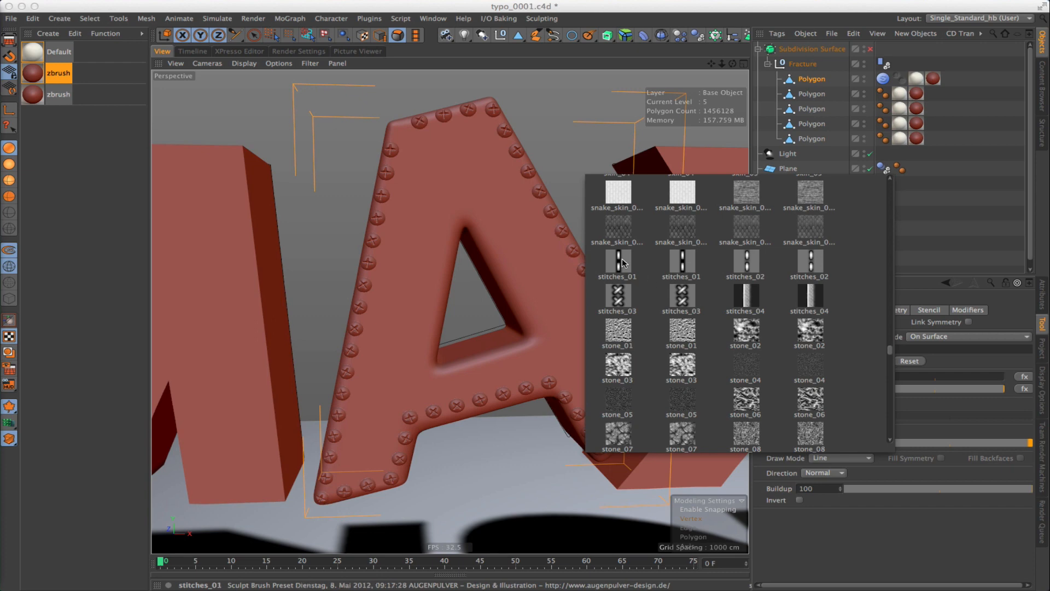
left_click(683, 265)
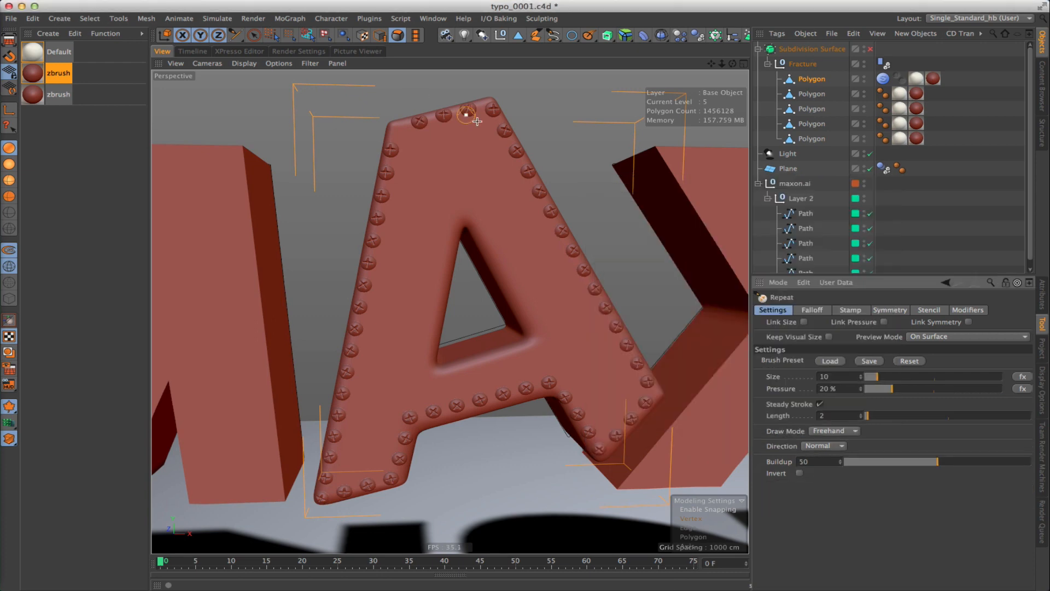
Switch the Repeat brush to Line draw mode and sculpt stitches around the triangular opening of the letter A.
left_click(827, 432)
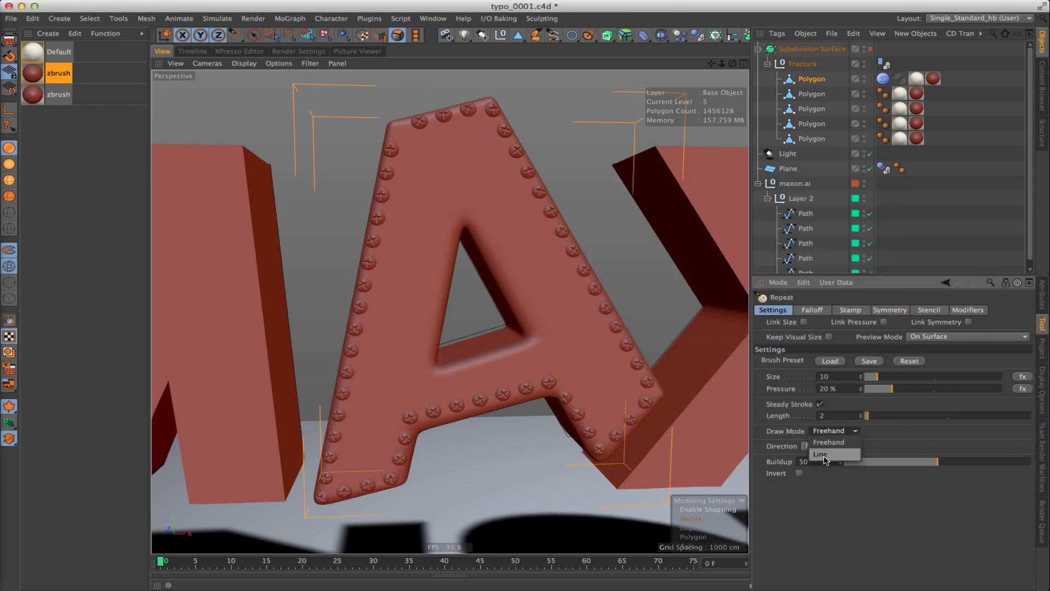
left_click(824, 455)
left_click_drag(457, 222, 435, 370)
left_click(538, 342)
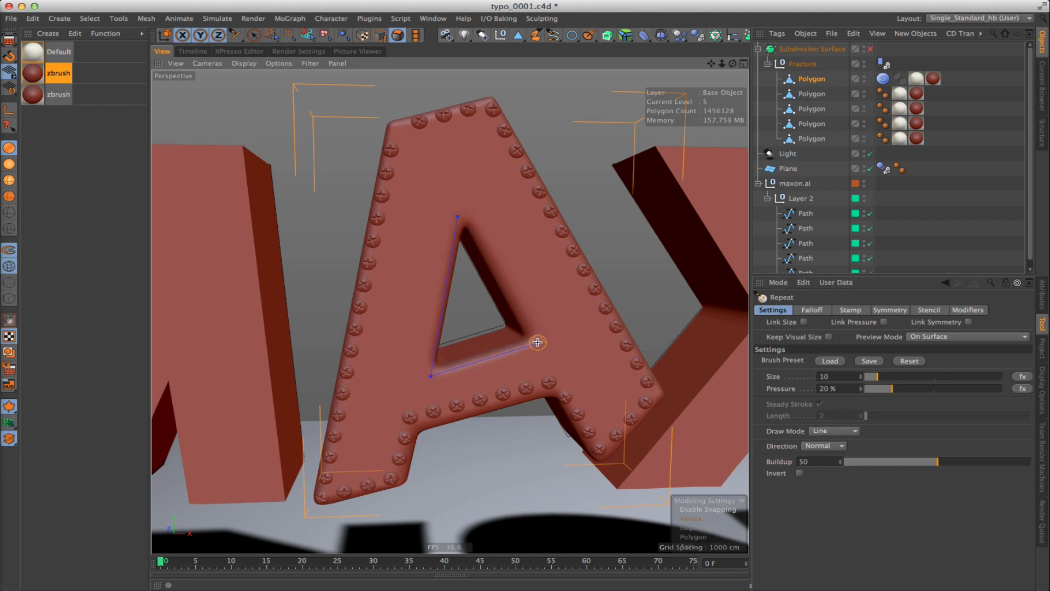
left_click(468, 214)
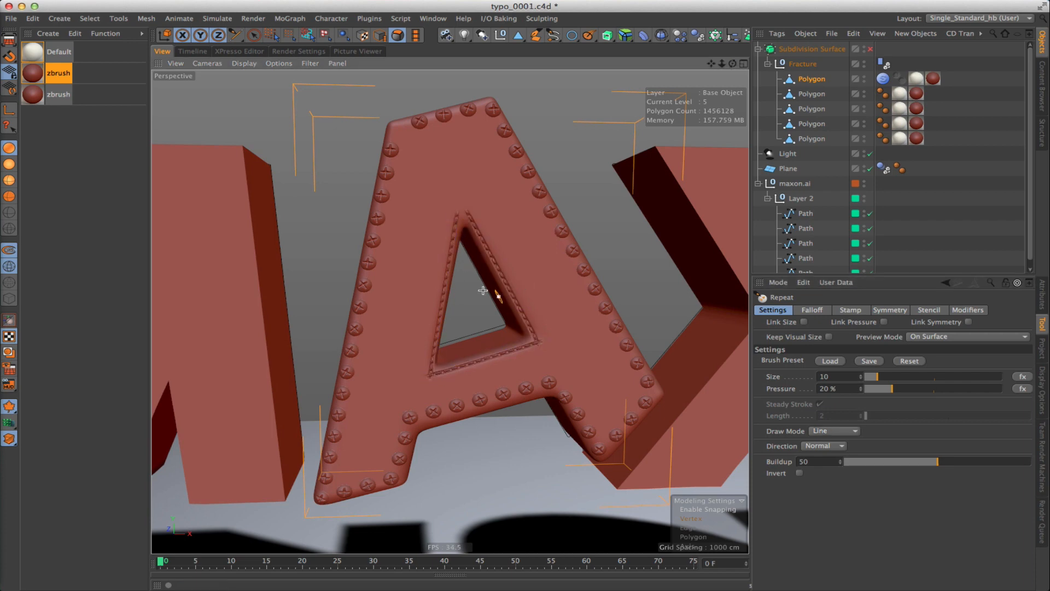
Examine the sculpted stitches and screws on the letter A up close and from different angles.
scroll(468, 219, "up", 5)
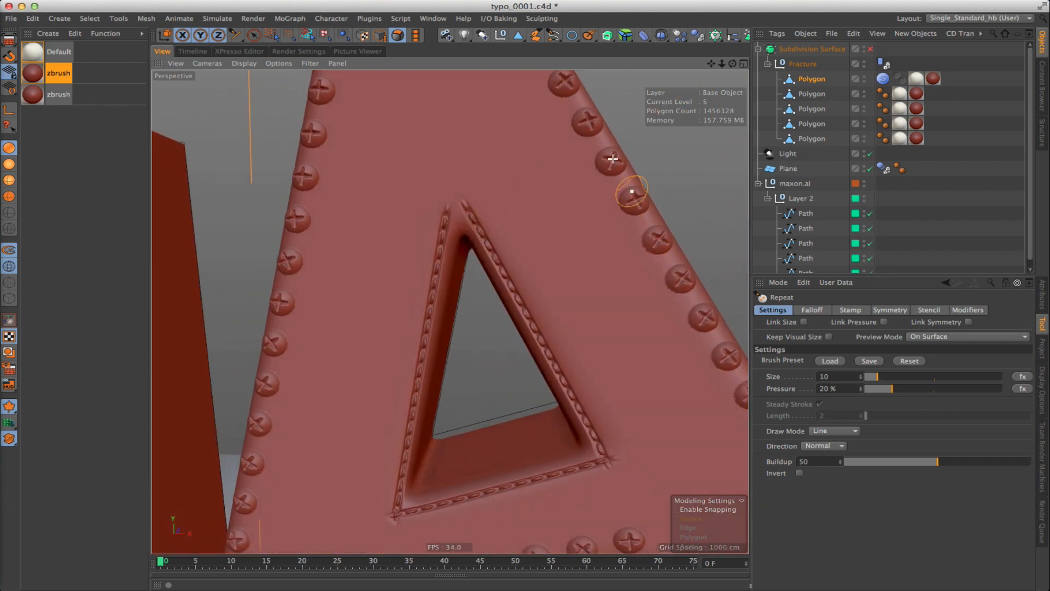
scroll(432, 192, "down", 4)
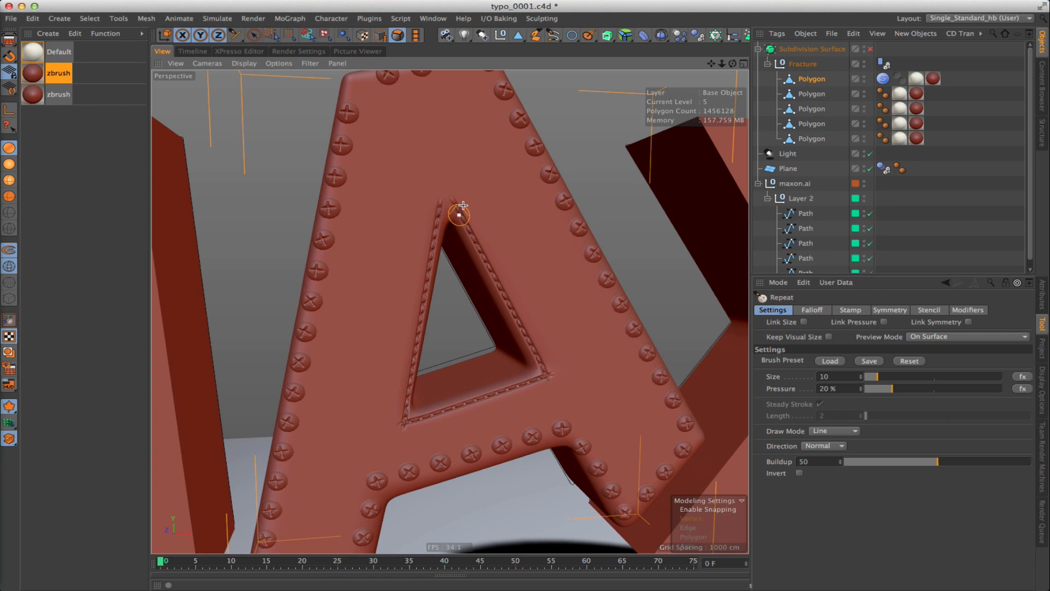
scroll(463, 205, "down", 3)
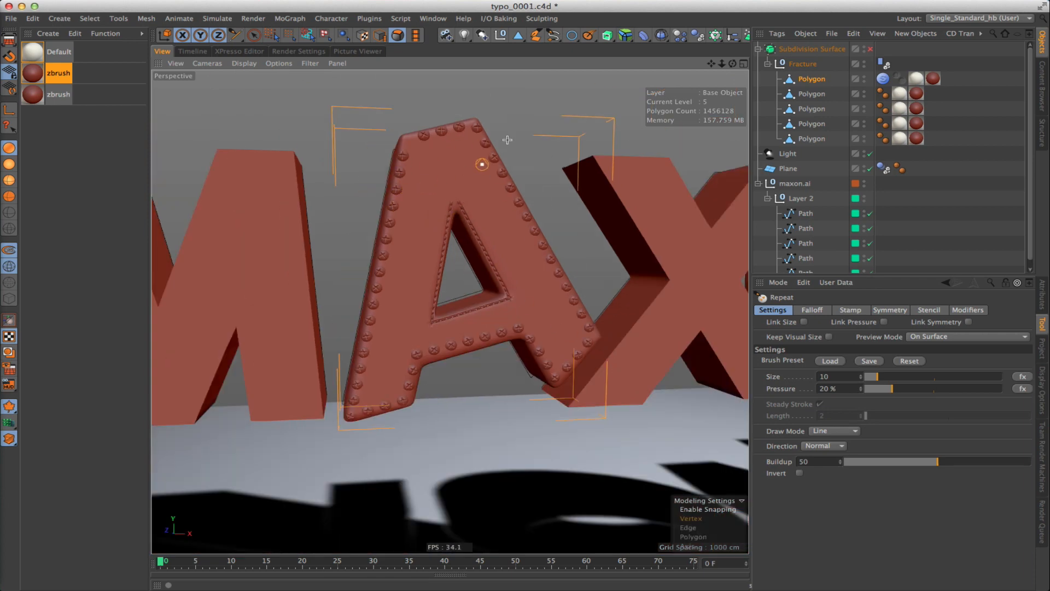
mouse_move(496, 166)
left_mouse_down("alt")
mouse_move(469, 169)
mouse_move(499, 160)
left_mouse_up("alt")
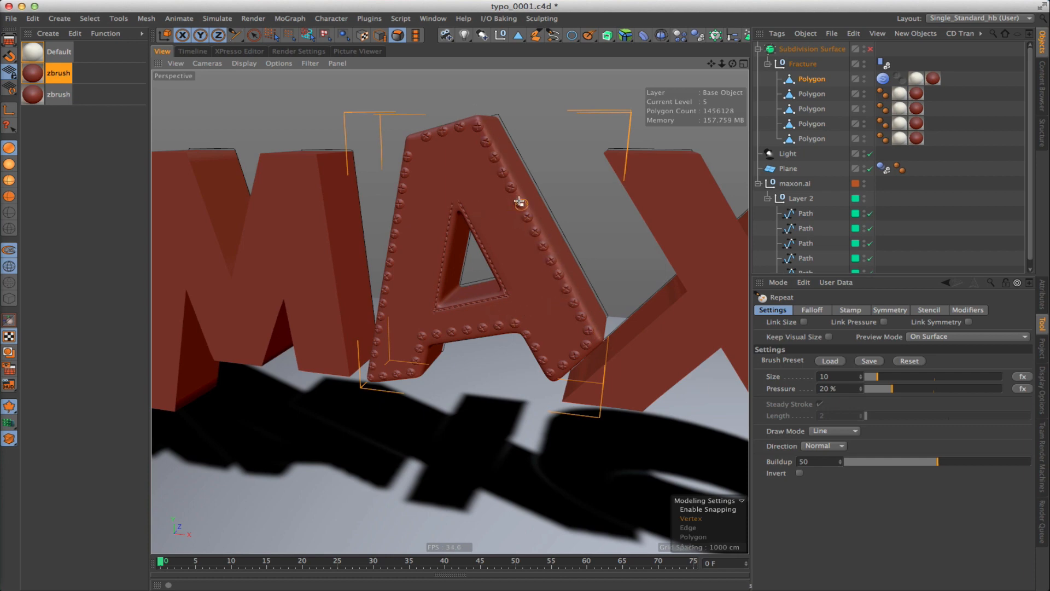
Review the screw and stitch details on the letter A alongside the other MAXON letters from near and far in the perspective view.
scroll(454, 204, "up", 4)
left_click_drag(434, 223, 452, 220, "alt")
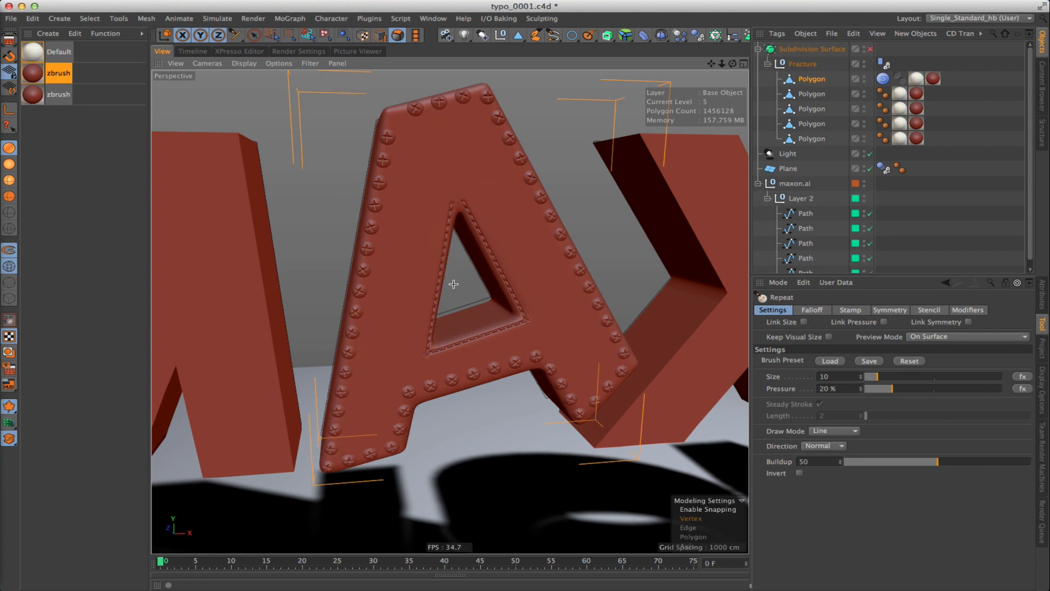
left_click_drag(454, 284, 424, 305, "alt")
right_click_drag(424, 305, 432, 303, "alt")
mouse_move(416, 301)
left_mouse_down("alt")
mouse_move(383, 323)
mouse_move(393, 327)
mouse_move(410, 300)
mouse_move(436, 241)
mouse_move(438, 257)
left_mouse_up("alt")
right_click_drag(438, 258, 420, 272, "alt")
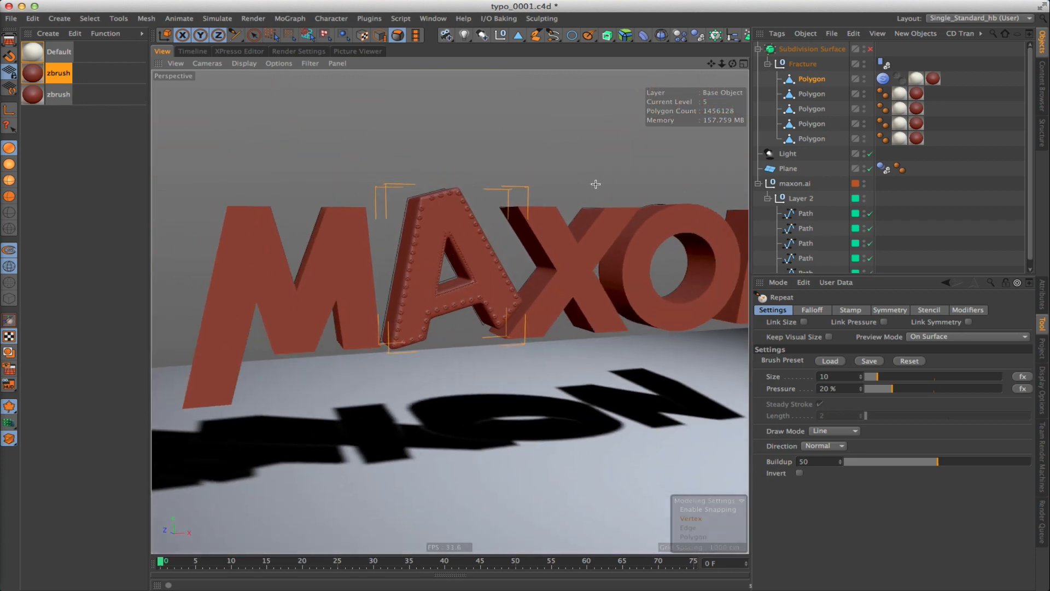
left_click_drag(540, 233, 567, 215, "alt")
right_click_drag(439, 241, 455, 237, "alt")
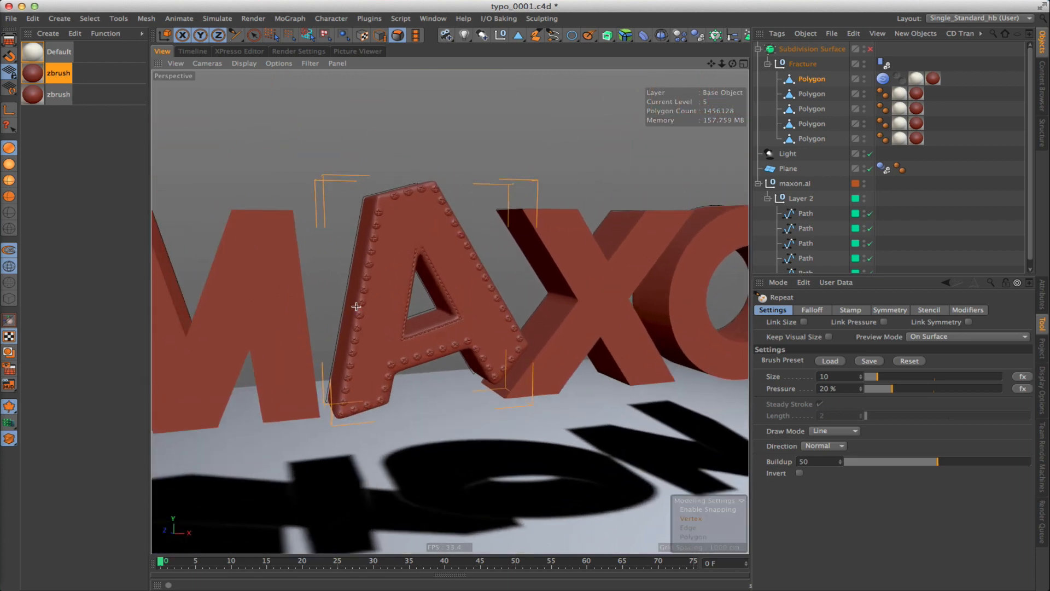
mouse_move(412, 238)
left_mouse_down("alt")
mouse_move(394, 257)
mouse_move(402, 237)
left_mouse_up("alt")
right_click_drag(474, 303, 466, 308, "alt")
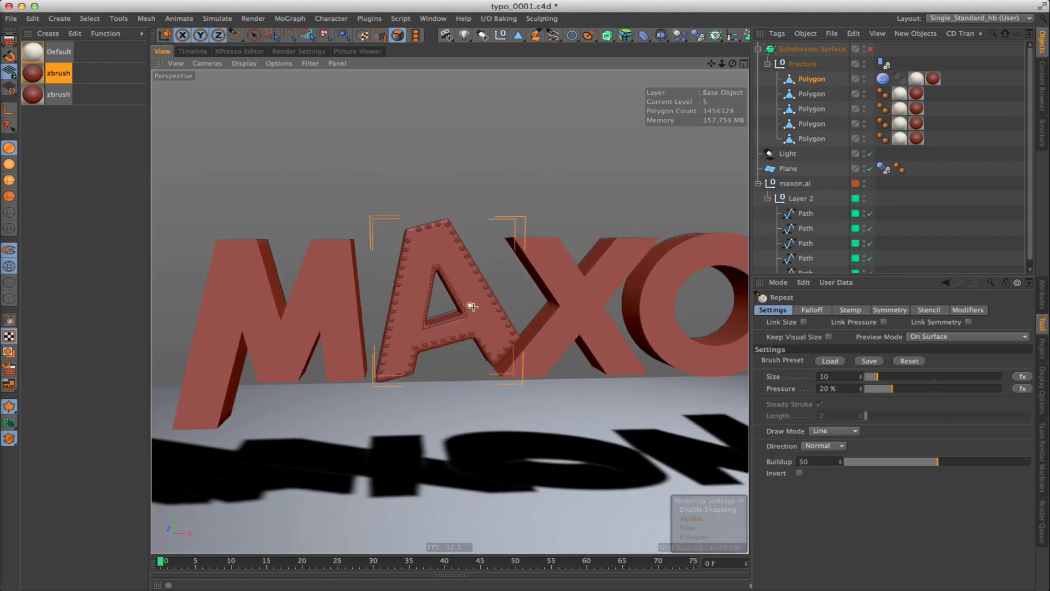
left_click_drag(469, 307, 585, 328, "alt")
key("F2")
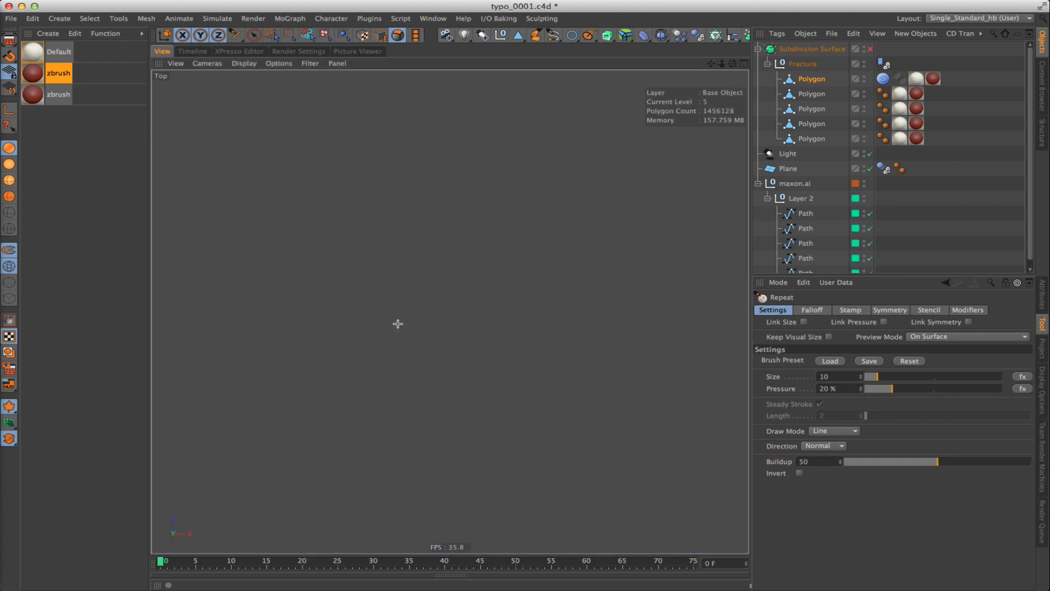
key("F1")
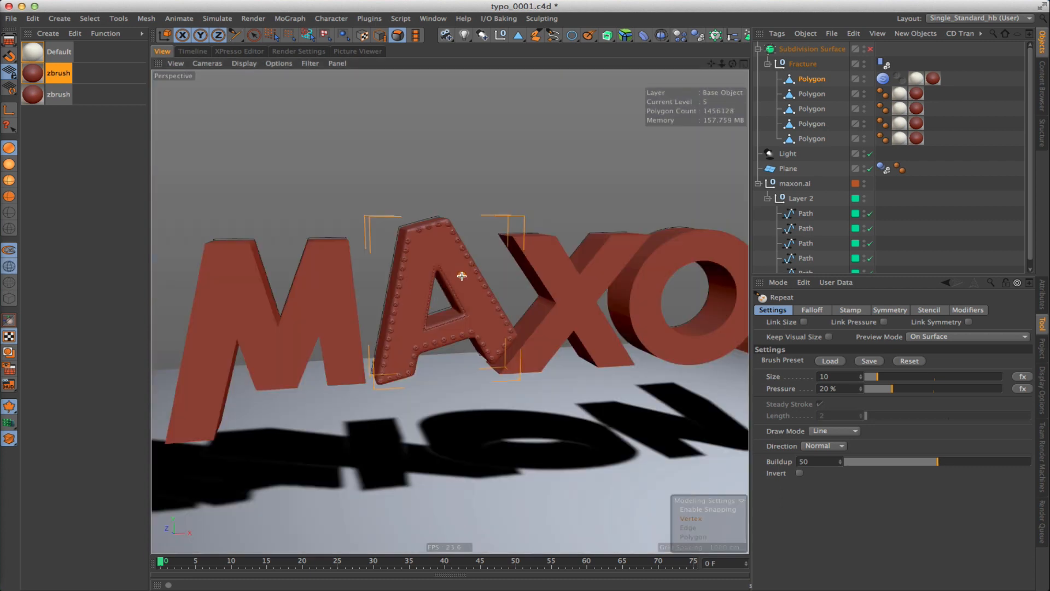
right_click_drag(470, 266, 450, 268, "alt")
left_click_drag(451, 267, 429, 274, "alt")
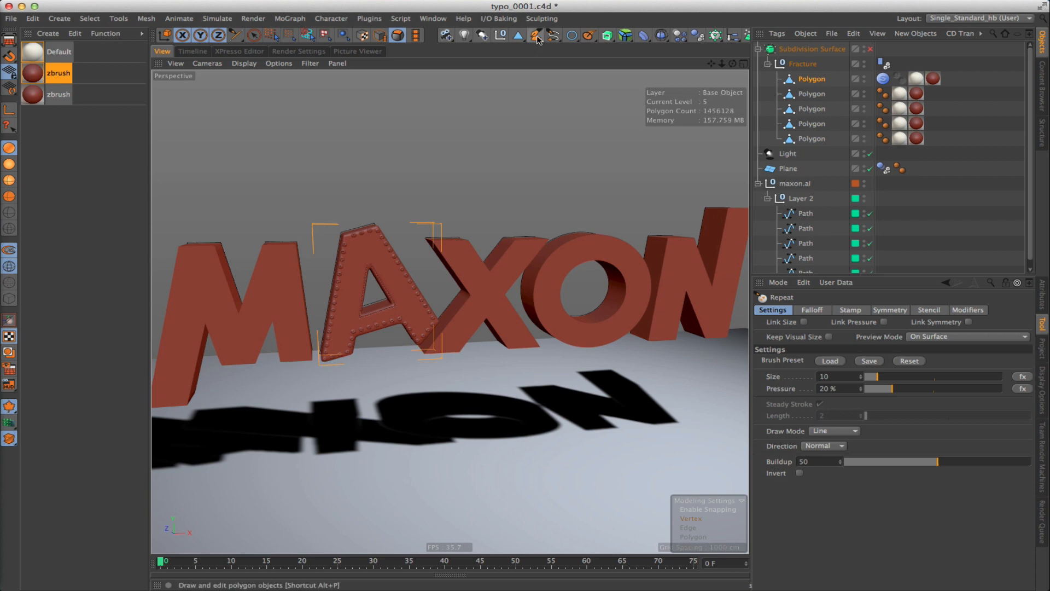
left_click(607, 2)
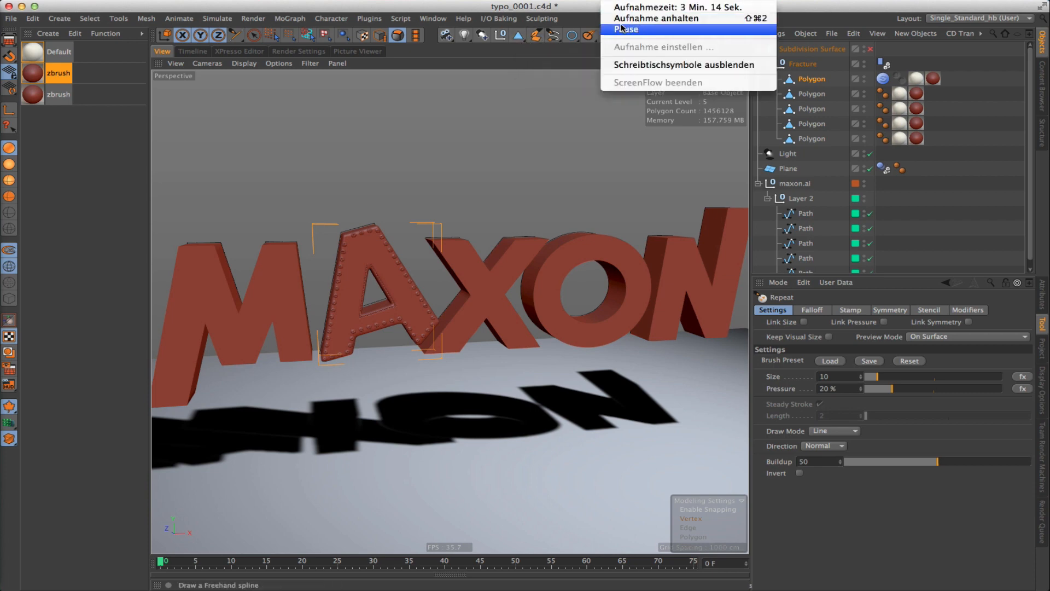